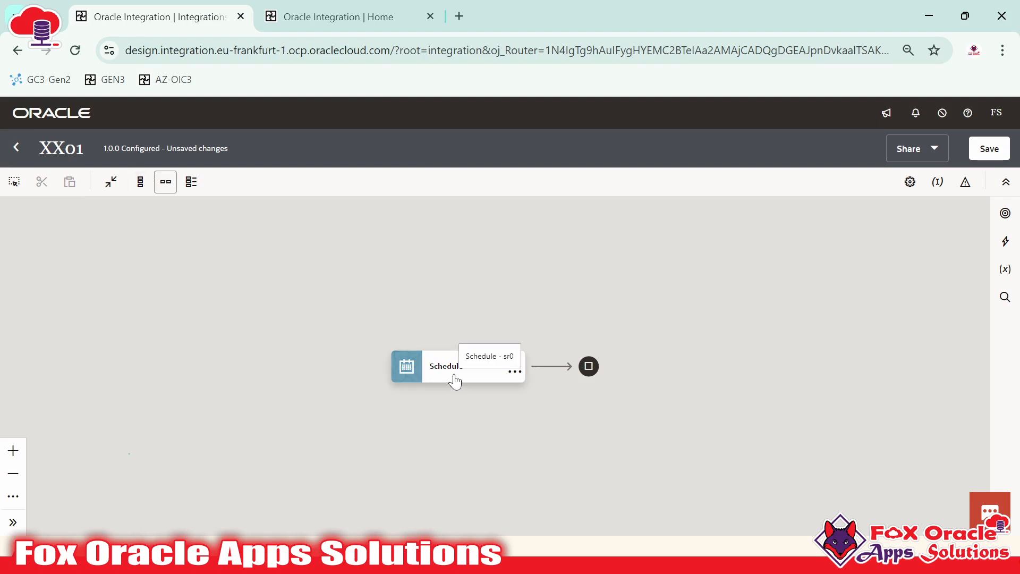
# From Design > Integrations on the home page, create an application-triggered integration named XX02
pyautogui.click(340, 16)
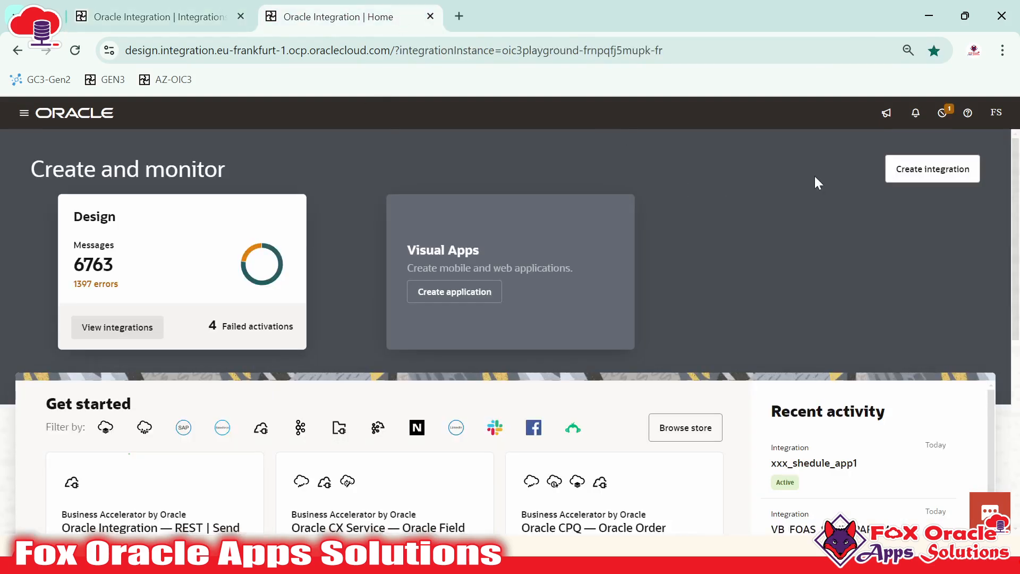
pyautogui.click(24, 113)
pyautogui.click(39, 208)
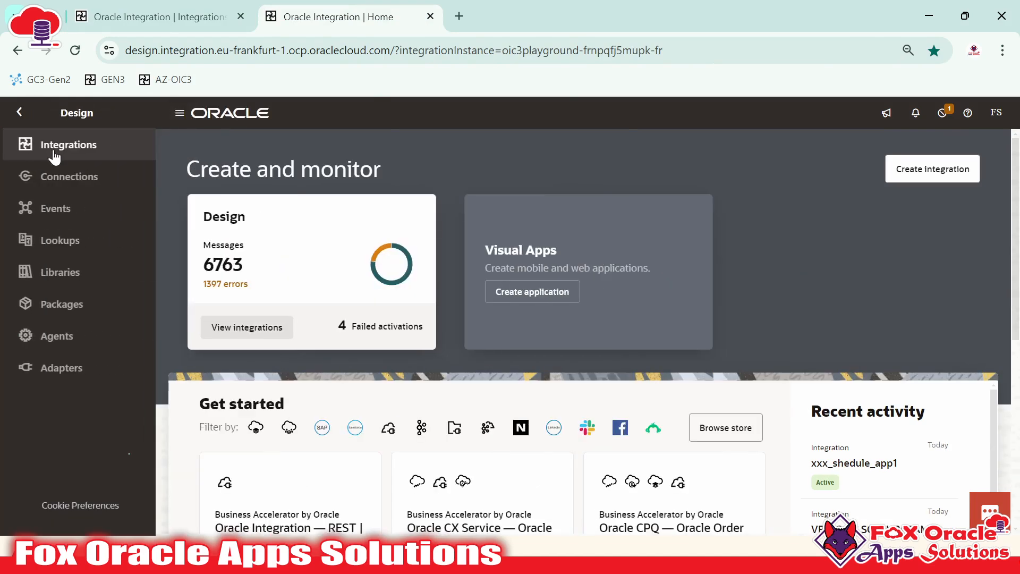
pyautogui.click(24, 147)
pyautogui.click(984, 149)
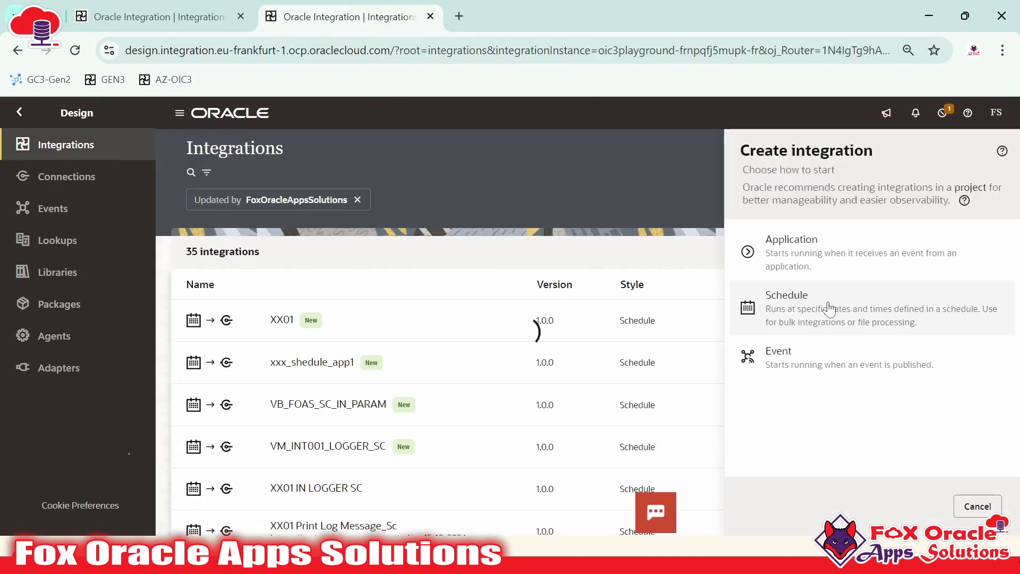
pyautogui.click(795, 250)
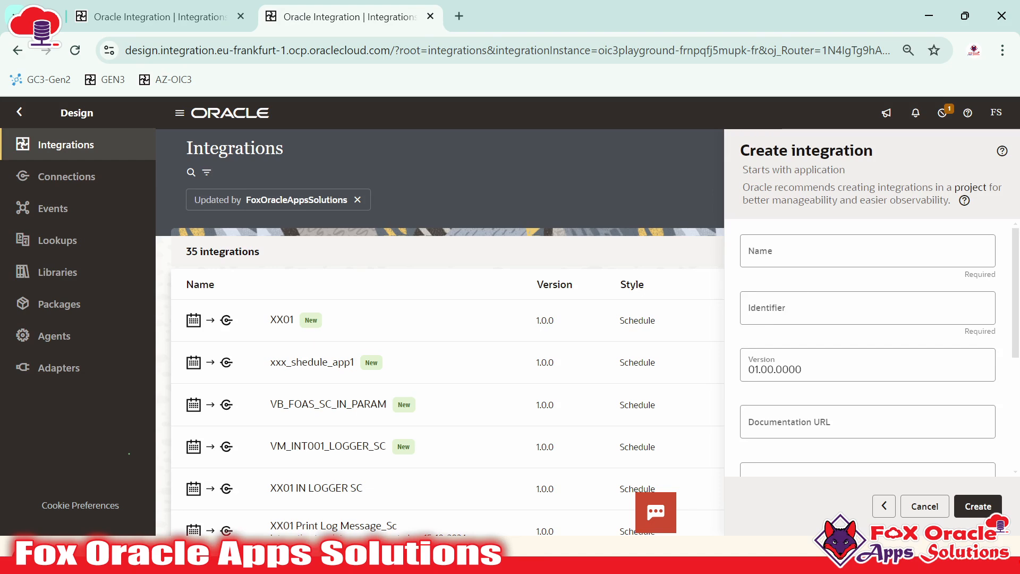
pyautogui.click(795, 251)
pyautogui.write('XX02')
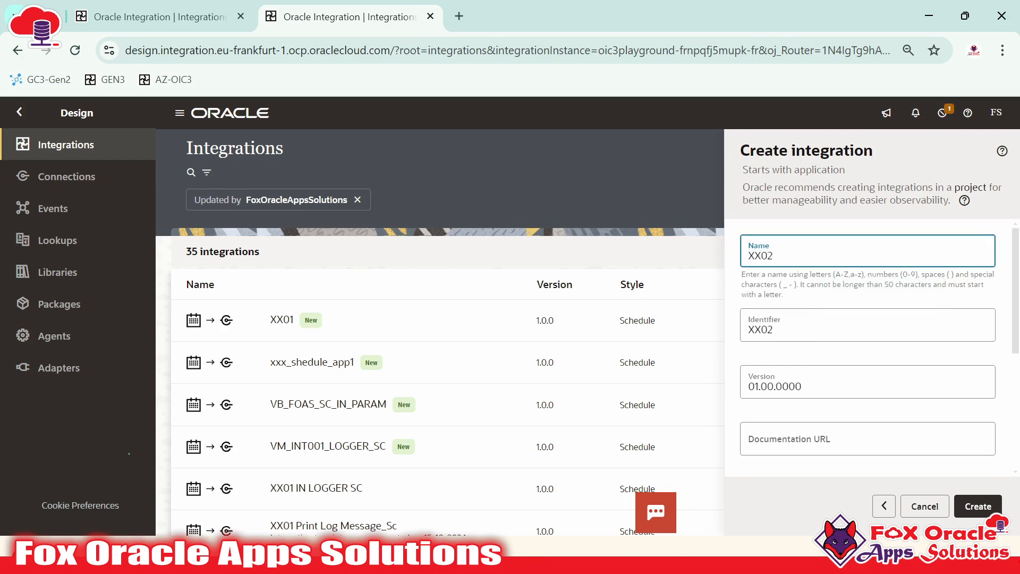
pyautogui.click(978, 505)
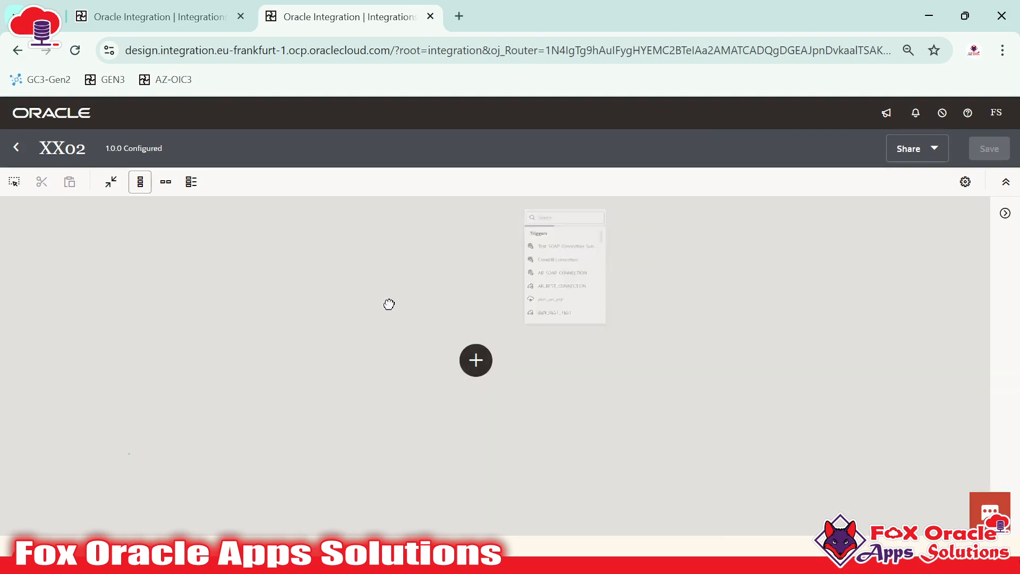
# Pan the empty XX02 canvas, then switch tabs back to XX01's Schedule-trigger flow
pyautogui.moveTo(388, 304); pyautogui.dragTo(325, 301)
pyautogui.moveTo(376, 457); pyautogui.dragTo(412, 436)
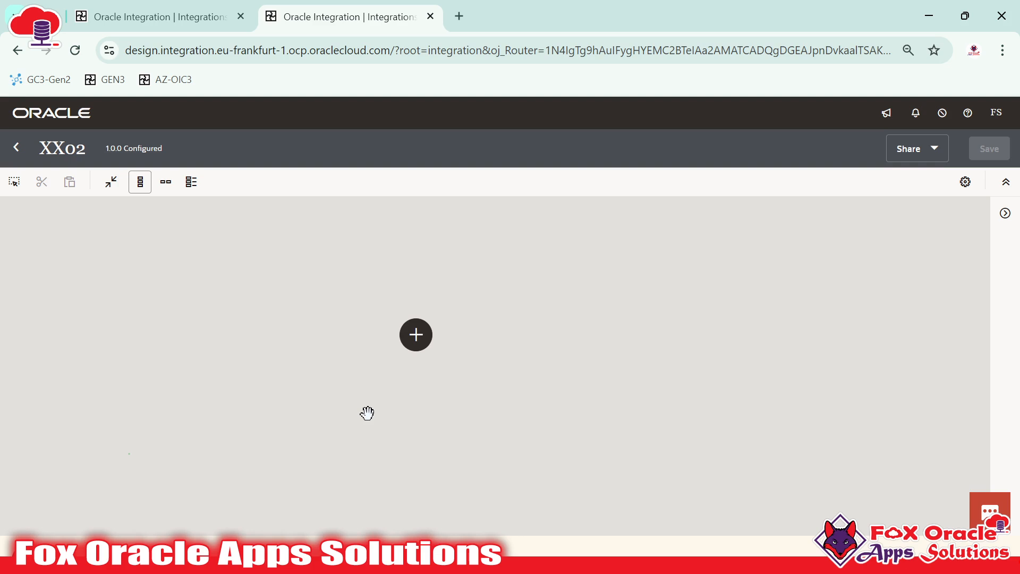
pyautogui.click(180, 19)
pyautogui.moveTo(342, 296); pyautogui.dragTo(305, 261)
pyautogui.click(321, 25)
pyautogui.click(127, 16)
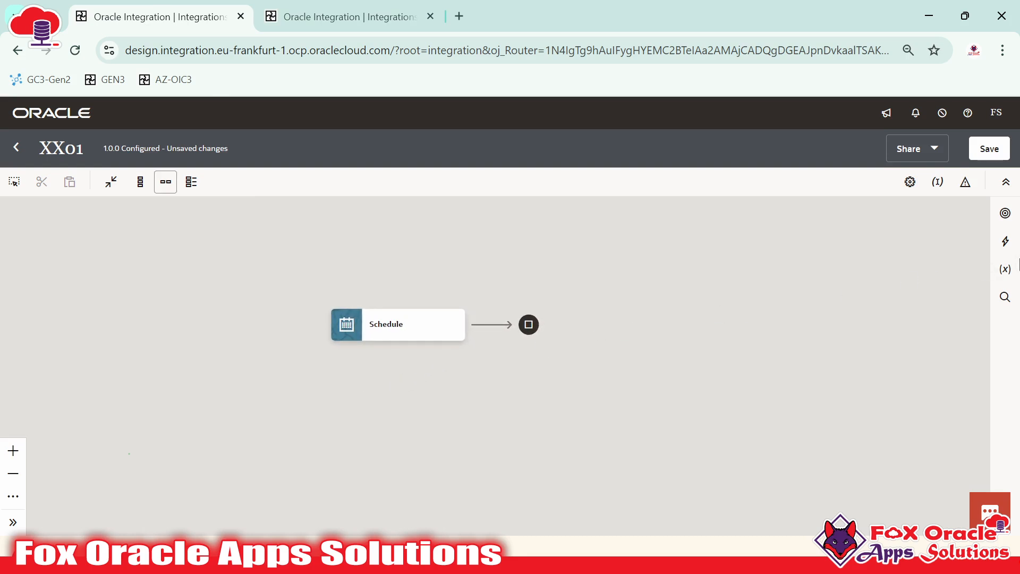
# Show XX01's Connections panel and scroll through entries like AR_SOAP_CONNECTION and Test_SOAP_Connection_Subhra
pyautogui.click(1006, 215)
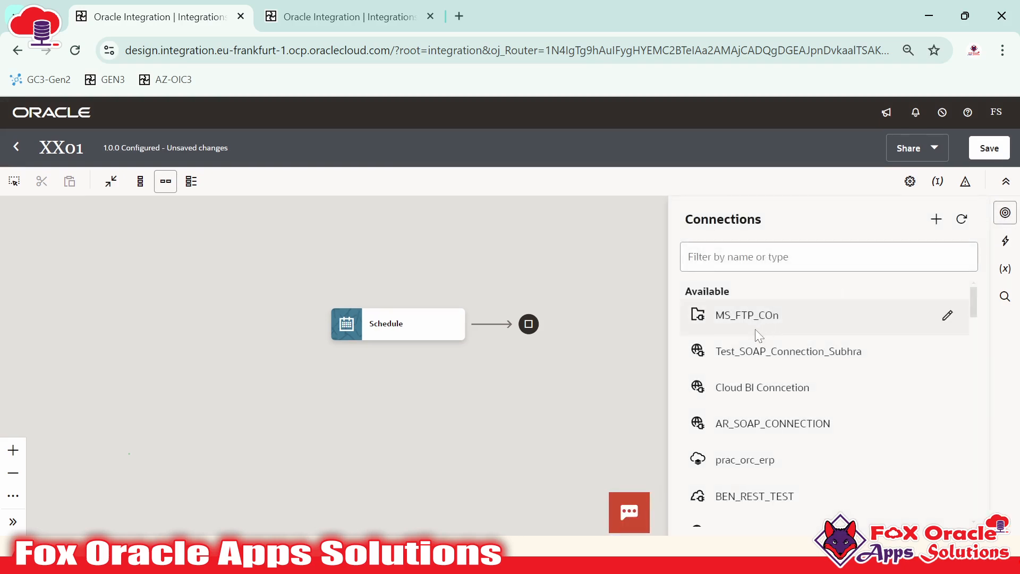
pyautogui.scroll(-10, 751, 350)
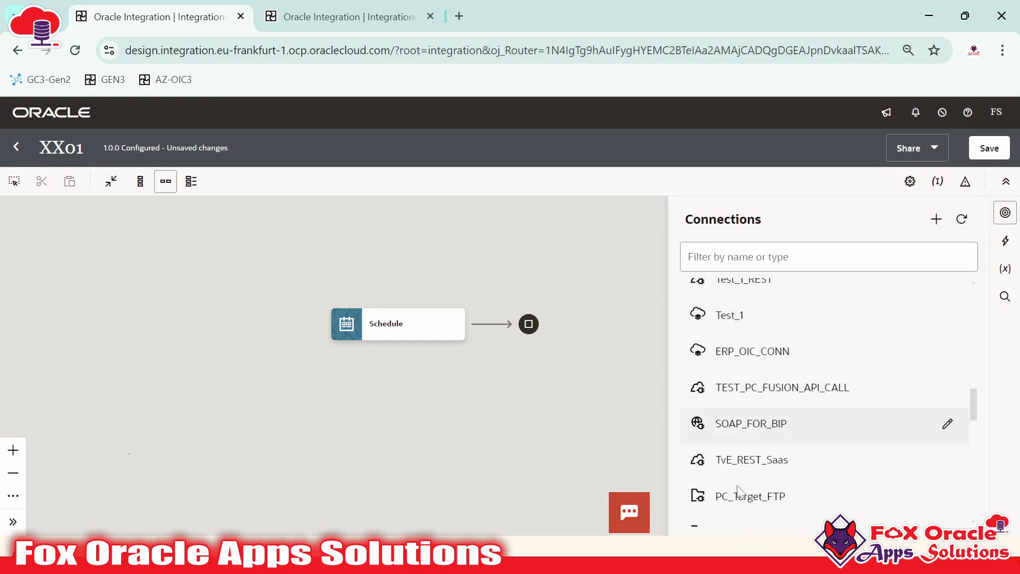
pyautogui.scroll(-5, 738, 490)
pyautogui.scroll(15, 756, 334)
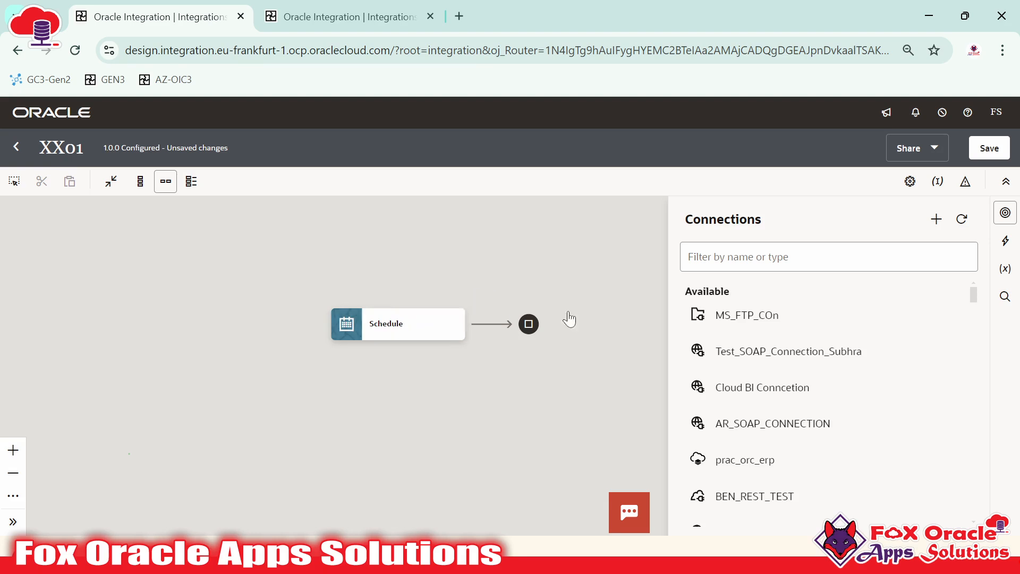
pyautogui.scroll(-10, 749, 343)
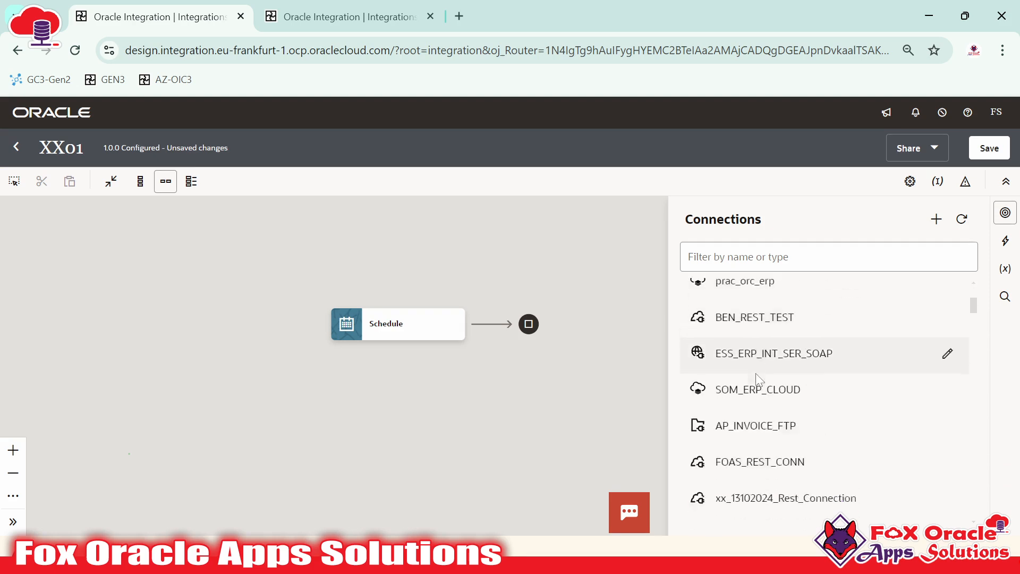
pyautogui.scroll(10, 749, 347)
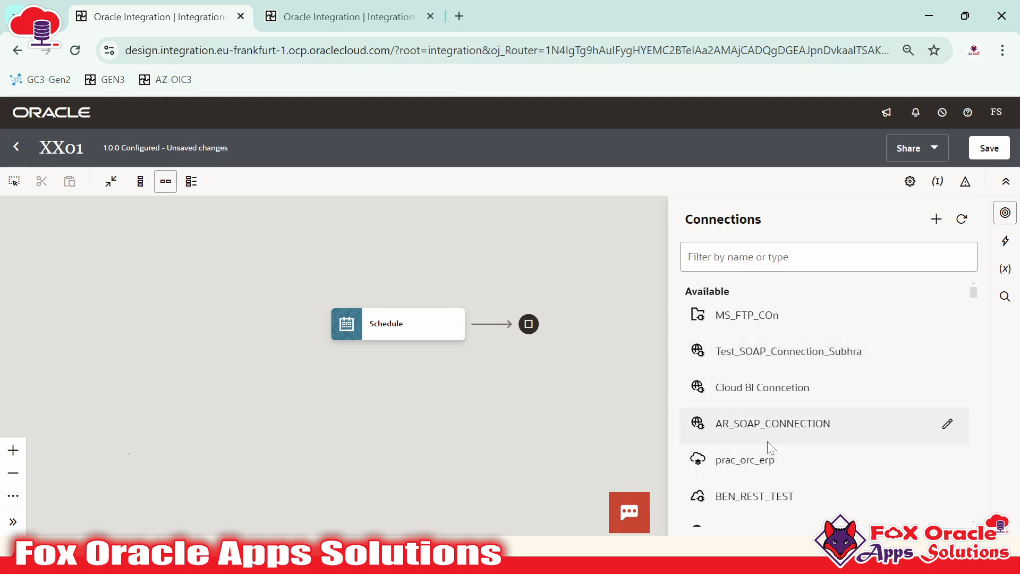
pyautogui.moveTo(767, 441)
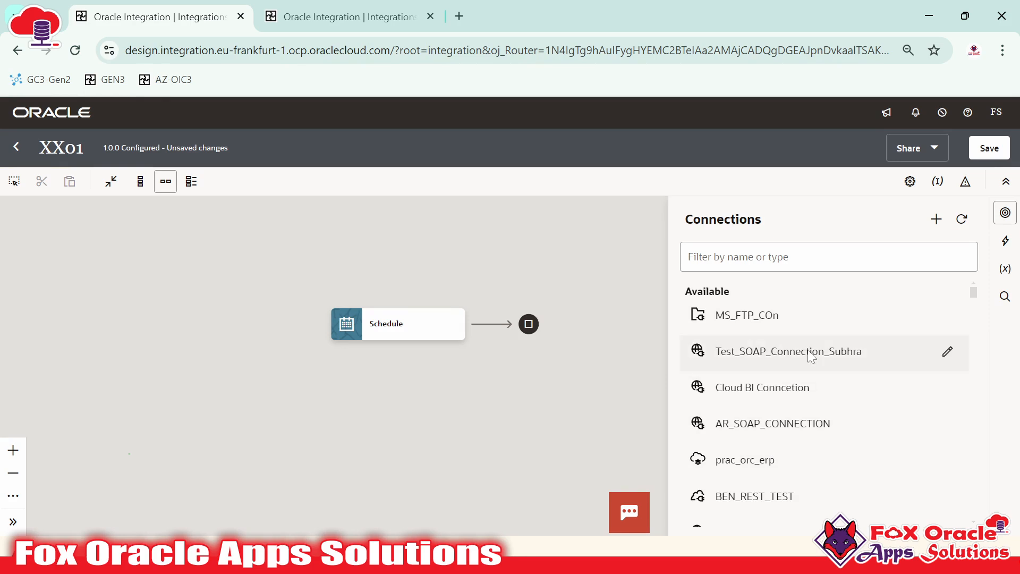
pyautogui.moveTo(811, 357)
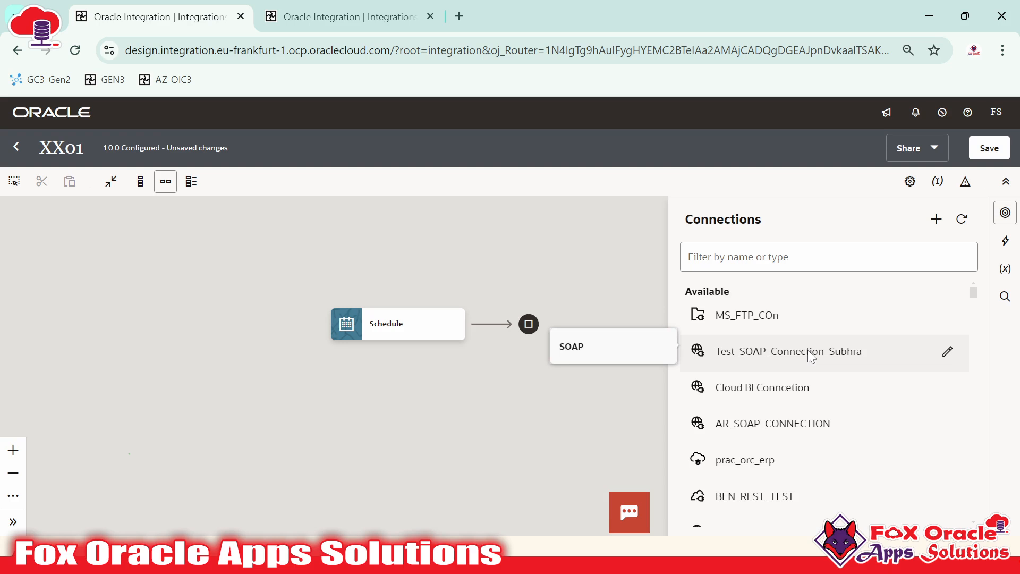
# Duplicate the XX02 browser tab and close XX02 in the copy, returning to the integrations list
pyautogui.rightClick(348, 16)
pyautogui.click(404, 152)
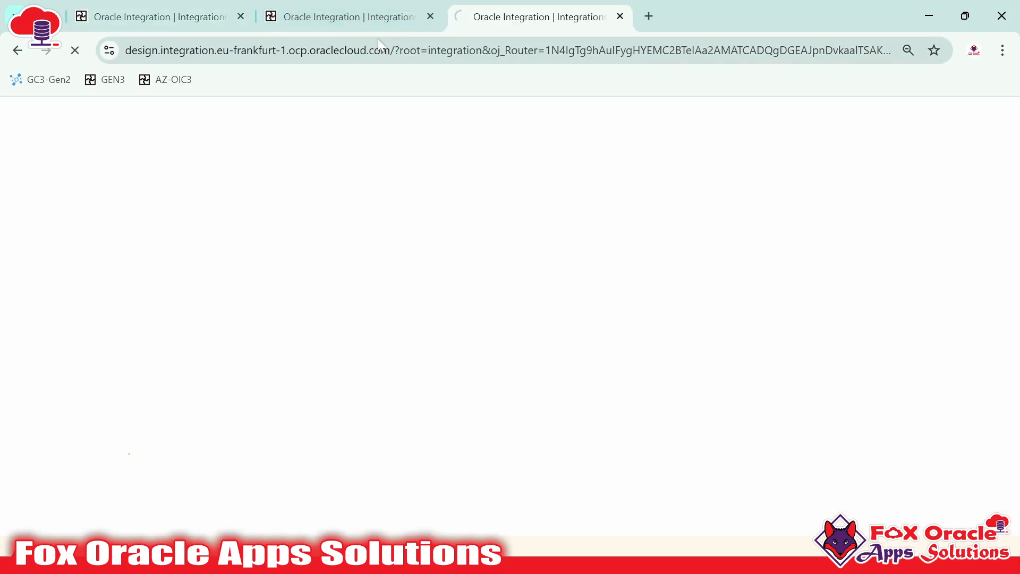
pyautogui.click(178, 14)
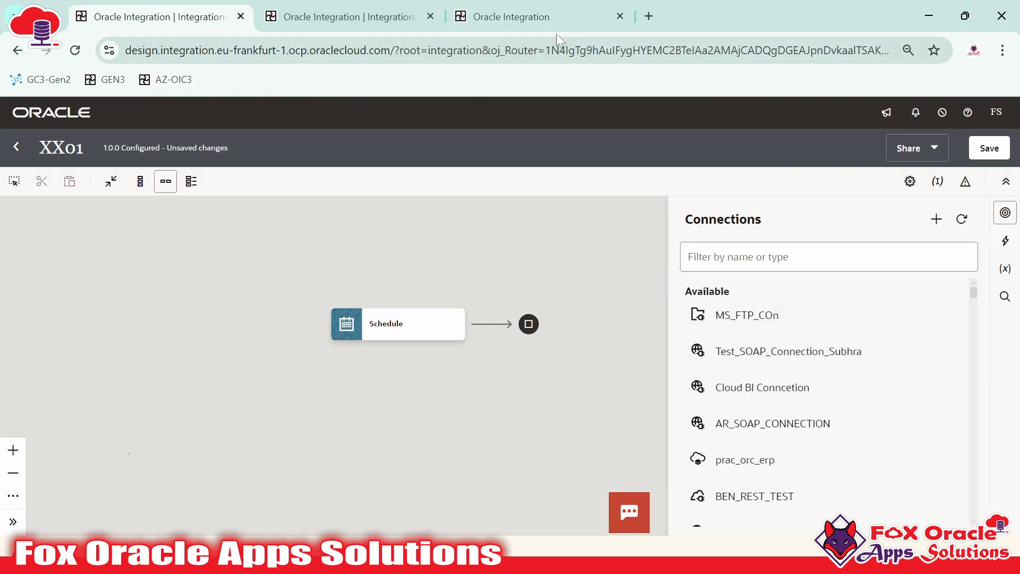
pyautogui.click(537, 17)
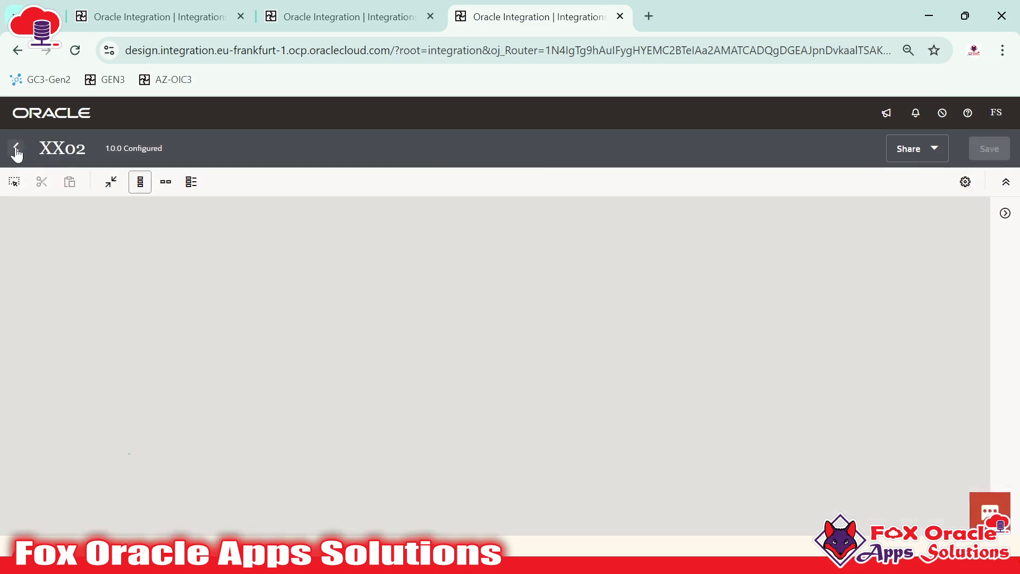
pyautogui.click(16, 148)
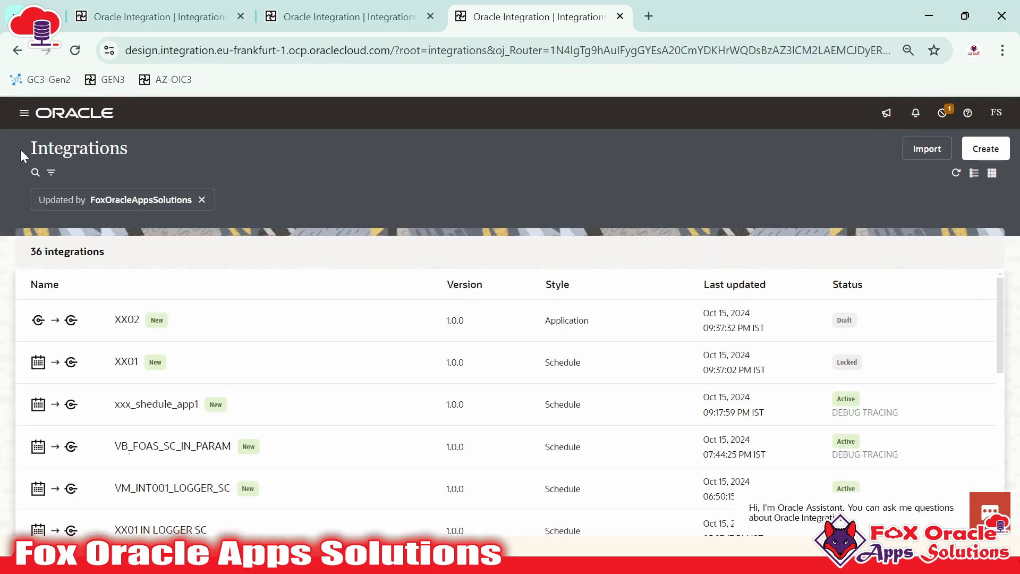
# Show the Design > Connections page in that tab, listing the 9 existing connections
pyautogui.click(24, 112)
pyautogui.click(85, 183)
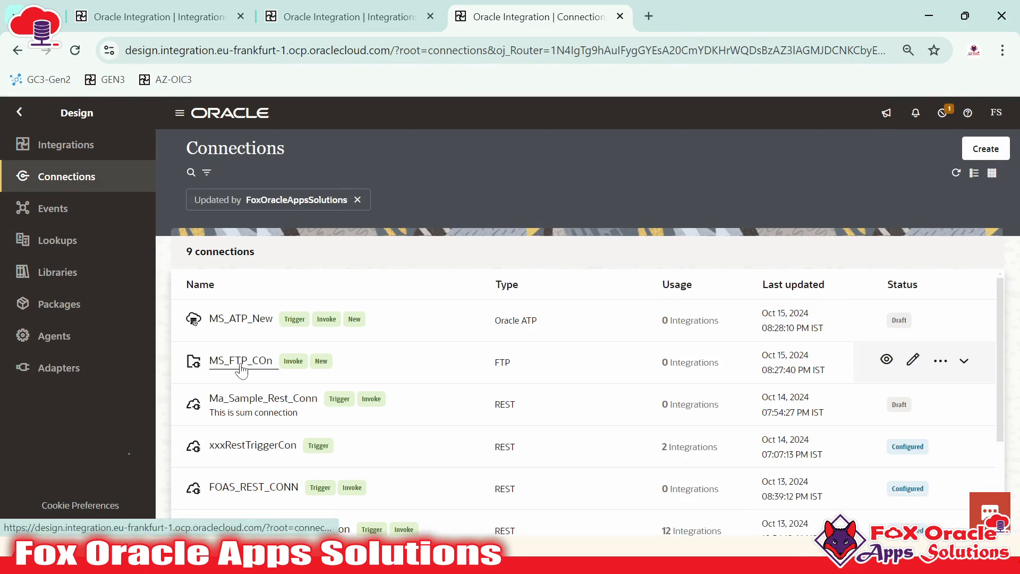
pyautogui.click(154, 17)
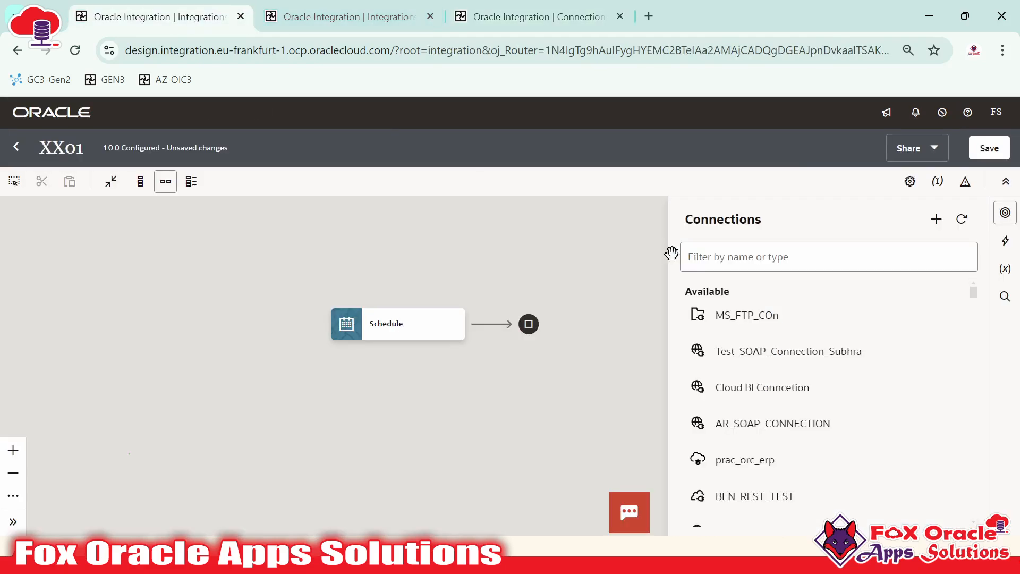
pyautogui.click(532, 17)
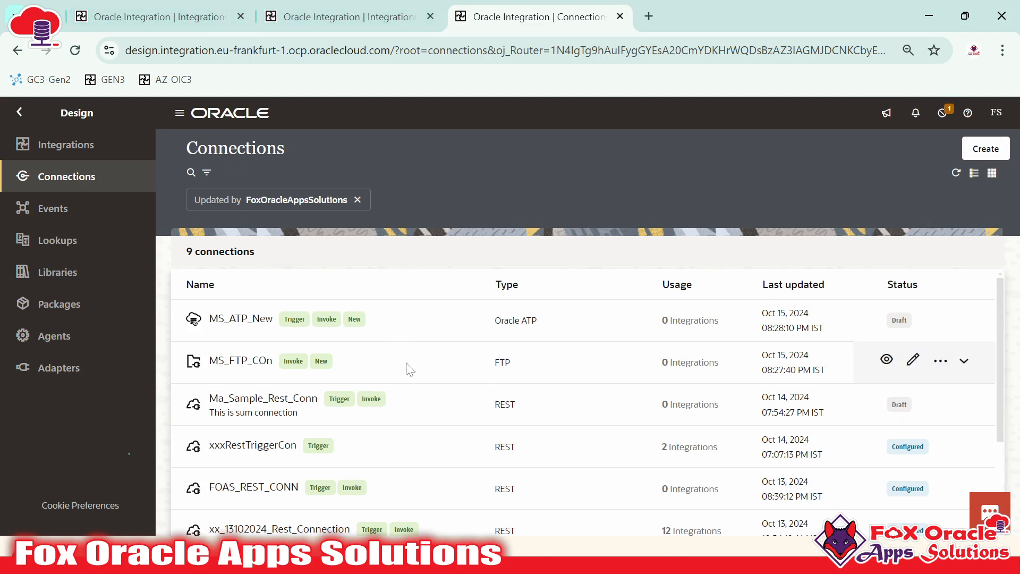
pyautogui.scroll(-2, 410, 425)
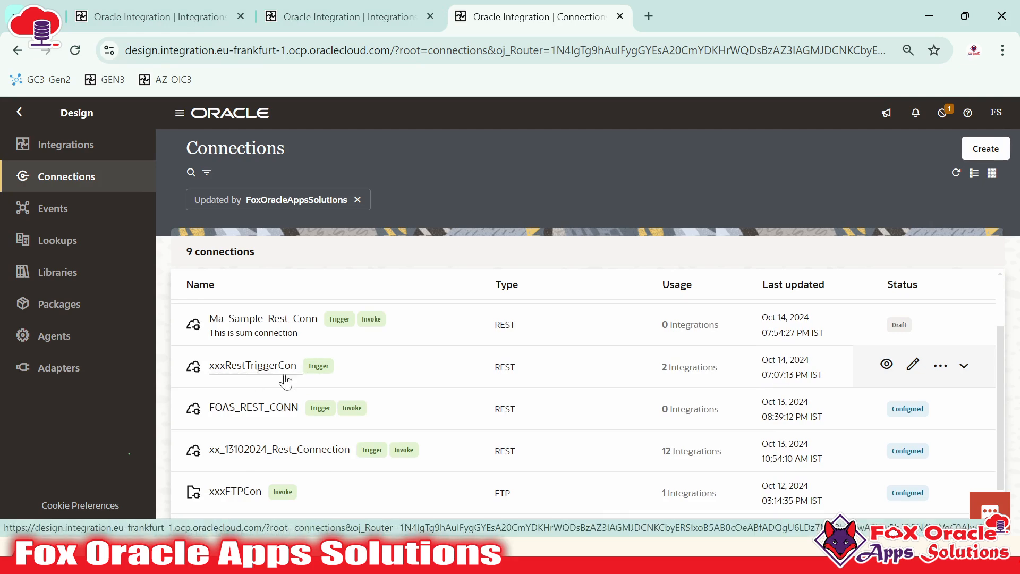
# Start typing a connection filter in XX01's Connections panel, briefly checking the other tabs
pyautogui.click(127, 7)
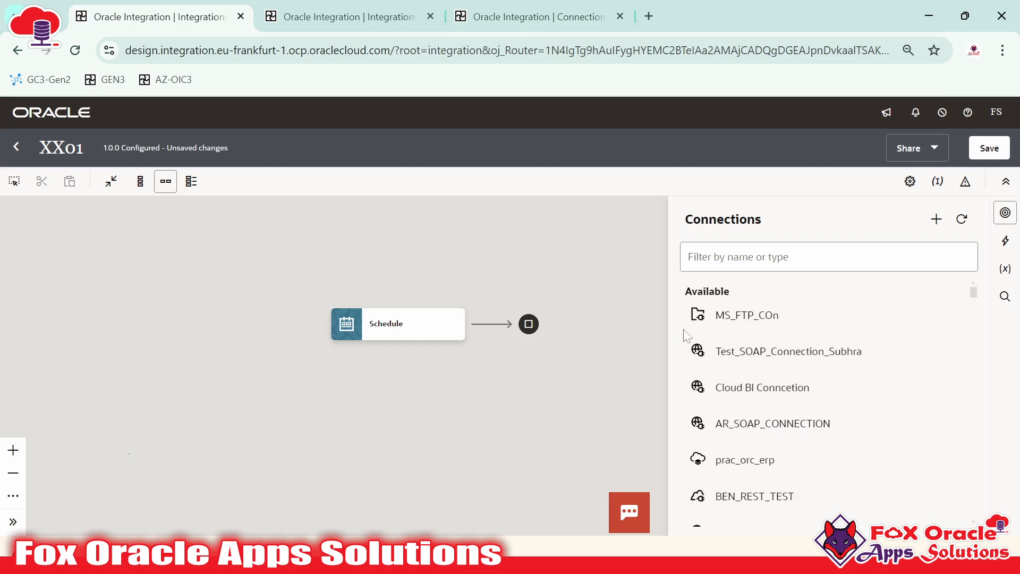
pyautogui.click(752, 257)
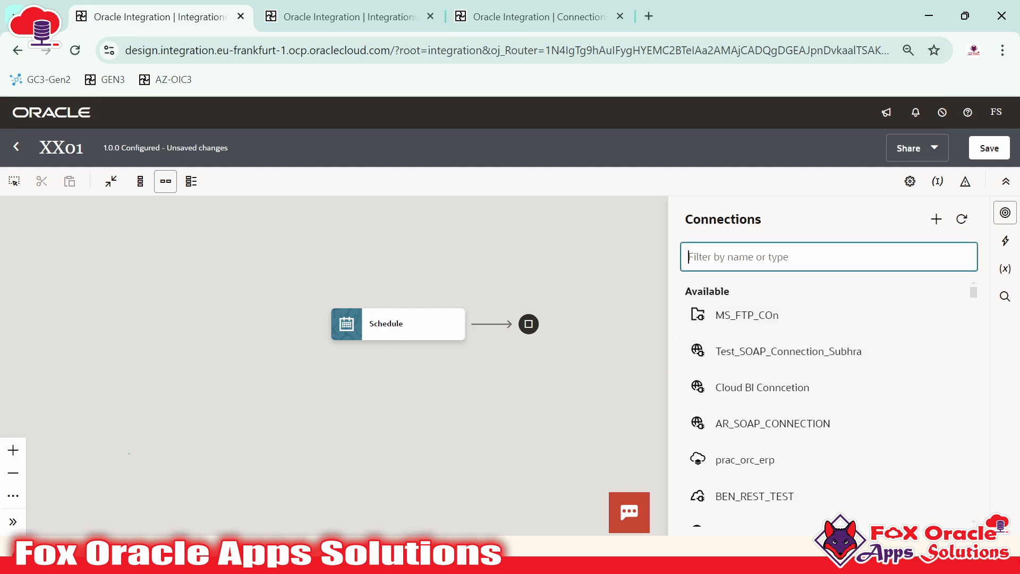
pyautogui.write('xxx')
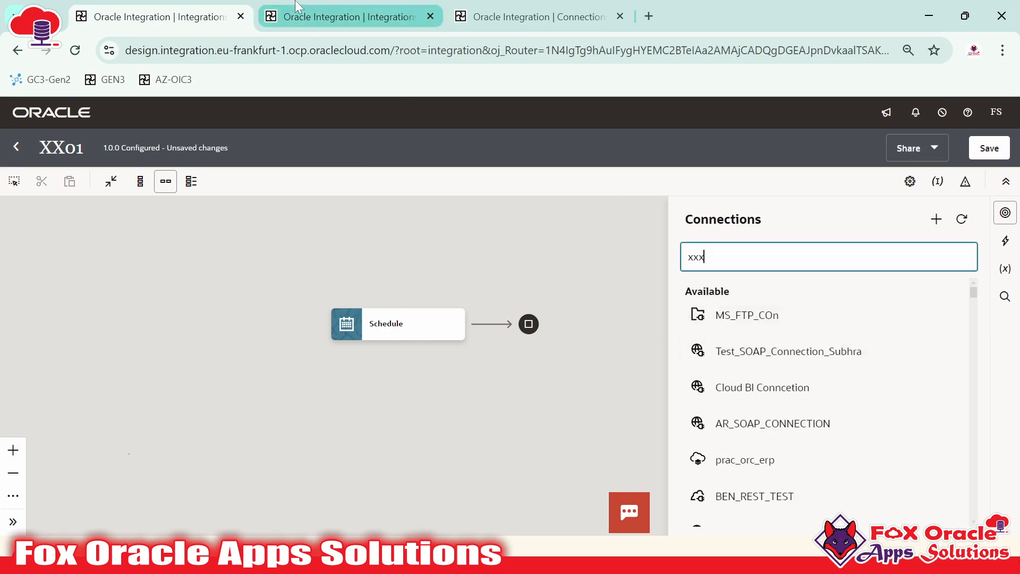
pyautogui.click(340, 17)
pyautogui.click(531, 16)
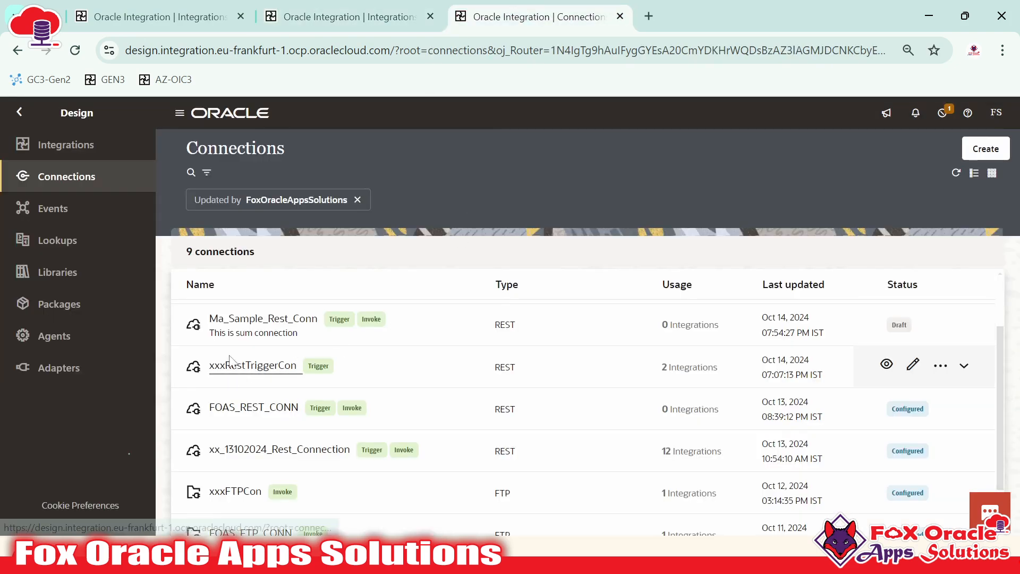
pyautogui.click(154, 17)
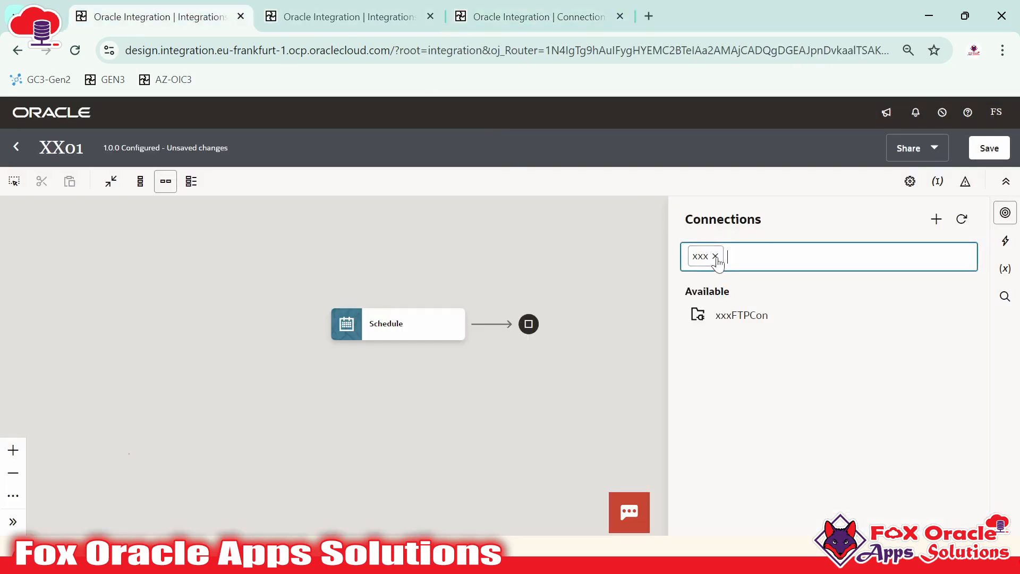
# Filter XX01's connections by xxxR, leaving none available, then glance at the Connections page and return
pyautogui.click(716, 256)
pyautogui.write('xxxR')
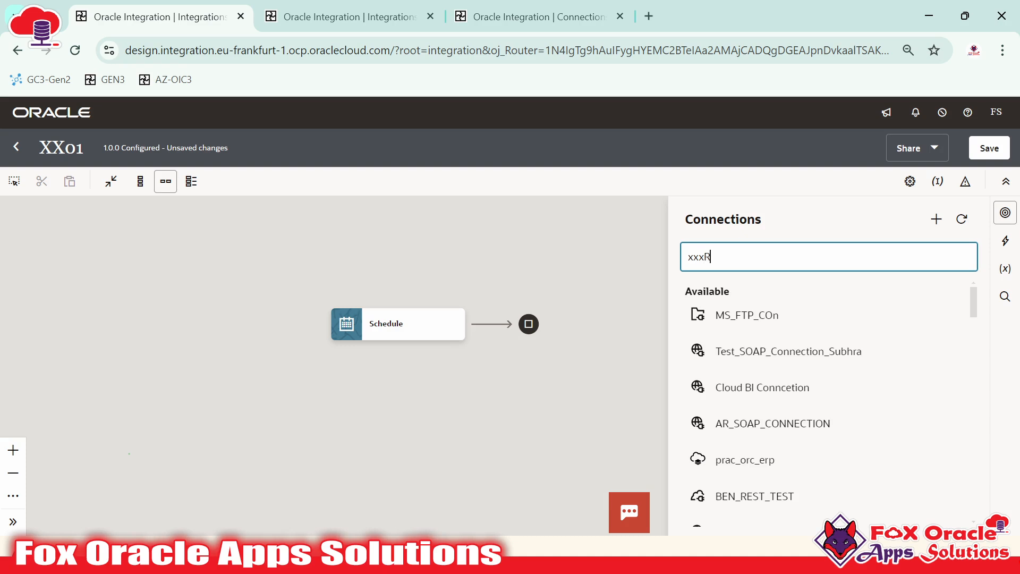
pyautogui.press('Return')
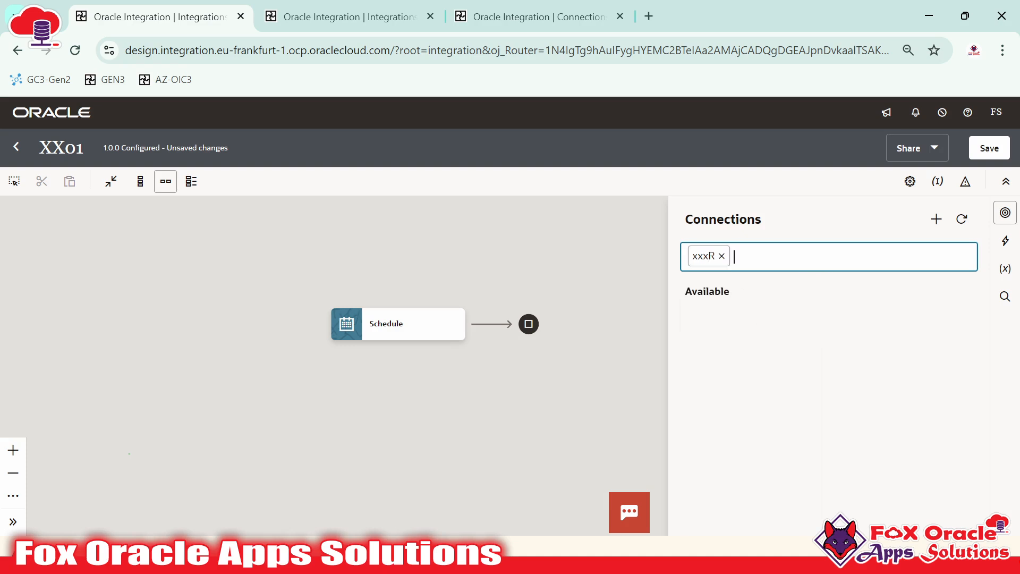
pyautogui.click(715, 323)
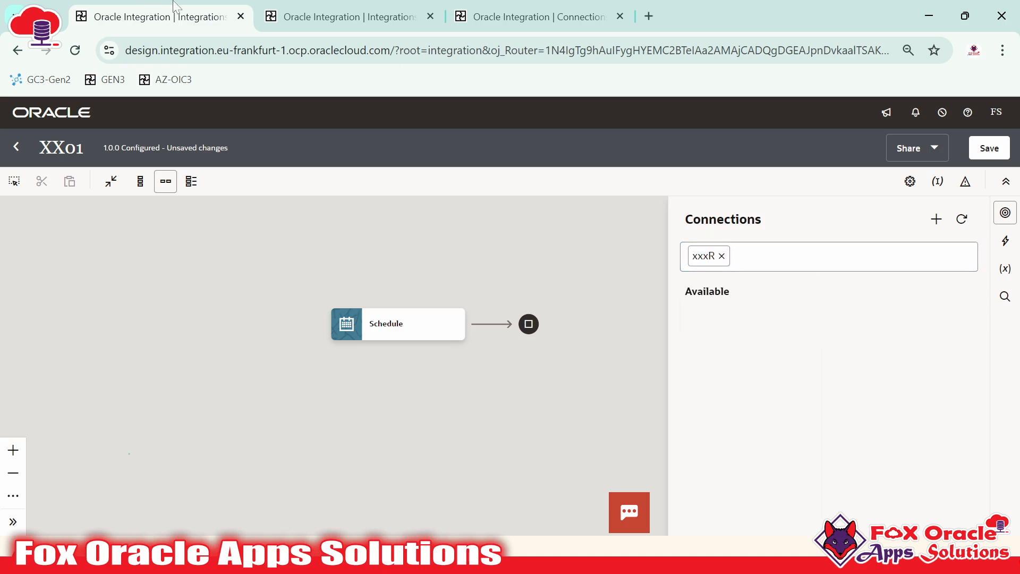
pyautogui.click(480, 8)
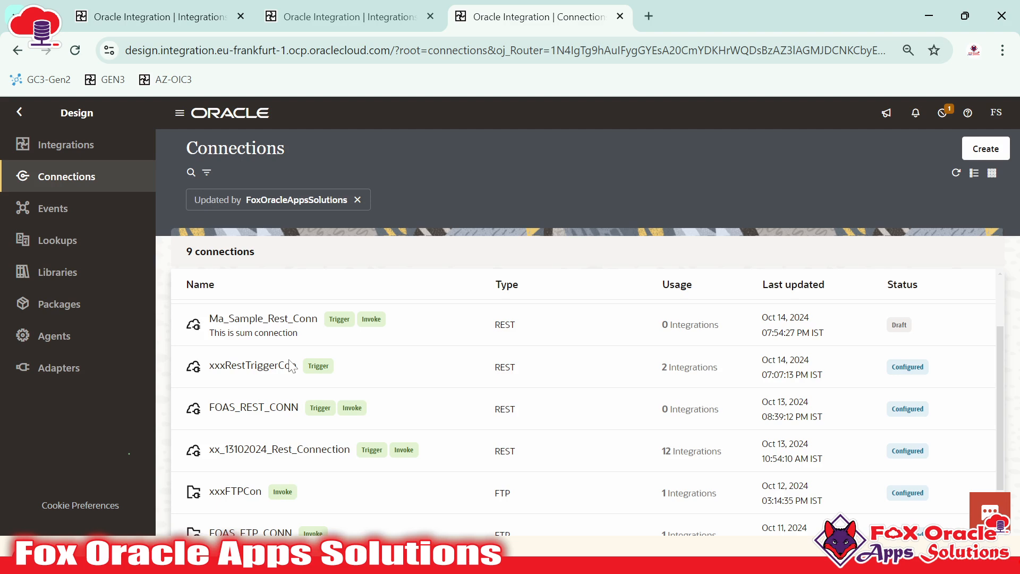
pyautogui.click(159, 22)
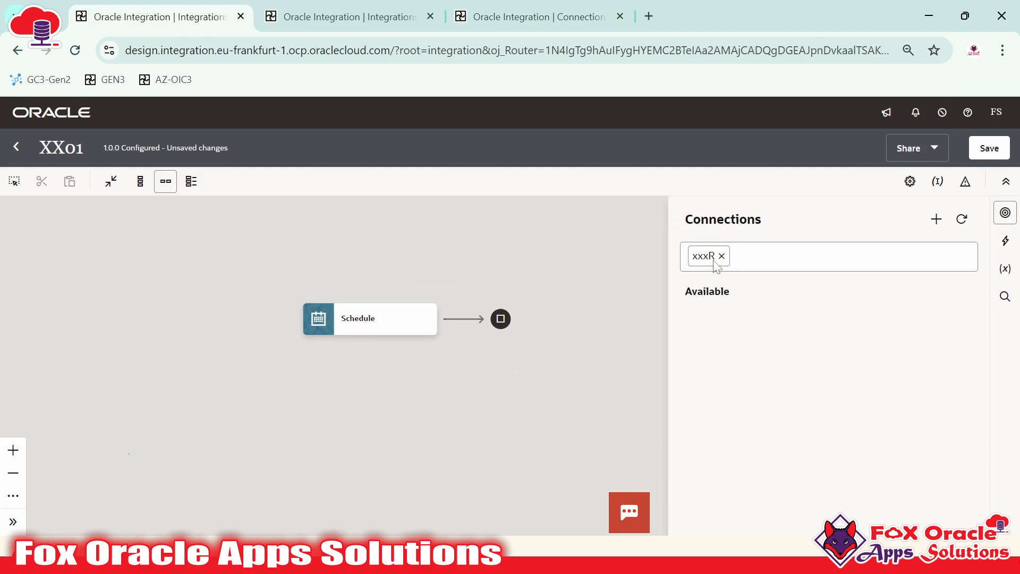
# Dismiss XX02's lost-lock error, reopen it as a 1.0.0 Draft, and show its Connections panel
pyautogui.click(340, 16)
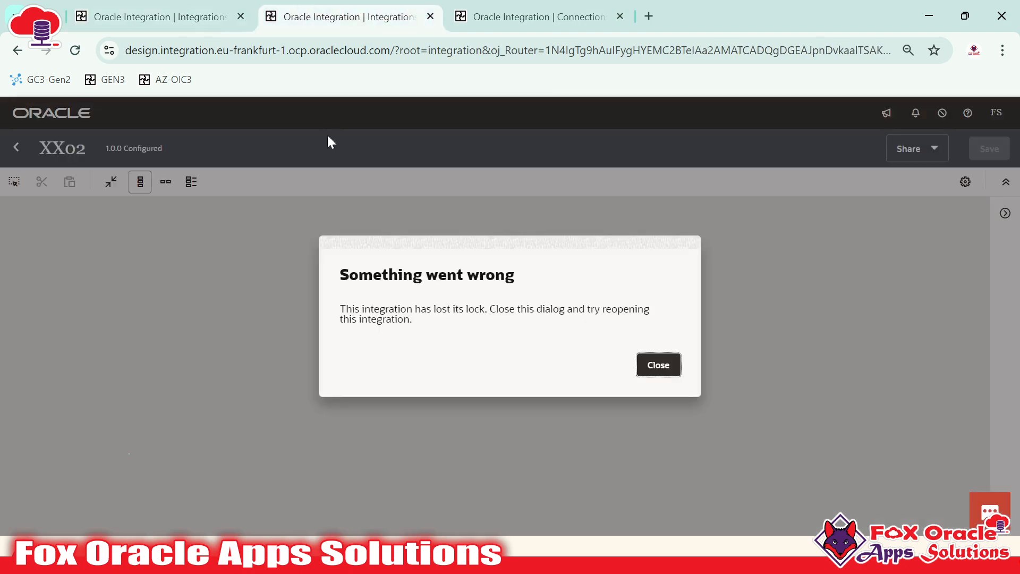
pyautogui.click(661, 365)
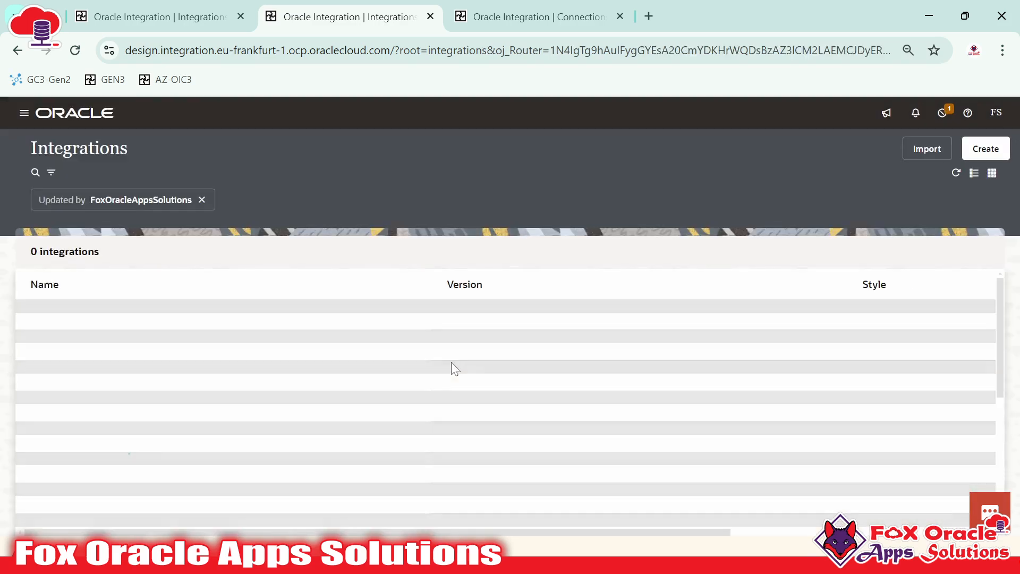
pyautogui.click(915, 324)
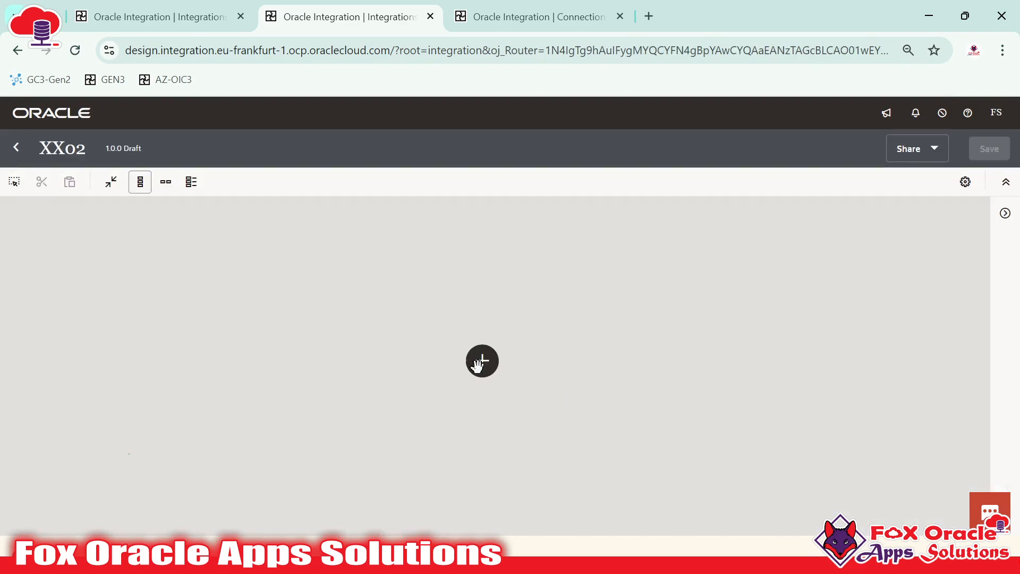
pyautogui.click(482, 361)
pyautogui.click(786, 347)
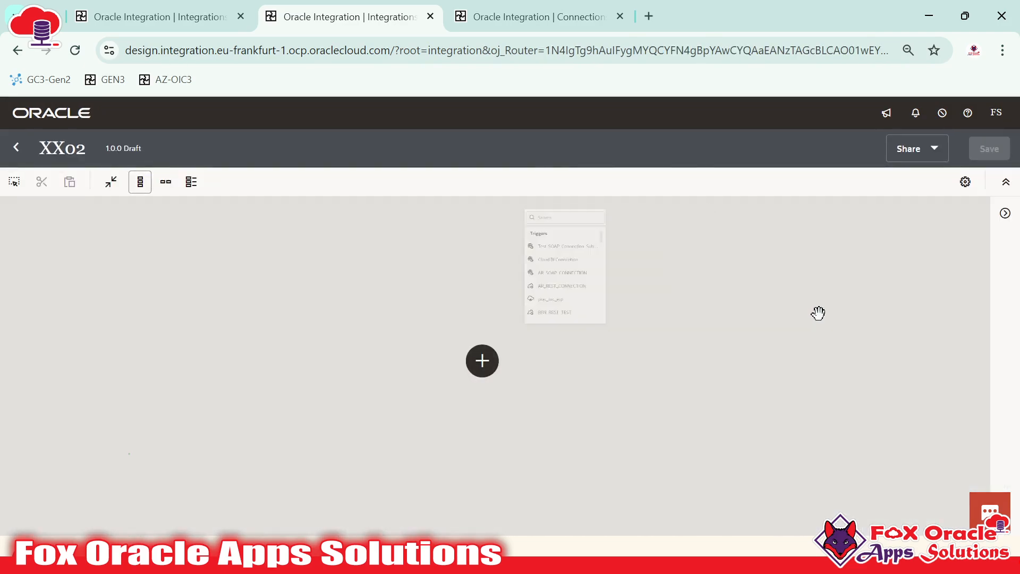
pyautogui.click(1005, 213)
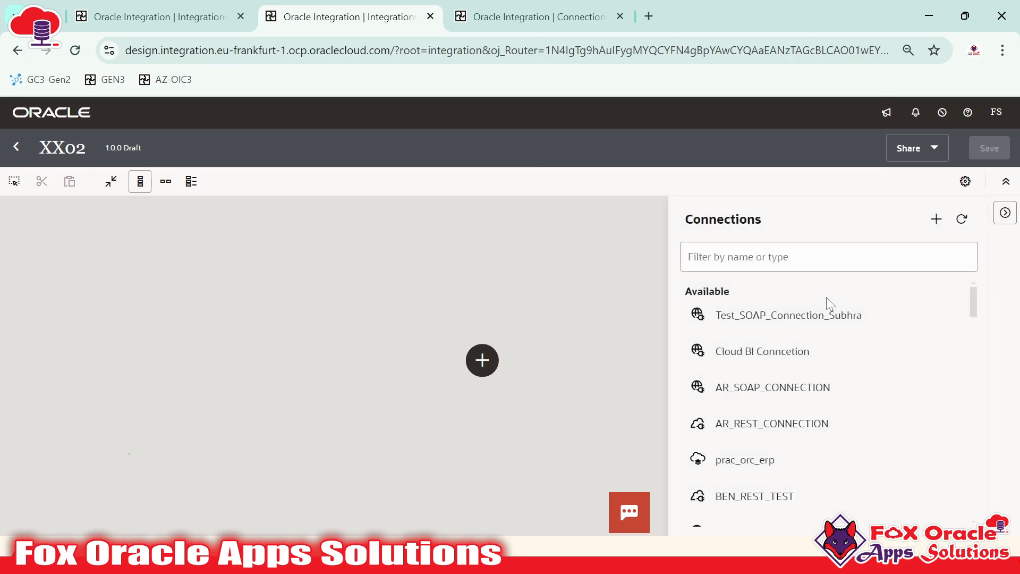
# Filter XX02's connections by xxxR to leave only xxxRestTriggerCon, then switch back to XX01
pyautogui.click(786, 257)
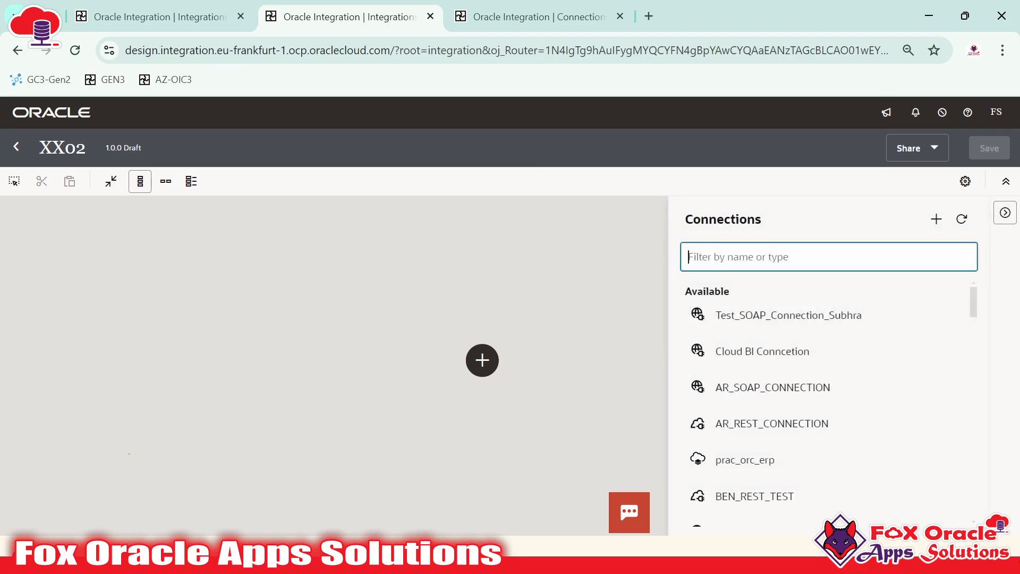
pyautogui.write('xxxR')
pyautogui.press('Return')
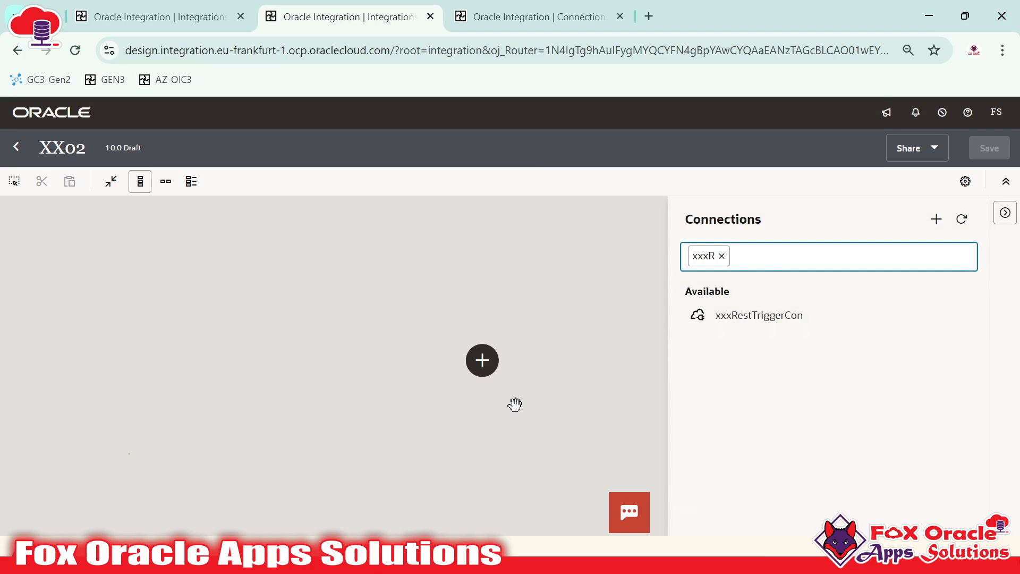
pyautogui.hotkey('ctrl', 'shift', 'Tab')
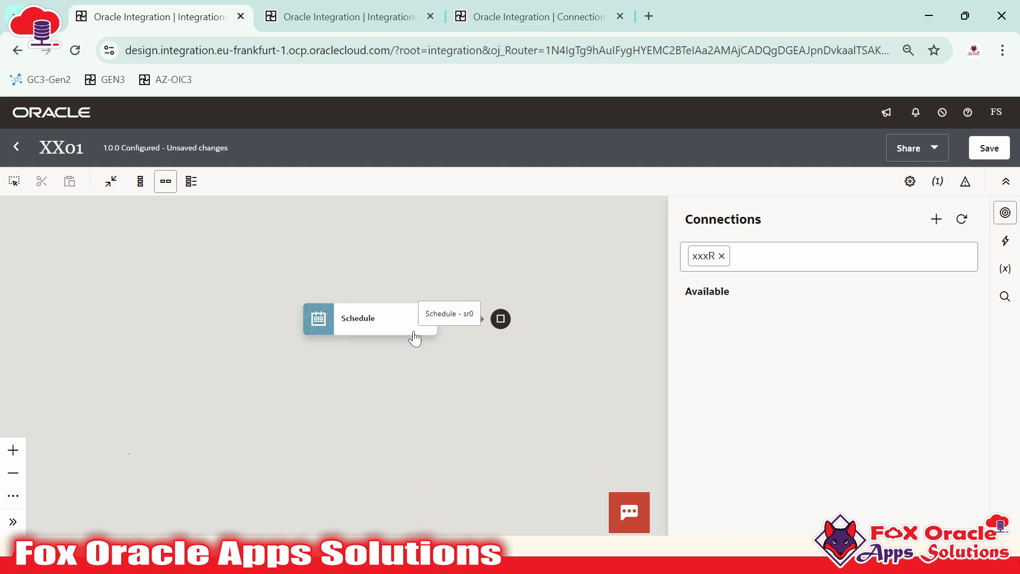
# Close XX01's Connections panel and return to the Connections page showing xxxRestTriggerCon
pyautogui.click(395, 234)
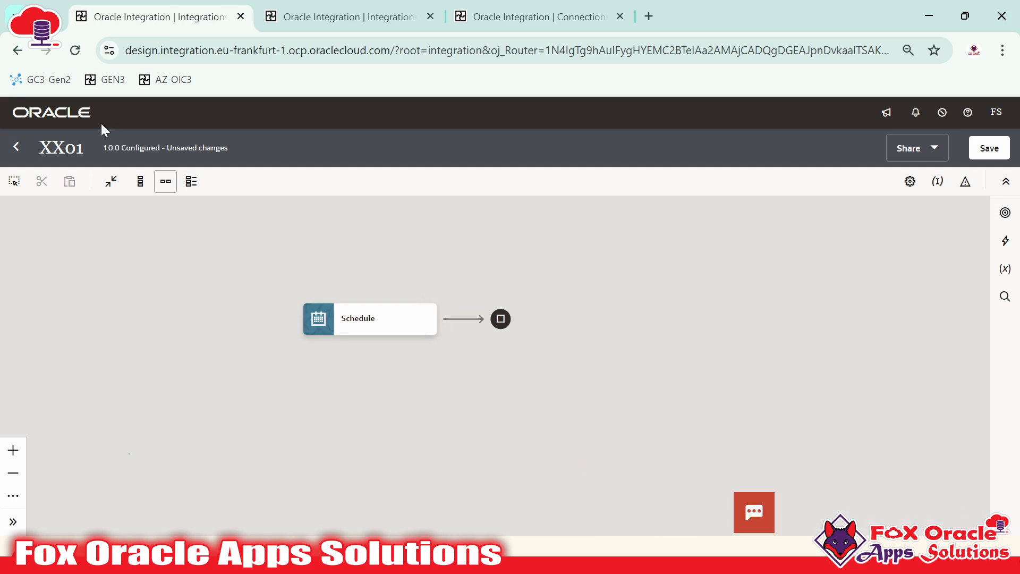
pyautogui.click(356, 318)
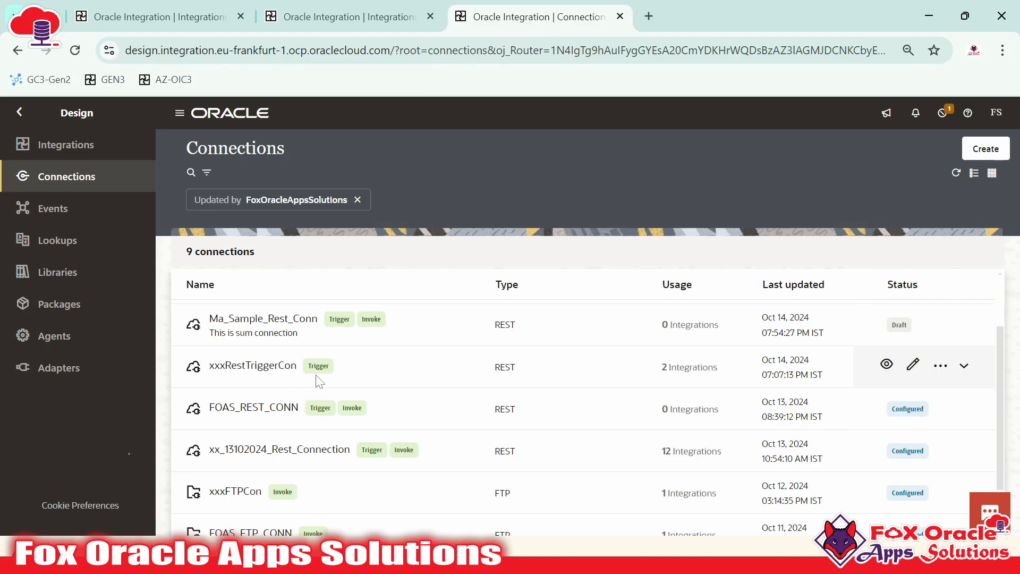
pyautogui.scroll(-1, 348, 412)
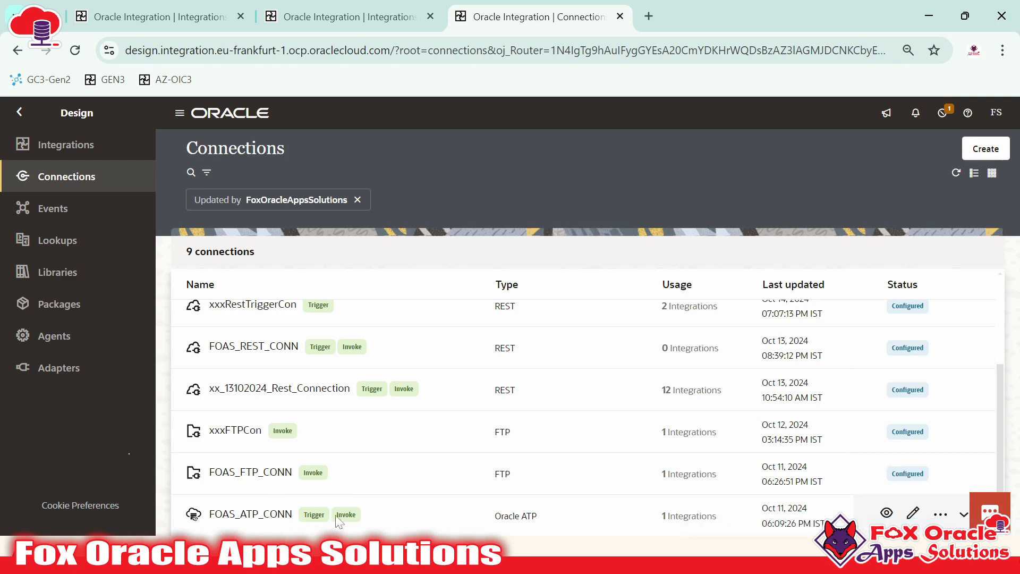
pyautogui.click(371, 5)
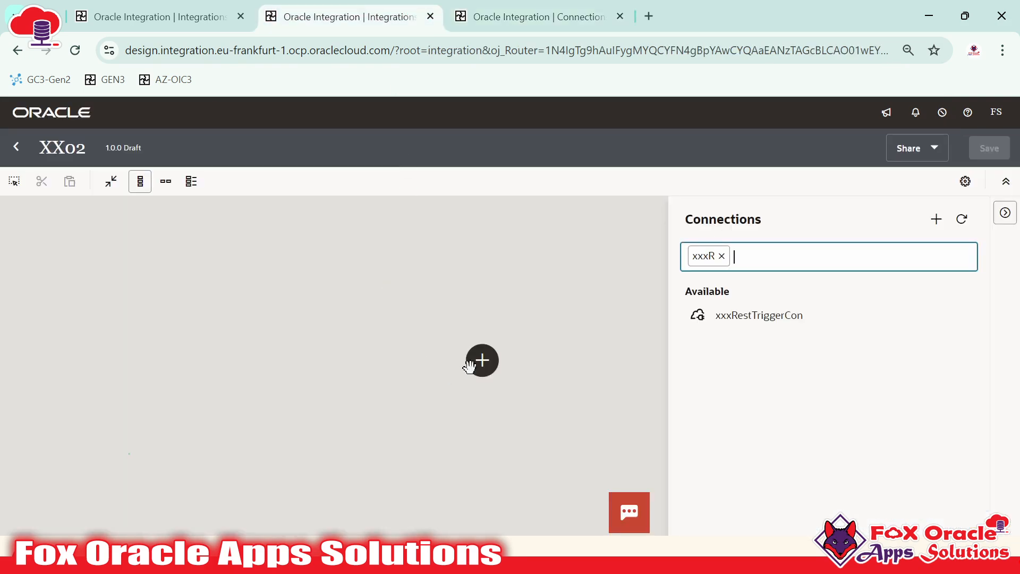
# Replace XX02's xxxR filter with FOAS, leaving FOAS_REST_CONN and FOAS_ATP_CONN, then return to XX01
pyautogui.click(722, 256)
pyautogui.write('F')
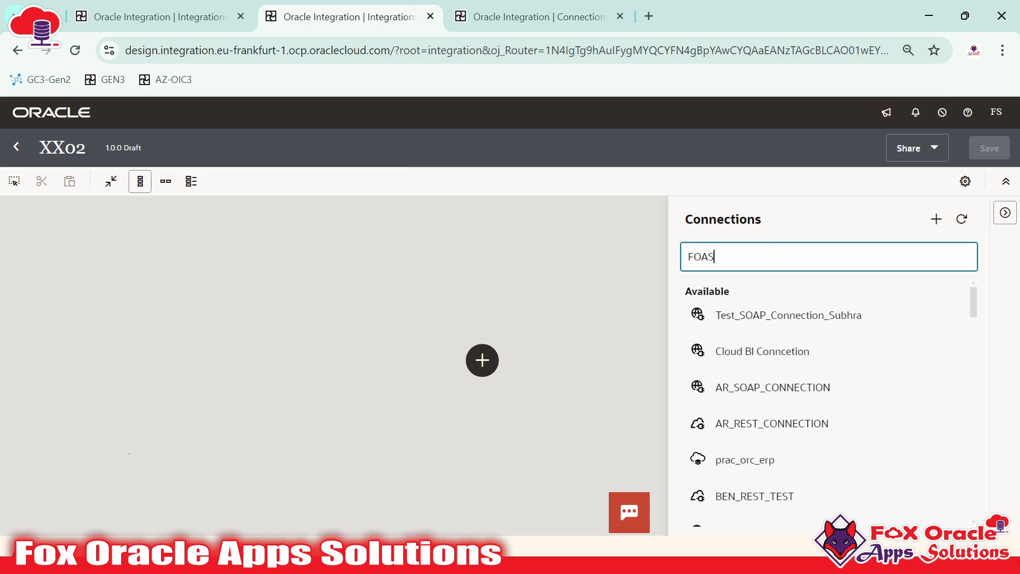
pyautogui.write('OAS')
pyautogui.press('Return')
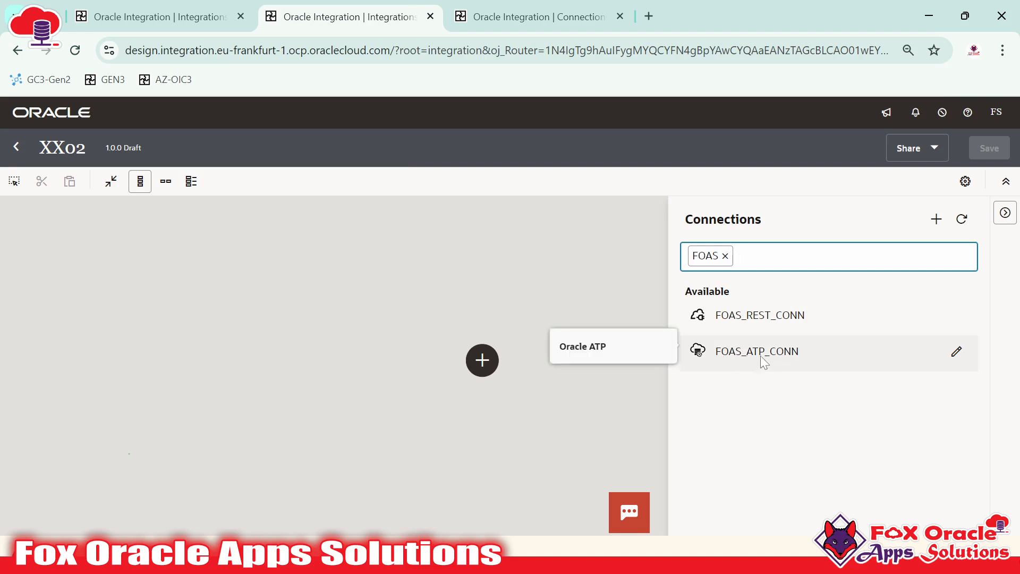
pyautogui.click(531, 16)
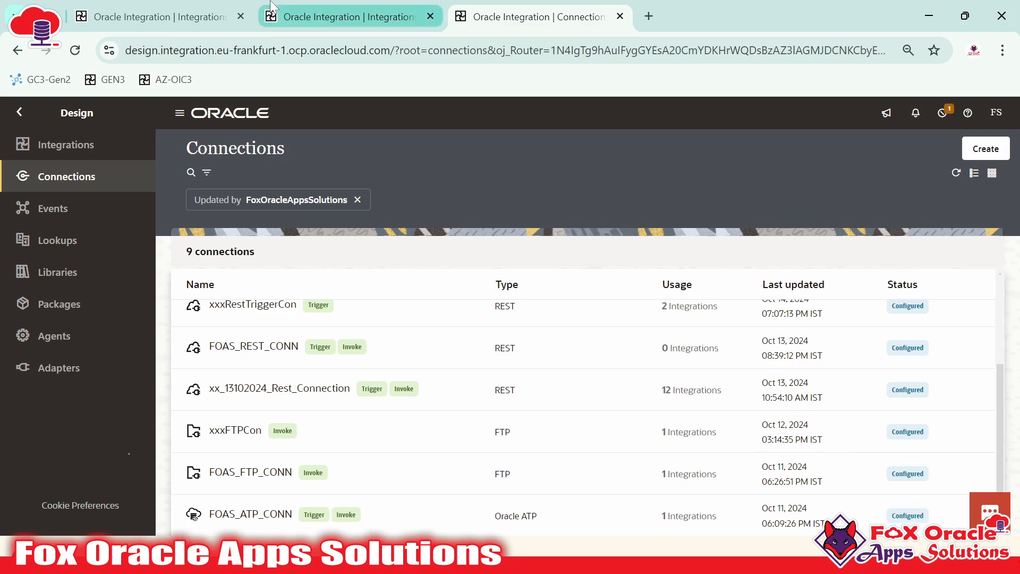
pyautogui.click(346, 16)
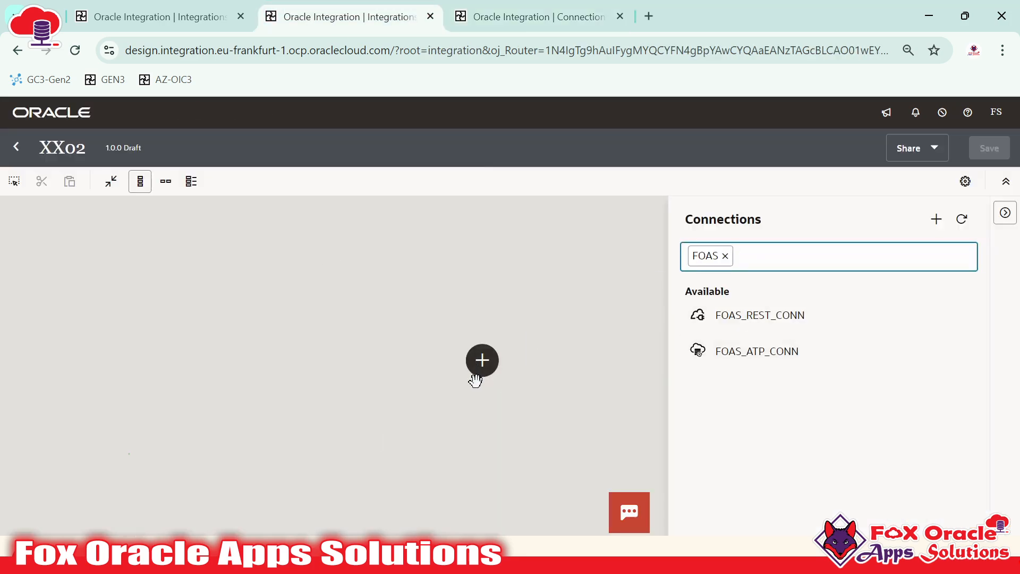
pyautogui.click(147, 13)
# Filter XX01's connections by FOAS, showing FOAS_REST_CONN, FOAS_FTP_CONN and FOAS_ATP_CONN, then close the panel
pyautogui.click(1005, 212)
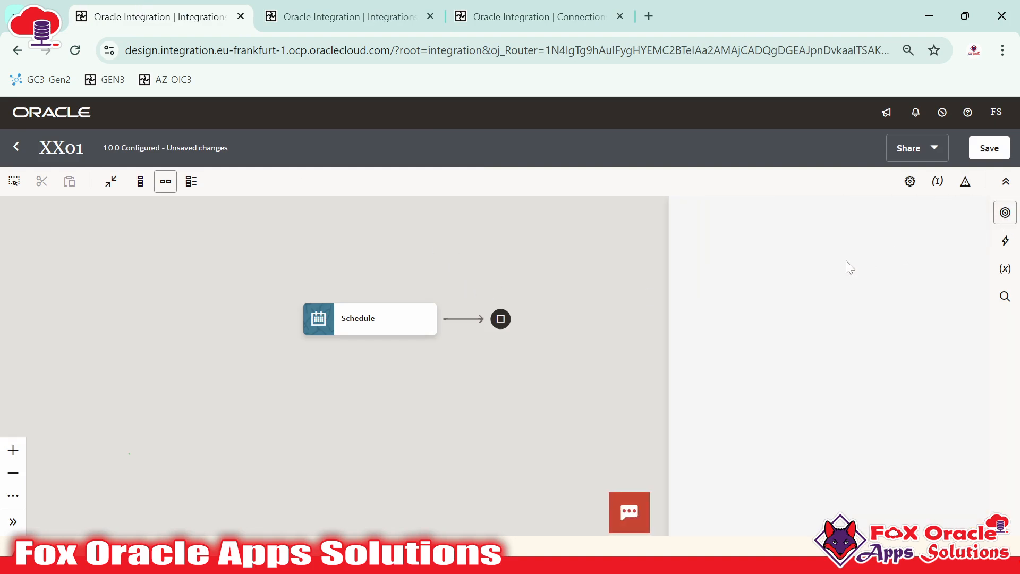
pyautogui.write('FOA')
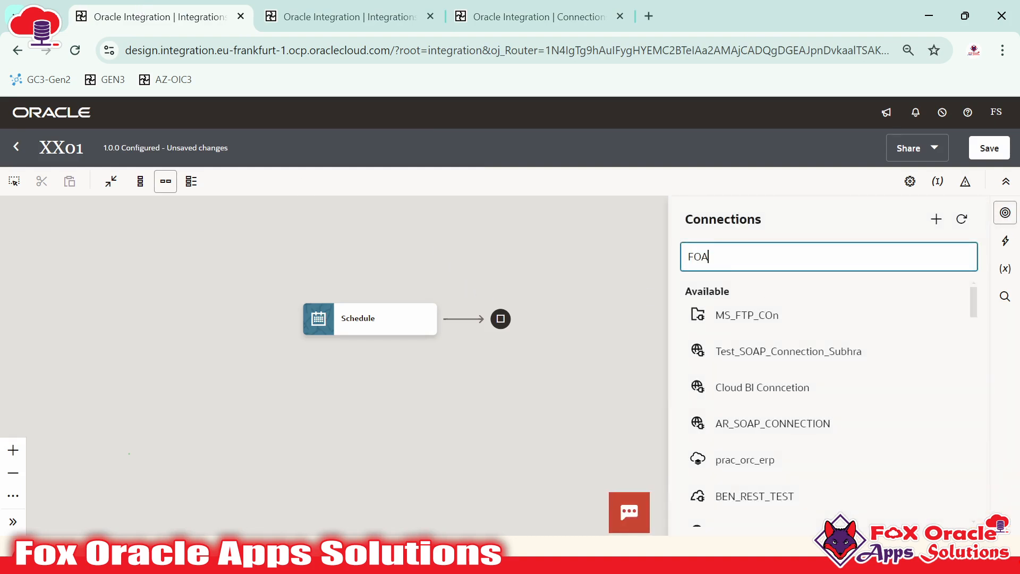
pyautogui.write('S')
pyautogui.press('Return')
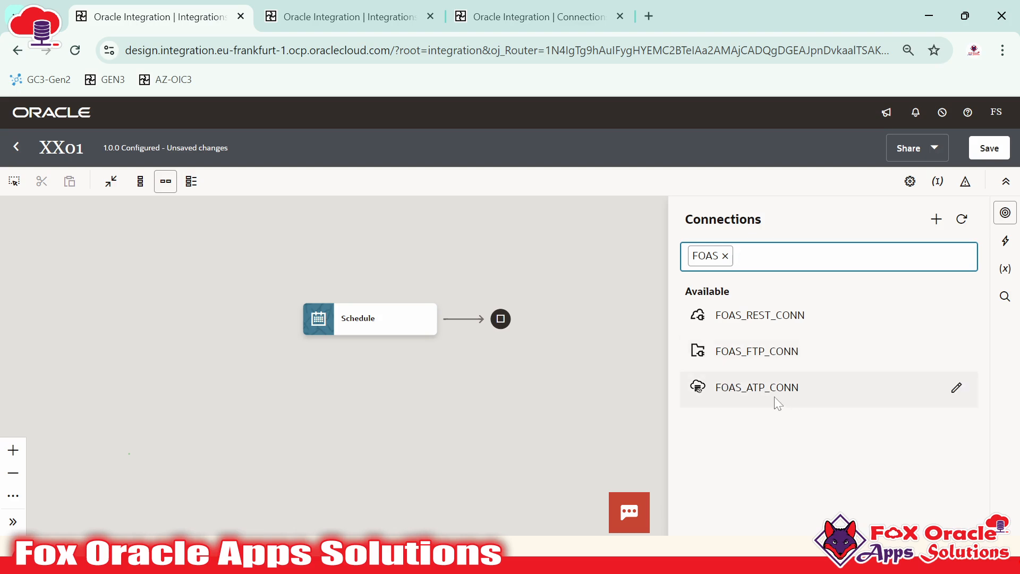
pyautogui.moveTo(456, 324)
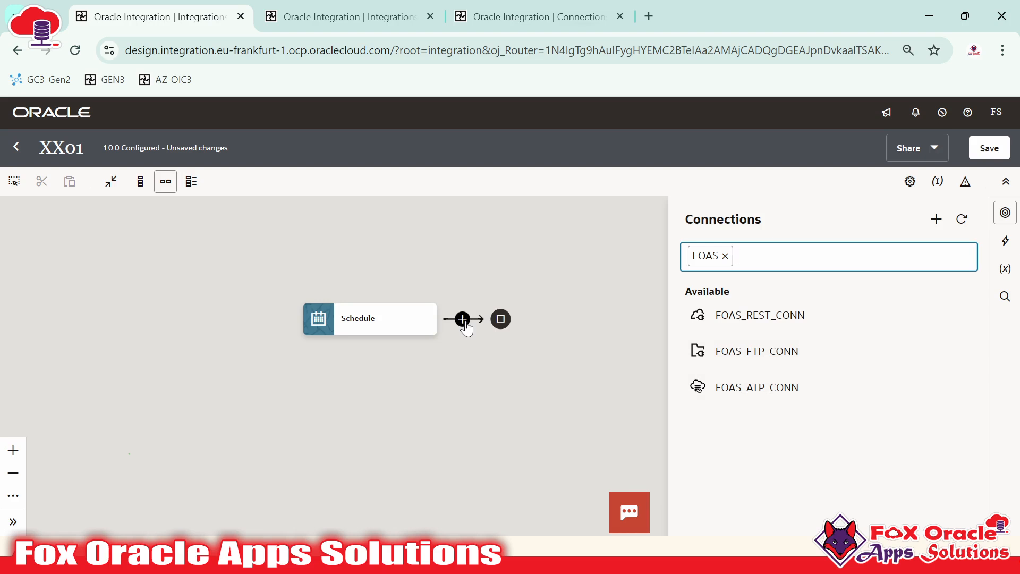
pyautogui.click(456, 285)
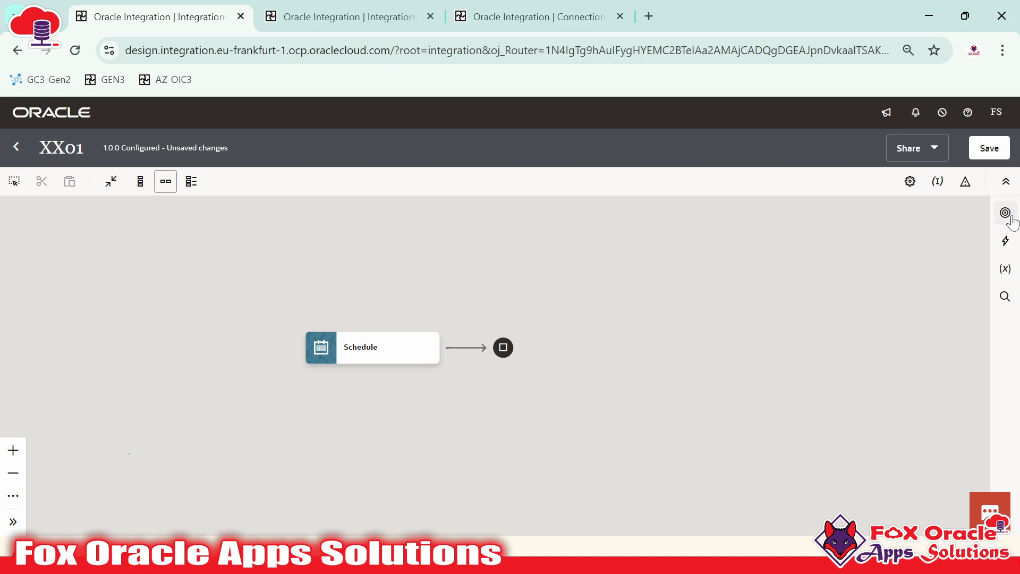
# Reopen XX01's unfiltered connections list, scroll through it, and close it again
pyautogui.click(1005, 213)
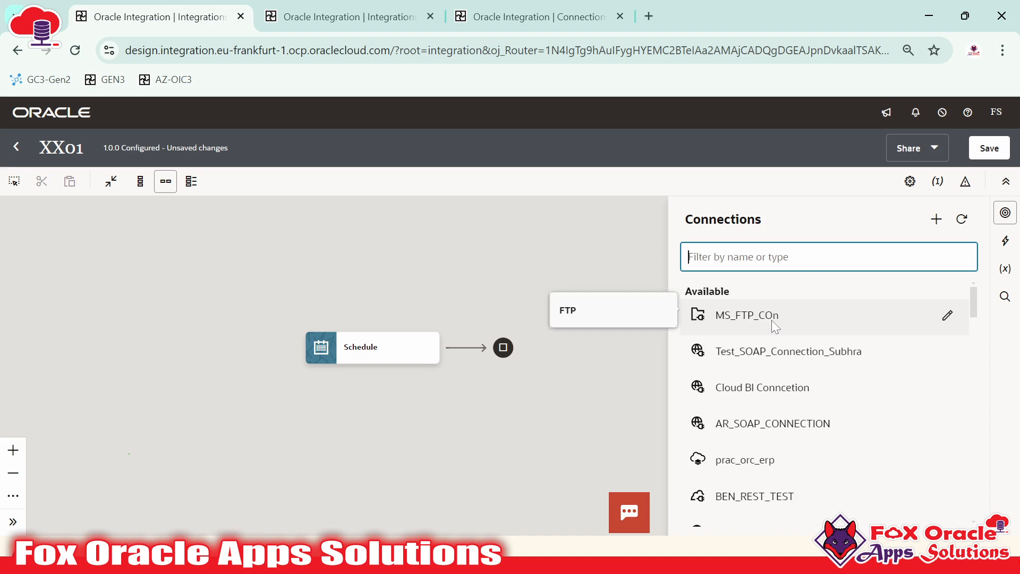
pyautogui.scroll(-15, 776, 429)
pyautogui.scroll(15, 776, 429)
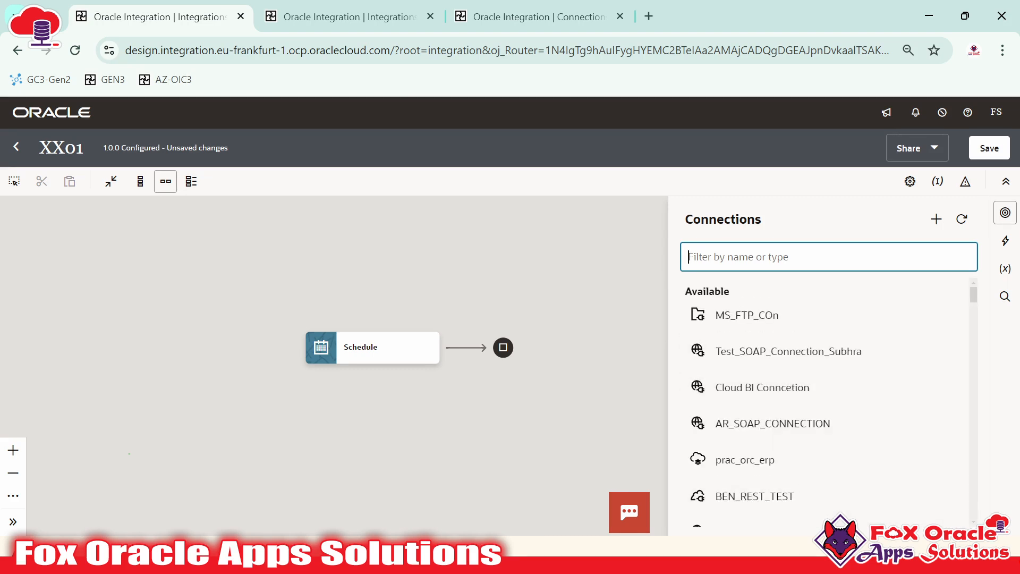
pyautogui.click(511, 309)
pyautogui.click(372, 24)
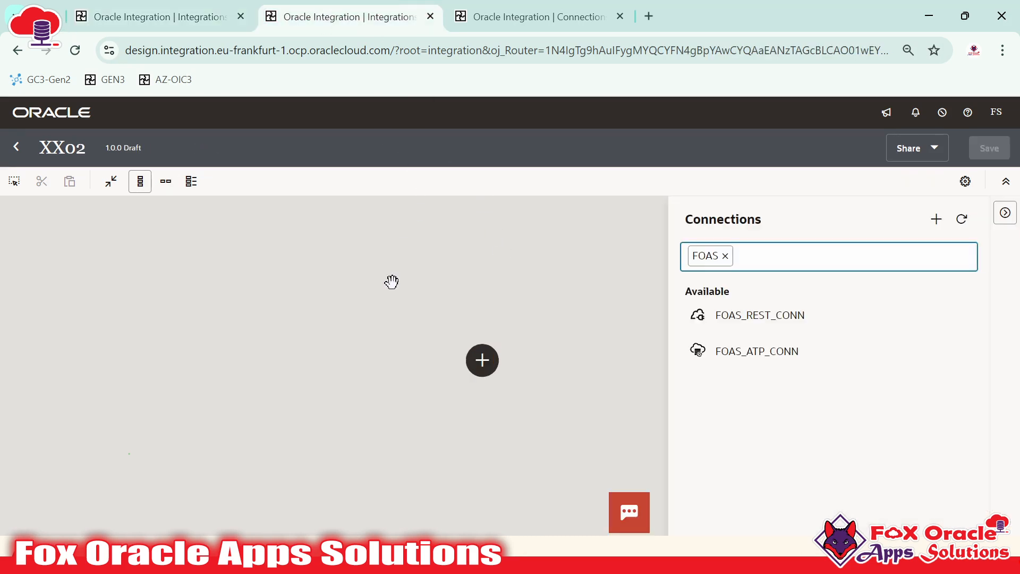
pyautogui.click(260, 361)
pyautogui.moveTo(267, 359); pyautogui.dragTo(221, 366)
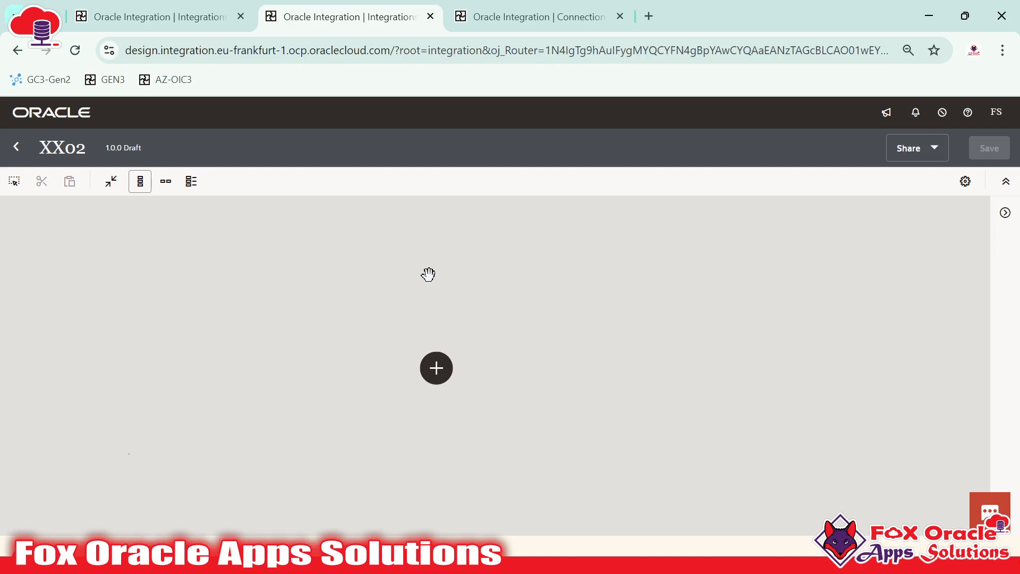
pyautogui.moveTo(425, 275); pyautogui.dragTo(452, 258)
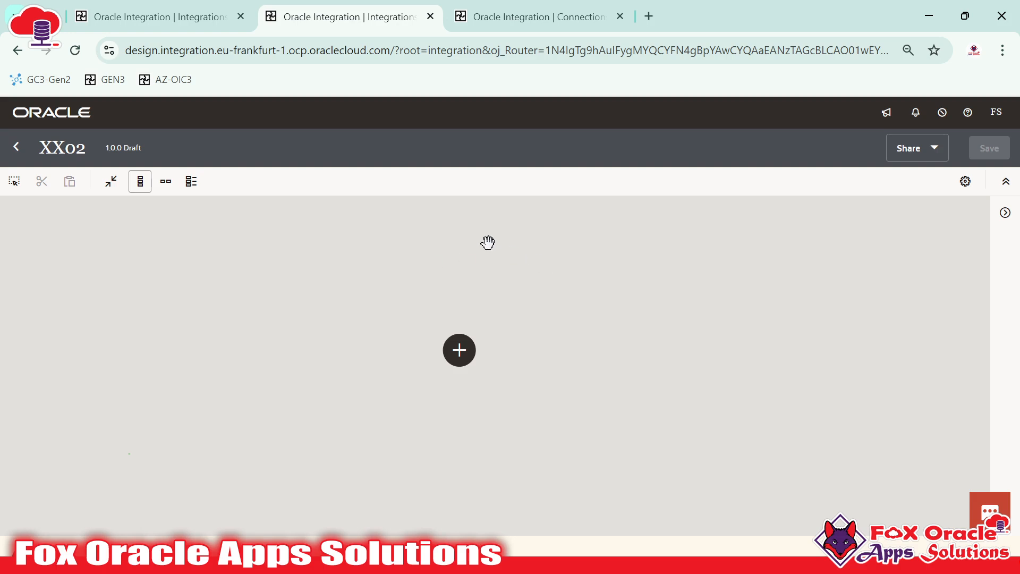
# Search connections for 'FOAS', delete FOAS_REST_CONN, then clear the search so 8 connections show
pyautogui.click(477, 7)
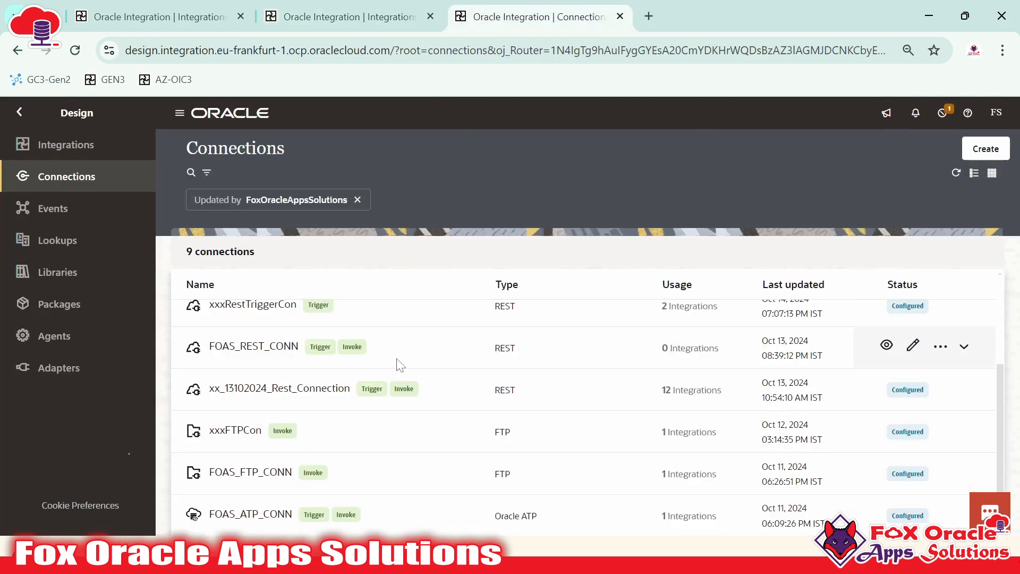
pyautogui.scroll(3, 392, 369)
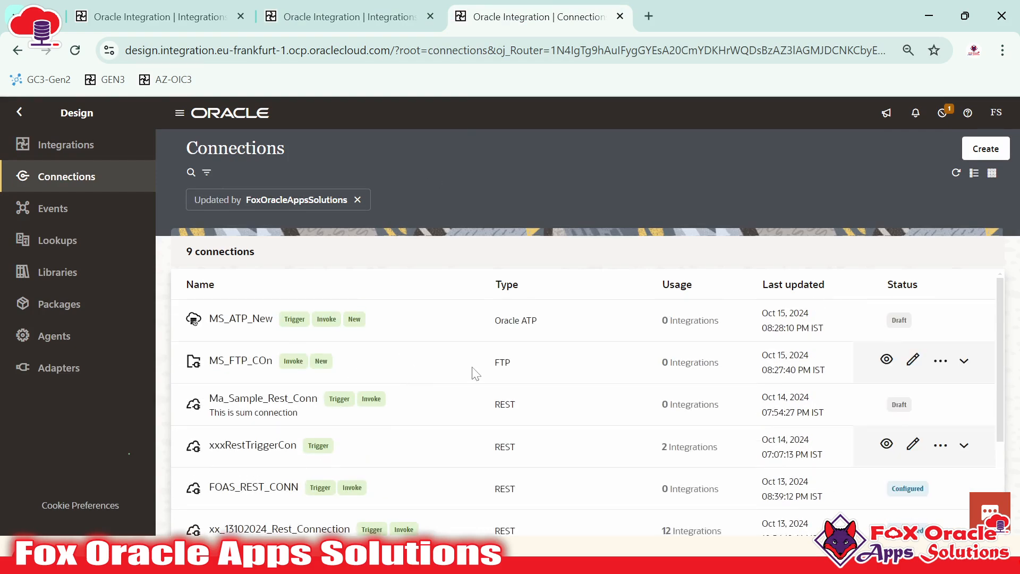
pyautogui.click(191, 172)
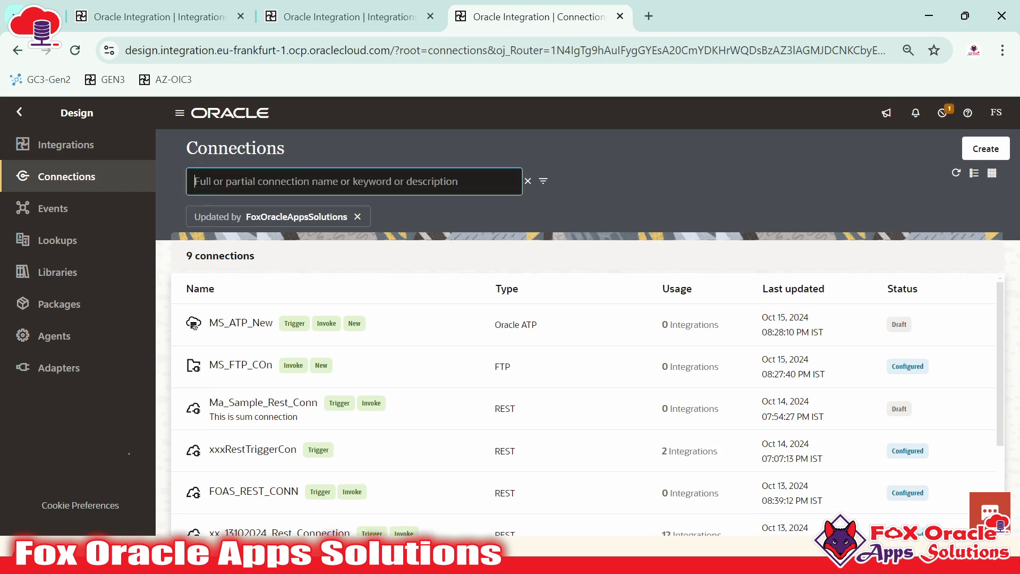
pyautogui.write('FO')
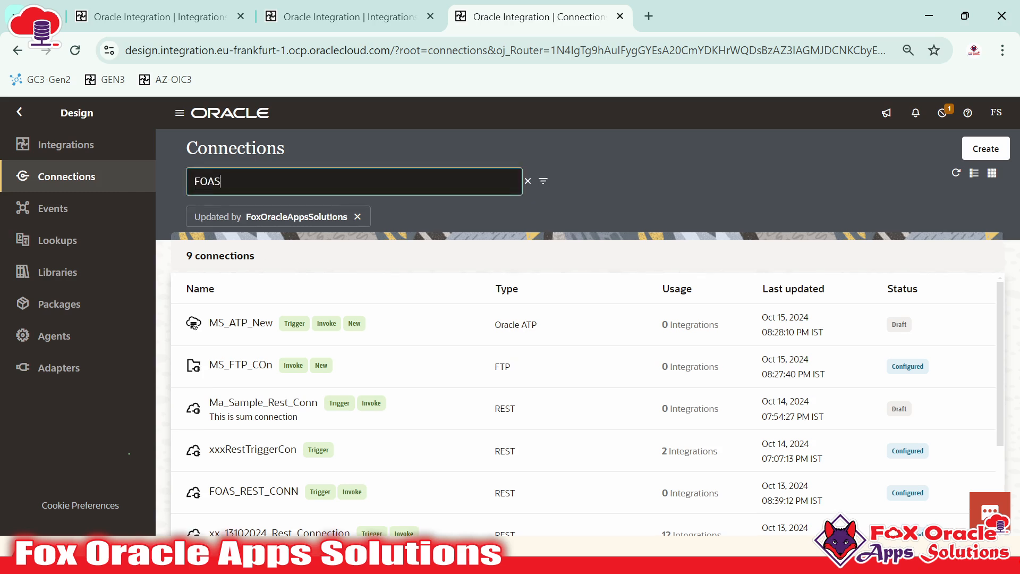
pyautogui.write('AS')
pyautogui.press('Return')
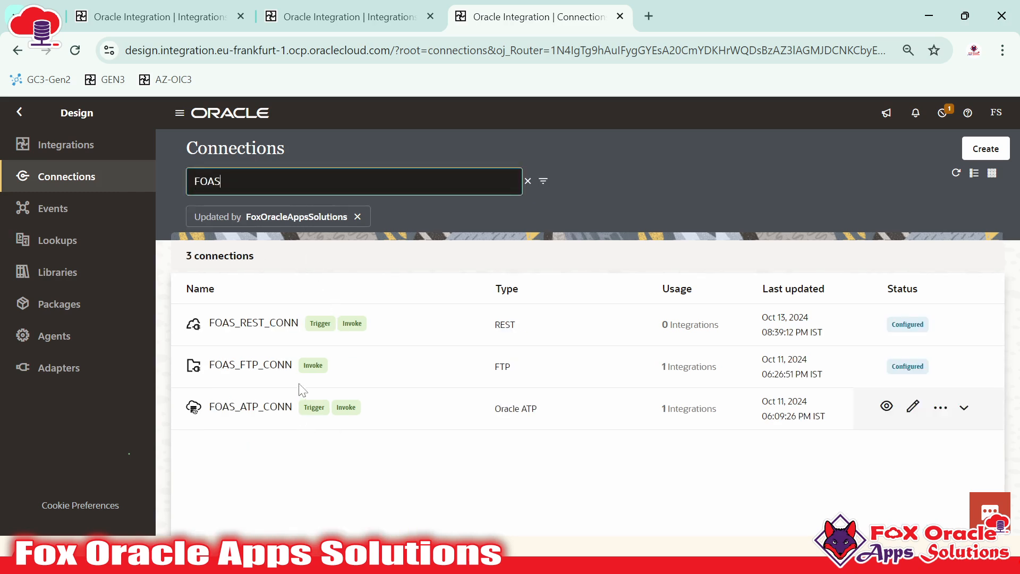
pyautogui.click(940, 323)
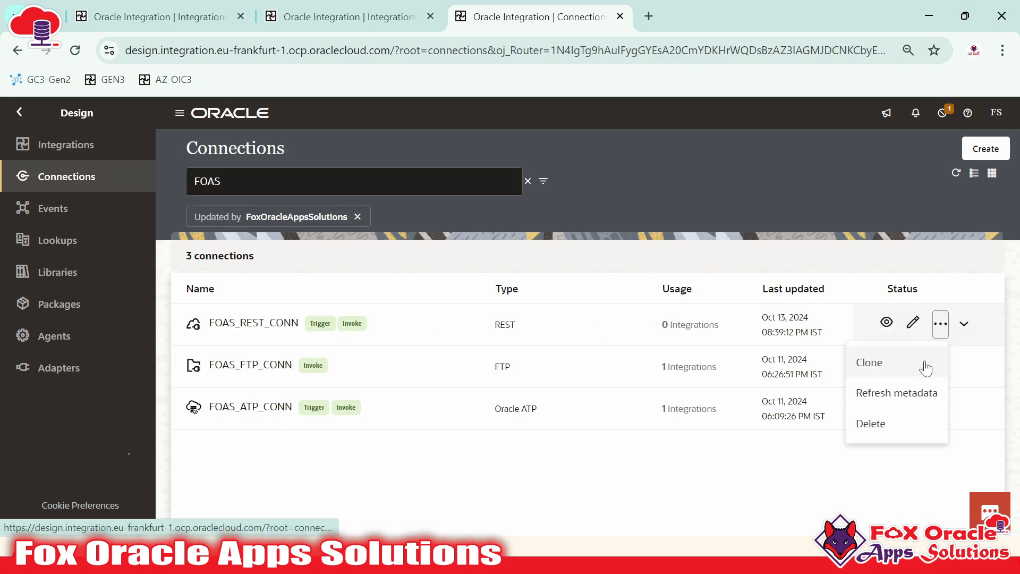
pyautogui.click(875, 422)
pyautogui.click(643, 358)
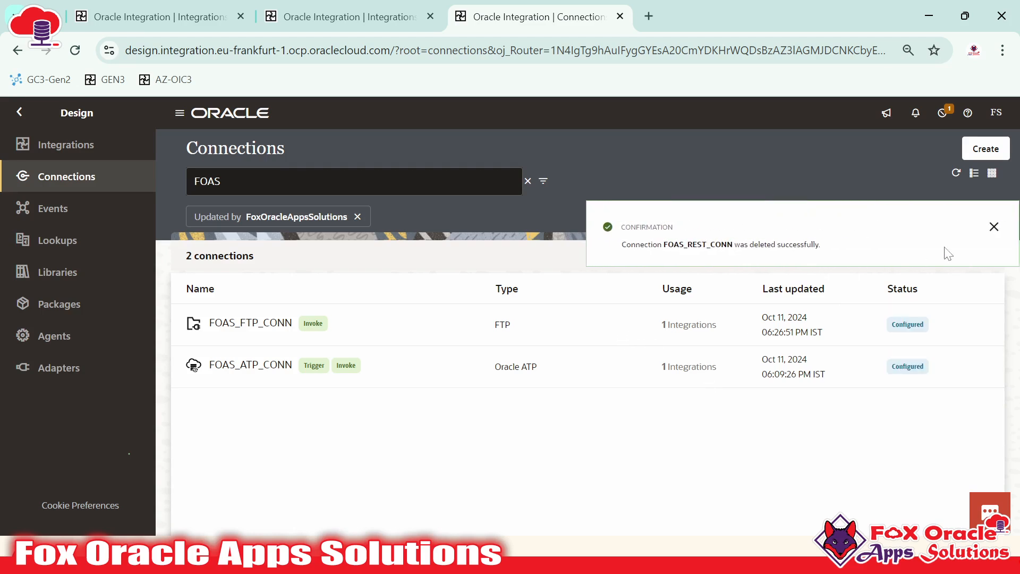
pyautogui.click(995, 236)
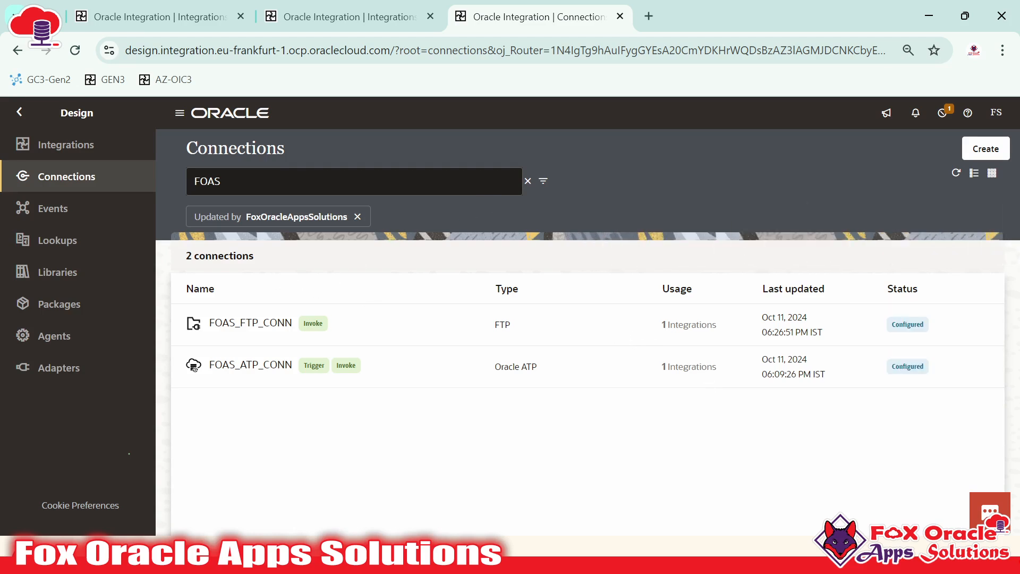
pyautogui.click(527, 181)
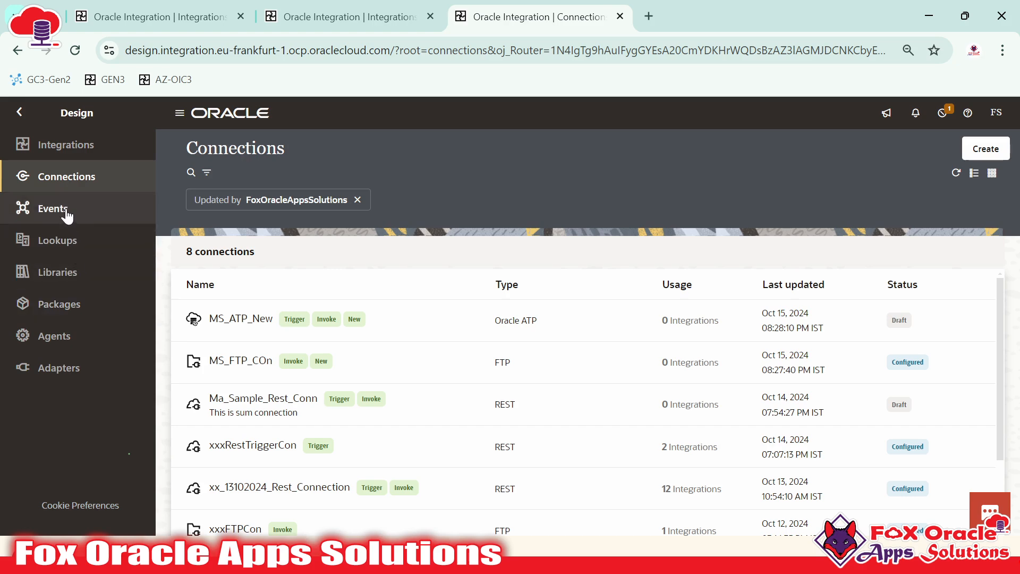
pyautogui.click(62, 381)
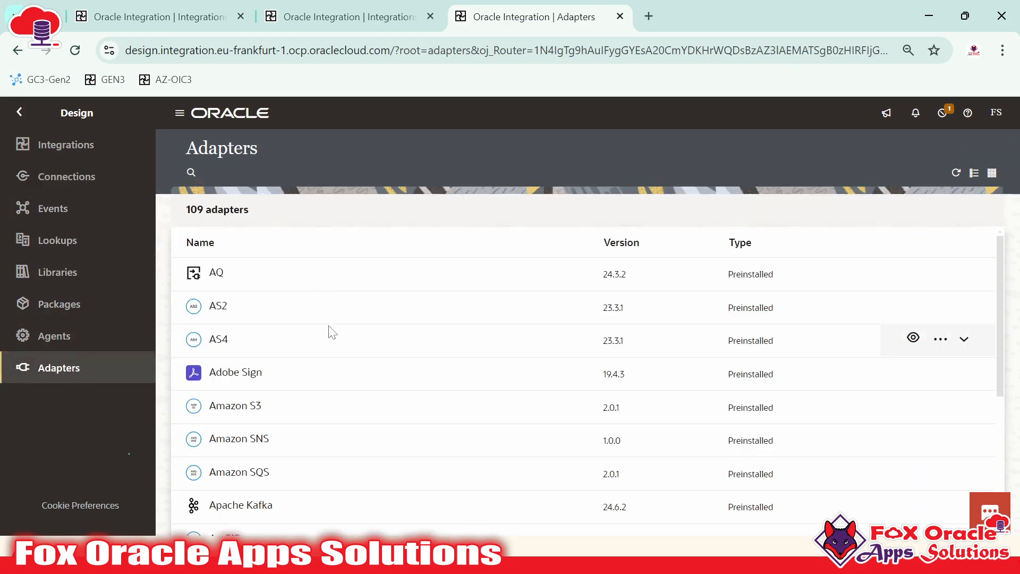
pyautogui.scroll(-5, 309, 471)
pyautogui.scroll(-12, 238, 462)
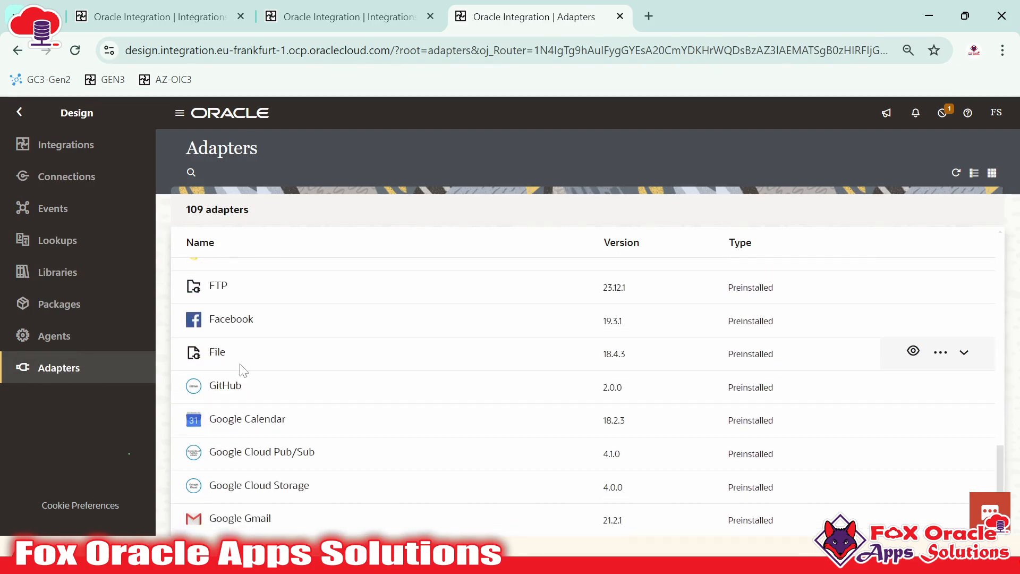
pyautogui.scroll(15, 237, 469)
pyautogui.scroll(2, 251, 455)
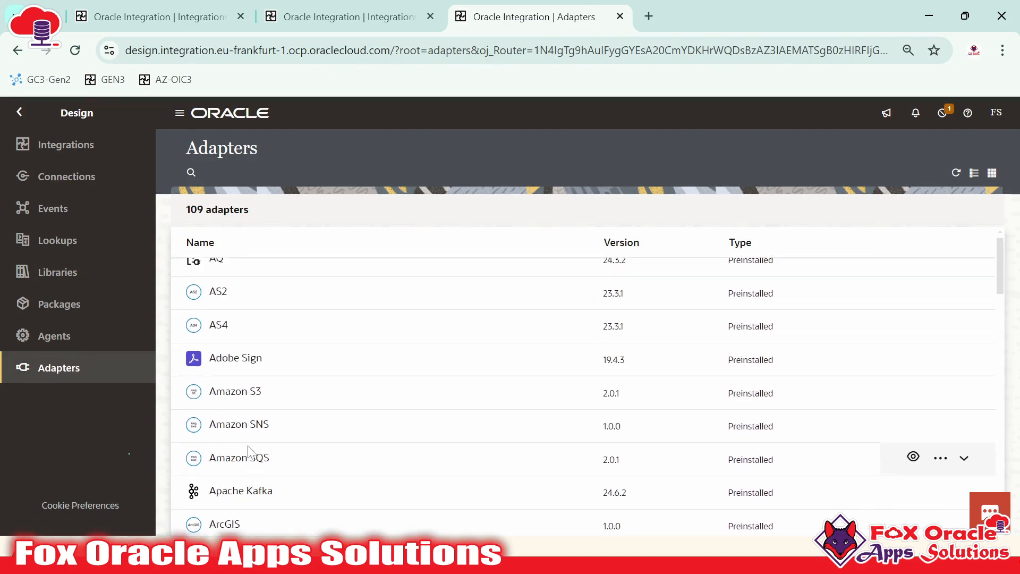
pyautogui.click(62, 180)
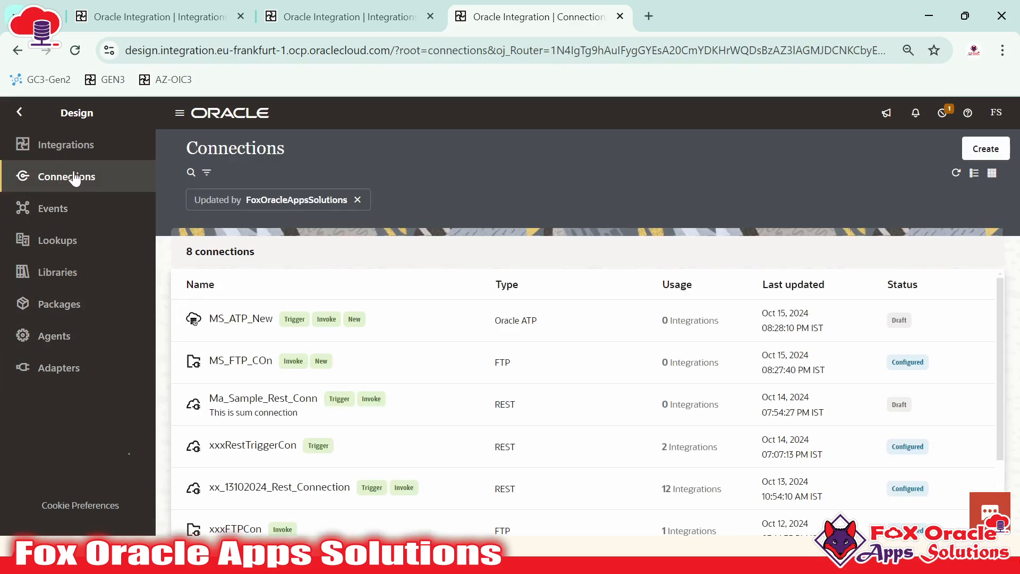
# Start a new connection with the REST adapter, found by searching adapters for 'RES'
pyautogui.click(985, 150)
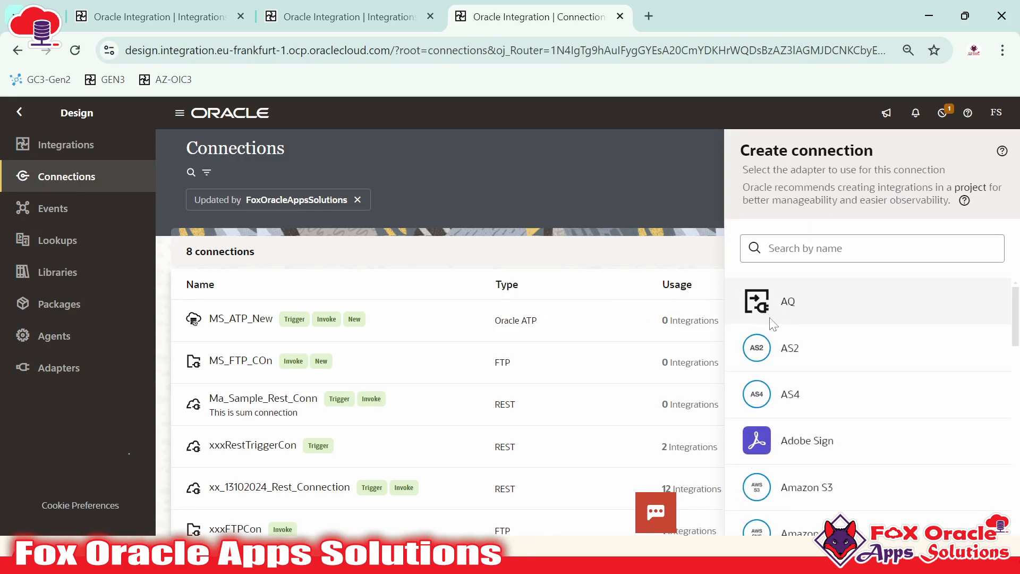
pyautogui.scroll(-10, 775, 330)
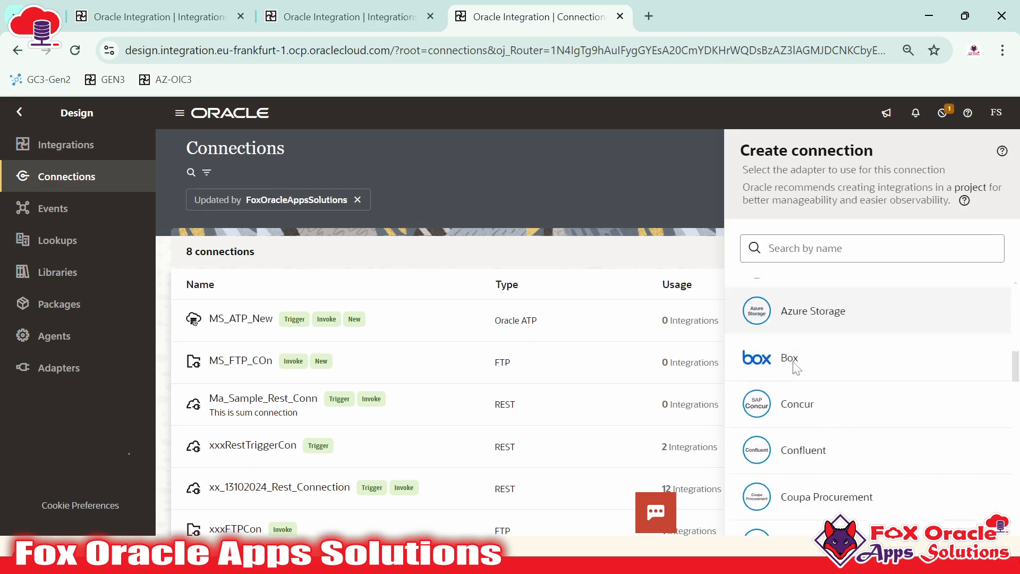
pyautogui.scroll(-15, 795, 367)
pyautogui.scroll(-15, 802, 340)
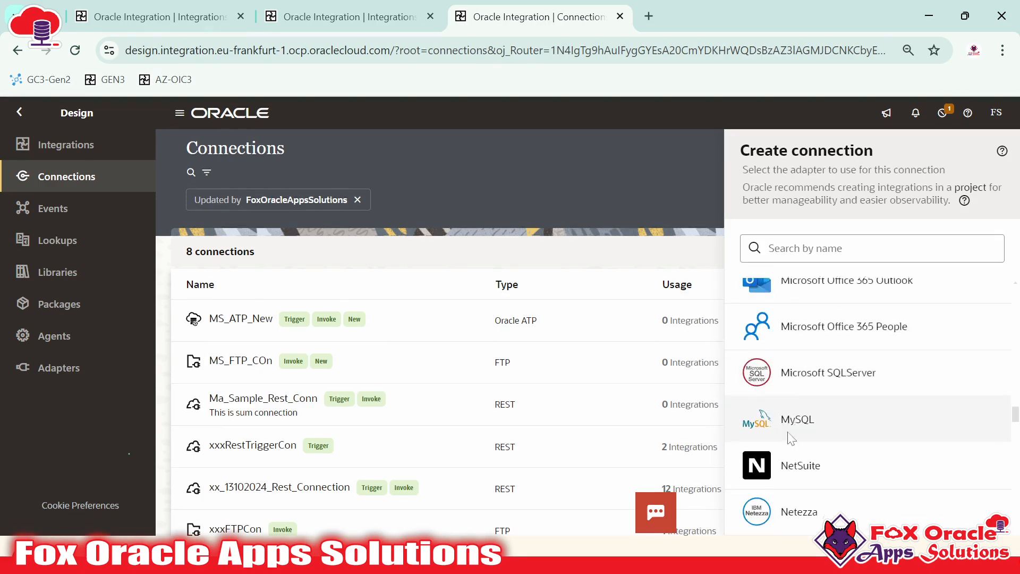
pyautogui.scroll(-15, 792, 414)
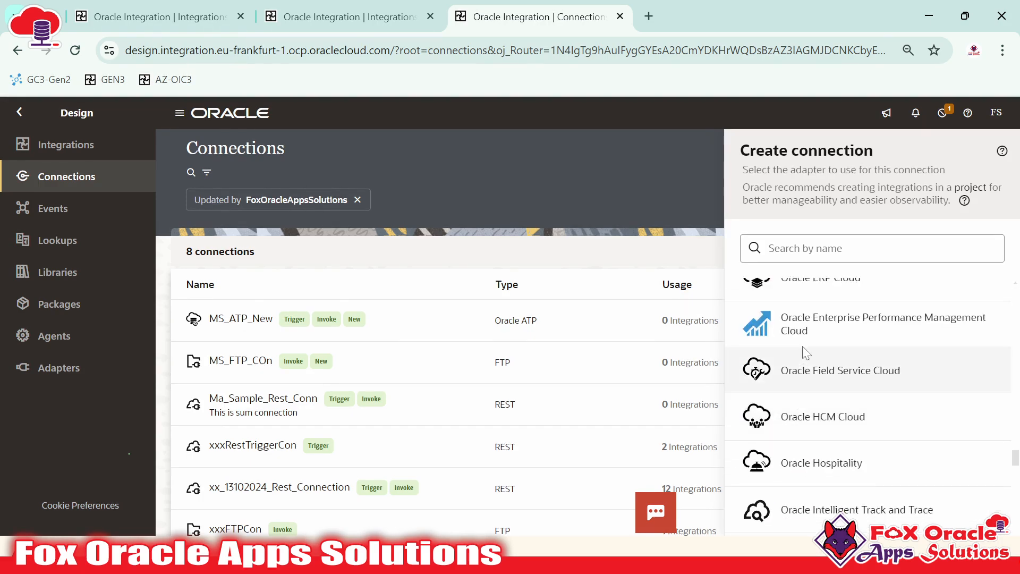
pyautogui.scroll(-6, 802, 367)
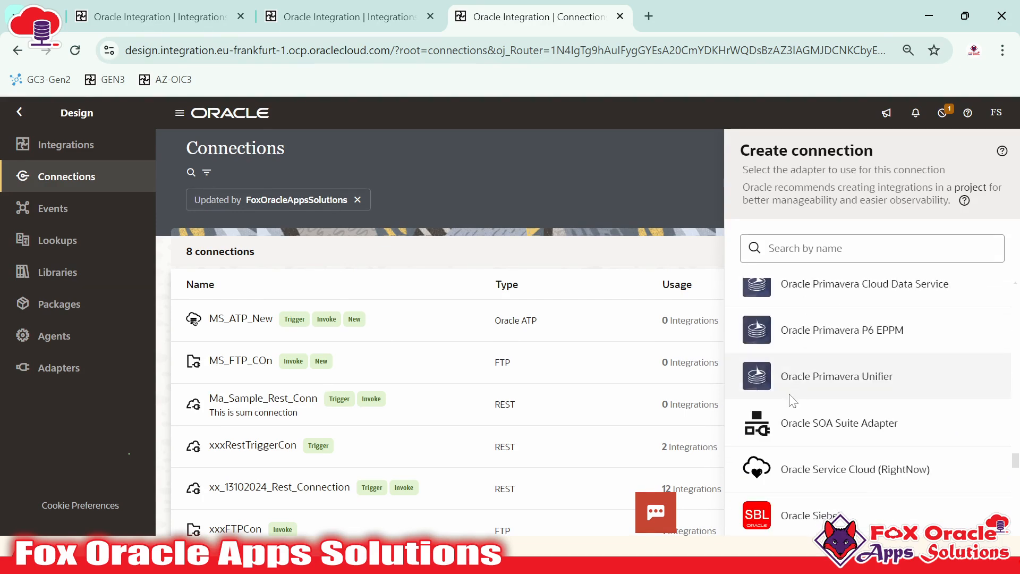
pyautogui.scroll(2, 793, 401)
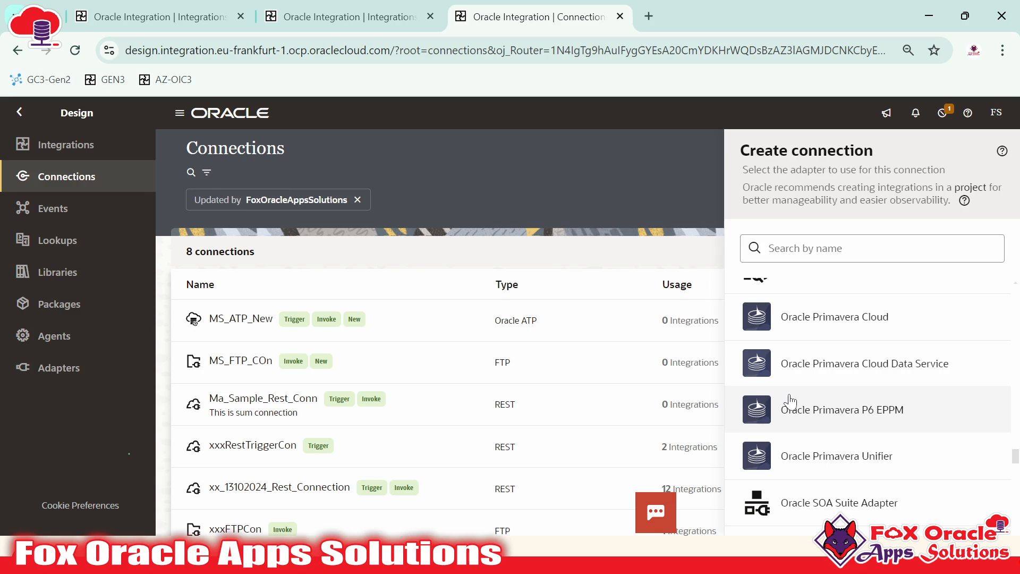
pyautogui.scroll(10, 805, 321)
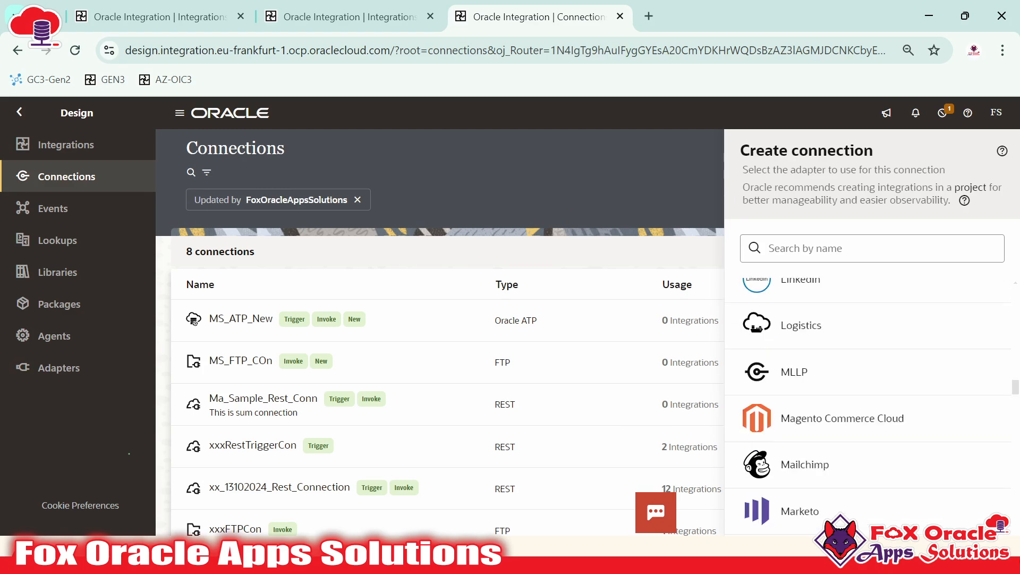
pyautogui.click(806, 248)
pyautogui.write('RES')
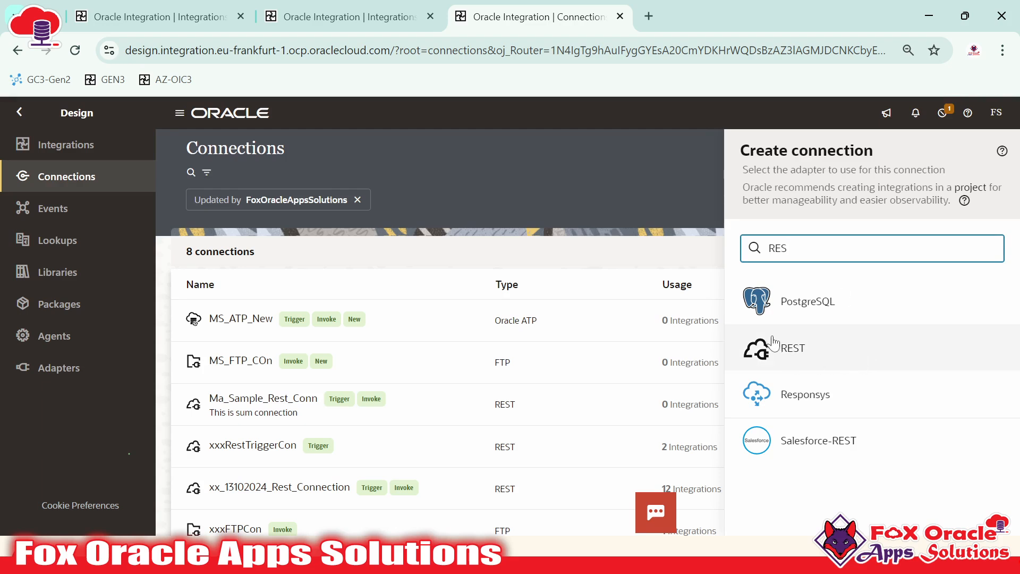
pyautogui.click(802, 360)
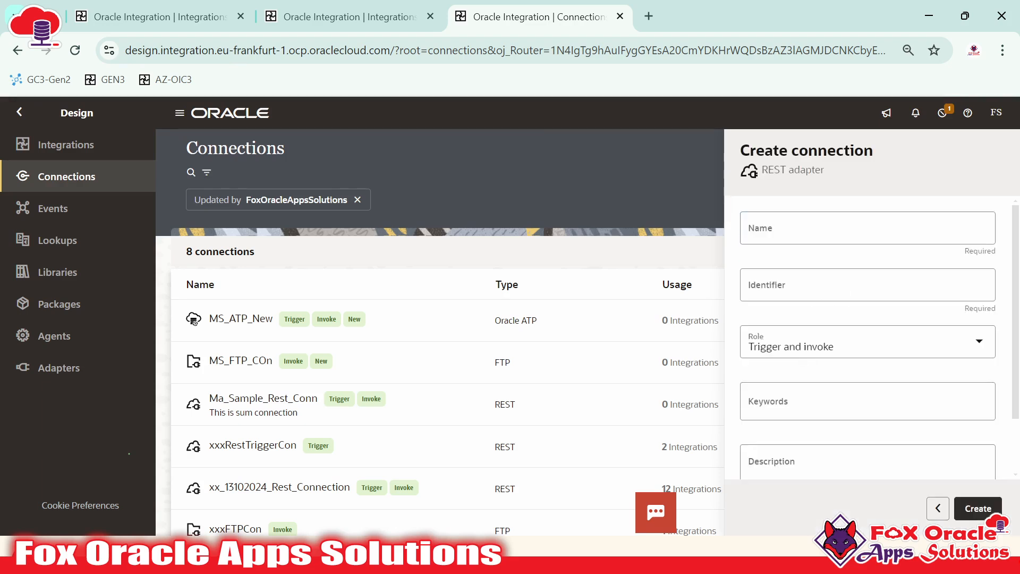
# Name the connection FOAS_REST_TRI_CONN, set its role to Trigger, and create it
pyautogui.click(781, 236)
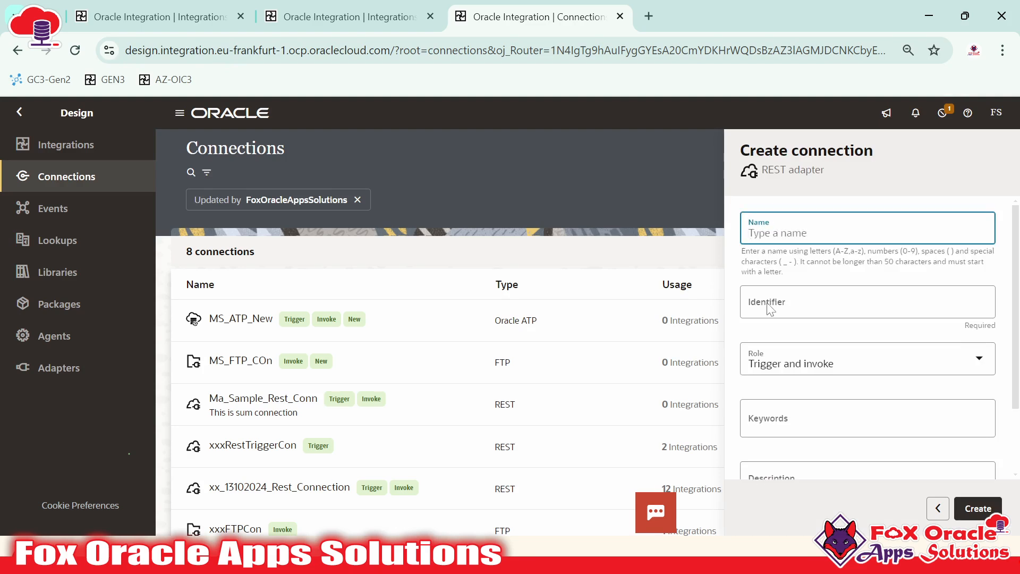
pyautogui.click(777, 228)
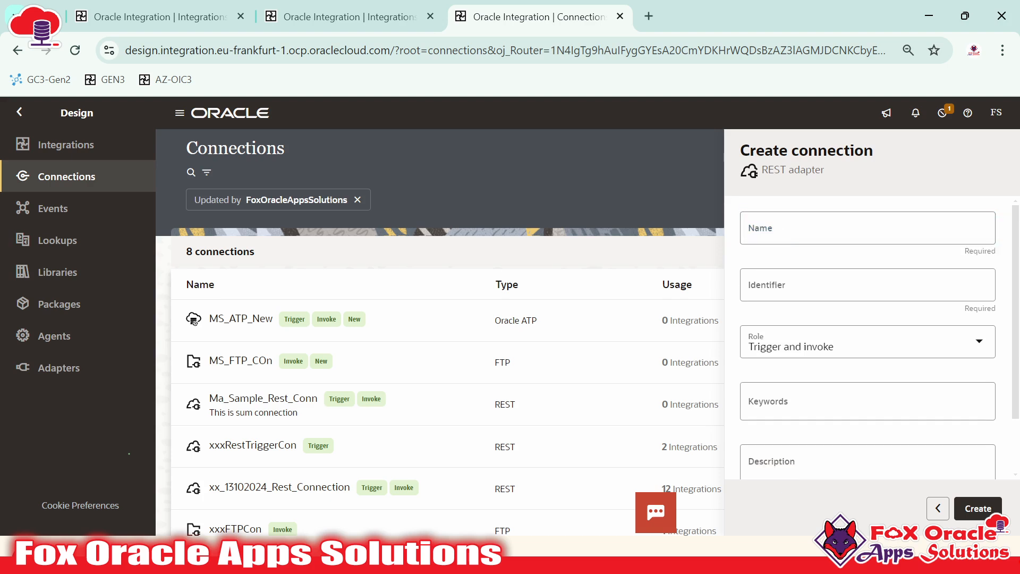
pyautogui.click(777, 227)
pyautogui.write('FOAS_')
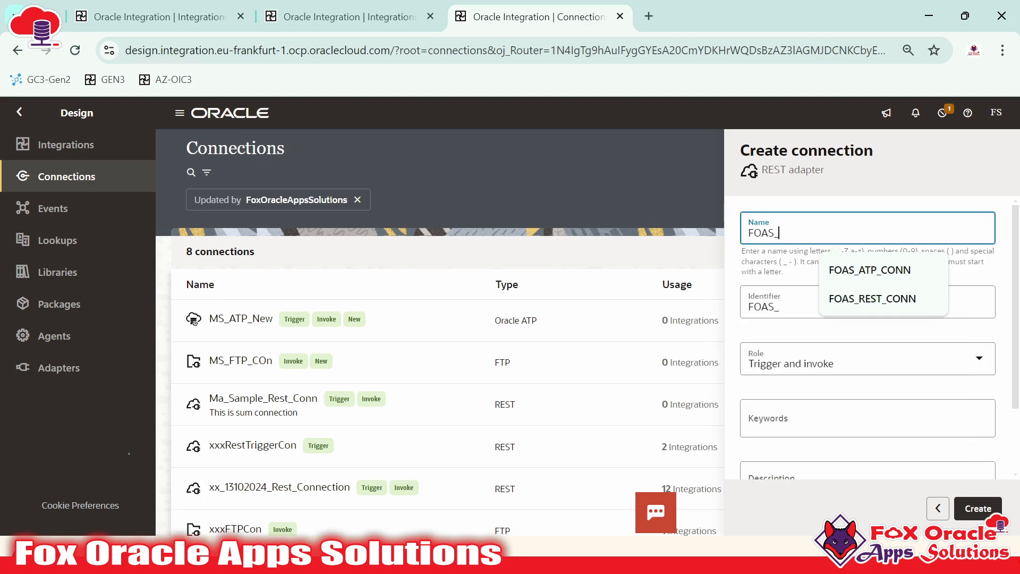
pyautogui.write('REST')
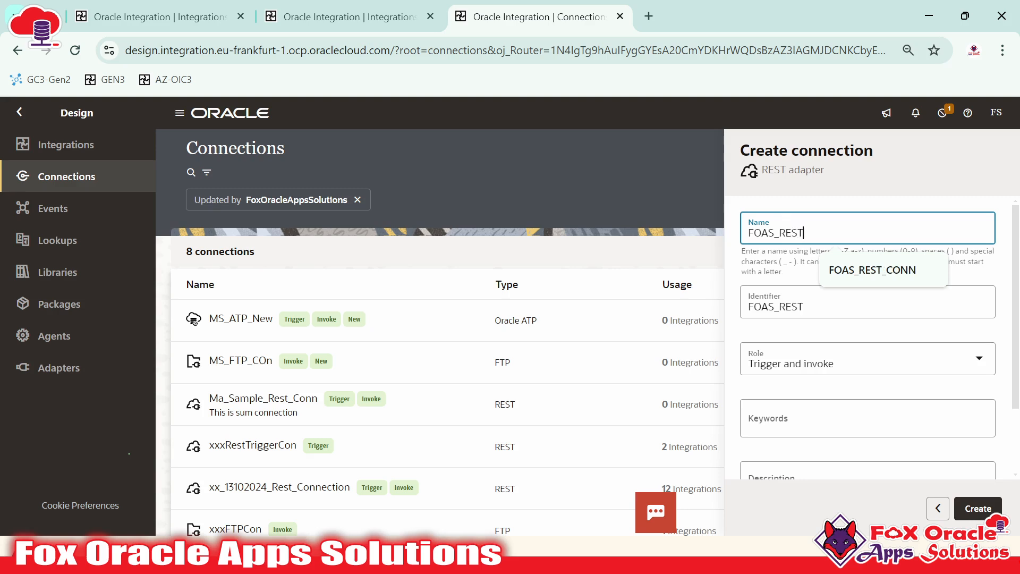
pyautogui.write('_CONN')
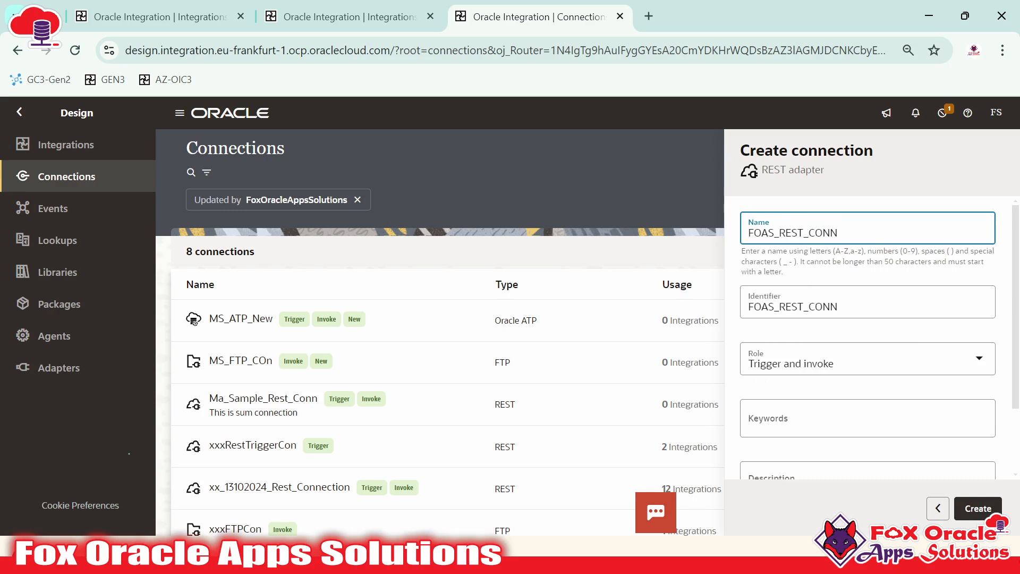
pyautogui.write('TRI_')
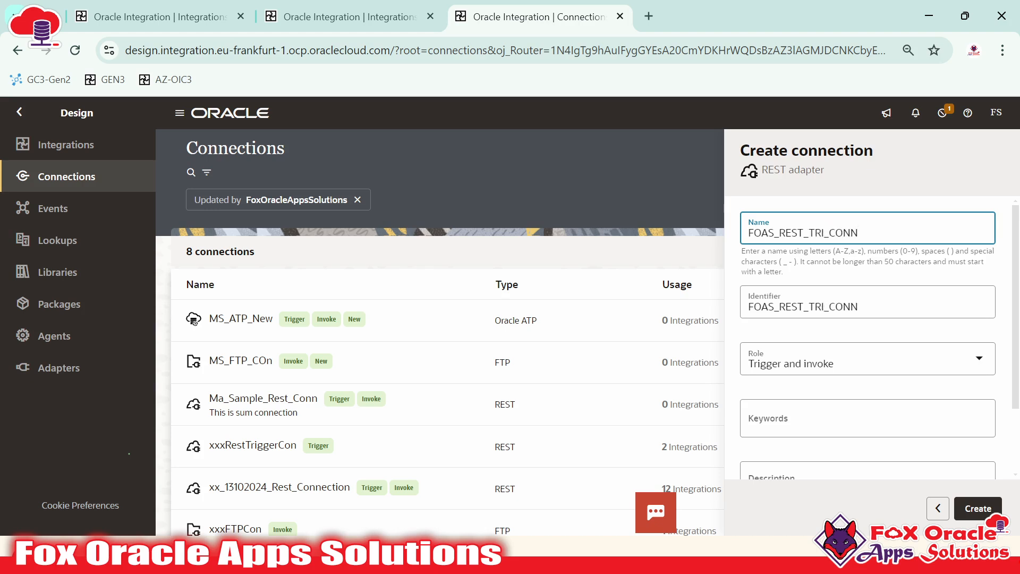
pyautogui.hotkey('shift', 'Right')
pyautogui.hotkey('shift', 'Right')
pyautogui.hotkey('shift', 'Right')
pyautogui.hotkey('shift', 'Right')
pyautogui.hotkey('shift', 'Right')
pyautogui.hotkey('shift', 'Right')
pyautogui.hotkey('shift', 'Right')
pyautogui.hotkey('shift', 'Right')
pyautogui.hotkey('shift', 'Right')
pyautogui.hotkey('shift', 'Right')
pyautogui.hotkey('shift', 'Right')
pyautogui.hotkey('shift', 'Right')
pyautogui.hotkey('shift', 'Right')
pyautogui.hotkey('shift', 'Right')
pyautogui.hotkey('shift', 'Right')
pyautogui.hotkey('shift', 'Right')
pyautogui.hotkey('shift', 'Right')
pyautogui.hotkey('shift', 'Right')
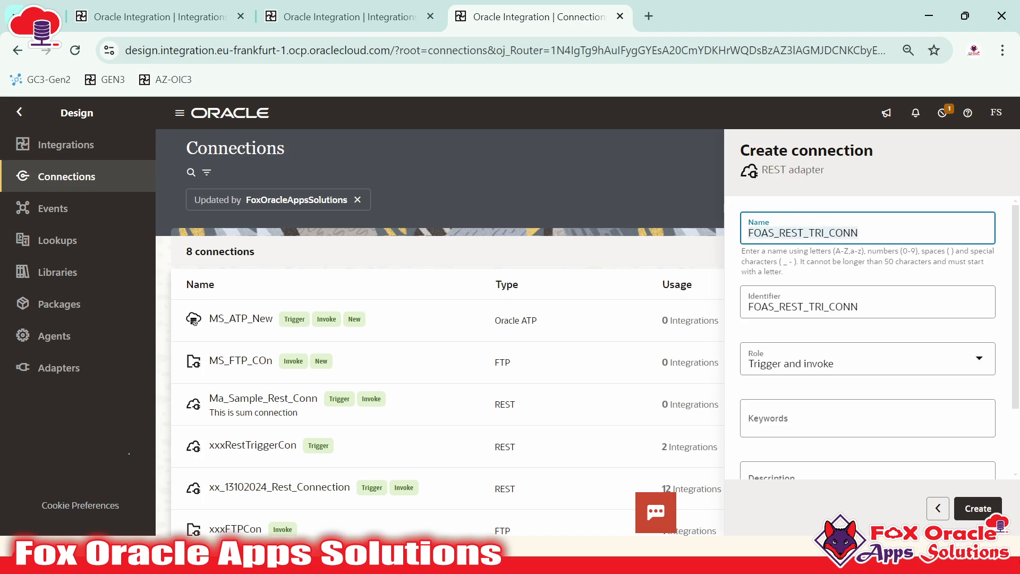
pyautogui.press('Right')
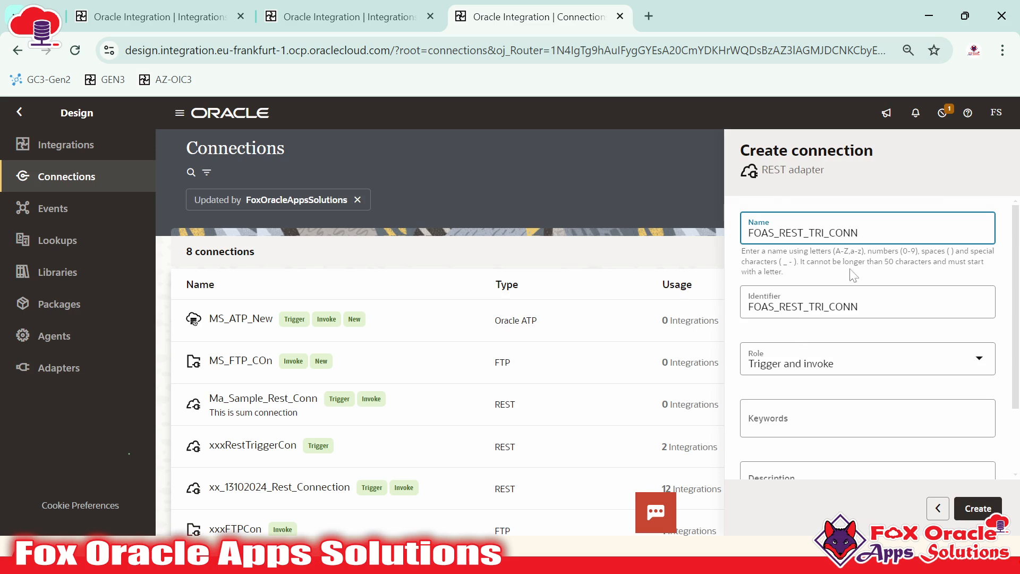
pyautogui.press('Tab')
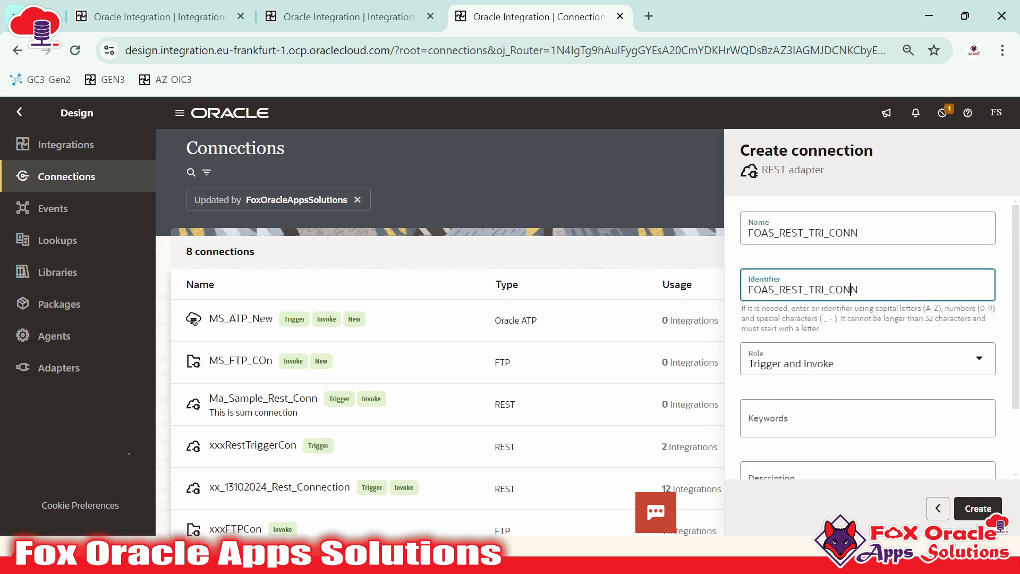
pyautogui.press('Tab')
pyautogui.click(795, 363)
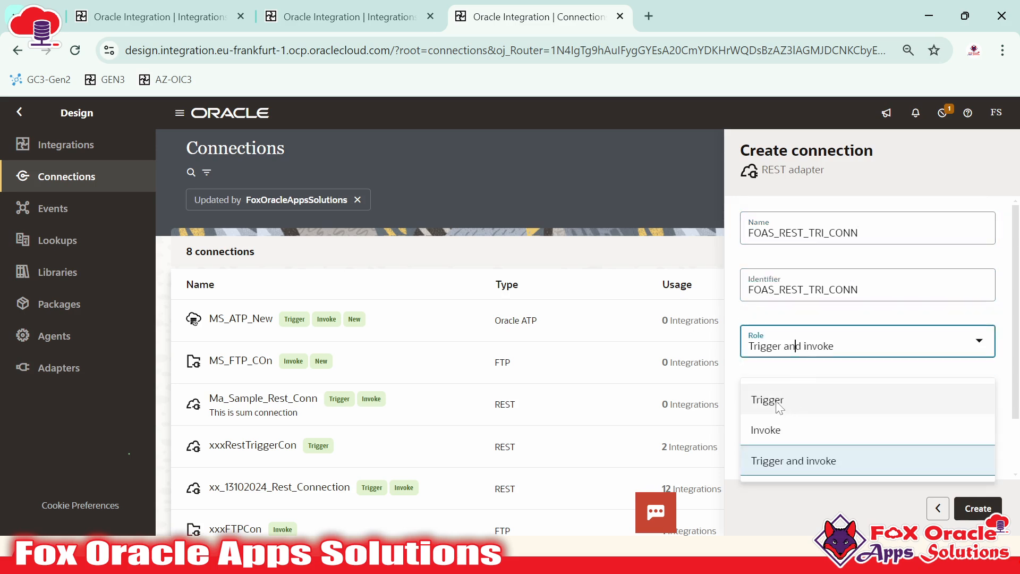
pyautogui.click(780, 407)
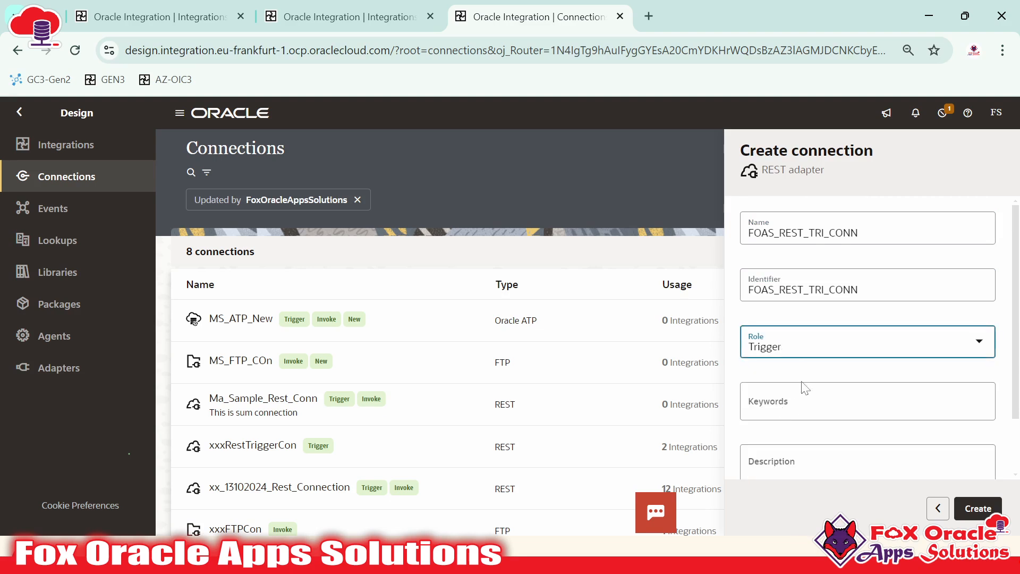
pyautogui.scroll(-1, 805, 388)
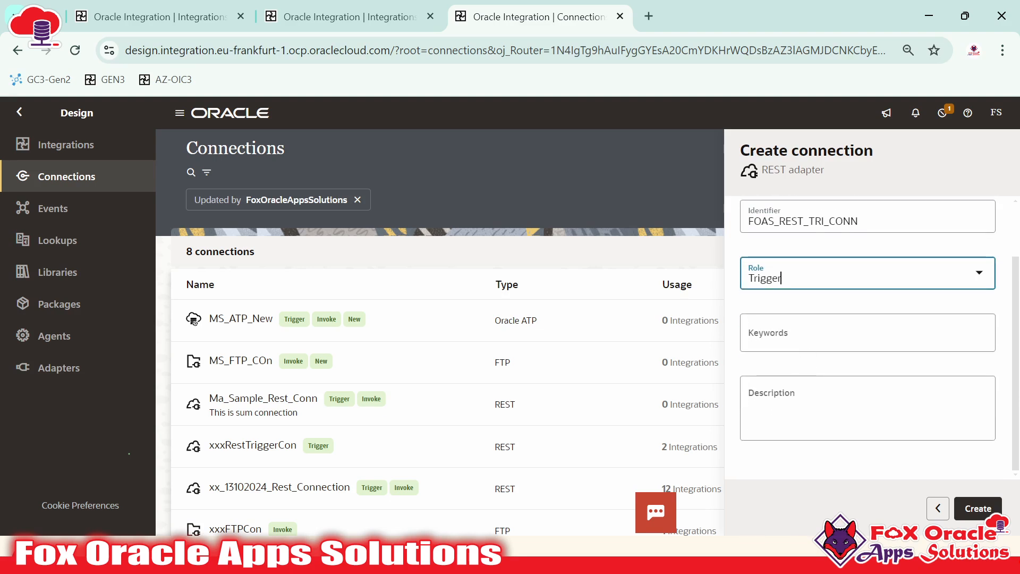
pyautogui.click(976, 510)
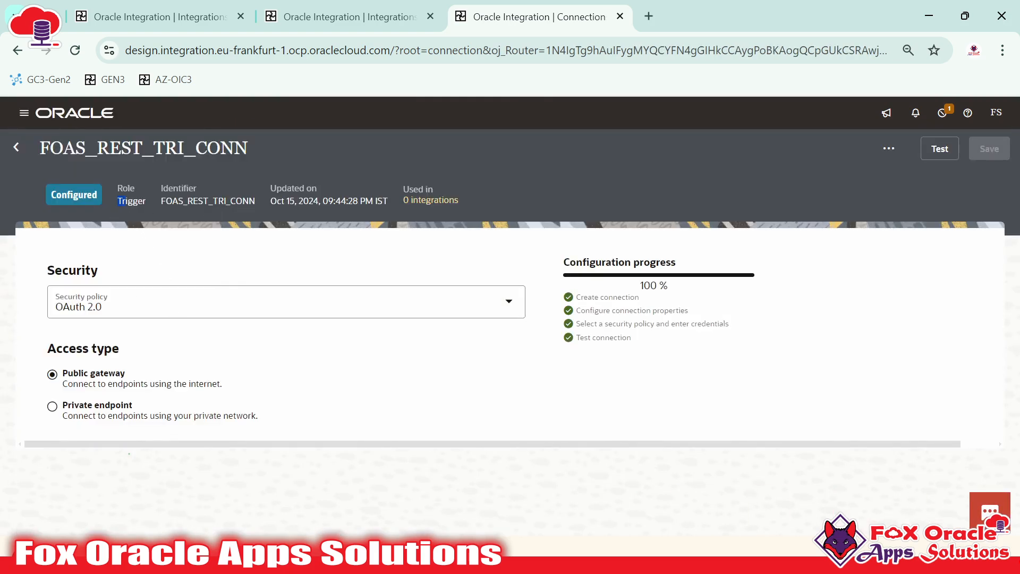
# Duplicate the FOAS_REST_TRI_CONN browser tab, dismiss the lock warning, and return to the Connections list
pyautogui.moveTo(116, 201); pyautogui.dragTo(142, 202)
pyautogui.click(149, 202)
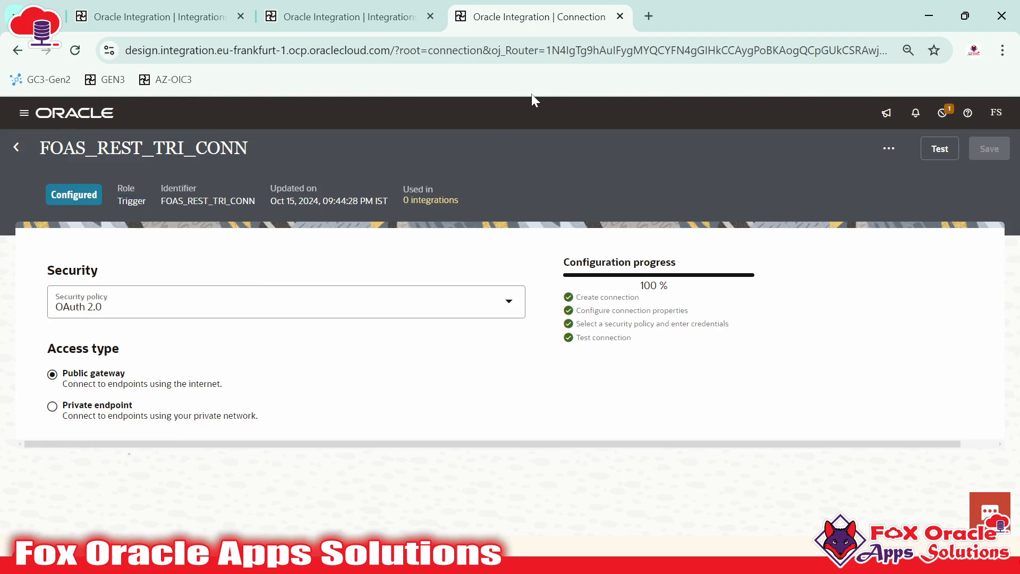
pyautogui.rightClick(568, 21)
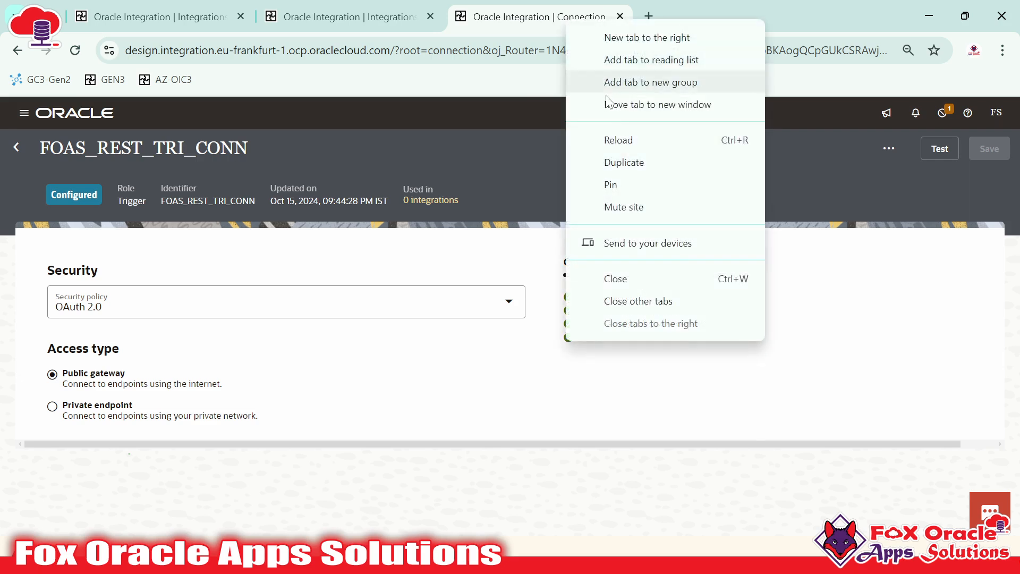
pyautogui.click(623, 162)
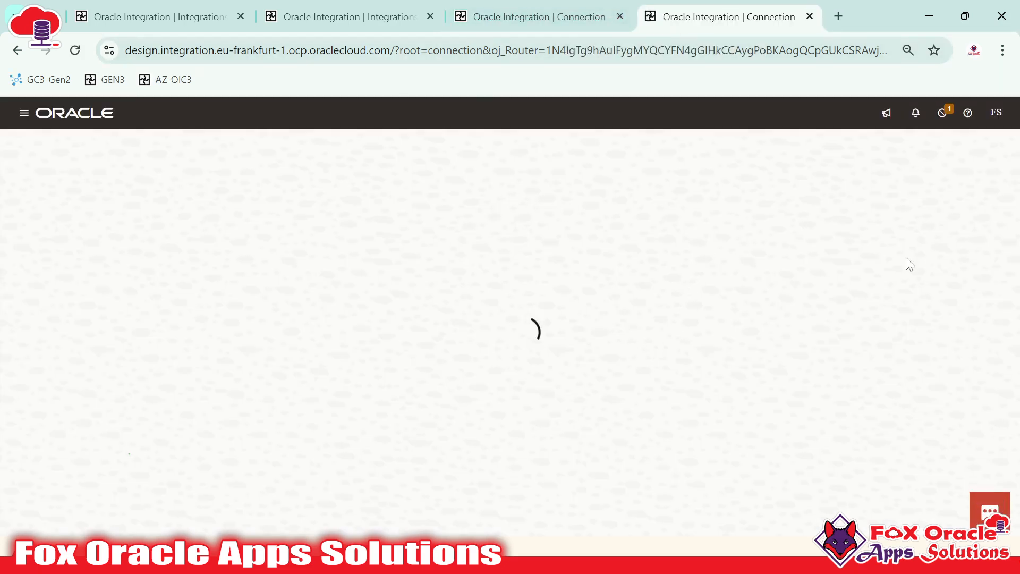
pyautogui.click(993, 194)
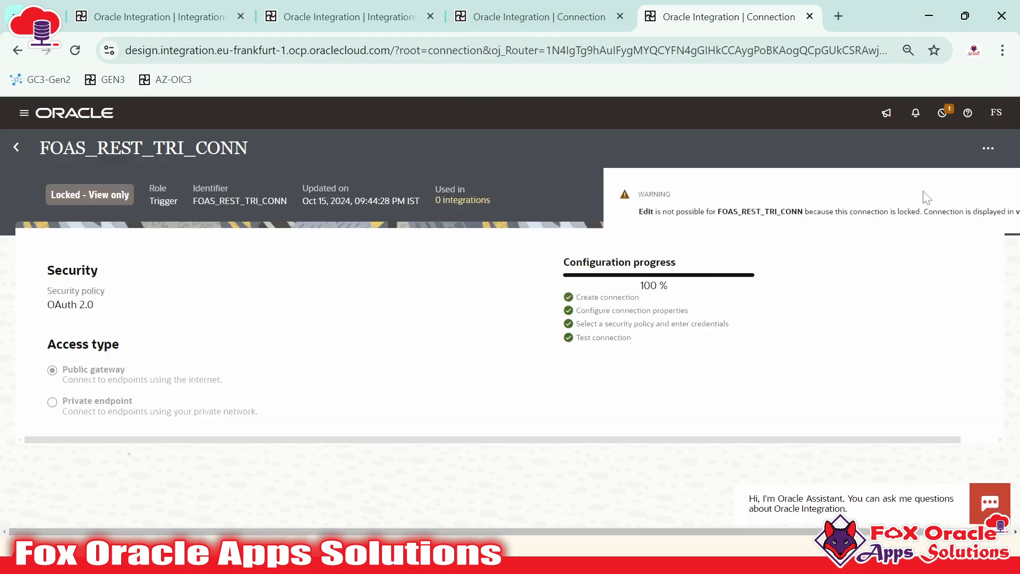
pyautogui.click(16, 147)
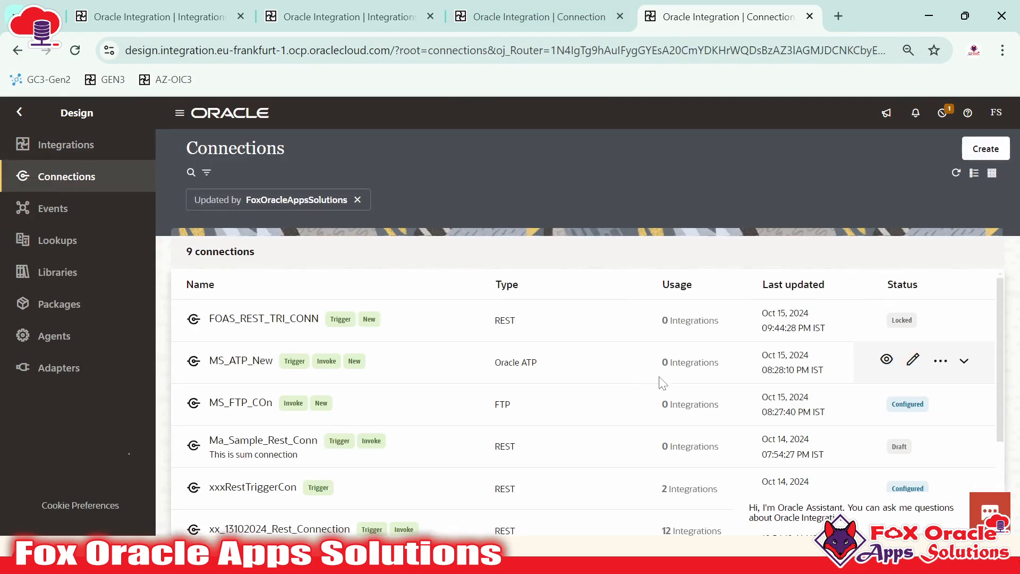
# Create a REST connection named FOAS_REST_INV_CONN with the Invoke role
pyautogui.click(985, 149)
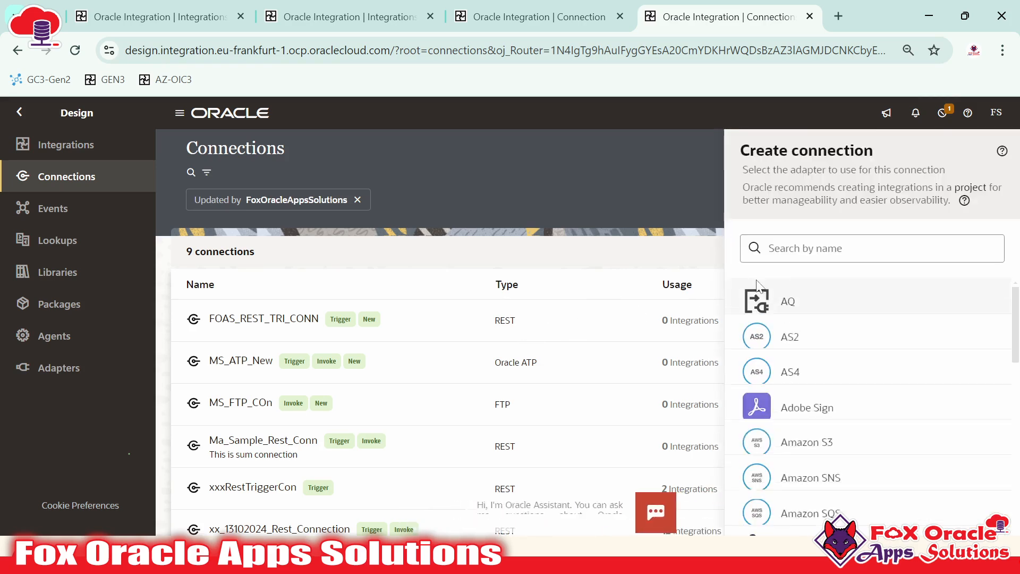
pyautogui.click(828, 248)
pyautogui.write('REST')
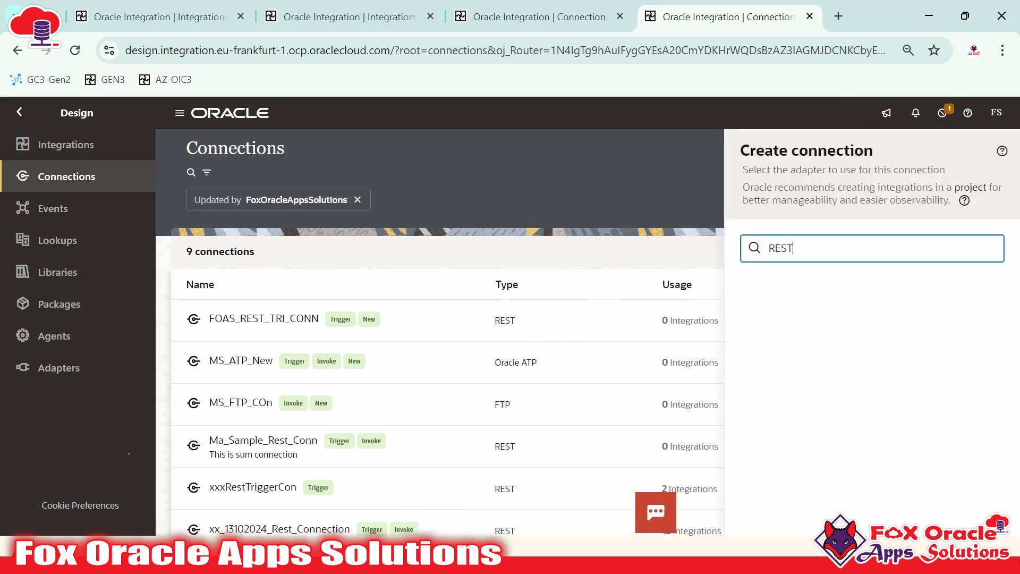
pyautogui.click(823, 300)
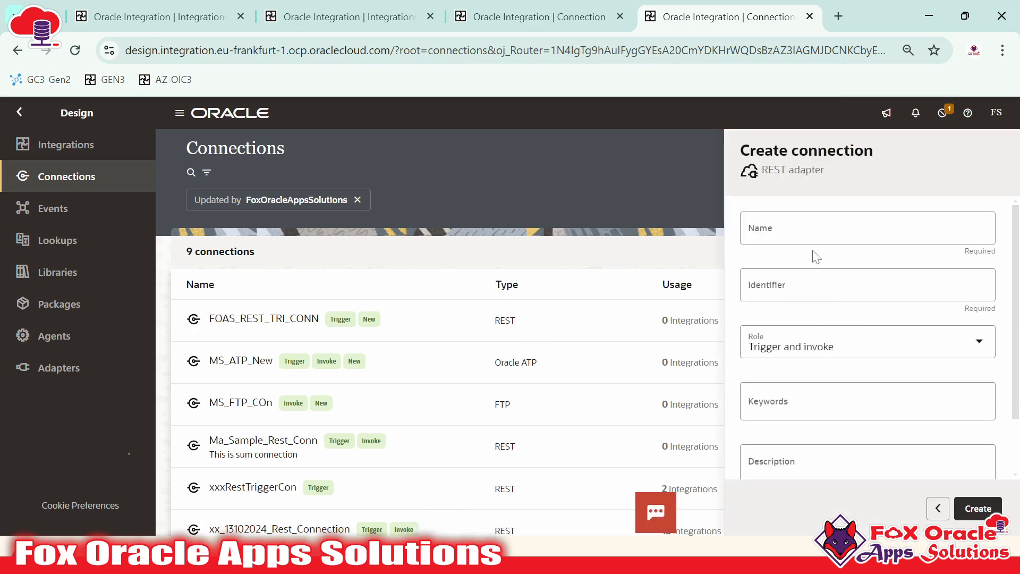
pyautogui.click(816, 231)
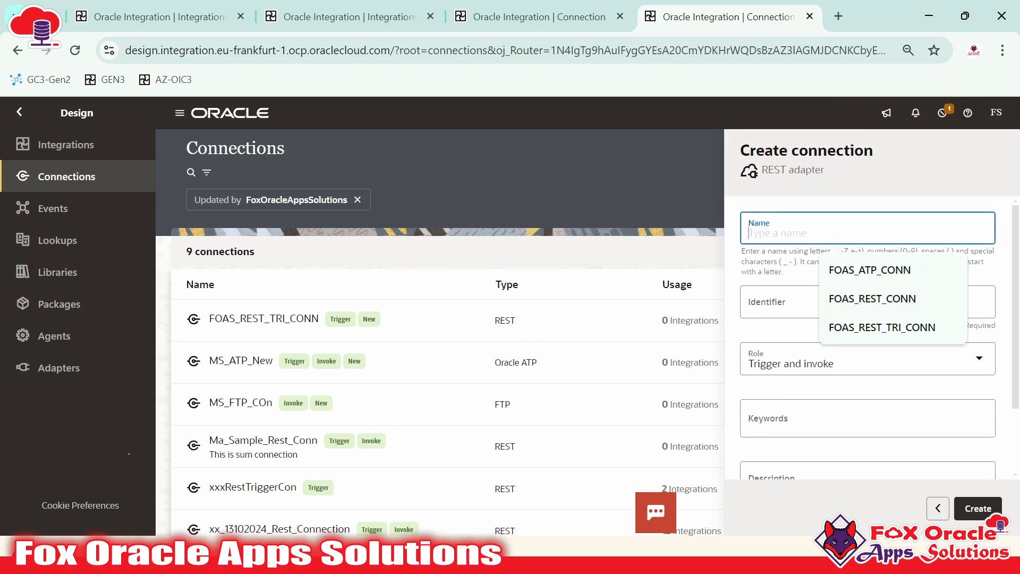
pyautogui.click(852, 298)
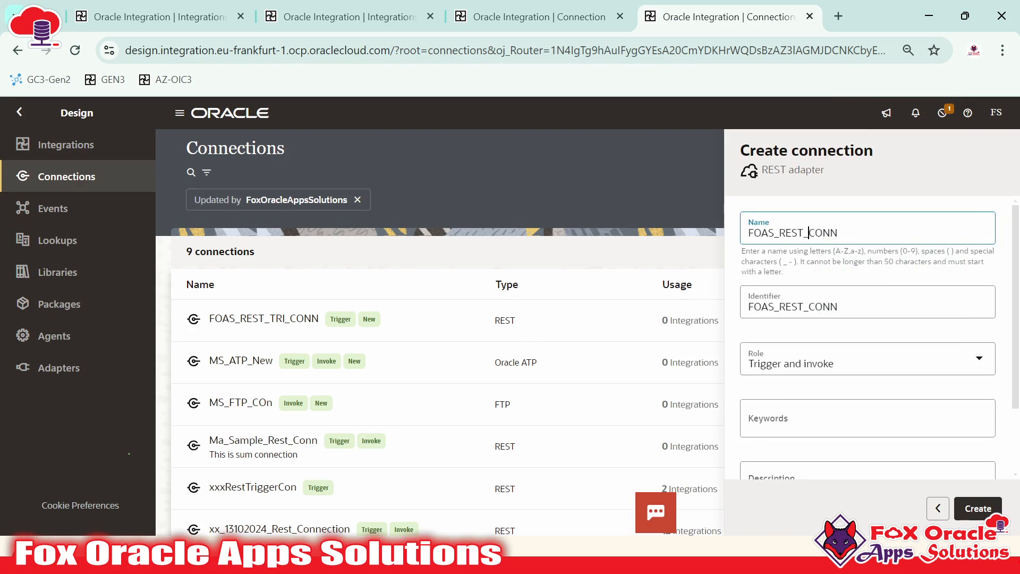
pyautogui.write('IN')
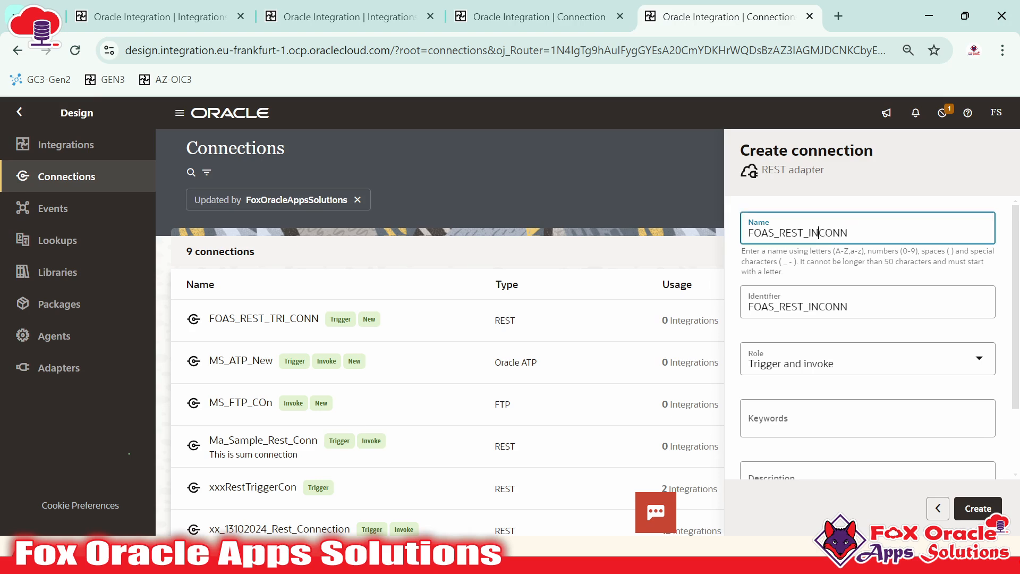
pyautogui.write('V_')
pyautogui.click(851, 384)
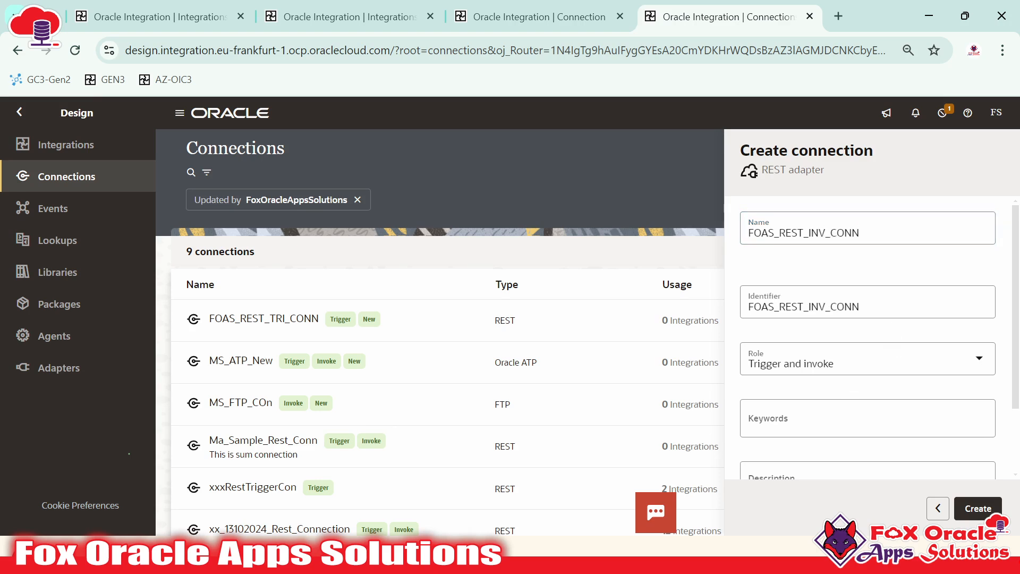
pyautogui.click(800, 346)
pyautogui.click(781, 415)
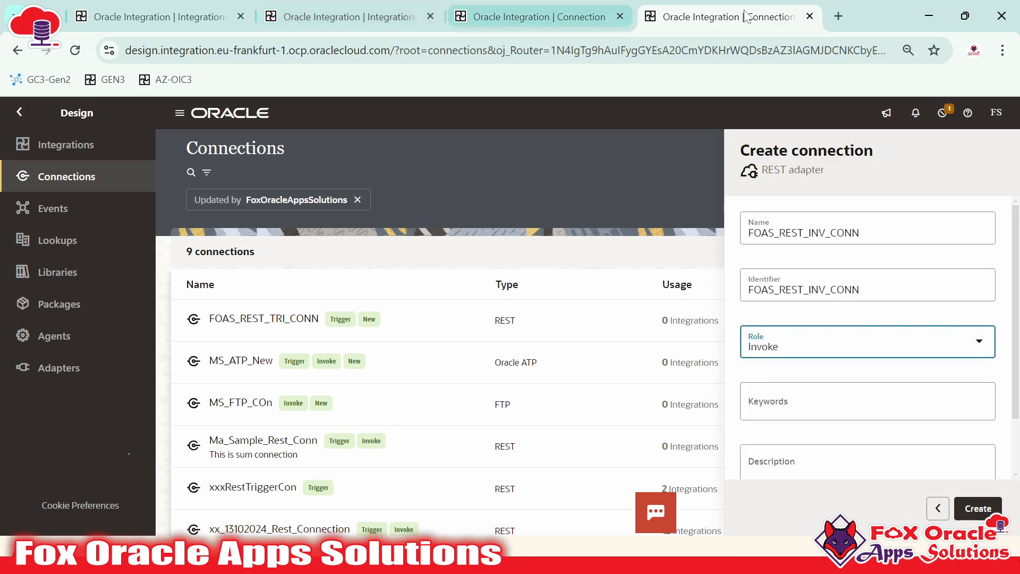
pyautogui.click(967, 509)
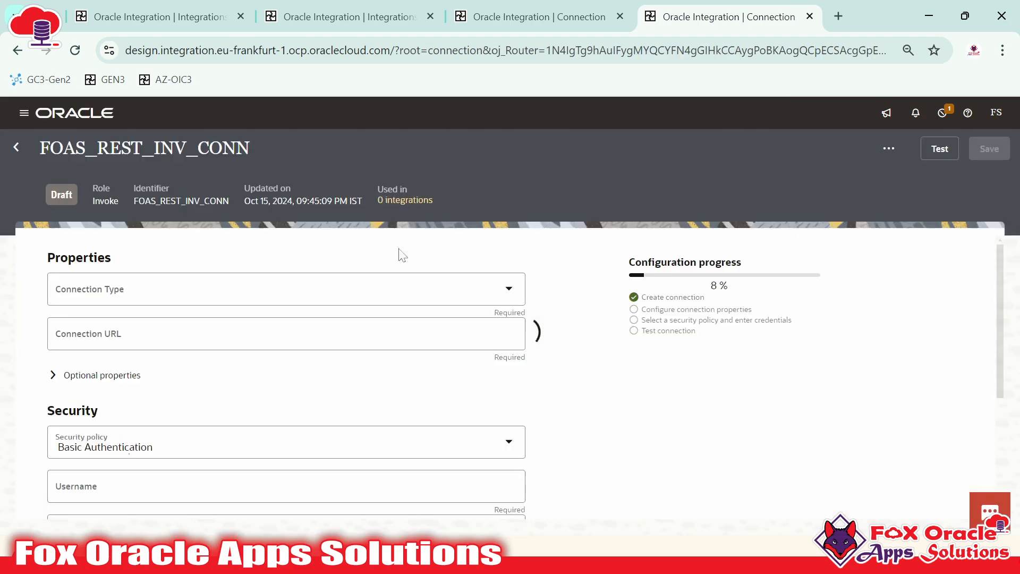
# Compare the TRI and INV connection tabs' names and roles, then open a blank browser tab
pyautogui.click(529, 16)
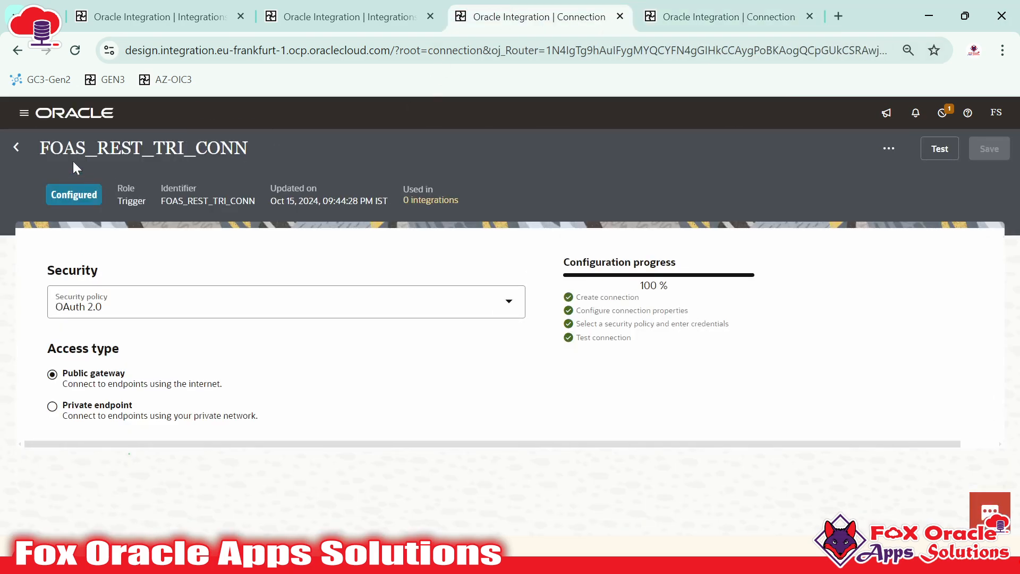
pyautogui.moveTo(154, 149); pyautogui.dragTo(195, 148)
pyautogui.click(717, 16)
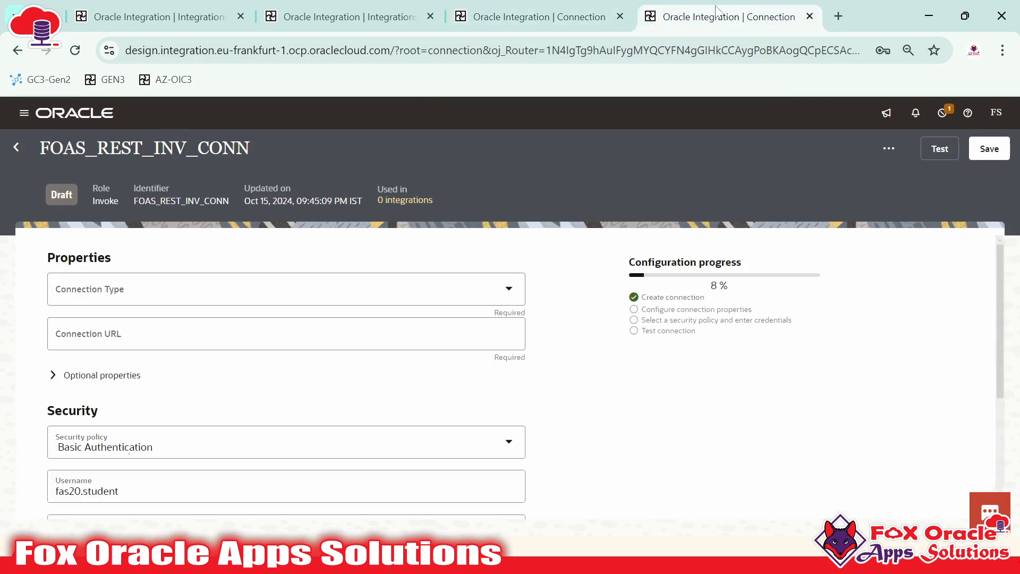
pyautogui.moveTo(93, 200); pyautogui.dragTo(114, 201)
pyautogui.click(839, 17)
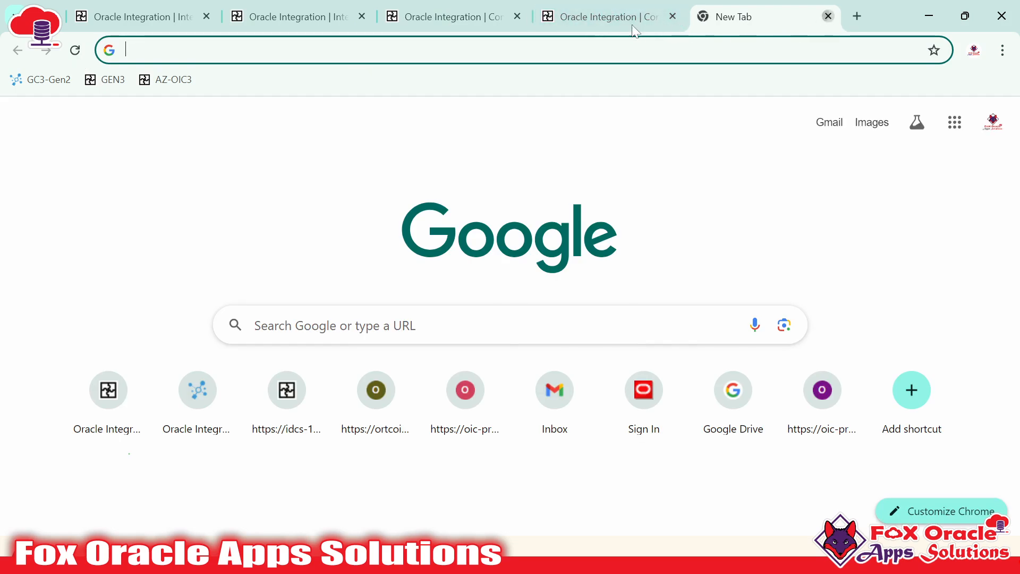
# Replace the blank tab with a fresh one and load the pasted Oracle Integration address
pyautogui.hotkey('ctrl', 'w')
pyautogui.hotkey('ctrl', 't')
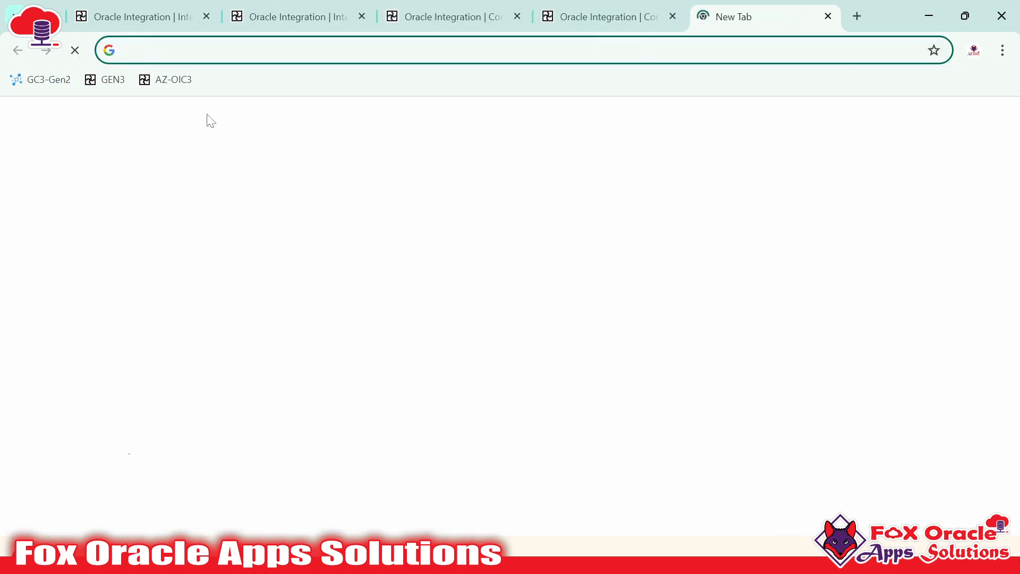
pyautogui.write('design.integration.eu-frankfurt-1.ocp.oraclecloud.com/?integrationInstance=oic3playground-frnpqfj5mupk-fr')
pyautogui.press('Return')
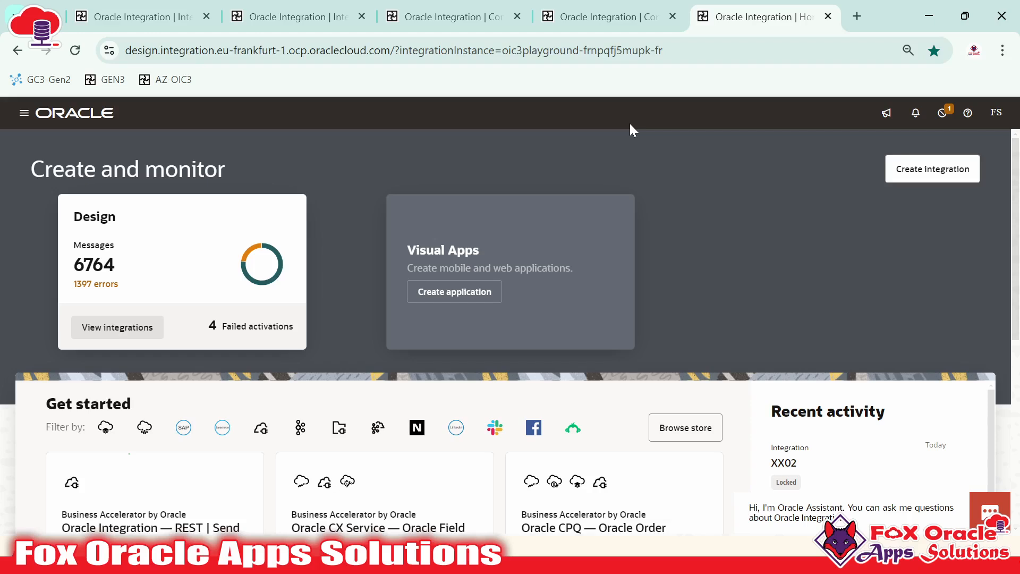
# Go to Design > Connections and start a new connection with the REST adapter
pyautogui.click(32, 120)
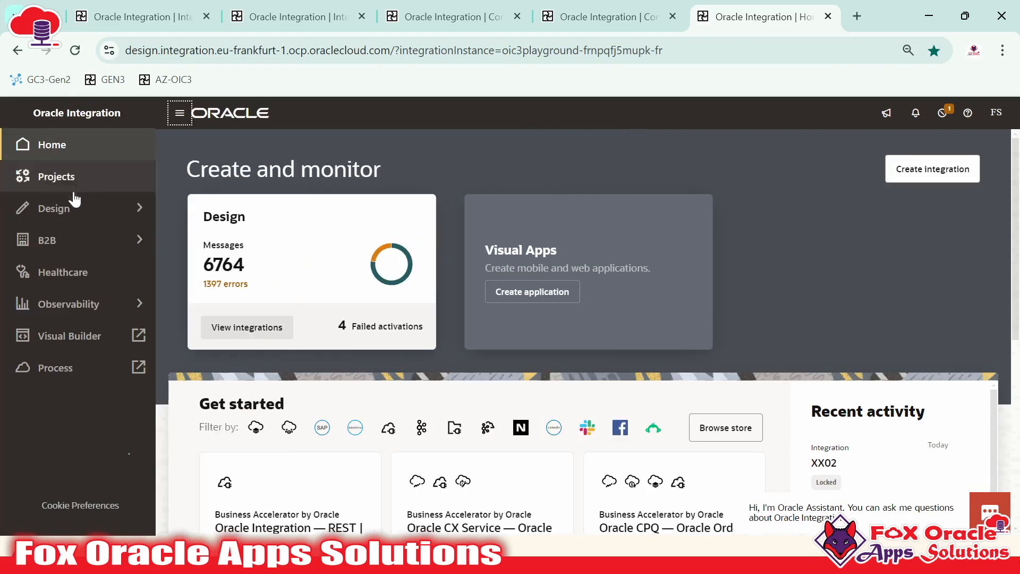
pyautogui.click(74, 208)
pyautogui.click(65, 176)
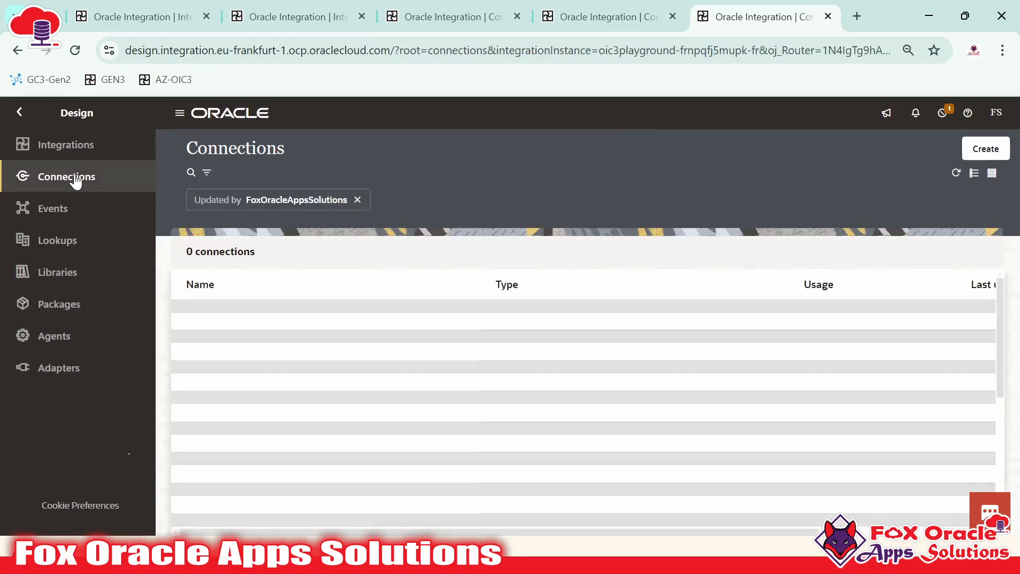
pyautogui.click(985, 149)
pyautogui.write('REST')
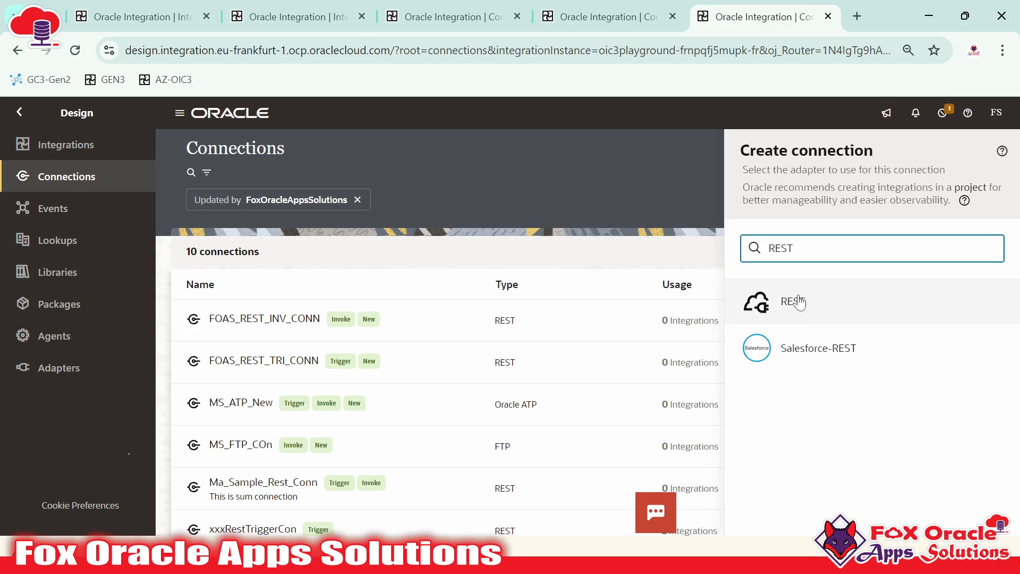
pyautogui.click(798, 302)
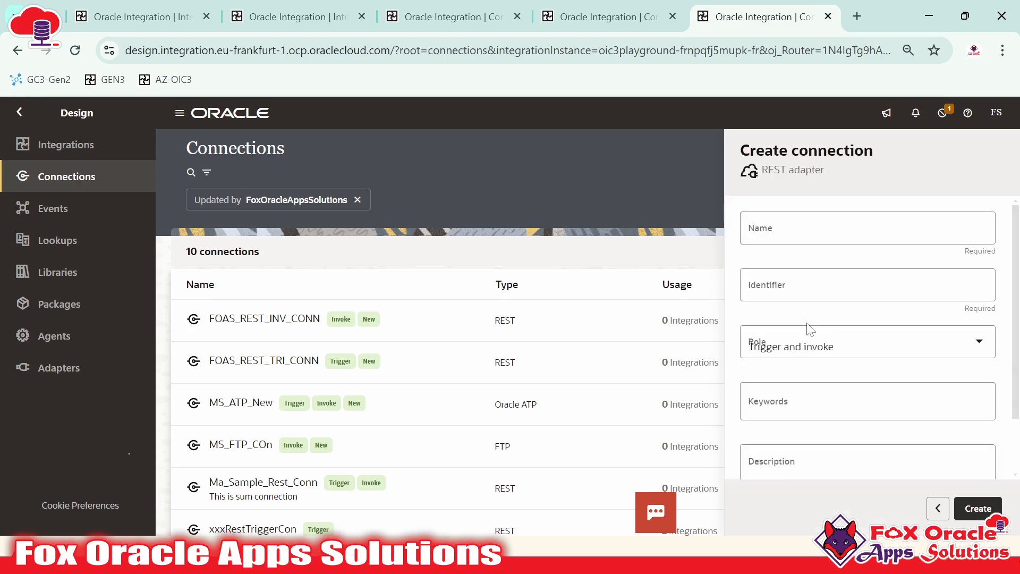
# Name it FOAS_REST_TRI_INV_CONN, keep the Trigger and invoke role, and create it
pyautogui.click(823, 240)
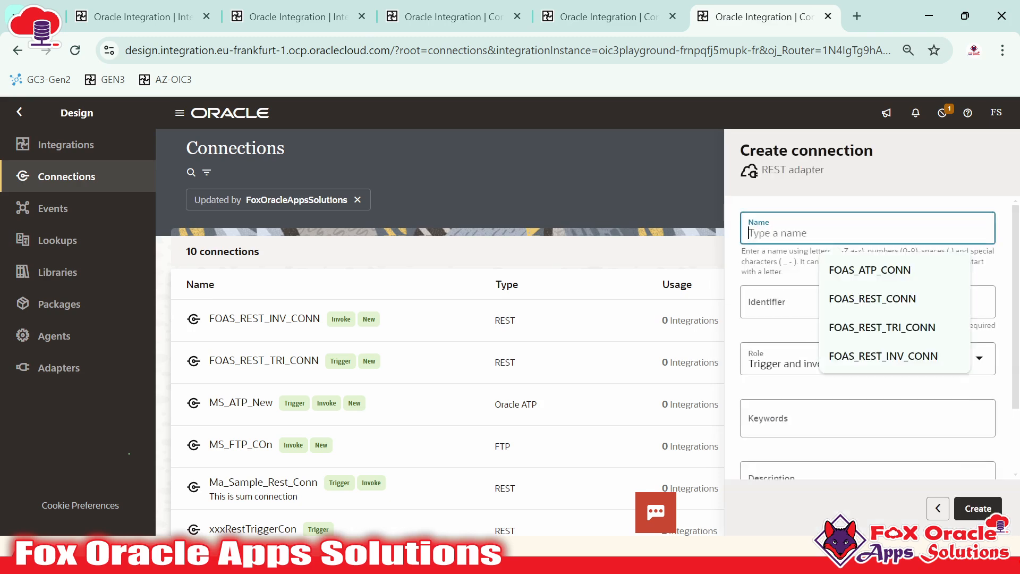
pyautogui.press('Down')
pyautogui.press('Down')
pyautogui.press('Down')
pyautogui.press('Down')
pyautogui.press('Return')
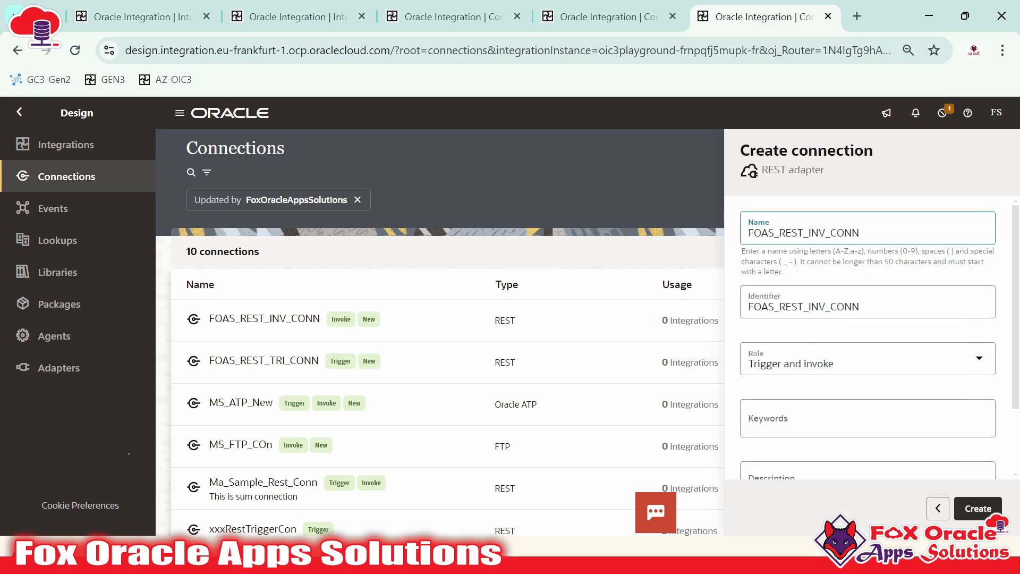
pyautogui.write('TRI')
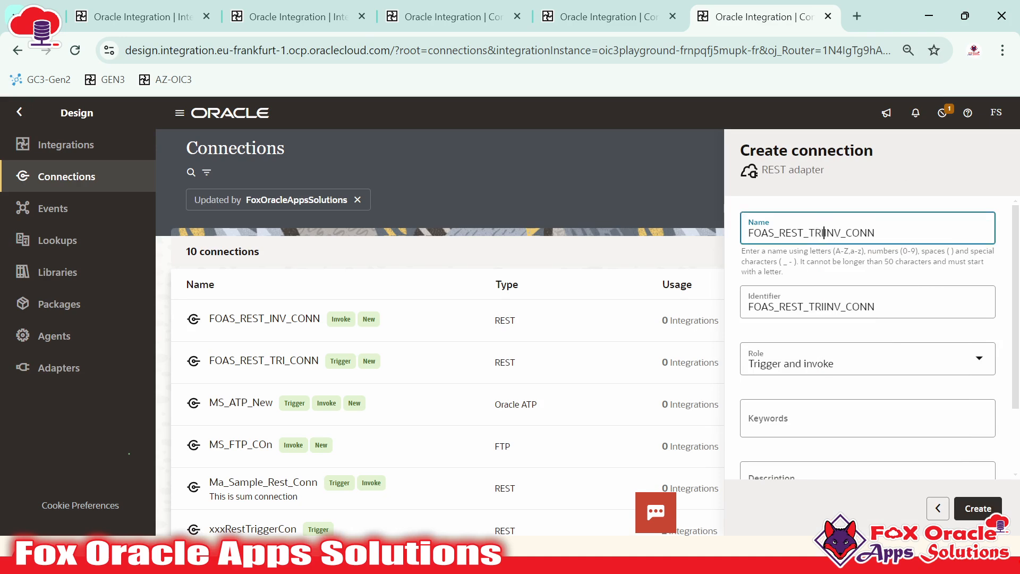
pyautogui.write('_')
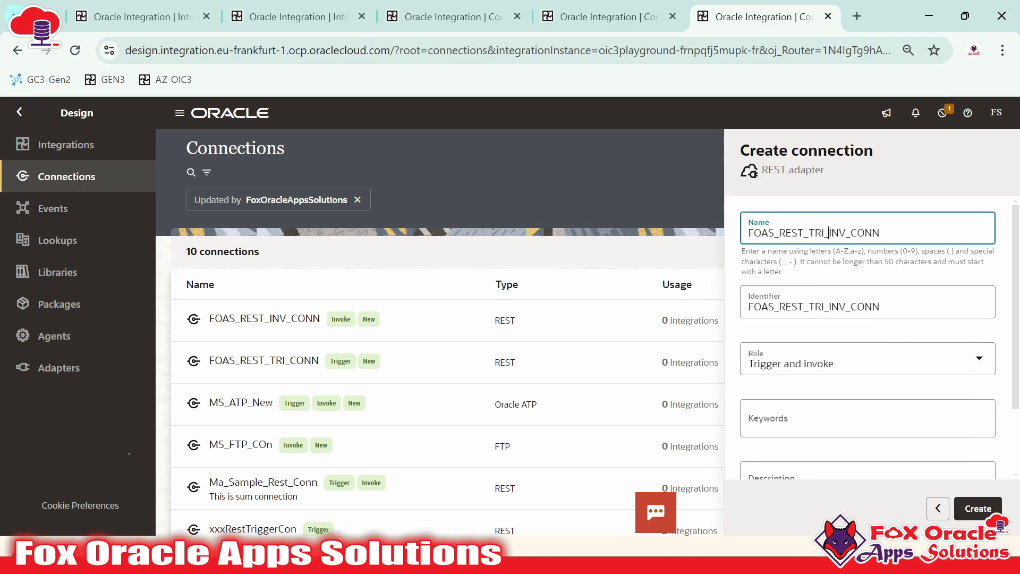
pyautogui.click(811, 370)
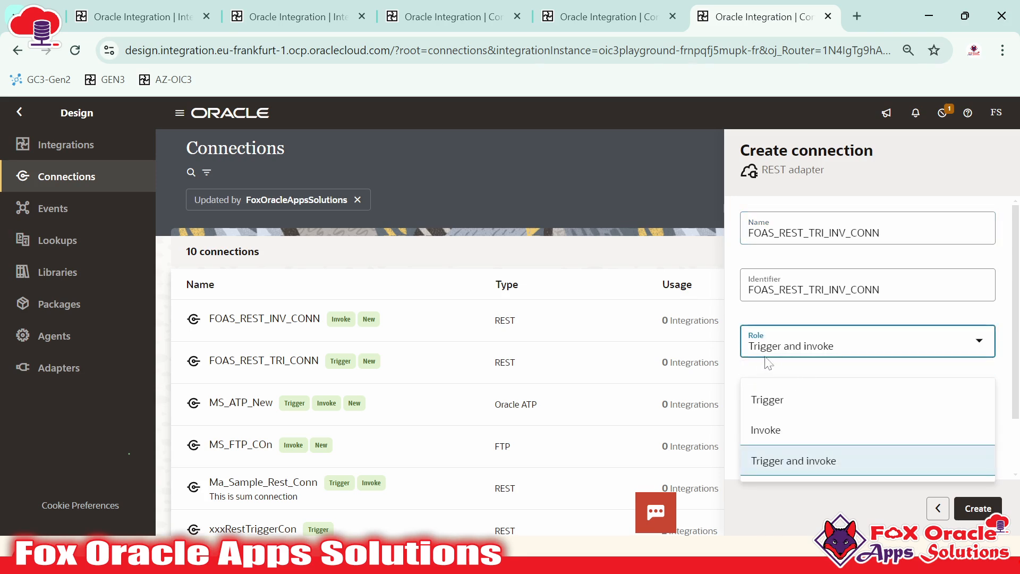
pyautogui.click(935, 308)
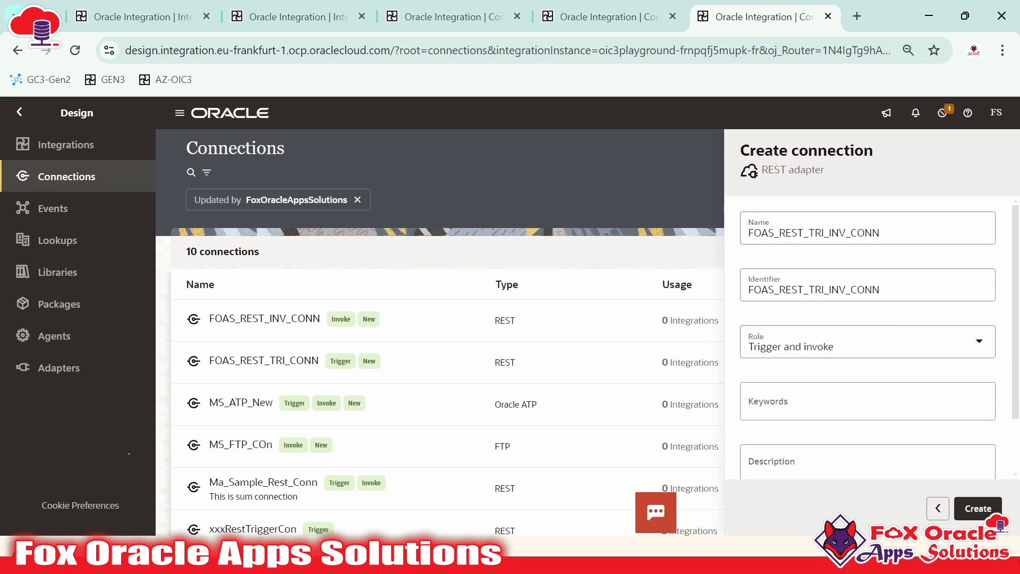
pyautogui.click(961, 506)
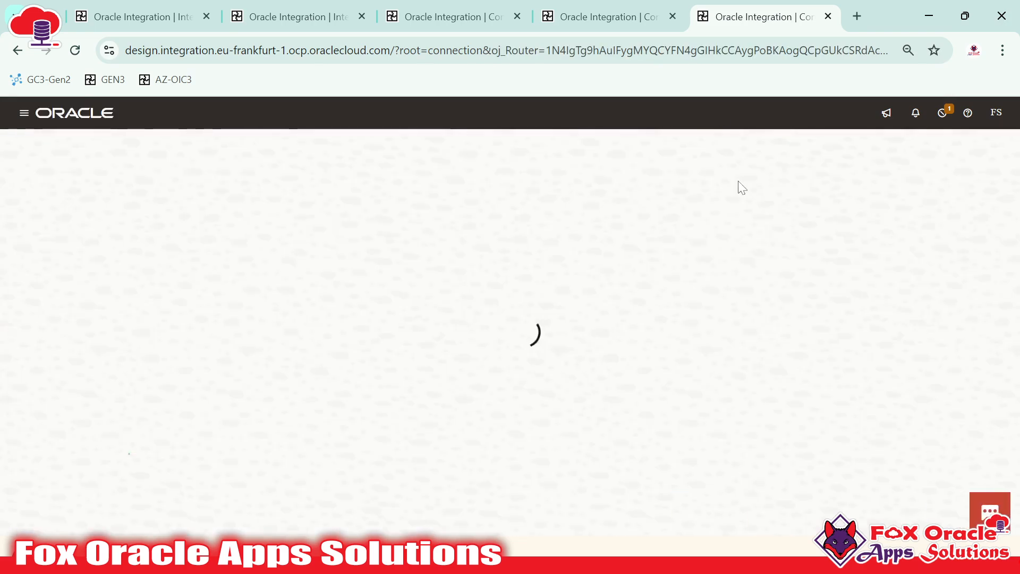
pyautogui.click(494, 11)
pyautogui.click(563, 8)
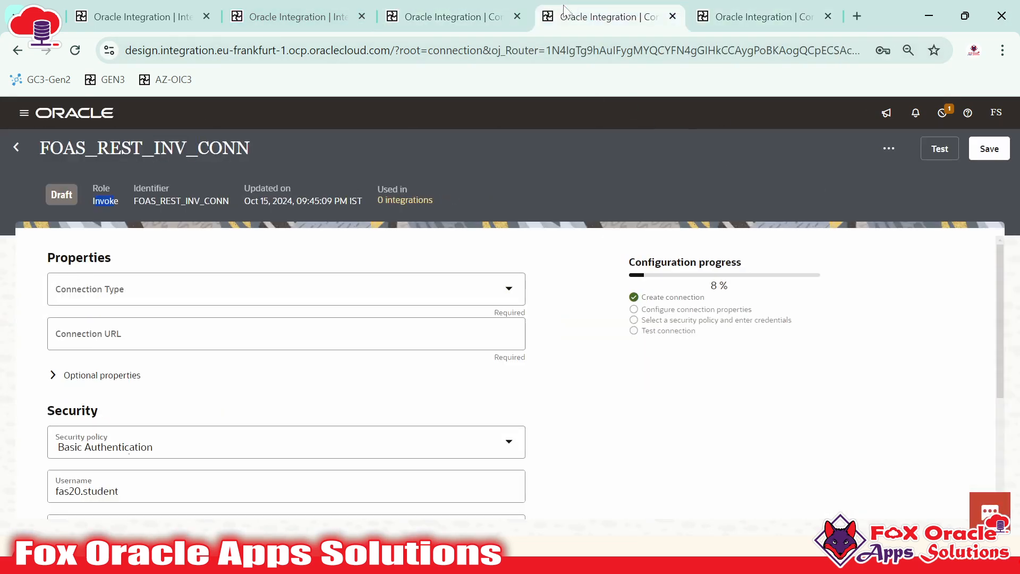
# On the FOAS_REST_TRI_CONN page, change the security policy to Basic Authentication
pyautogui.click(725, 15)
pyautogui.scroll(-5, 564, 331)
pyautogui.scroll(5, 551, 381)
pyautogui.click(452, 16)
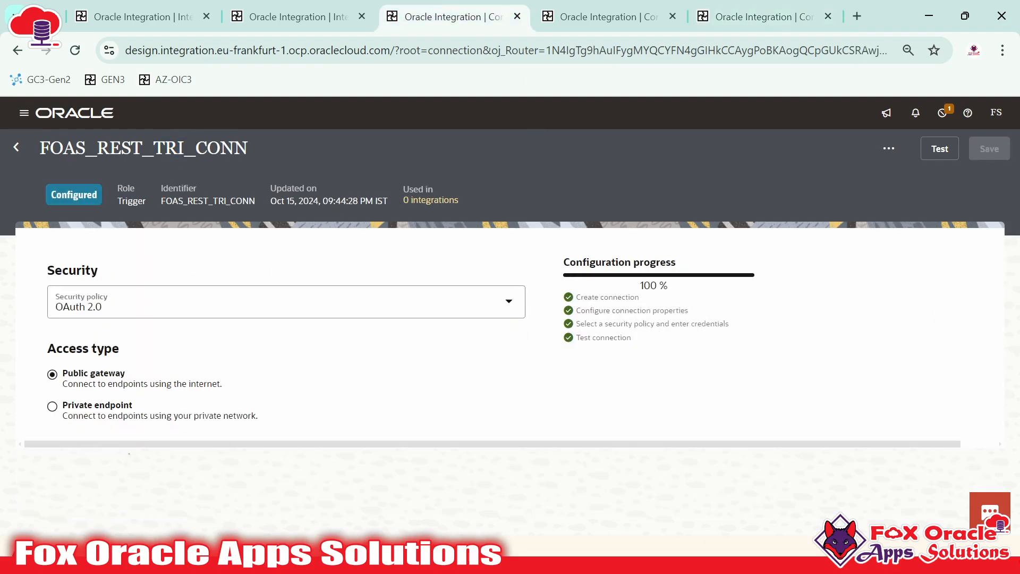
pyautogui.click(148, 203)
pyautogui.moveTo(118, 201); pyautogui.dragTo(138, 201)
pyautogui.click(137, 201)
pyautogui.click(121, 307)
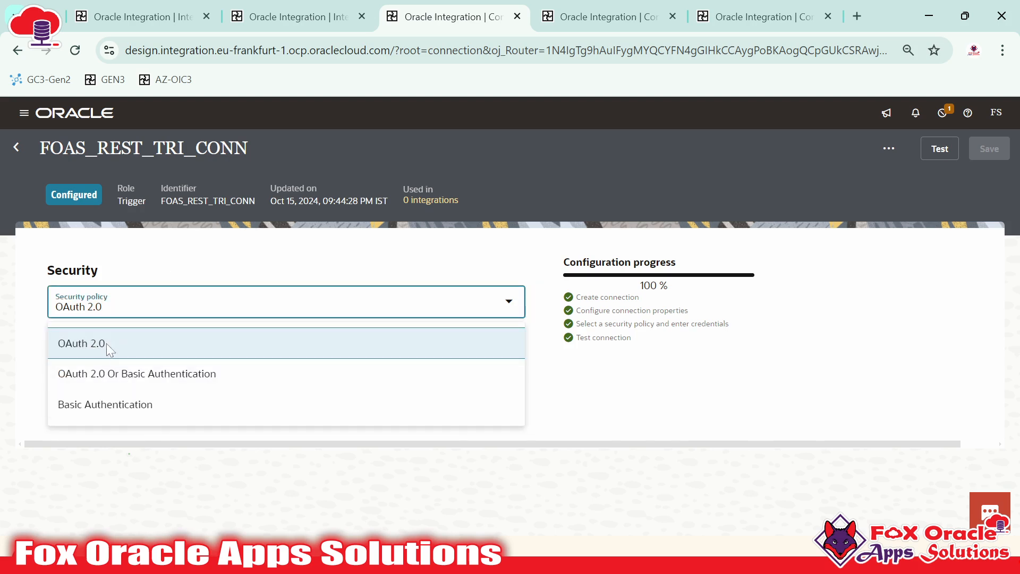
pyautogui.click(123, 406)
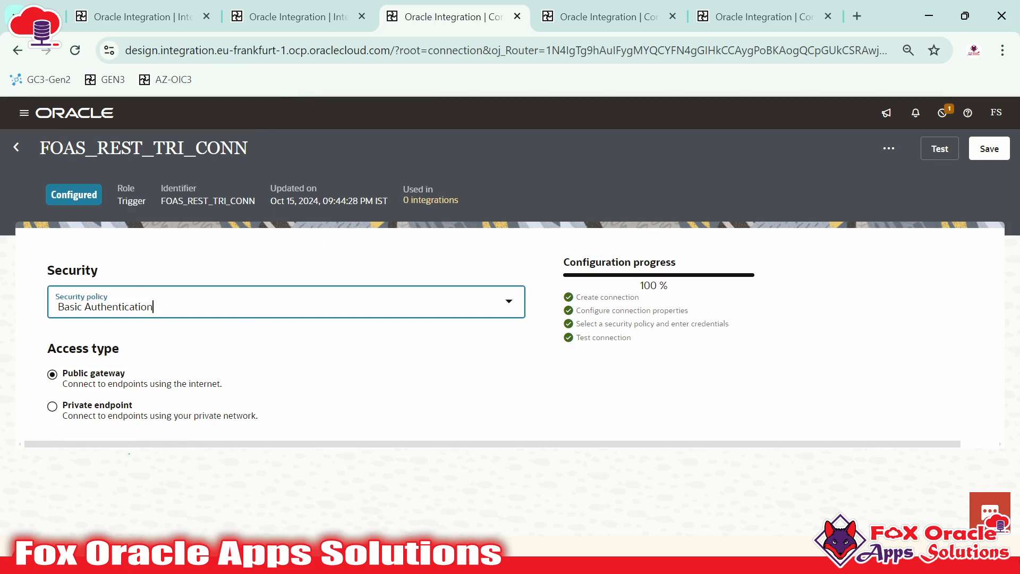
pyautogui.click(346, 417)
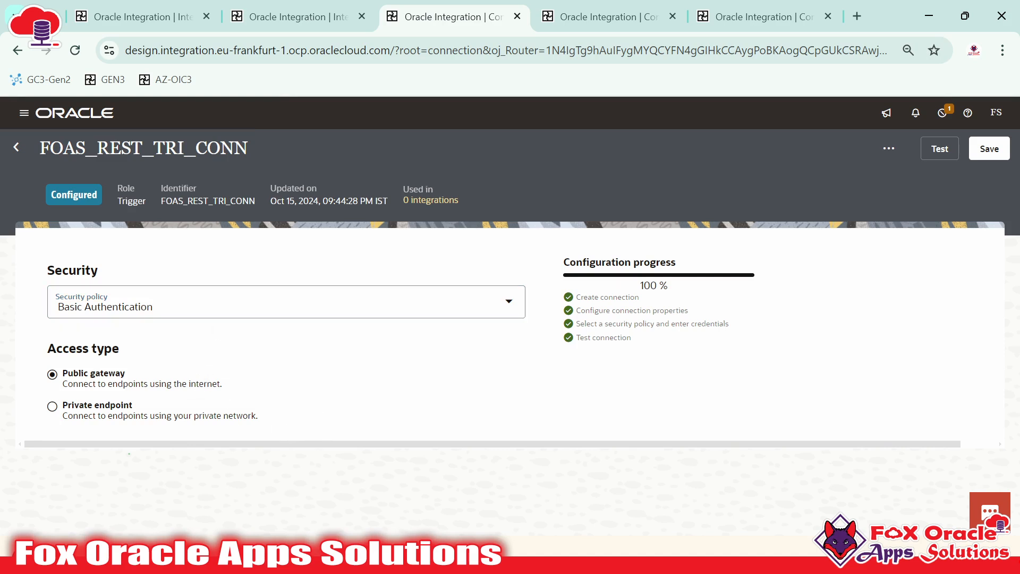
# Recheck that Basic Authentication stays selected, pointing out the TRI title and Trigger role
pyautogui.moveTo(41, 148); pyautogui.dragTo(248, 148)
pyautogui.moveTo(117, 202); pyautogui.dragTo(133, 201)
pyautogui.click(147, 306)
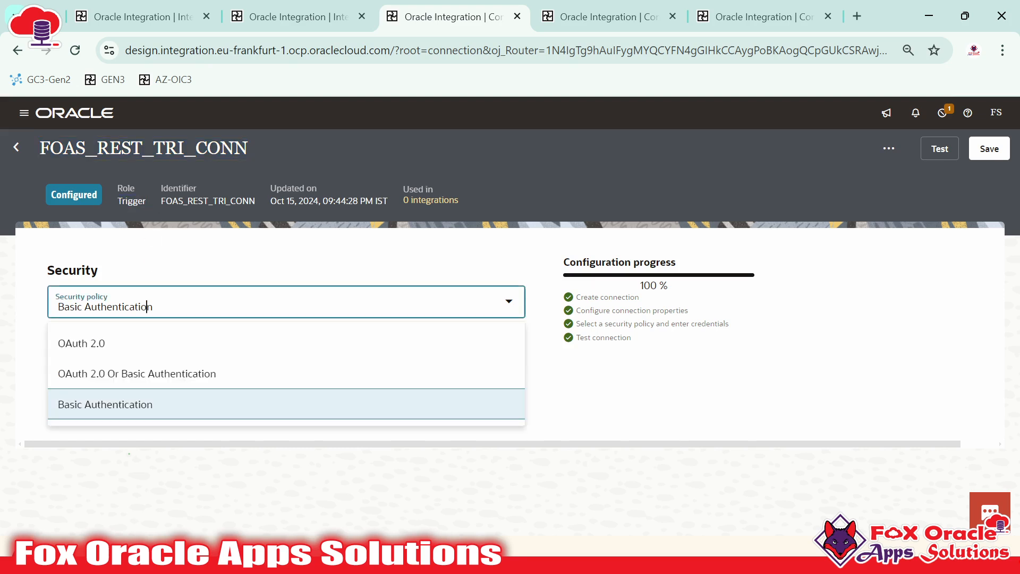
pyautogui.click(607, 473)
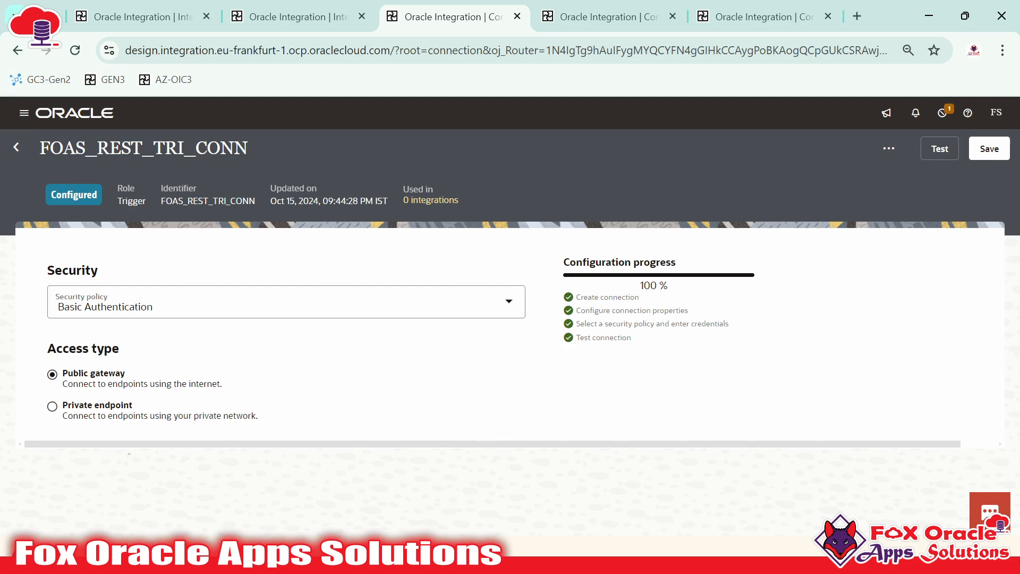
pyautogui.click(169, 306)
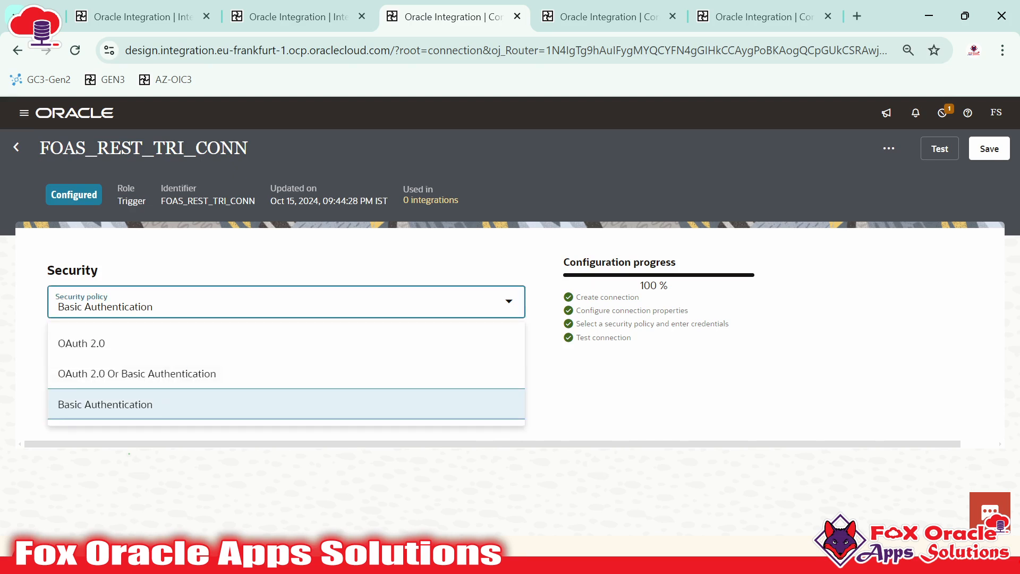
pyautogui.click(207, 275)
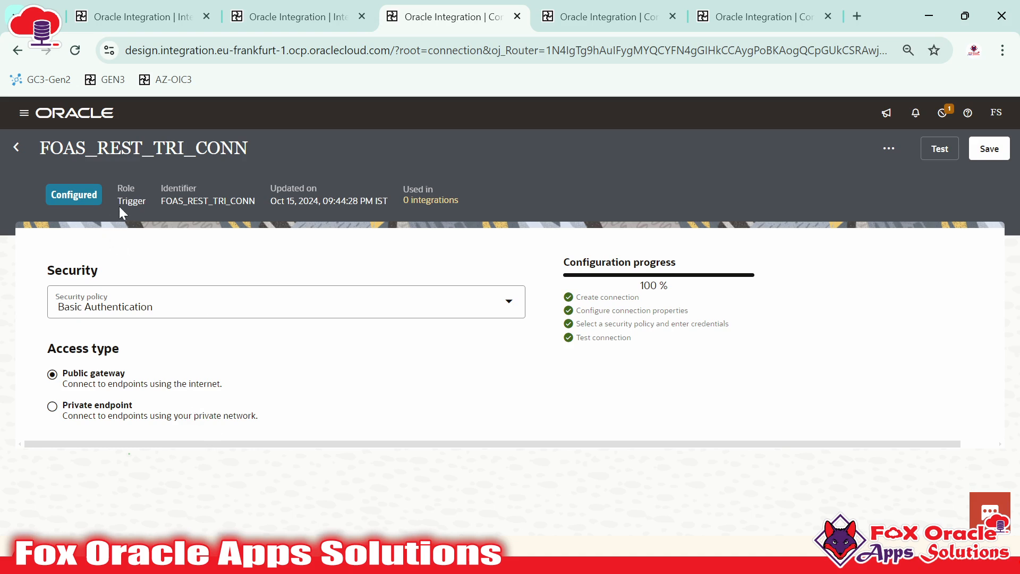
pyautogui.moveTo(39, 148); pyautogui.dragTo(184, 148)
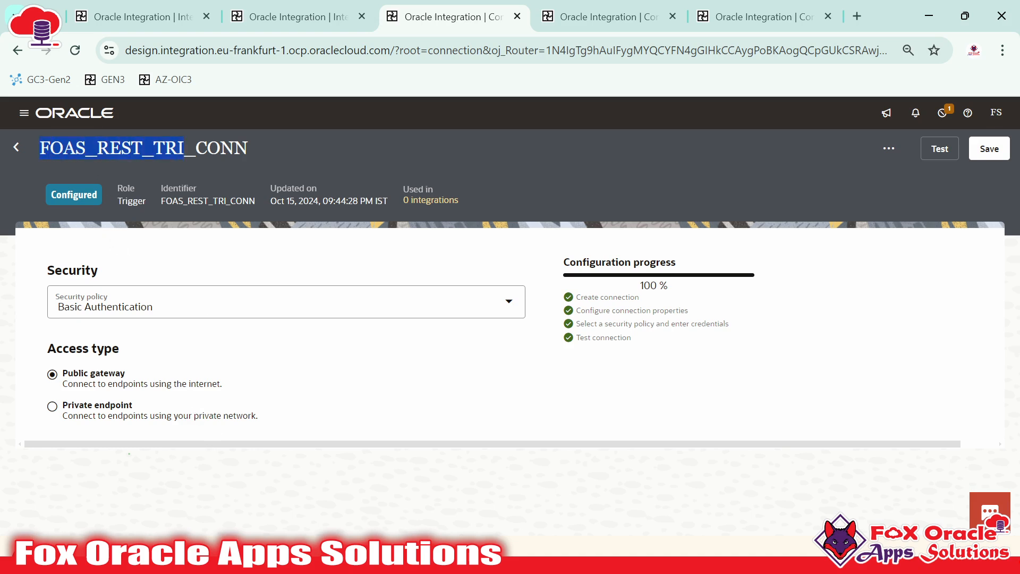
pyautogui.moveTo(117, 200); pyautogui.dragTo(150, 201)
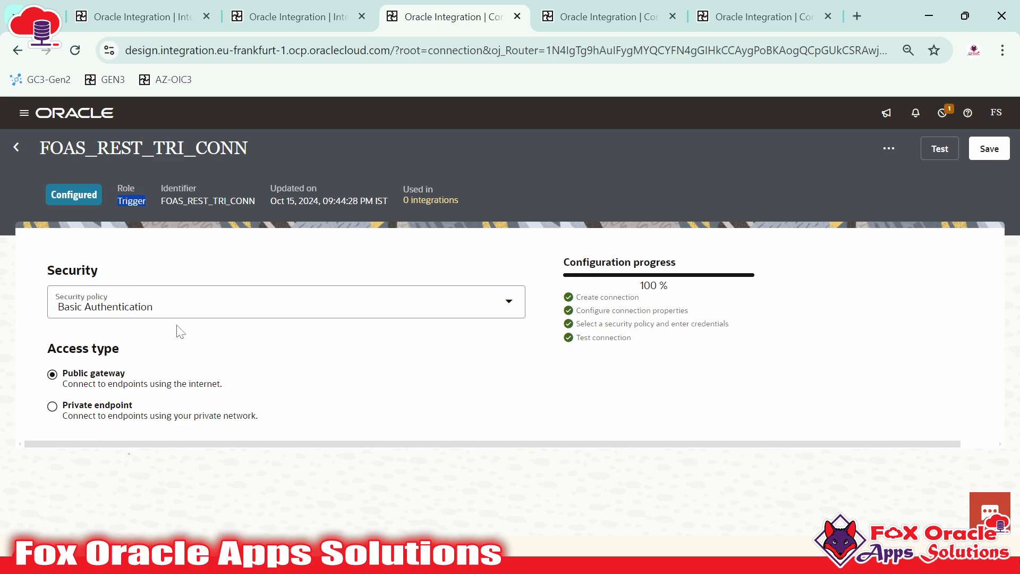
# Switch to the FOAS_REST_INV_CONN tab and point out its Invoke role and title
pyautogui.click(584, 9)
pyautogui.click(460, 251)
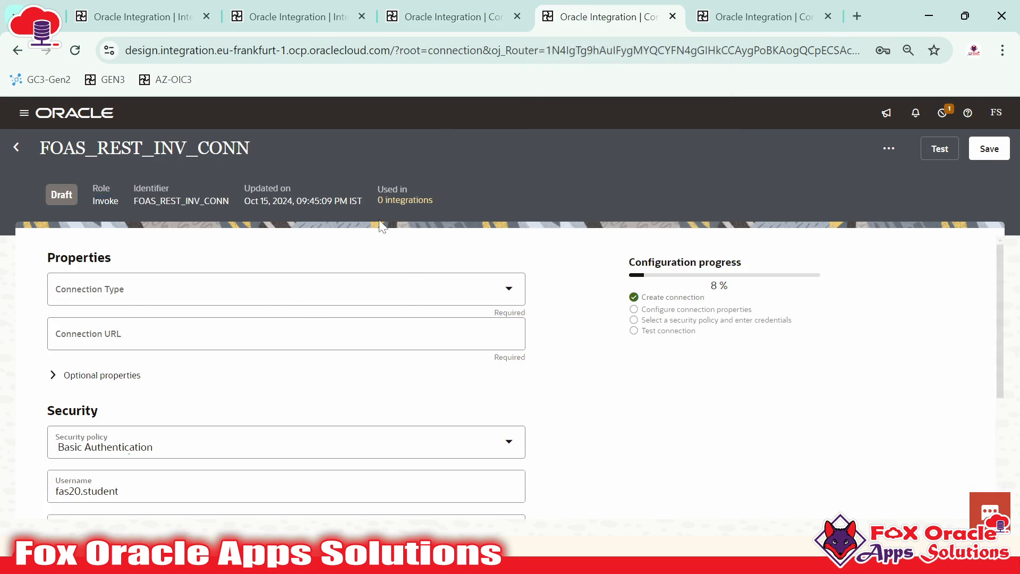
pyautogui.moveTo(84, 200); pyautogui.dragTo(114, 201)
pyautogui.click(880, 456)
pyautogui.moveTo(38, 145); pyautogui.dragTo(253, 152)
pyautogui.click(574, 309)
# Click into the empty Connection URL field and scroll through the connection form
pyautogui.click(70, 340)
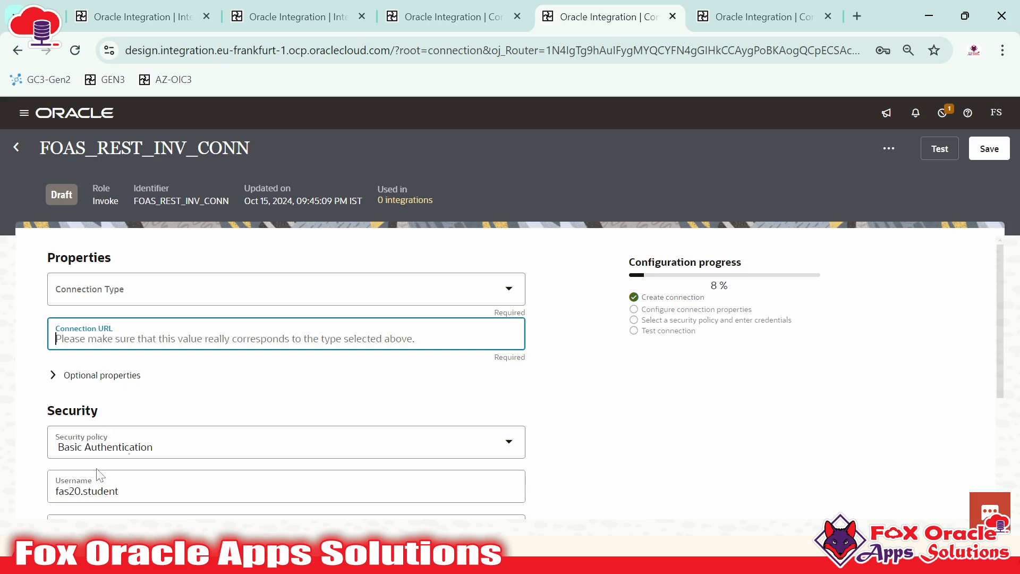
pyautogui.scroll(-2, 97, 474)
pyautogui.scroll(-2, 97, 475)
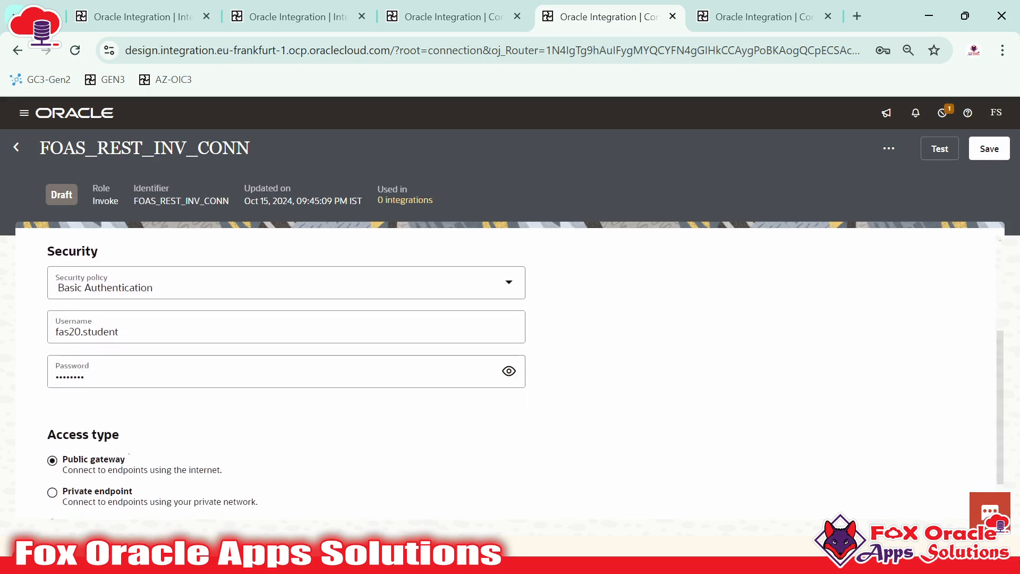
pyautogui.scroll(4, 223, 371)
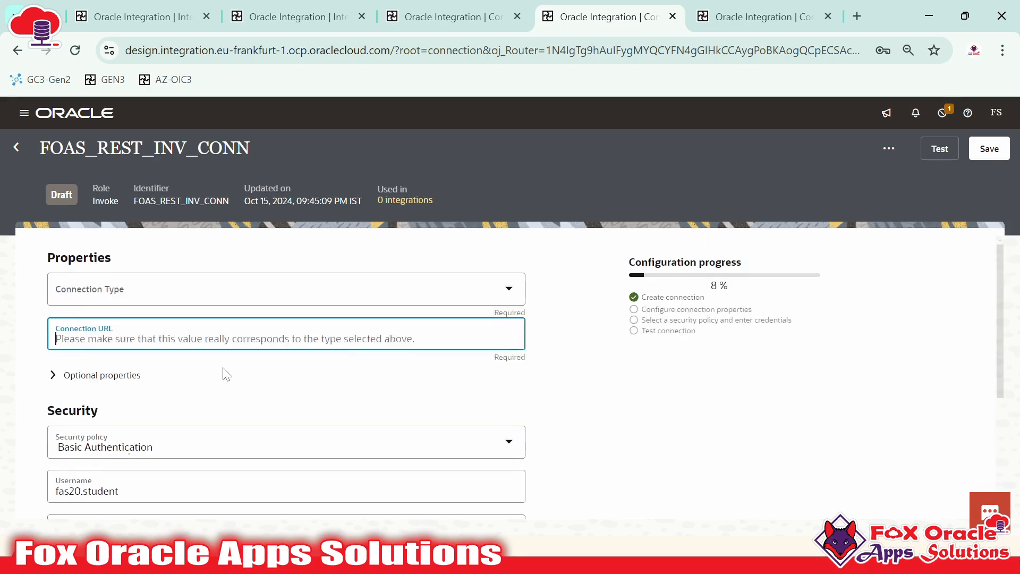
pyautogui.scroll(-5, 86, 349)
pyautogui.scroll(2, 86, 349)
pyautogui.scroll(-2, 137, 348)
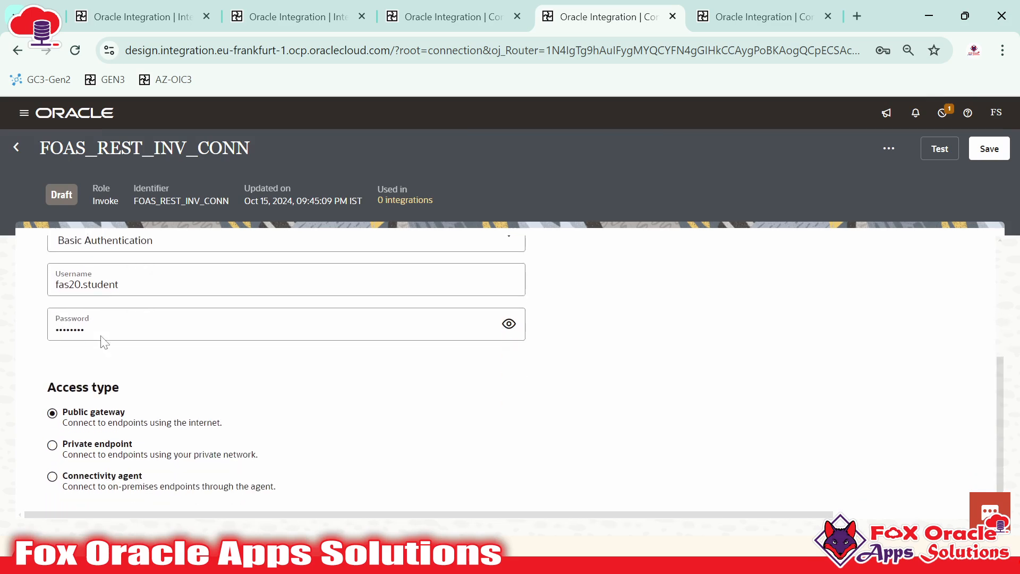
pyautogui.scroll(5, 166, 359)
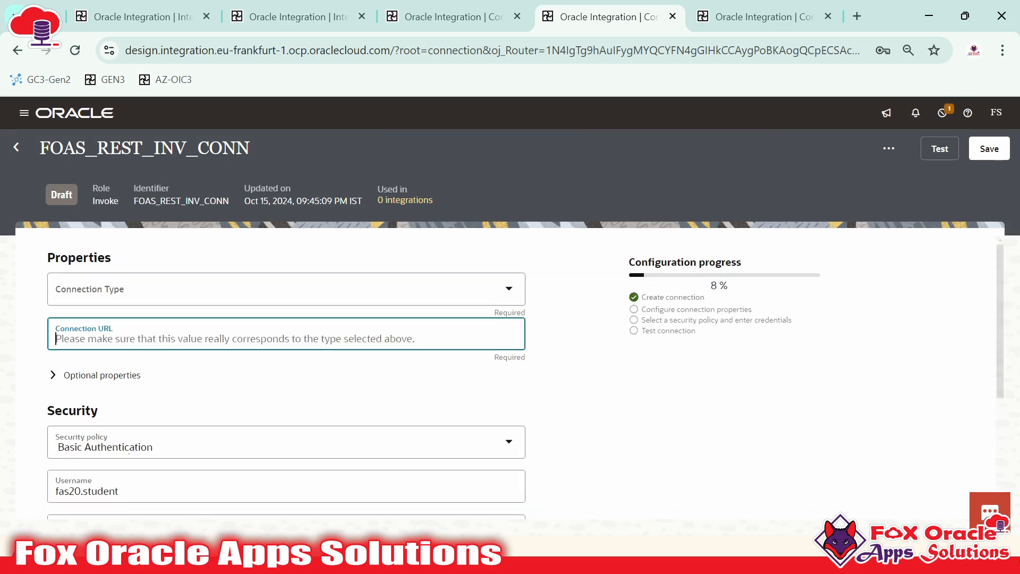
pyautogui.press('super')
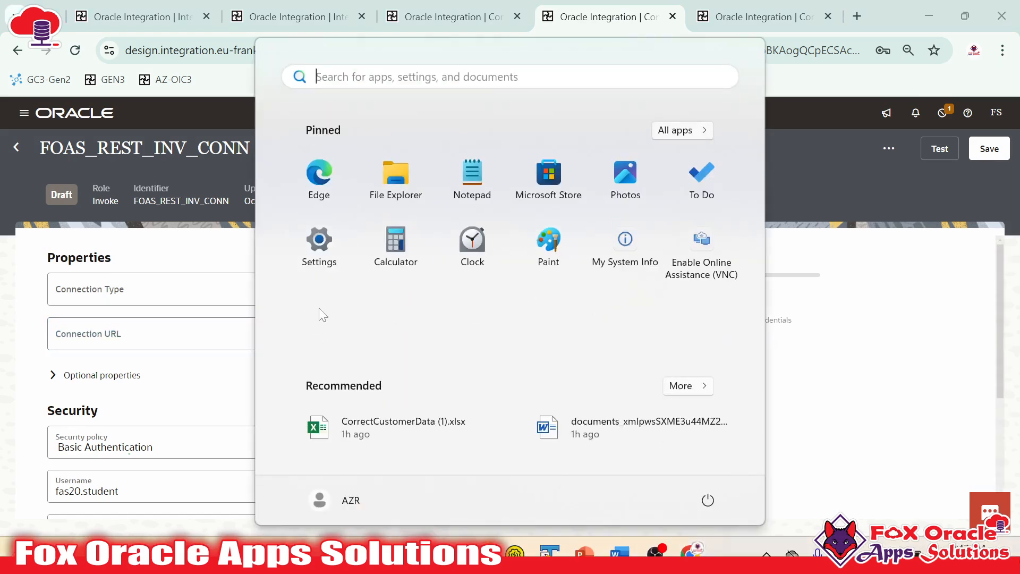
pyautogui.press('Escape')
pyautogui.hotkey('alt', 'Tab')
pyautogui.press('Tab')
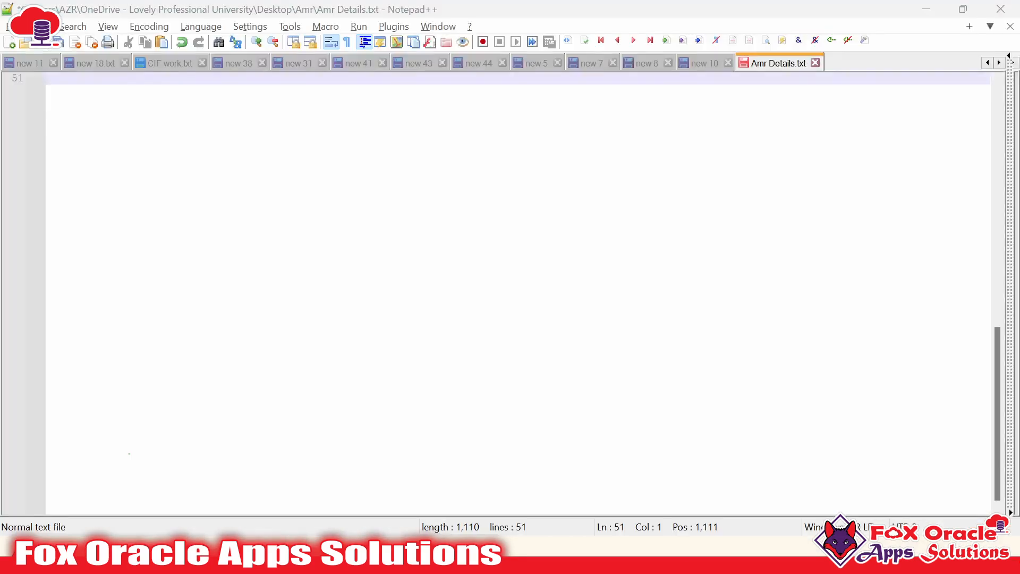
pyautogui.scroll(1, 287, 169)
pyautogui.moveTo(318, 165); pyautogui.dragTo(96, 175)
pyautogui.hotkey('shift', 'Up')
pyautogui.scroll(-3, 334, 215)
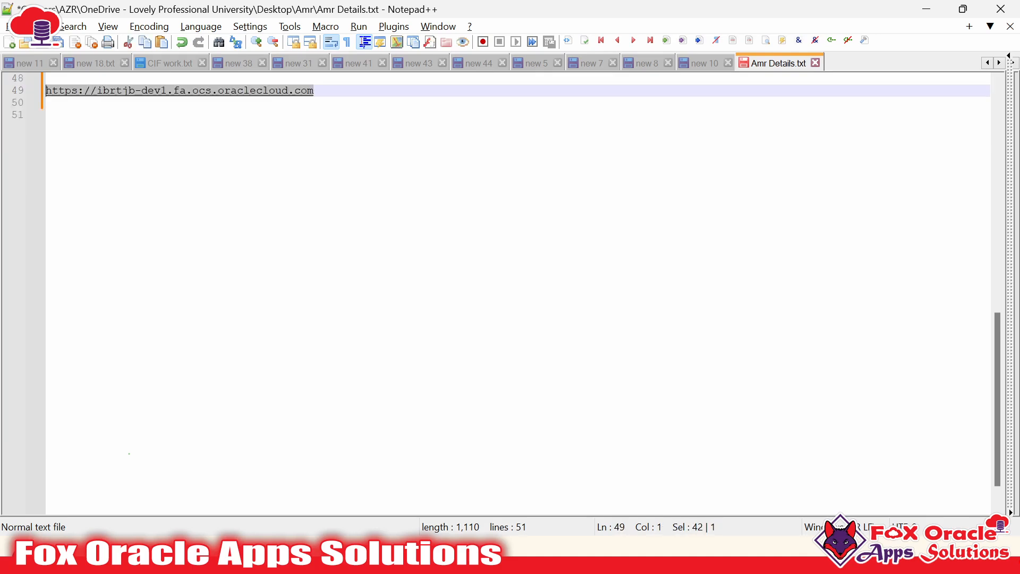
pyautogui.hotkey('alt', 'Tab')
pyautogui.click(181, 323)
pyautogui.write('https://ibrtjb-dev1.fa.ocs.oraclecloud.com')
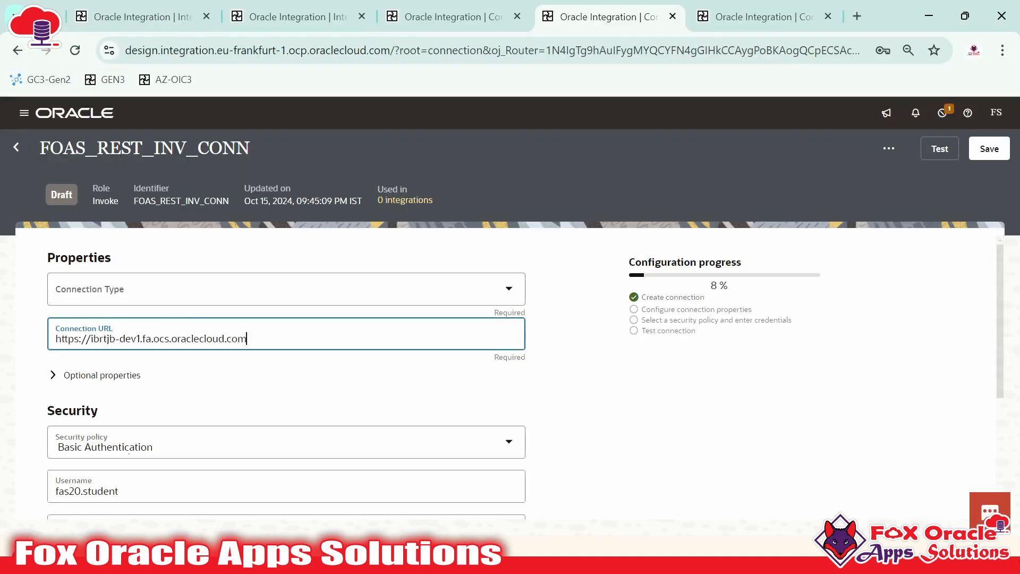
# Set the Connection Type to REST API Base URL after checking the pasted Connection URL
pyautogui.click(234, 374)
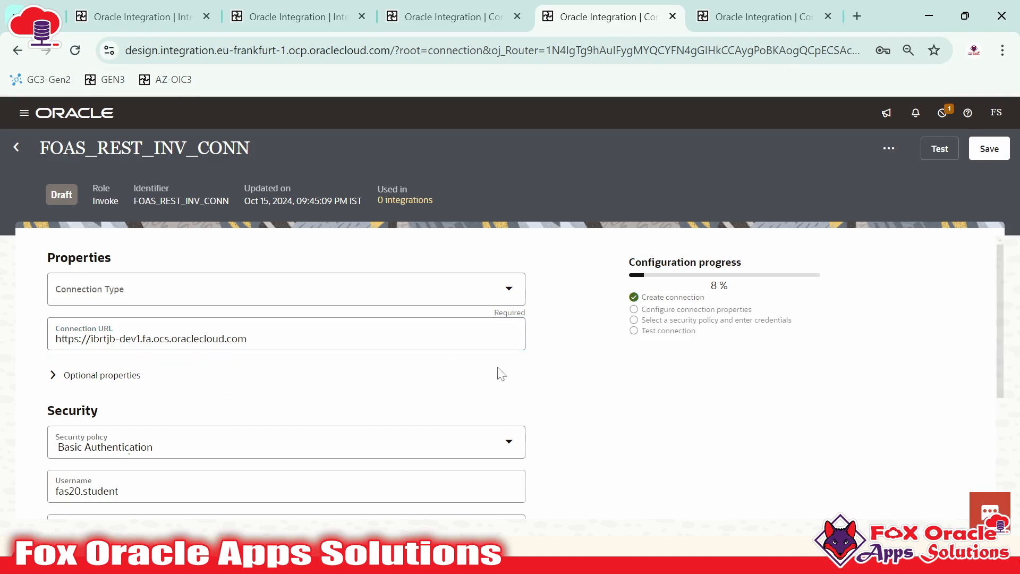
pyautogui.click(243, 288)
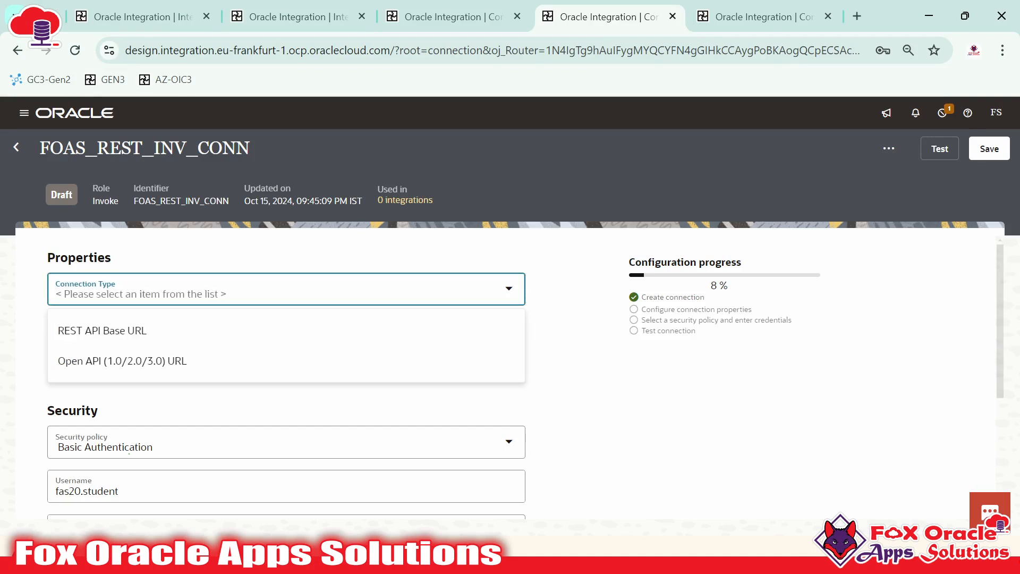
pyautogui.click(202, 246)
pyautogui.click(120, 339)
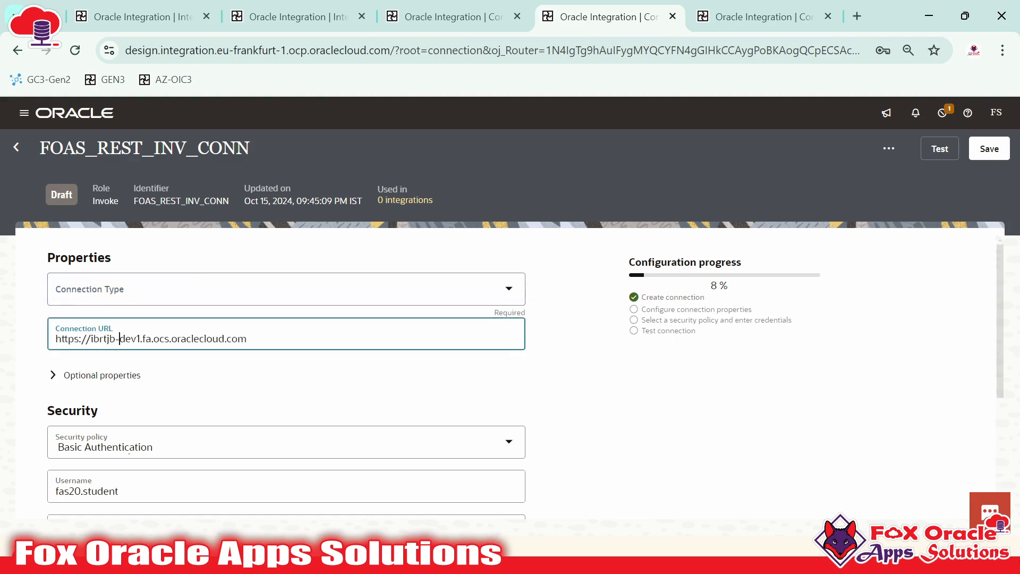
pyautogui.moveTo(247, 339)
pyautogui.mouseDown()
pyautogui.moveTo(56, 339)
pyautogui.moveTo(238, 338)
pyautogui.mouseUp()
pyautogui.click(56, 339)
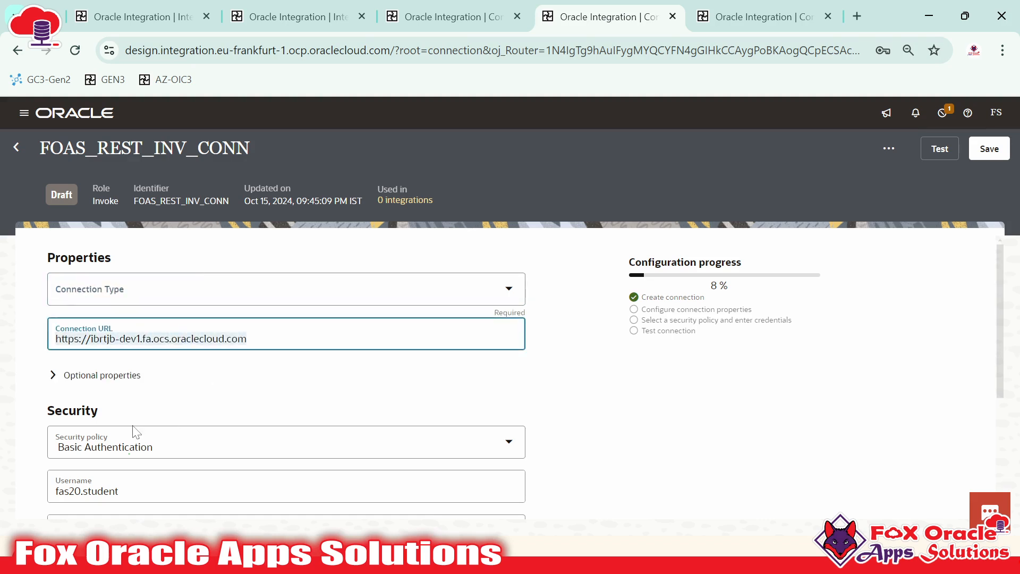
pyautogui.click(133, 292)
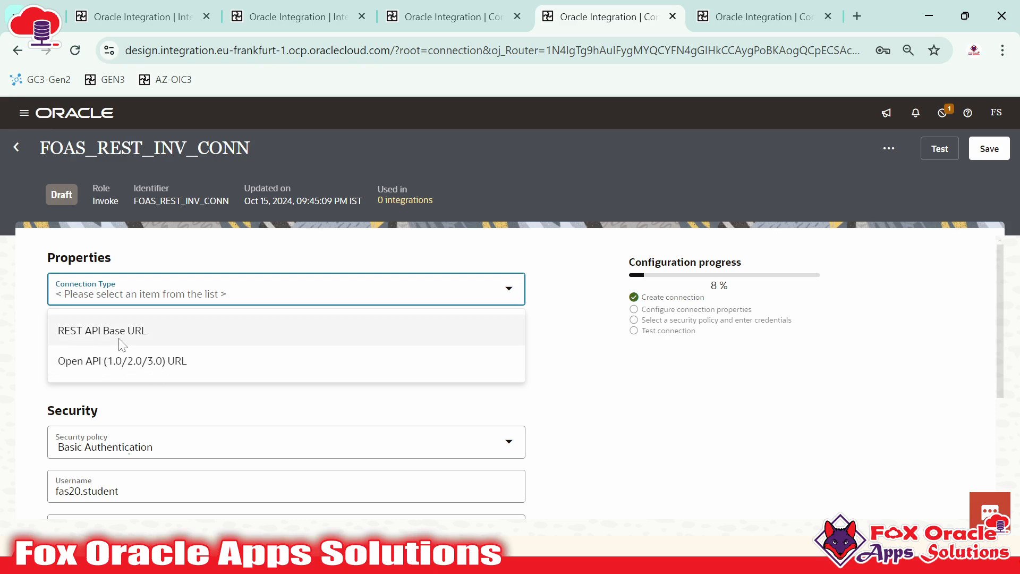
pyautogui.click(93, 340)
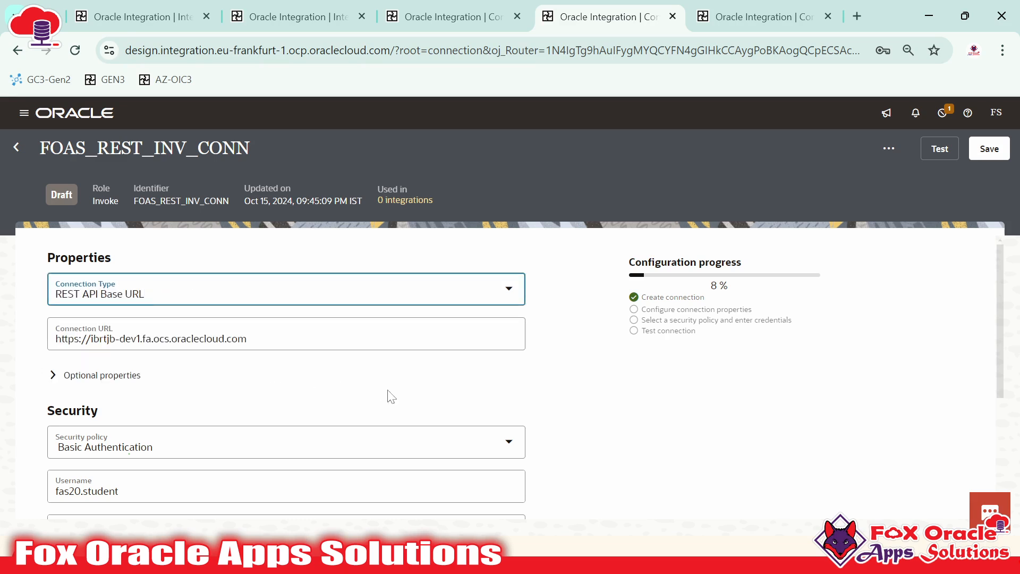
pyautogui.click(419, 396)
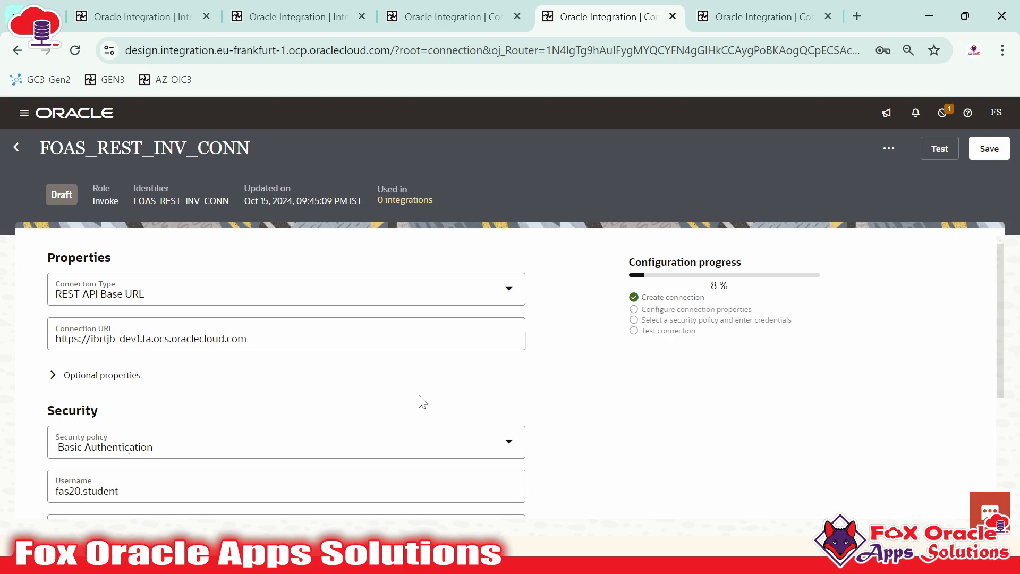
# Reconfirm REST API Base URL, review the Connection URL, and open a new tab to search
pyautogui.click(77, 294)
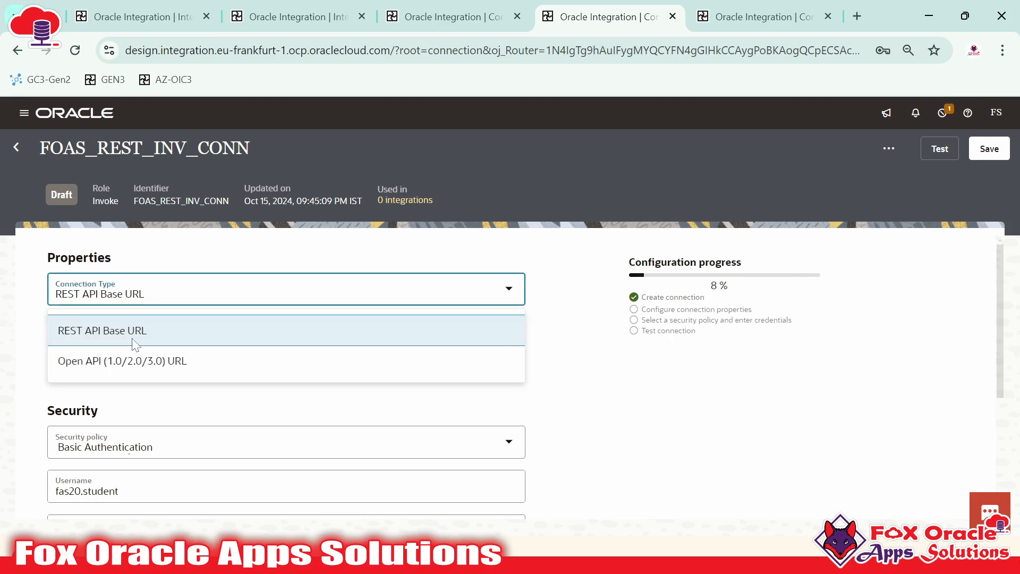
pyautogui.click(138, 294)
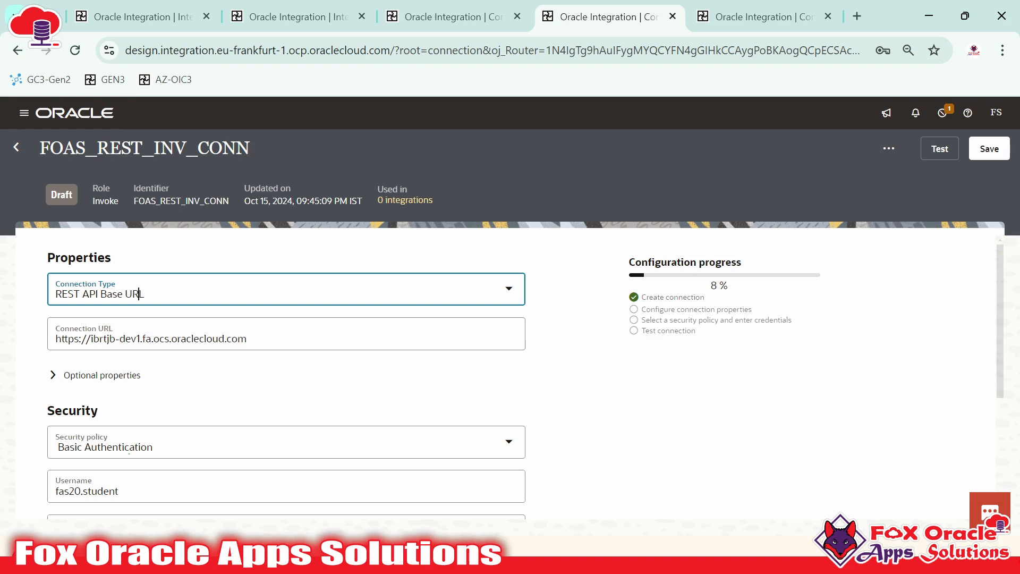
pyautogui.moveTo(246, 339); pyautogui.dragTo(32, 351)
pyautogui.click(85, 339)
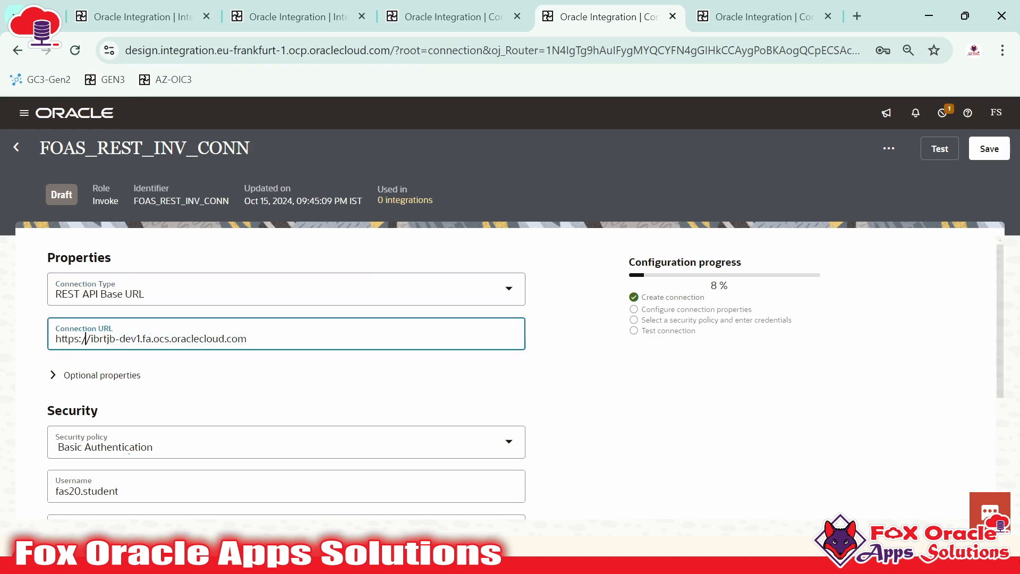
pyautogui.moveTo(246, 339); pyautogui.dragTo(55, 340)
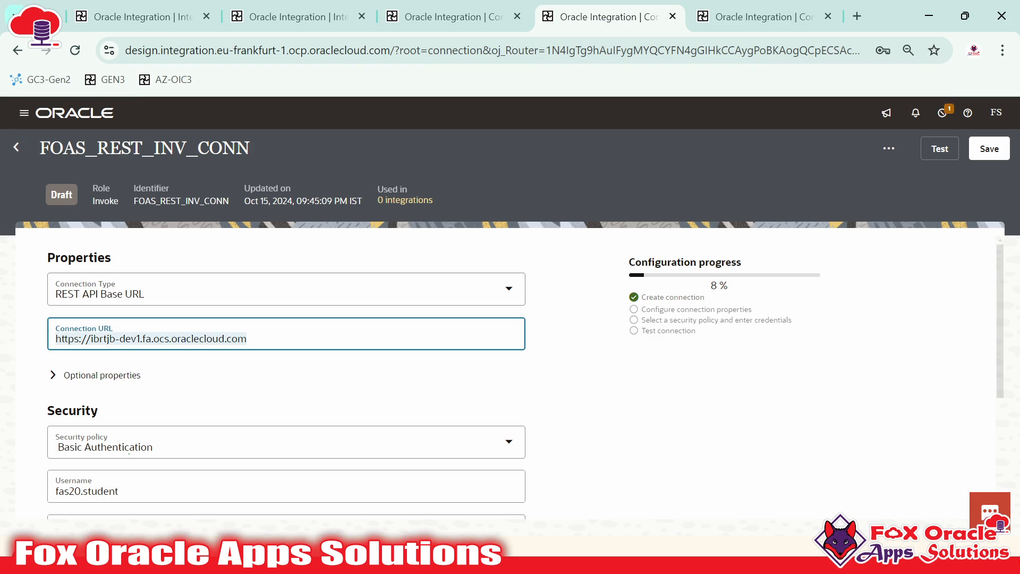
pyautogui.click(857, 16)
pyautogui.click(690, 50)
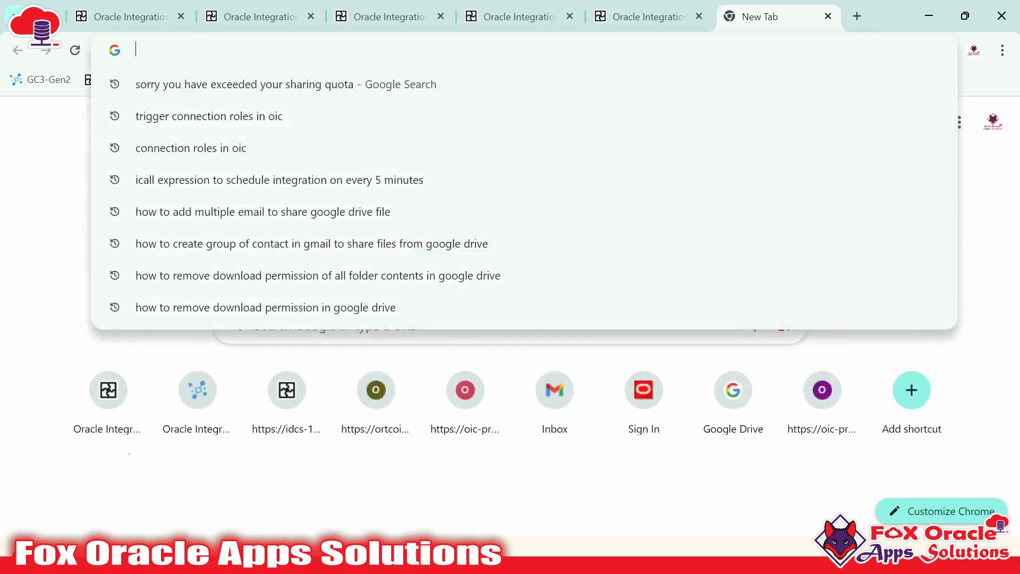
# Search Google for 'RESt API to create AP Invoice in oracle fusion'
pyautogui.write('RESt AP')
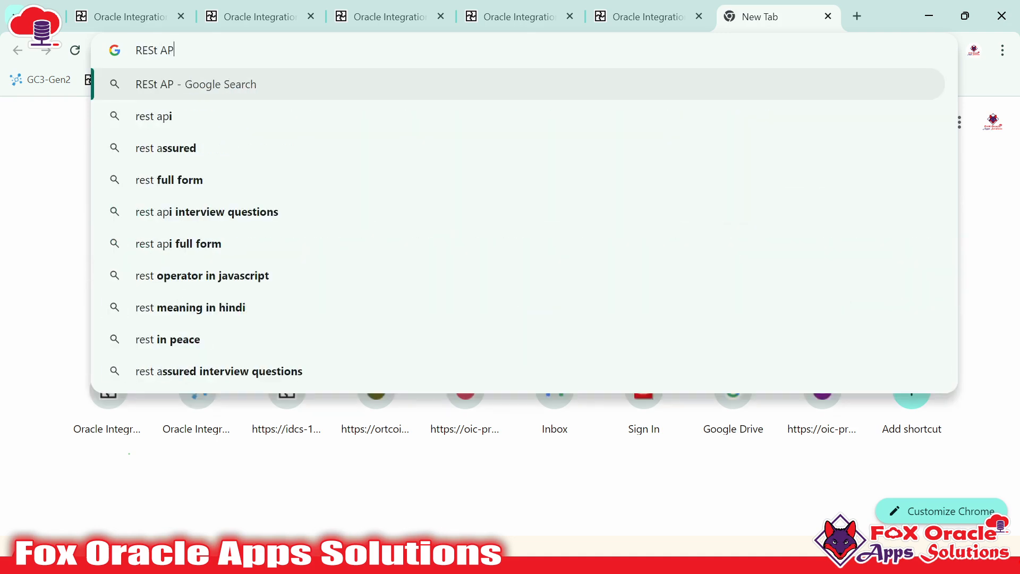
pyautogui.write('I to create ')
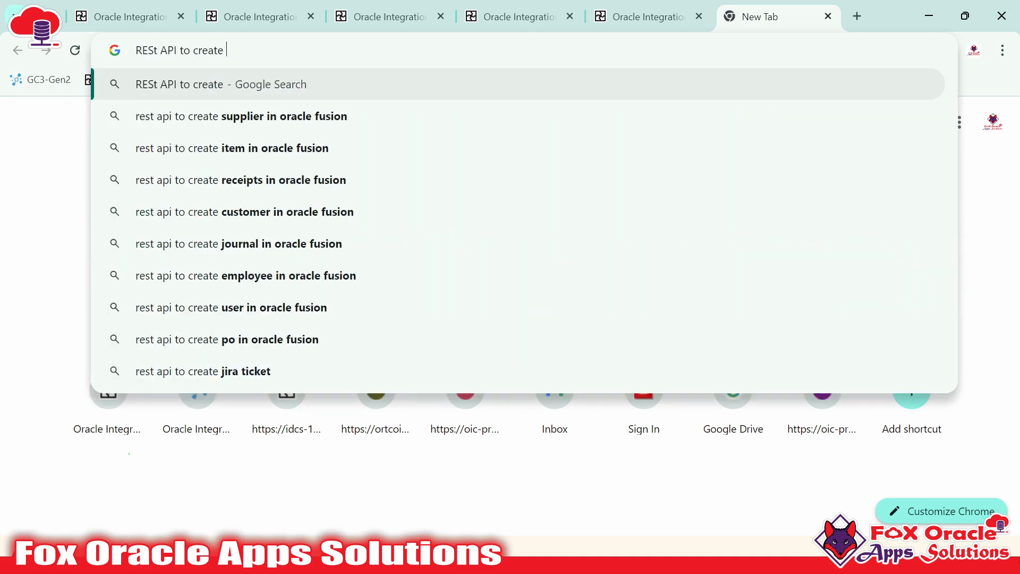
pyautogui.write('AP Invoi')
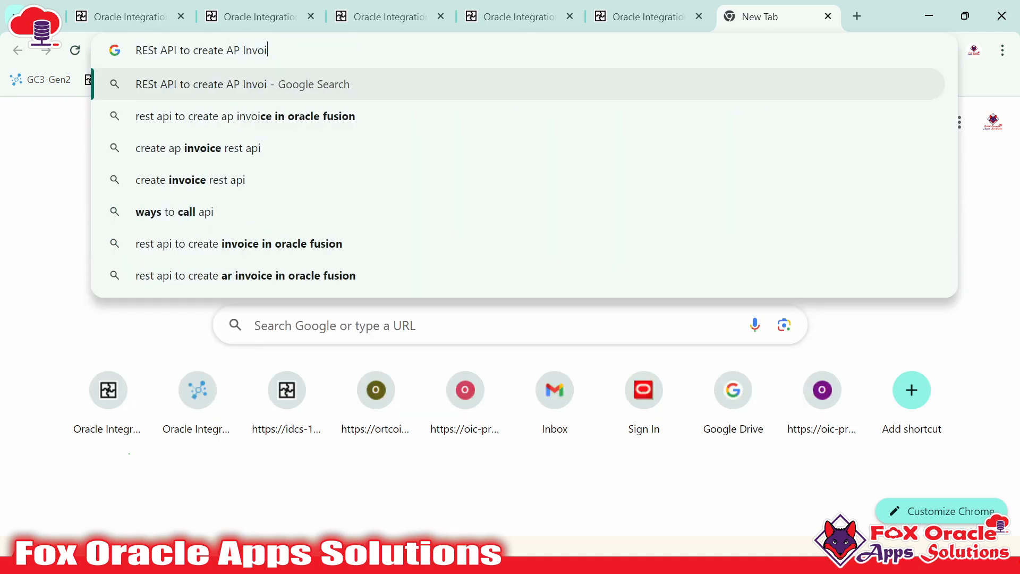
pyautogui.press('BackSpace')
pyautogui.write('ice in oracle fusion')
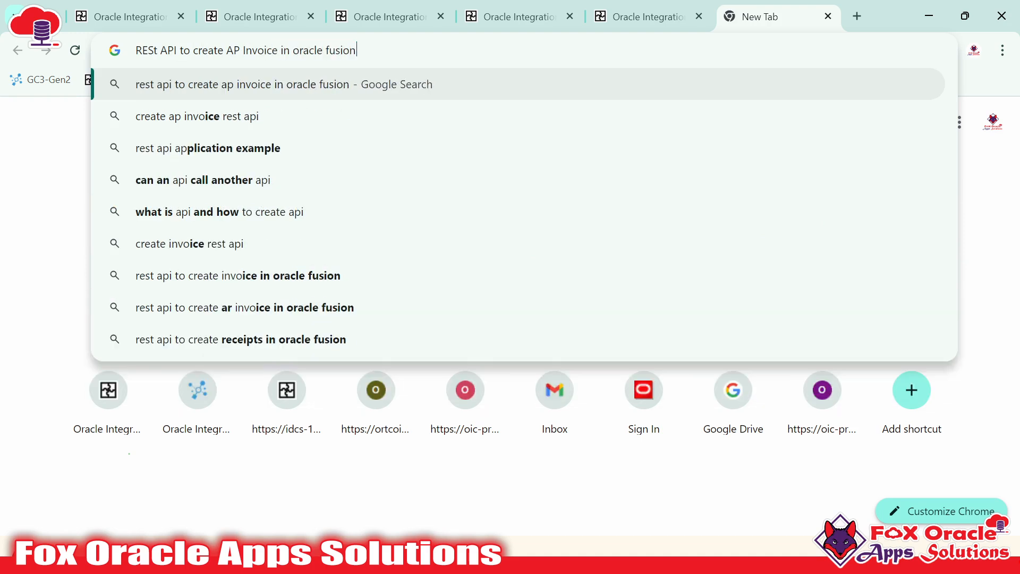
pyautogui.press('Return')
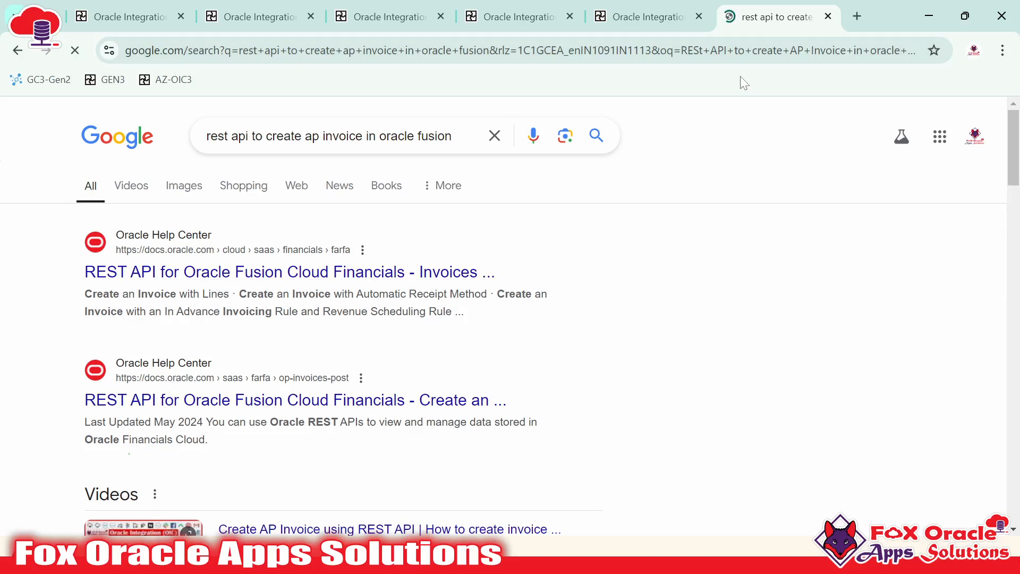
# Open the Oracle Help Center 'Create an invoice' page and select the /fscmRestApi/resources/11.13.18.05/invoices path
pyautogui.click(427, 264)
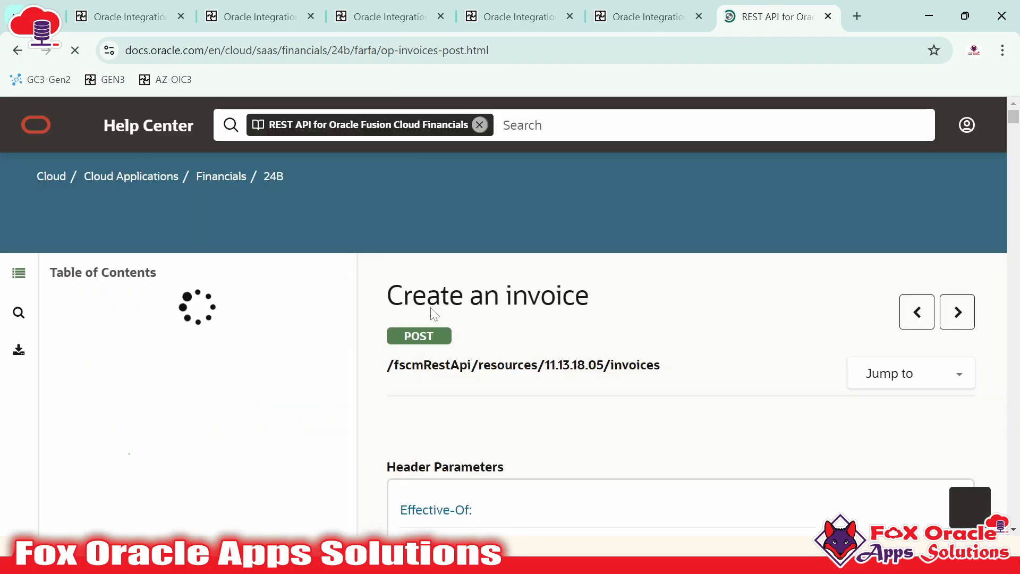
pyautogui.moveTo(387, 365); pyautogui.dragTo(460, 365)
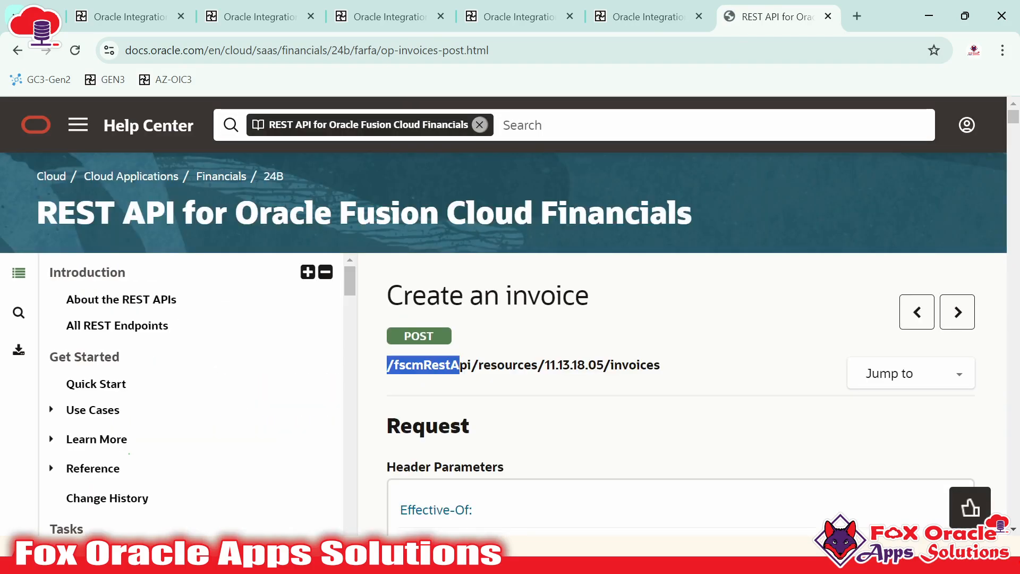
pyautogui.click(667, 371)
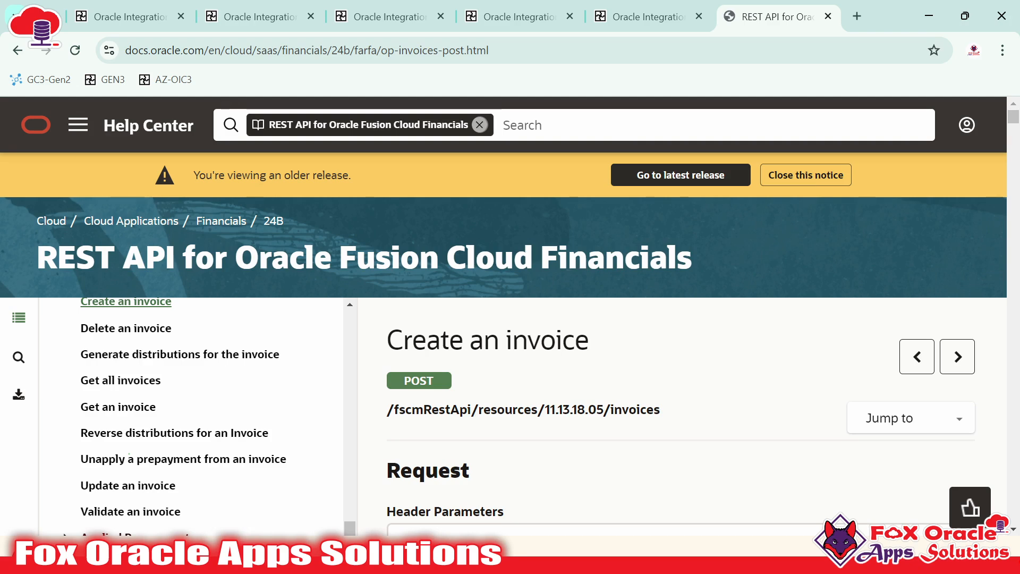
pyautogui.moveTo(660, 409); pyautogui.dragTo(387, 410)
pyautogui.hotkey('ctrl', 'c')
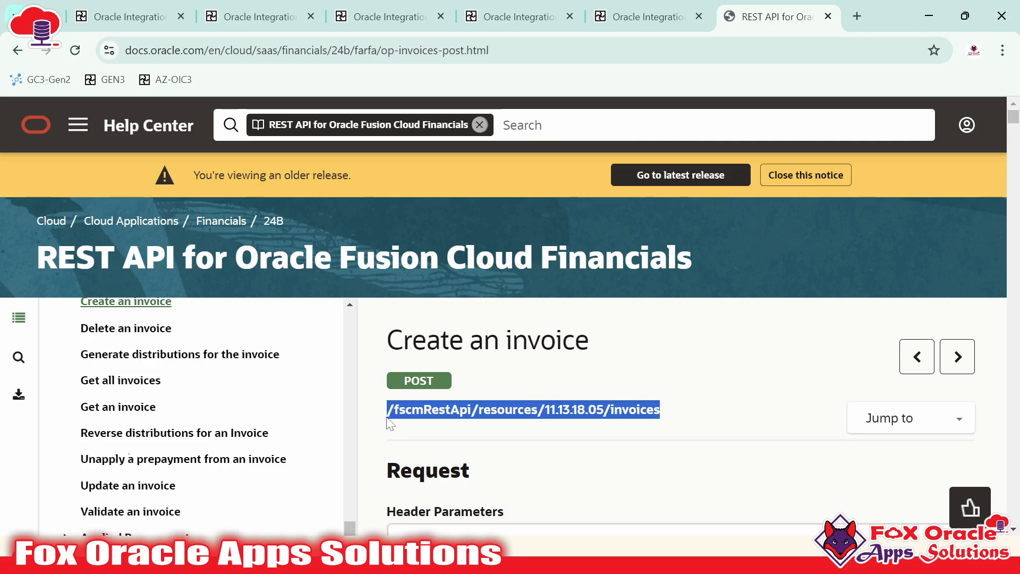
# On line 53 of the notes, paste the invoices path and prefix it with the Fusion base URL from line 49
pyautogui.hotkey('alt', 'Tab')
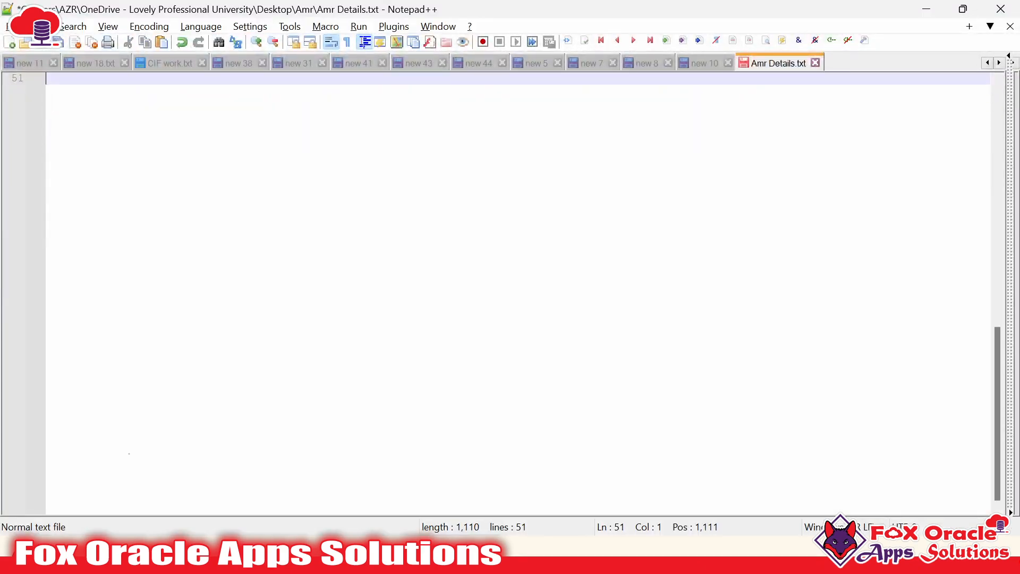
pyautogui.scroll(2, 518, 292)
pyautogui.press('Return')
pyautogui.press('Return')
pyautogui.hotkey('ctrl', 'v')
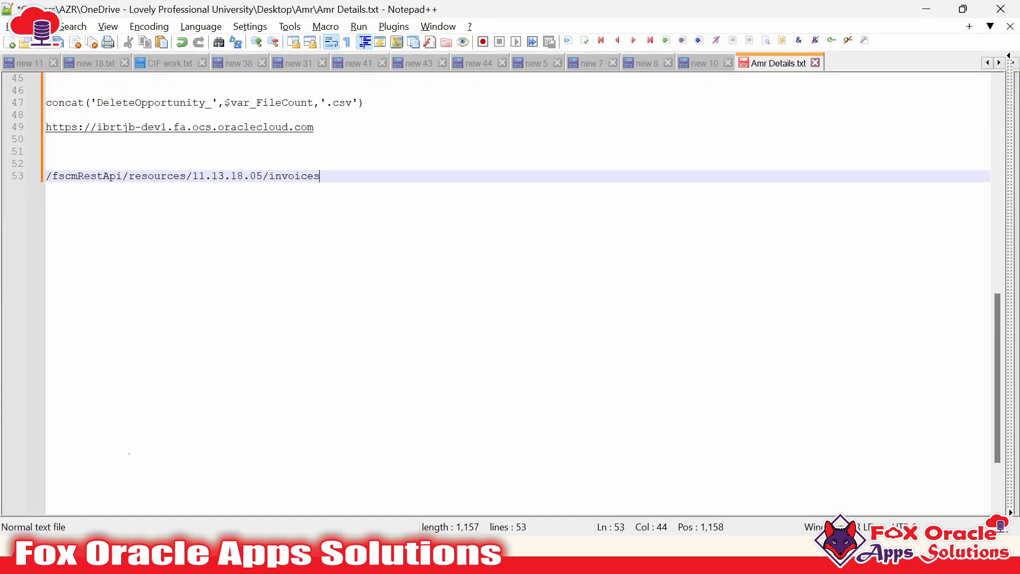
pyautogui.press('Up')
pyautogui.press('Up')
pyautogui.press('Up')
pyautogui.press('Up')
pyautogui.hotkey('shift', 'Home')
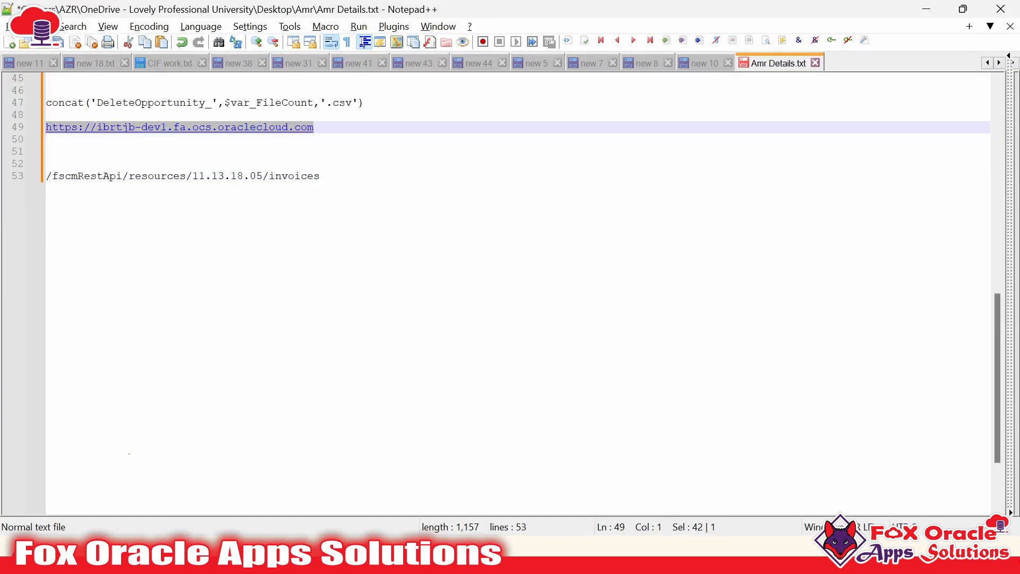
pyautogui.hotkey('ctrl', 'c')
pyautogui.press('Down')
pyautogui.press('Down')
pyautogui.press('Down')
pyautogui.press('Down')
pyautogui.hotkey('ctrl', 'v')
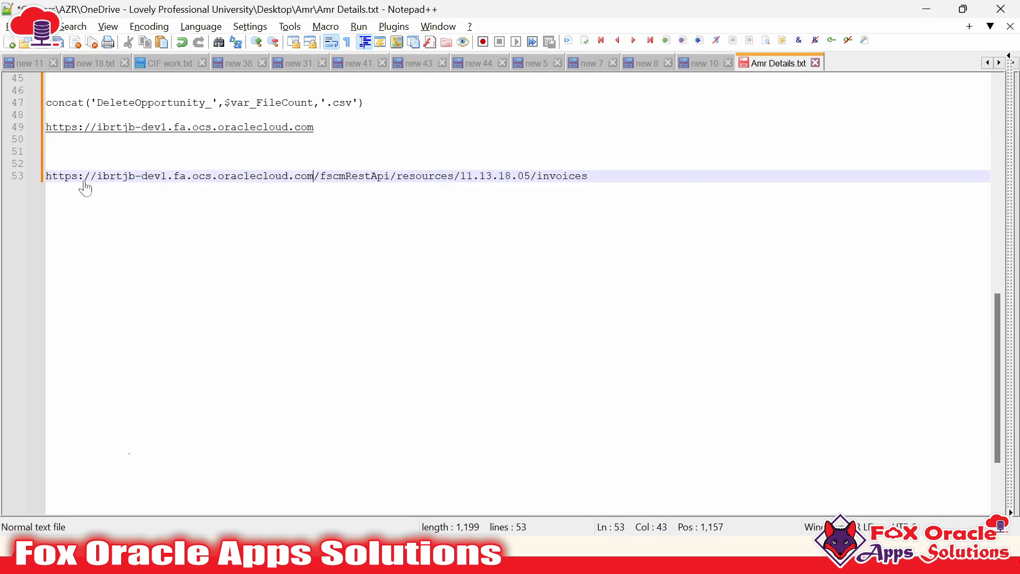
# Review the composed invoice URL on line 53, checking its Fusion host portion
pyautogui.click(585, 176)
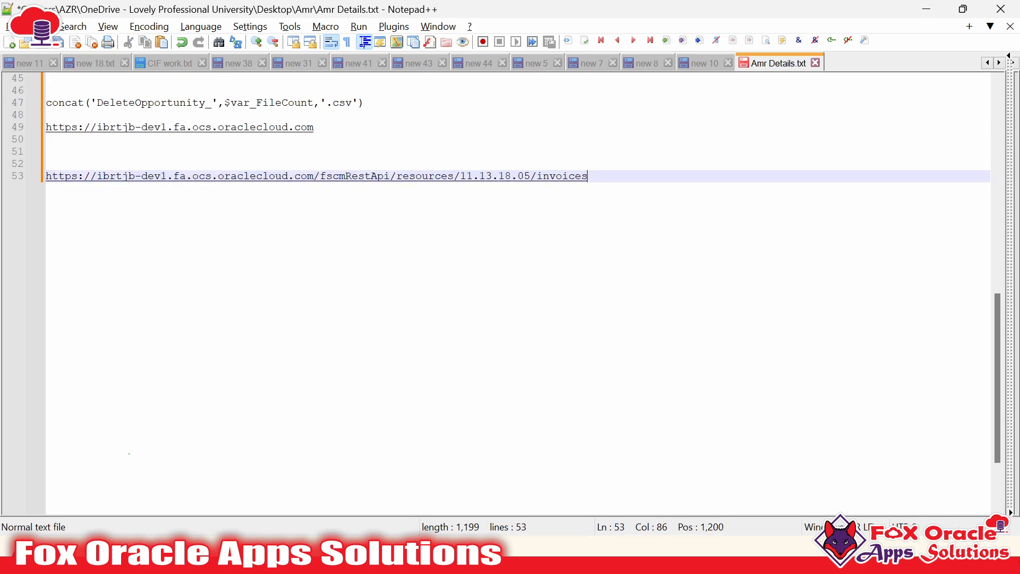
pyautogui.scroll(-2, 565, 154)
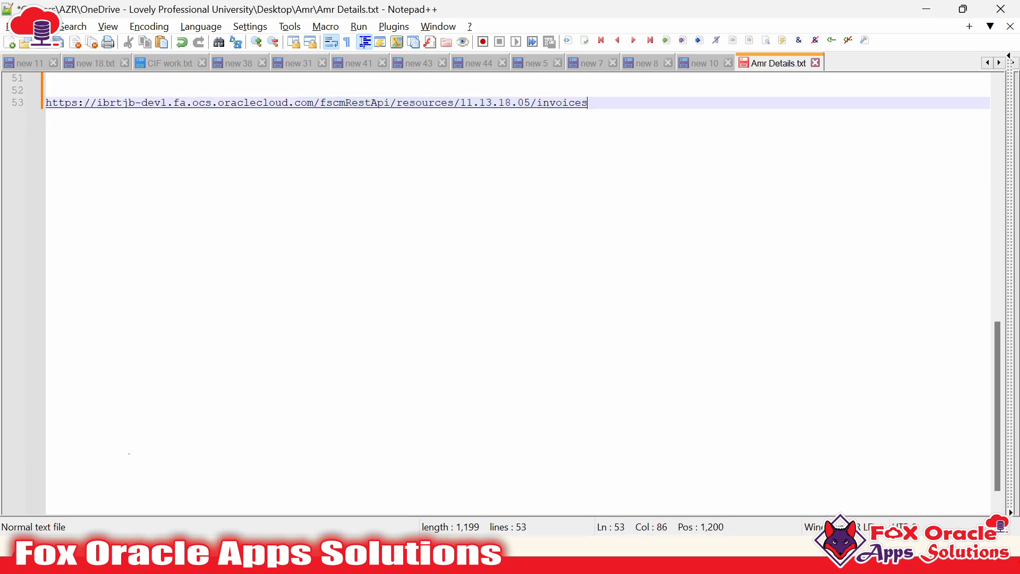
pyautogui.hotkey('shift', 'Home')
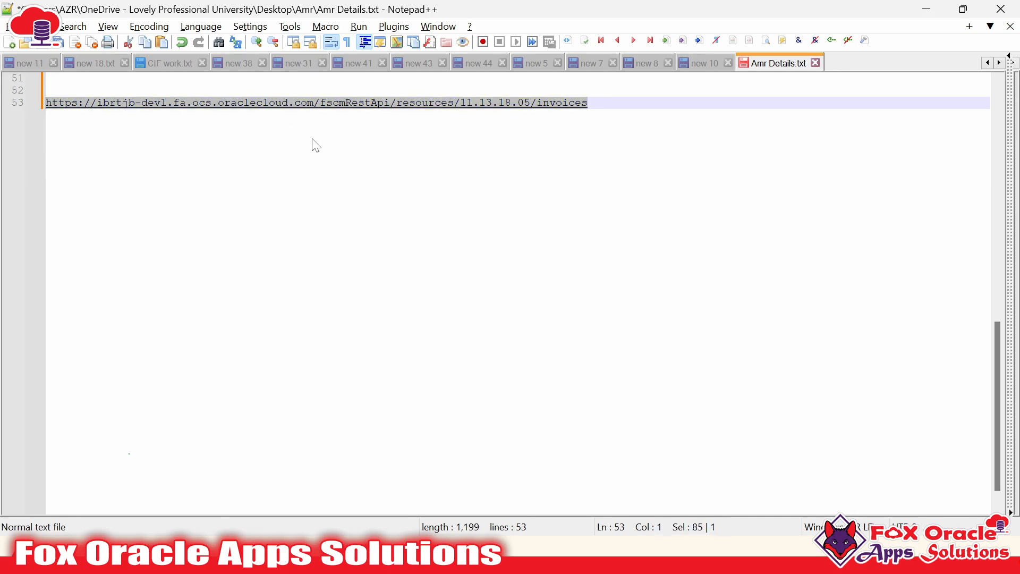
pyautogui.press('End')
pyautogui.moveTo(314, 106); pyautogui.dragTo(40, 110)
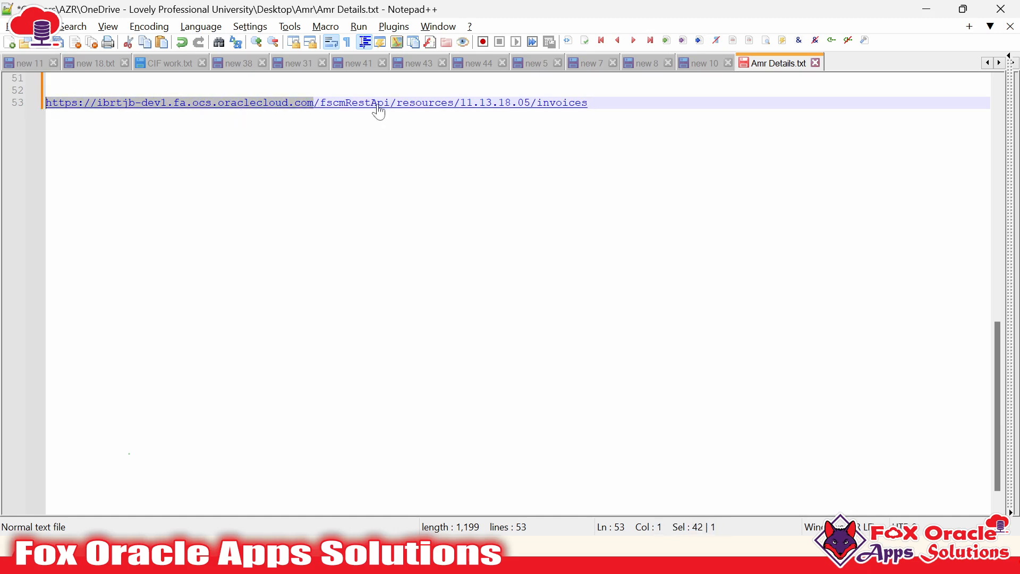
pyautogui.click(302, 110)
# Return to the FOAS_REST_INV_CONN connection page and select the /fscmRestApi/resources/11.13.18.05/invoices path in the notes
pyautogui.hotkey('alt', 'Tab')
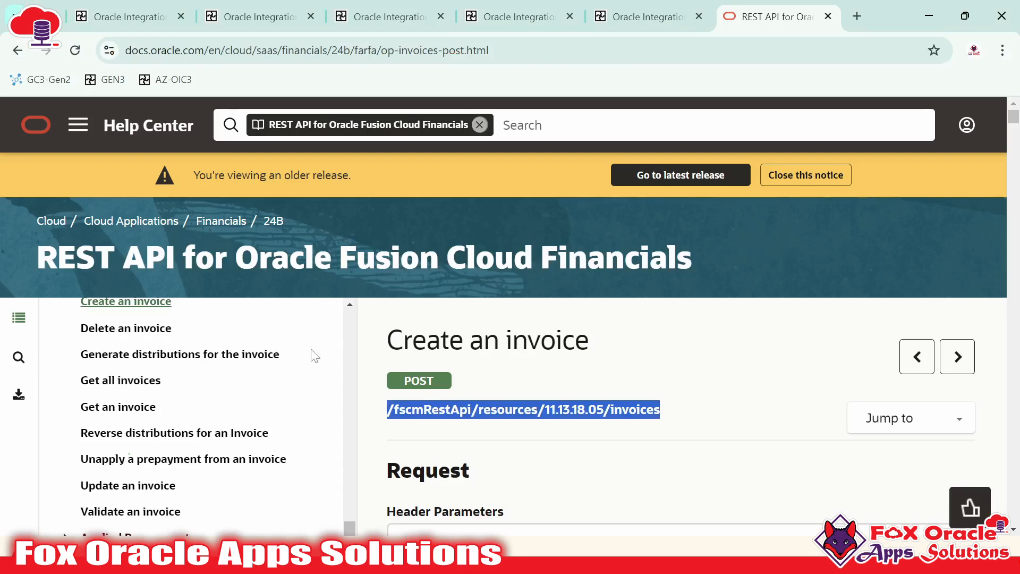
pyautogui.click(515, 17)
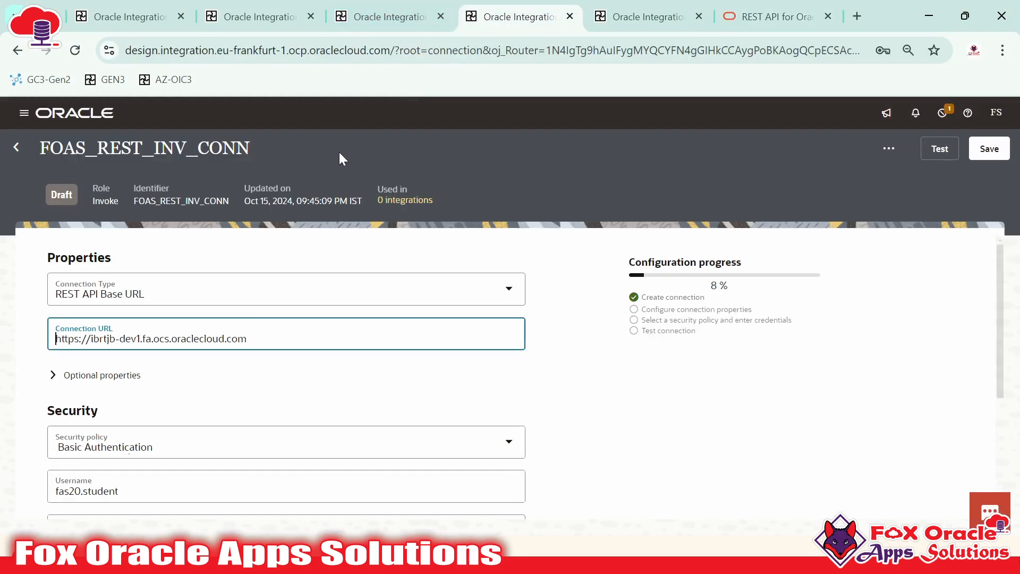
pyautogui.hotkey('alt', 'Tab')
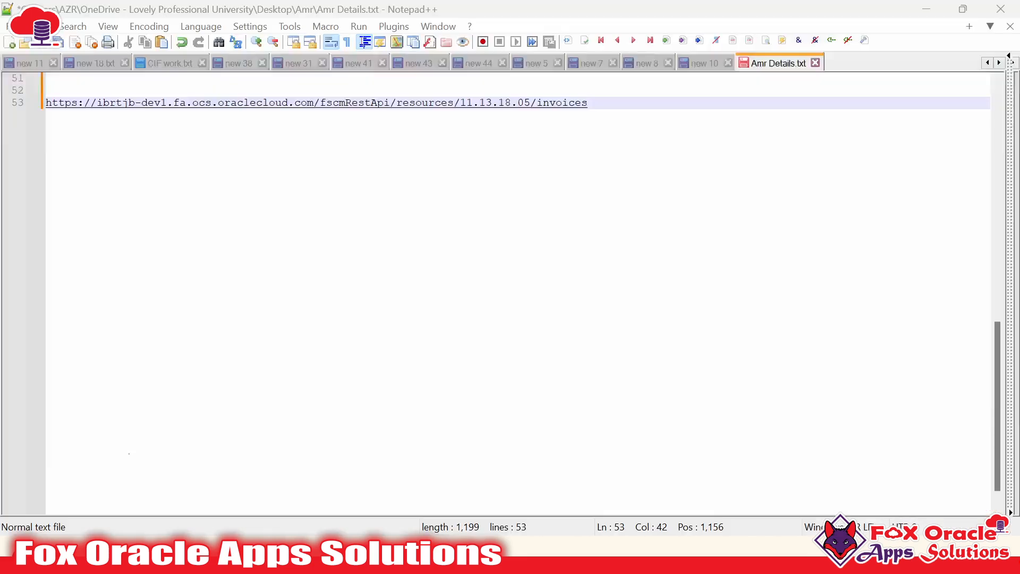
pyautogui.moveTo(587, 102); pyautogui.dragTo(320, 109)
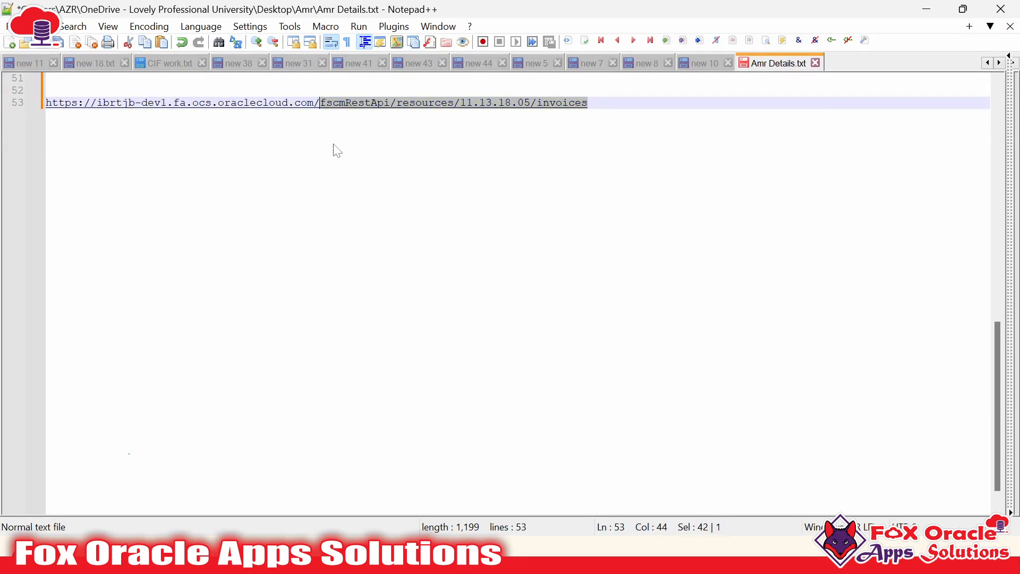
pyautogui.hotkey('alt', 'Tab')
pyautogui.hotkey('alt', 'Tab')
pyautogui.moveTo(587, 102); pyautogui.dragTo(321, 104)
pyautogui.hotkey('alt', 'Tab')
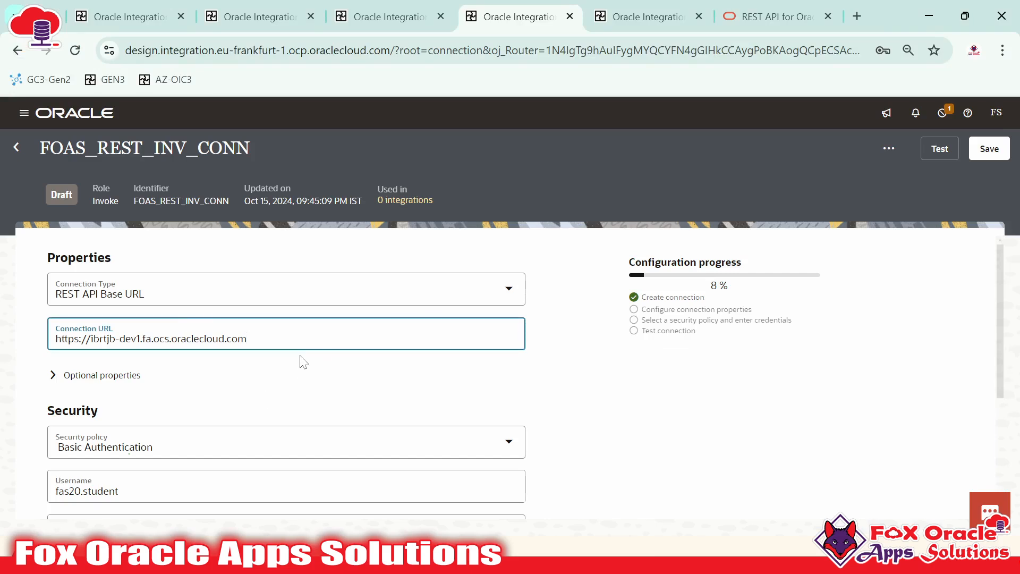
pyautogui.moveTo(247, 339); pyautogui.dragTo(120, 339)
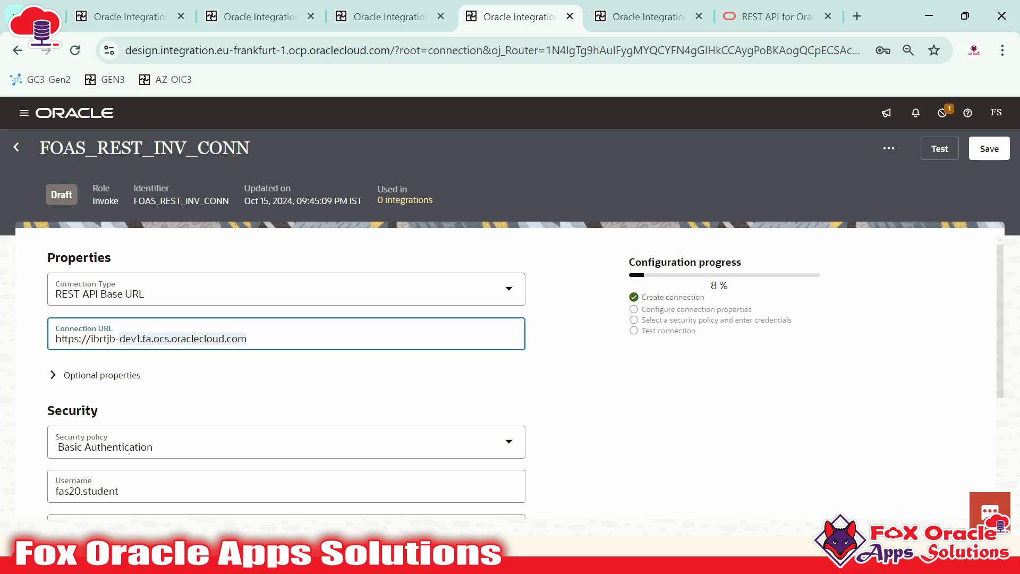
pyautogui.click(224, 338)
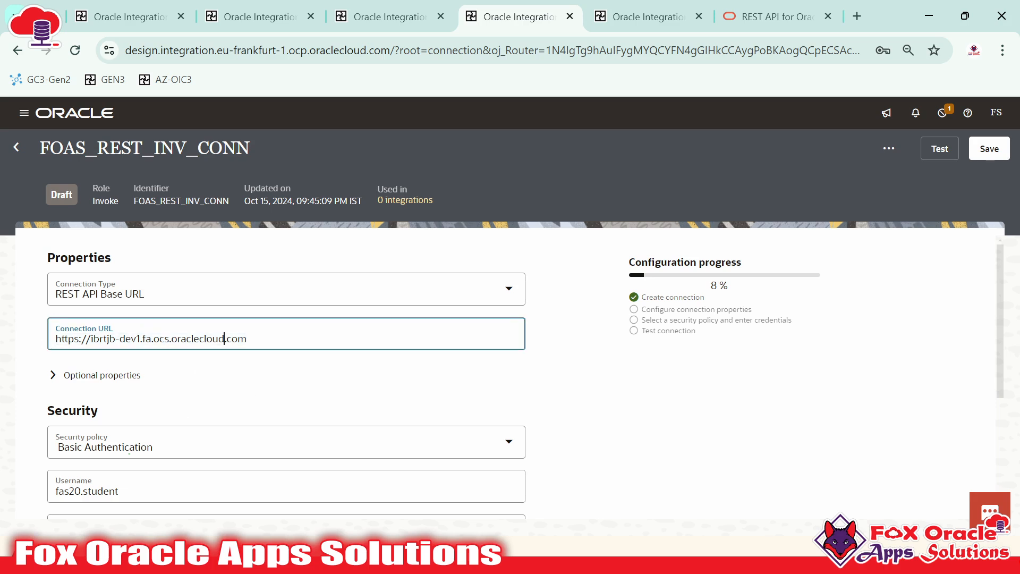
pyautogui.tripleClick(218, 339)
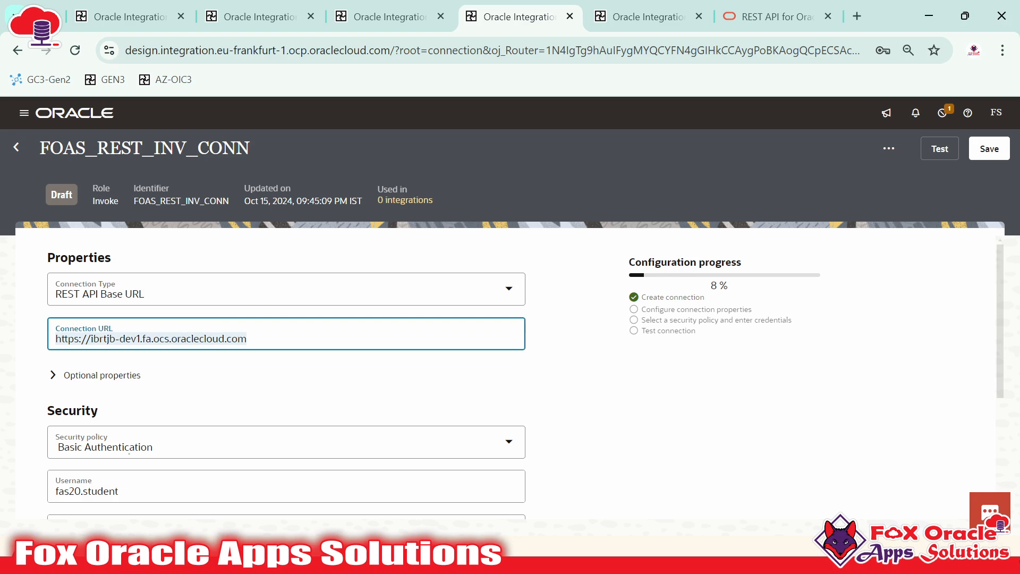
pyautogui.scroll(-2, 130, 458)
pyautogui.tripleClick(107, 412)
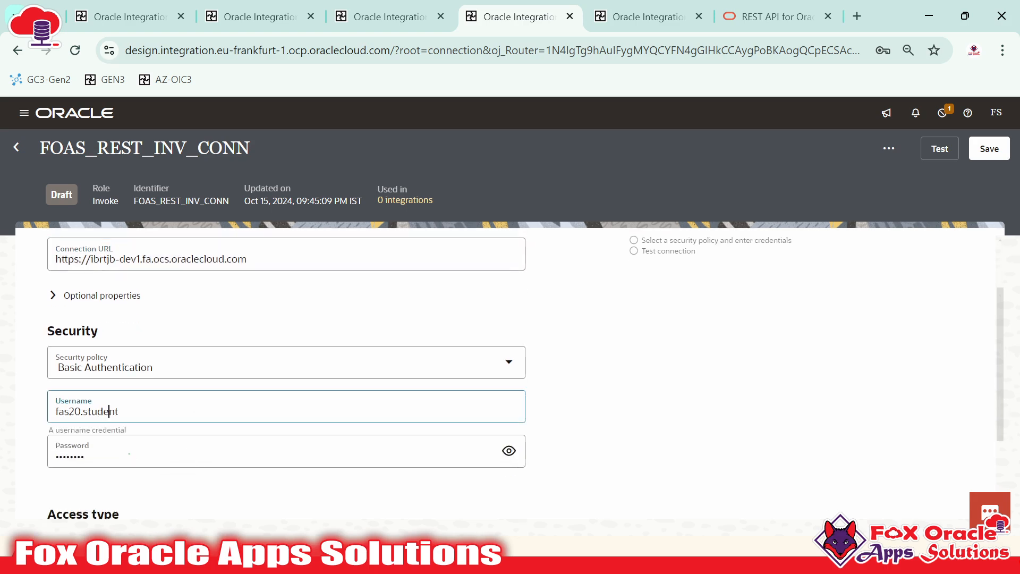
pyautogui.click(107, 456)
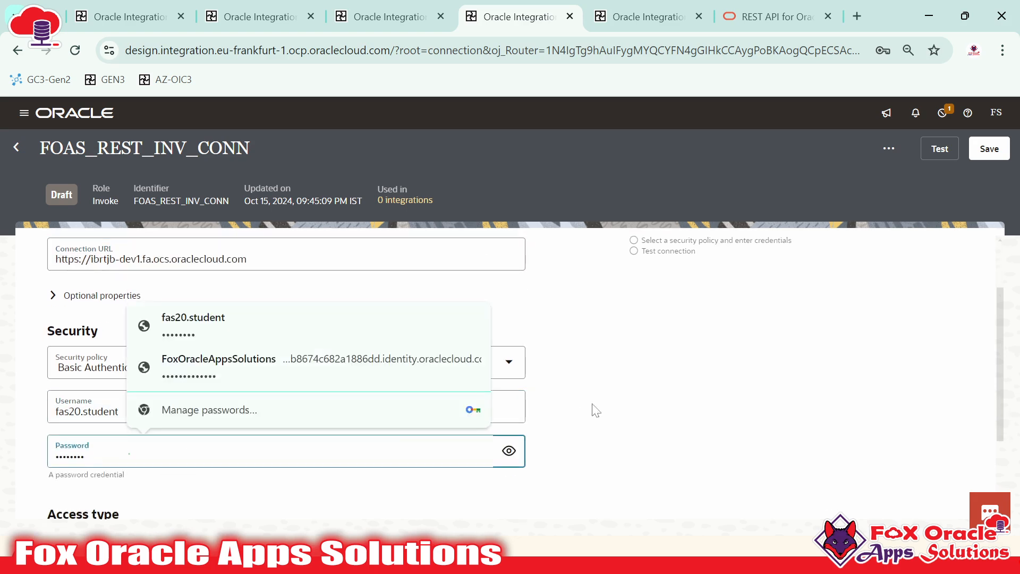
pyautogui.click(612, 396)
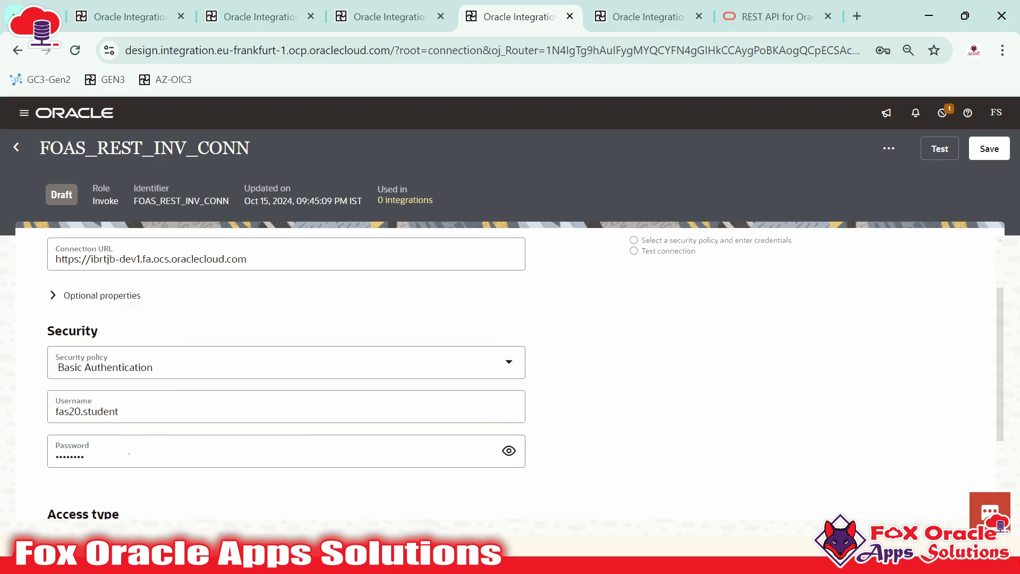
pyautogui.click(97, 367)
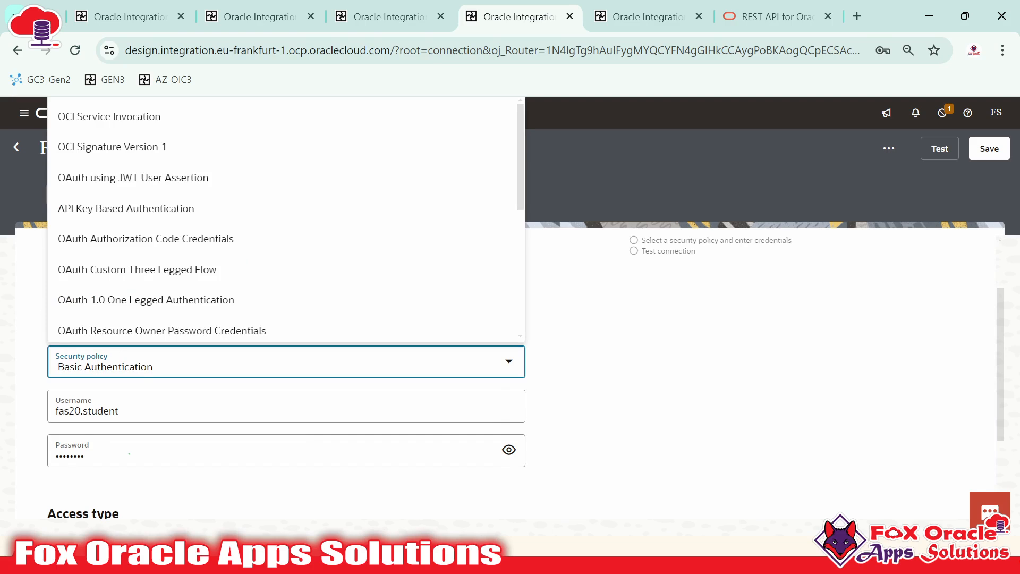
pyautogui.click(609, 371)
pyautogui.scroll(2, 200, 250)
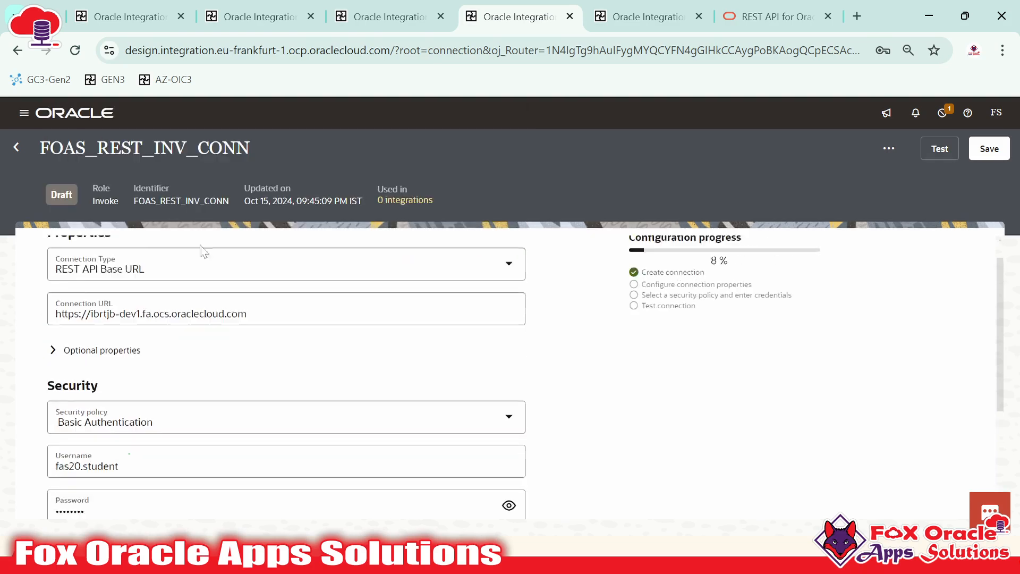
pyautogui.click(252, 338)
pyautogui.hotkey('ctrl', 'a')
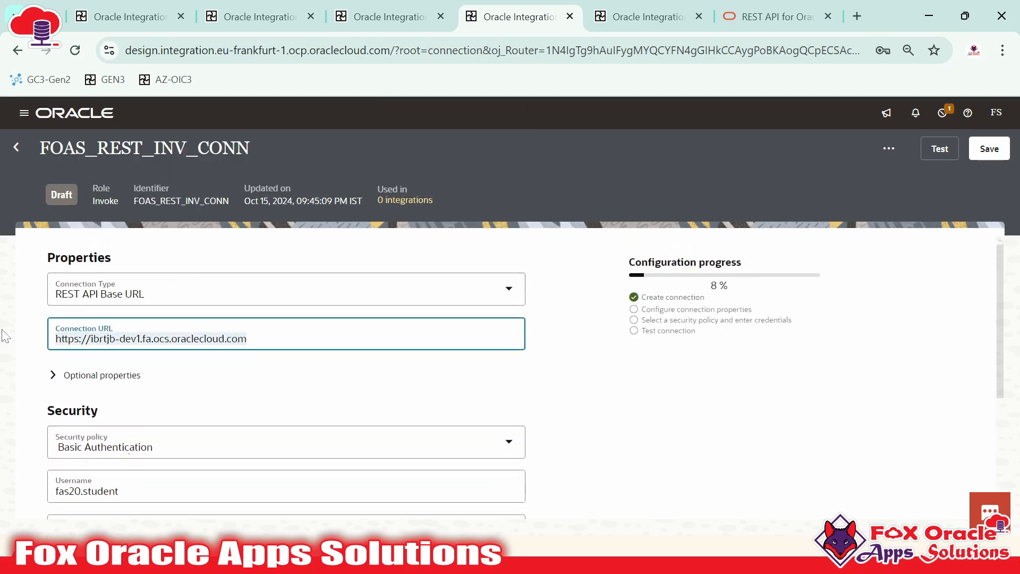
pyautogui.click(130, 448)
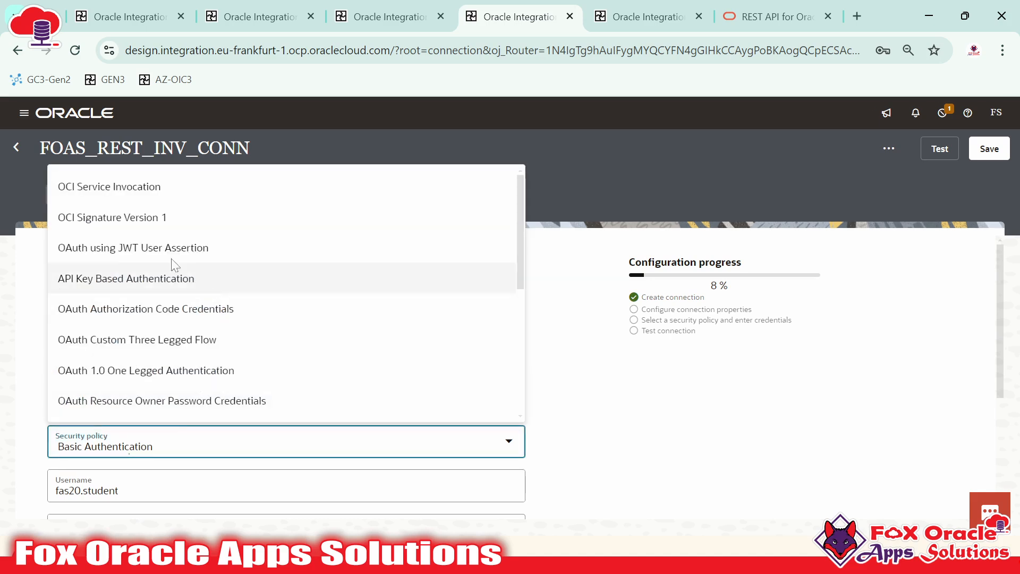
pyautogui.scroll(-3, 129, 214)
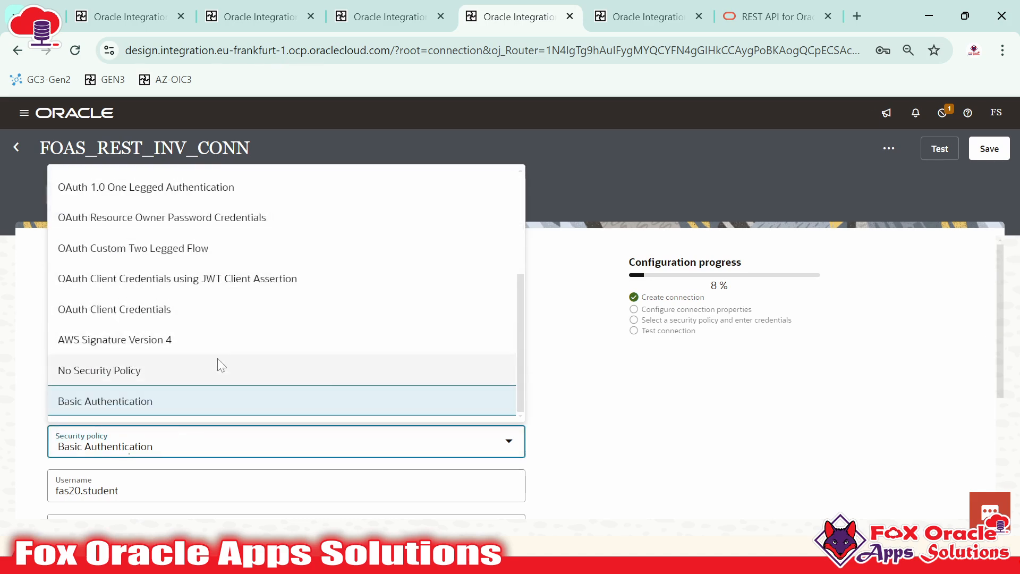
pyautogui.click(572, 416)
pyautogui.scroll(-2, 591, 396)
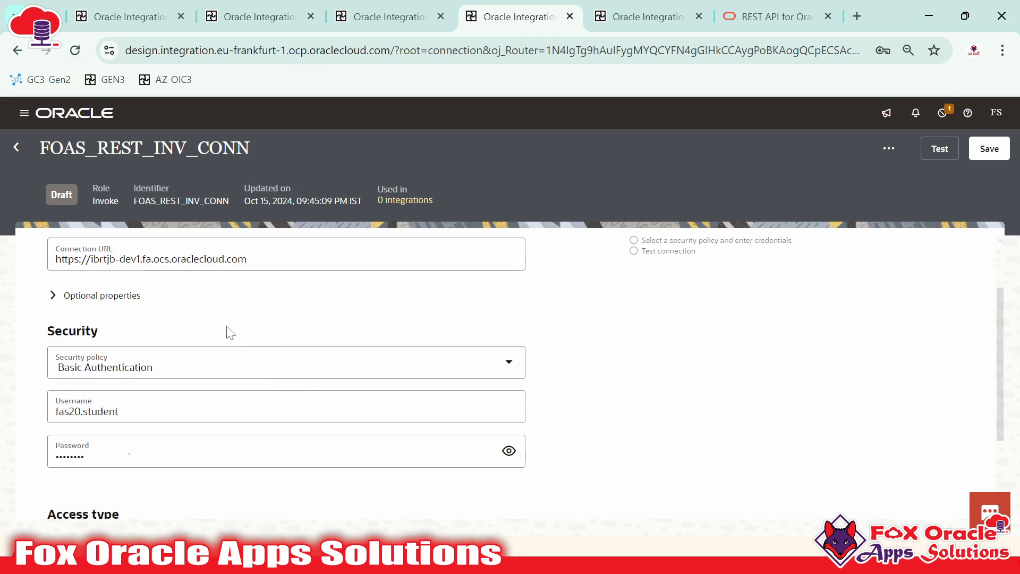
pyautogui.scroll(3, 228, 332)
pyautogui.moveTo(247, 339); pyautogui.dragTo(47, 351)
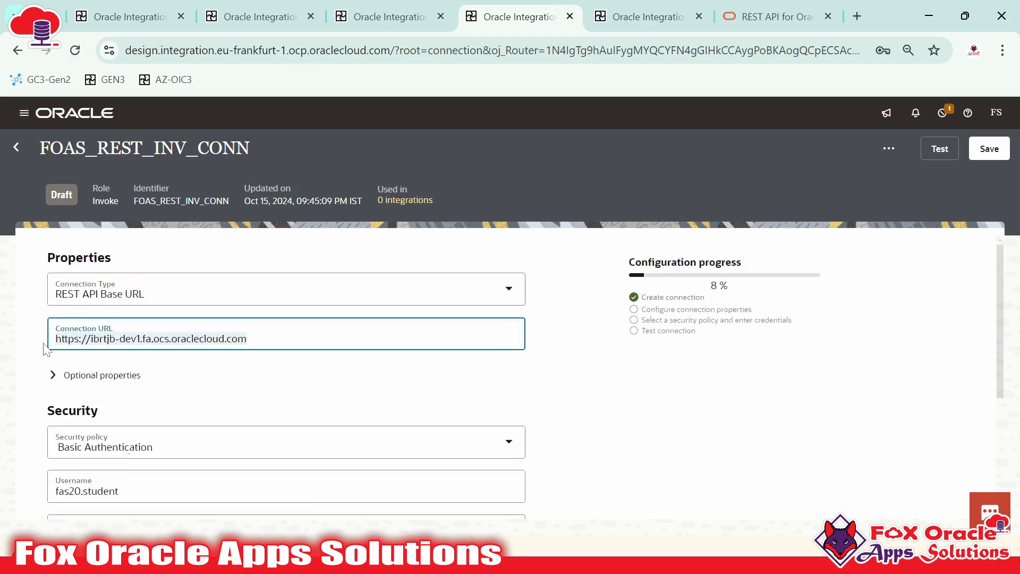
pyautogui.scroll(-3, 123, 355)
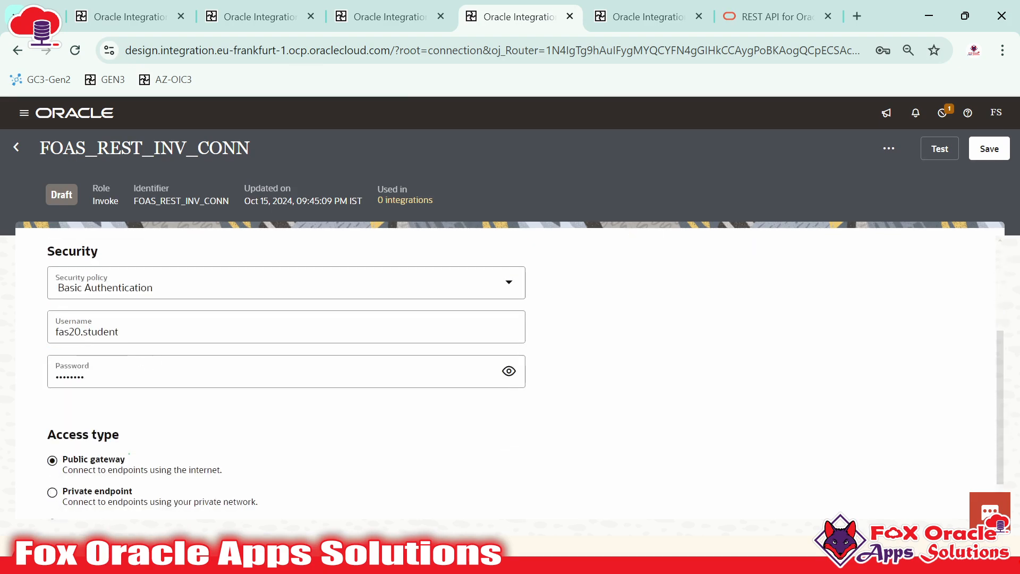
pyautogui.click(84, 287)
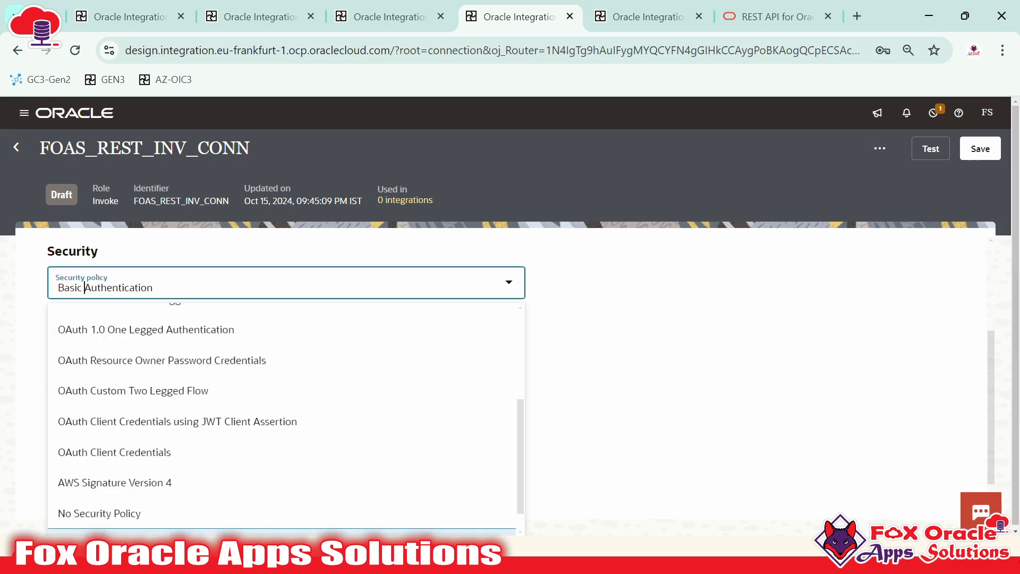
pyautogui.scroll(3, 159, 407)
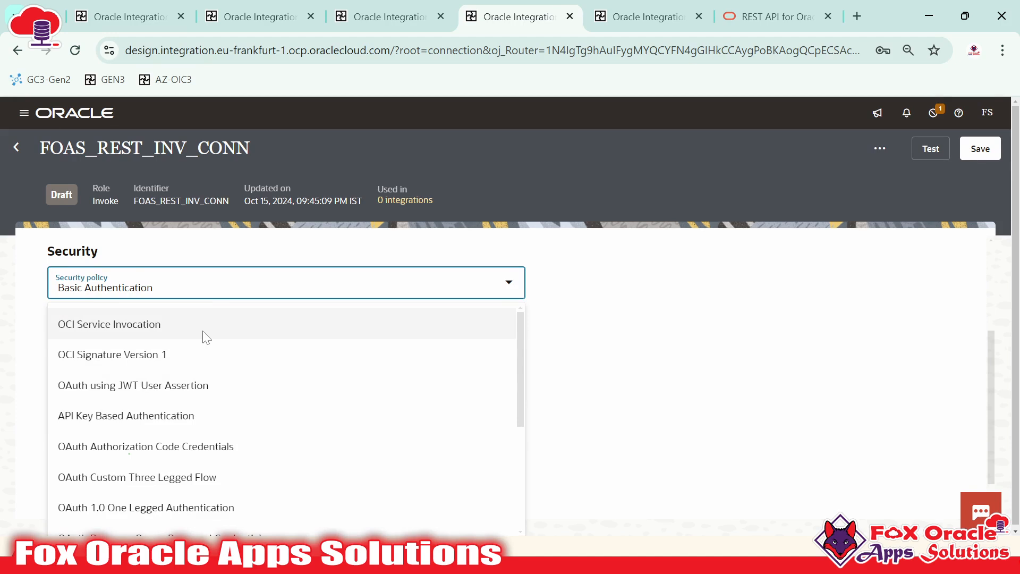
pyautogui.click(640, 323)
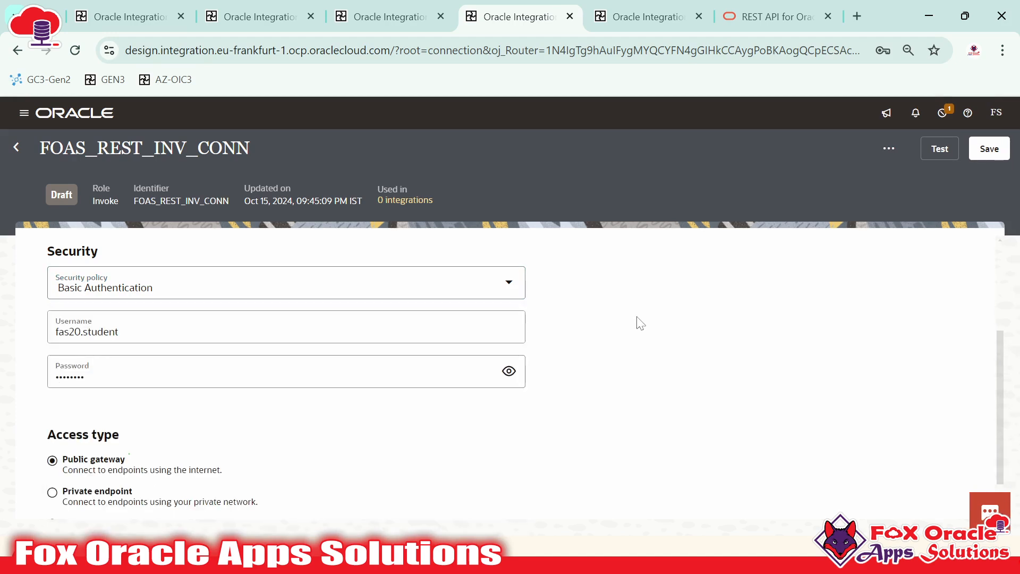
pyautogui.scroll(3, 386, 356)
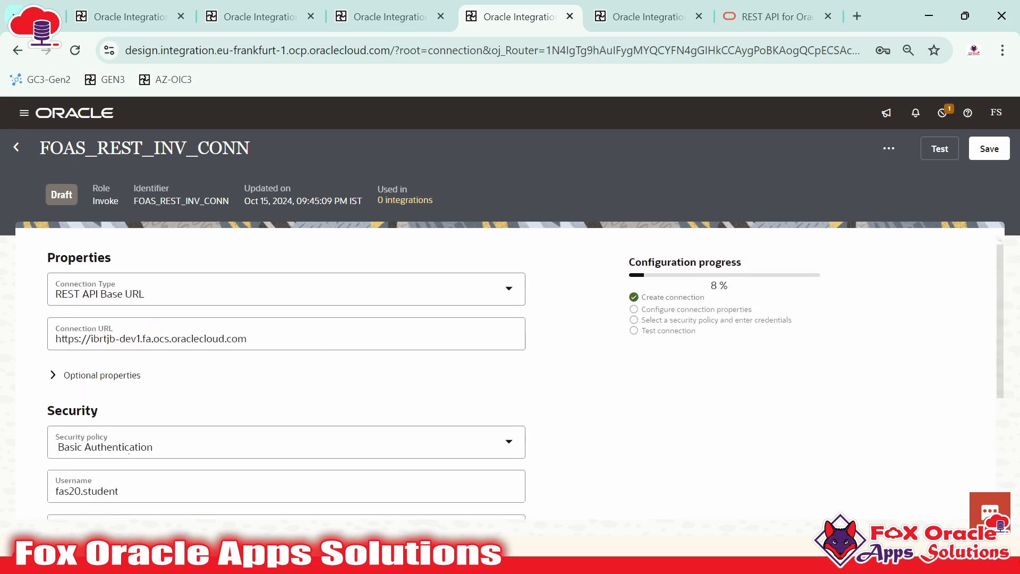
pyautogui.moveTo(259, 340); pyautogui.dragTo(63, 343)
pyautogui.scroll(-1, 200, 471)
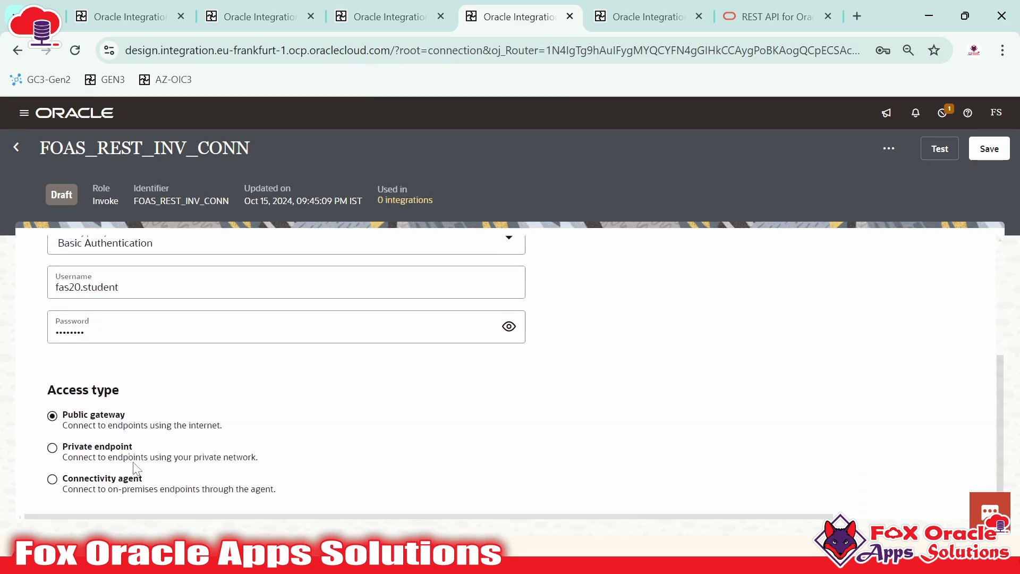
pyautogui.scroll(4, 189, 360)
pyautogui.scroll(-2, 93, 425)
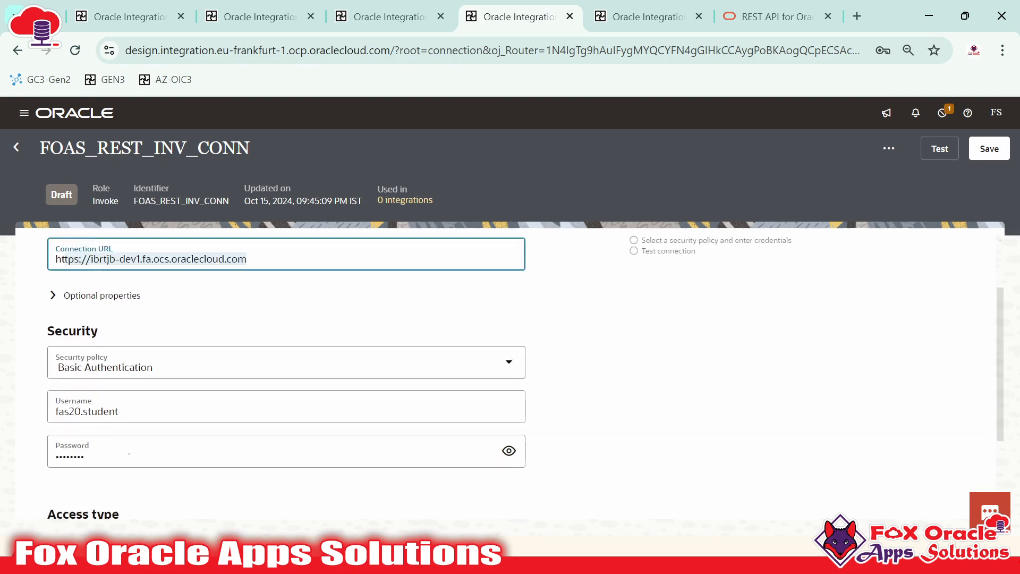
pyautogui.click(153, 367)
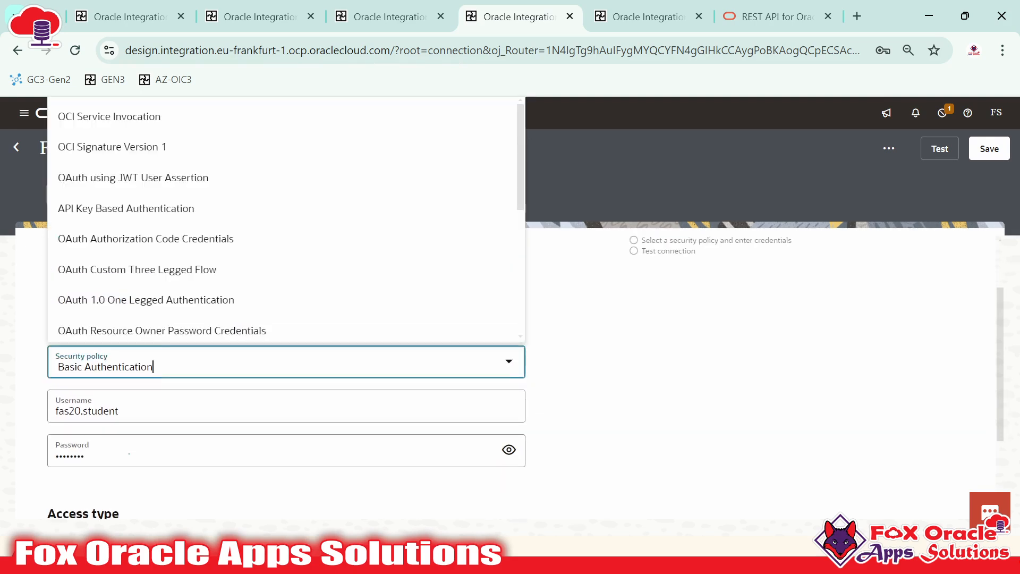
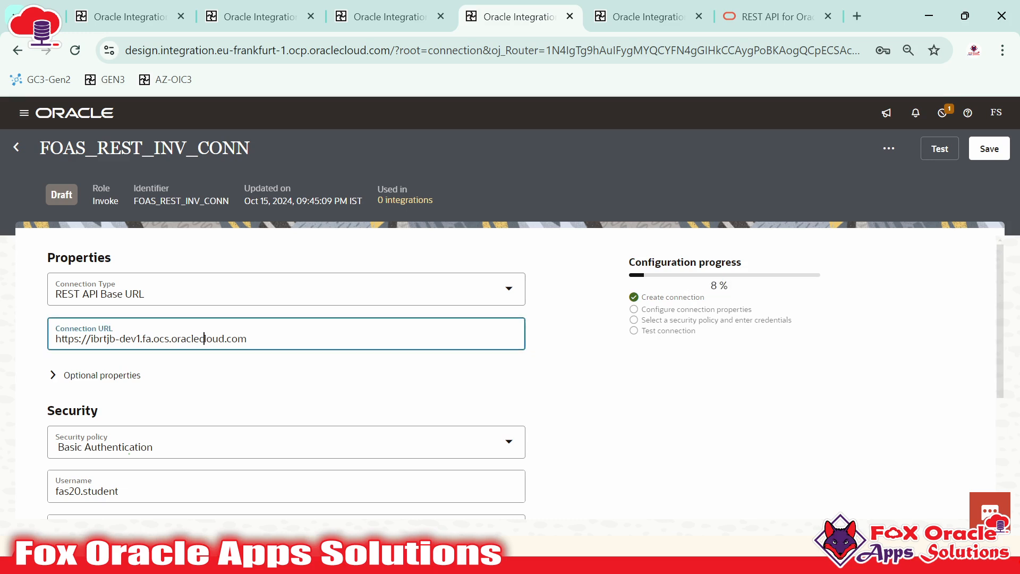
# Review FOAS_REST_INV_CONN's entered connection URL and its 8 % configuration progress
pyautogui.moveTo(247, 339); pyautogui.dragTo(75, 339)
pyautogui.click(593, 346)
pyautogui.moveTo(709, 286); pyautogui.dragTo(764, 287)
pyautogui.click(764, 287)
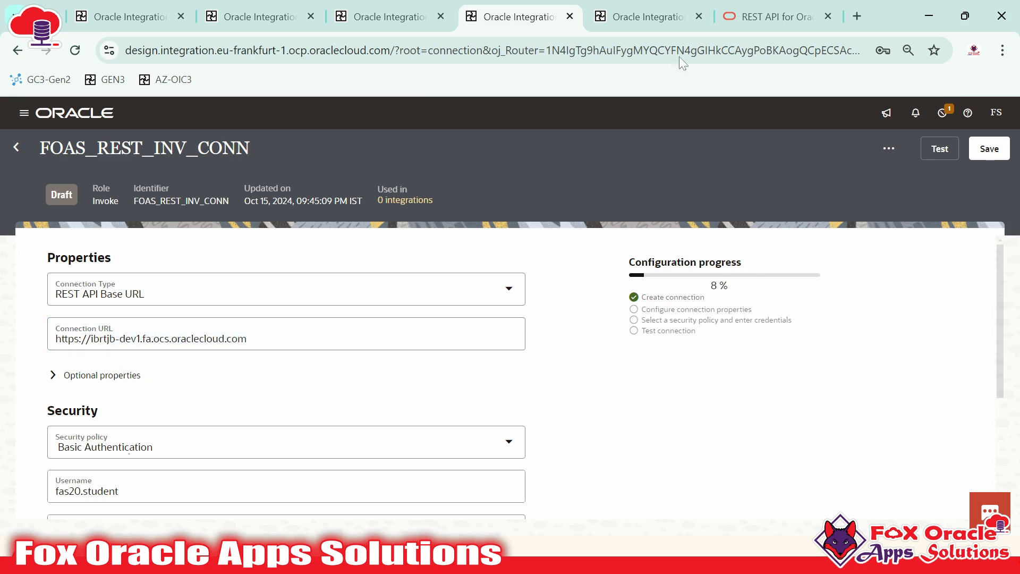
# On FOAS_REST_TRI_INV_CONN, inspect its 'Trigger and invoke' role
pyautogui.click(663, 1)
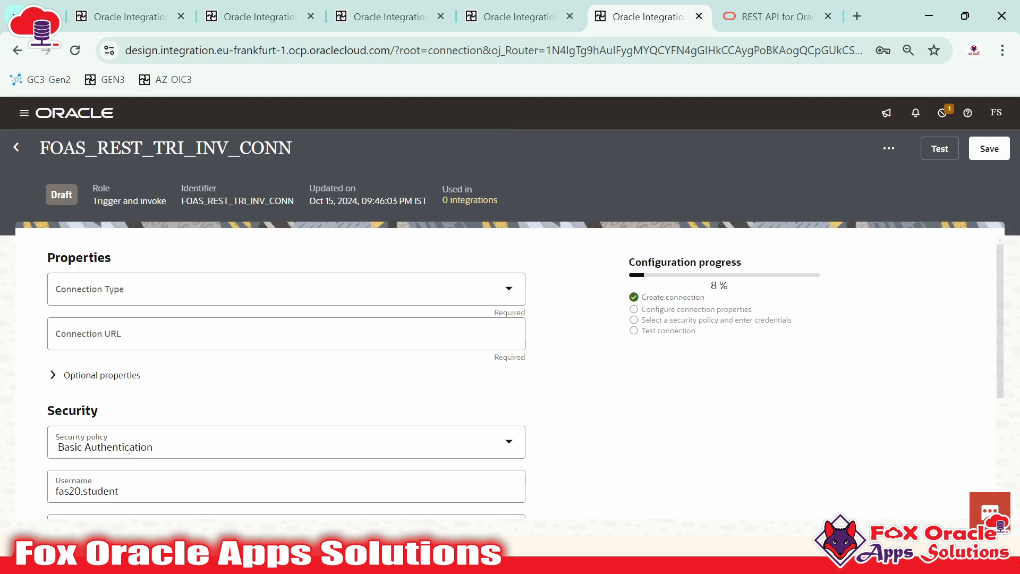
pyautogui.moveTo(90, 196); pyautogui.dragTo(153, 201)
pyautogui.doubleClick(106, 200)
pyautogui.moveTo(140, 201); pyautogui.dragTo(174, 202)
pyautogui.click(162, 202)
pyautogui.moveTo(93, 202); pyautogui.dragTo(166, 202)
pyautogui.click(167, 203)
# Compare it with FOAS_REST_INV_CONN's Invoke role and filled Connection URL
pyautogui.click(553, 7)
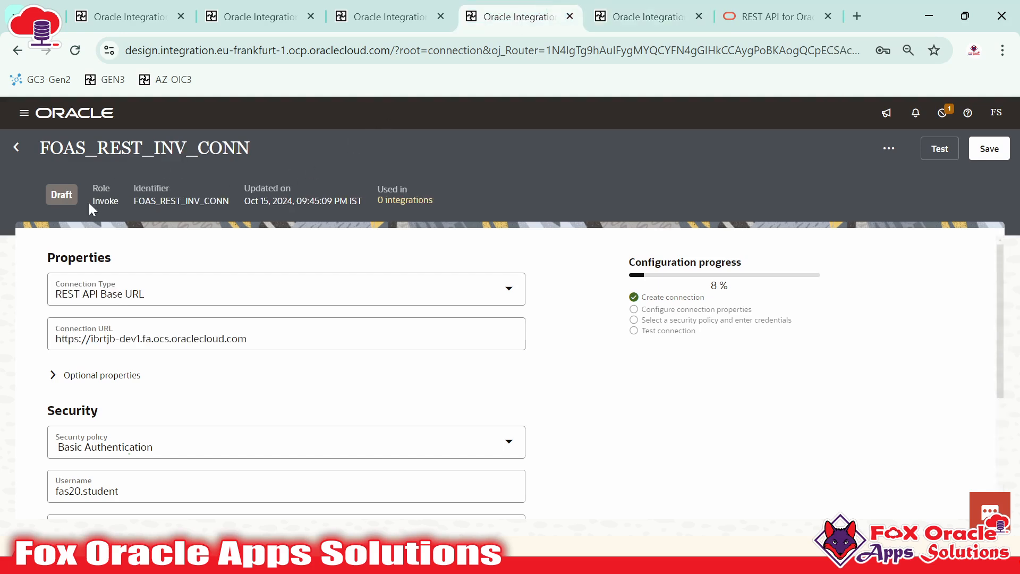
pyautogui.moveTo(87, 206); pyautogui.dragTo(119, 202)
pyautogui.click(107, 338)
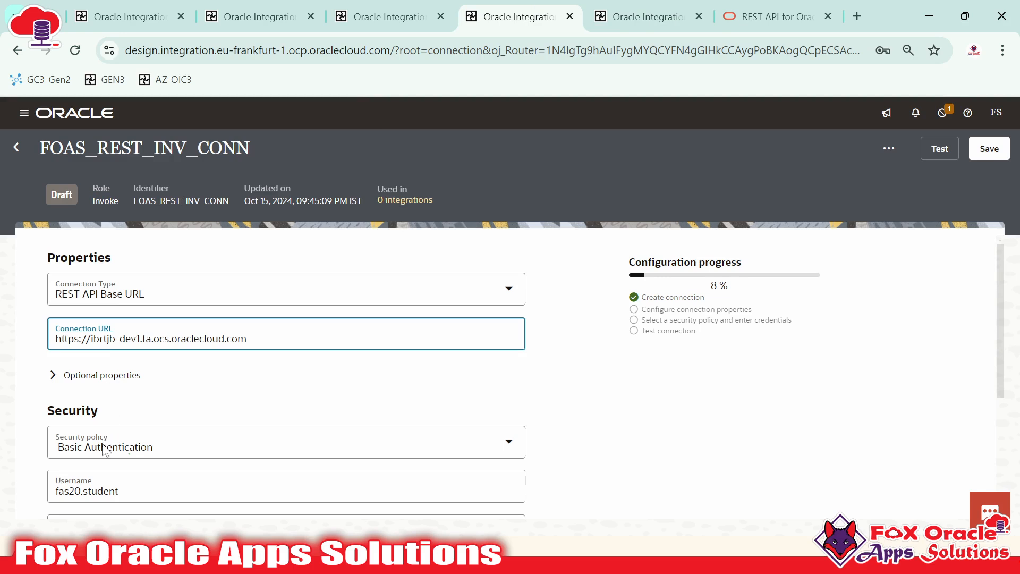
pyautogui.scroll(-1, 104, 444)
pyautogui.scroll(1, 107, 259)
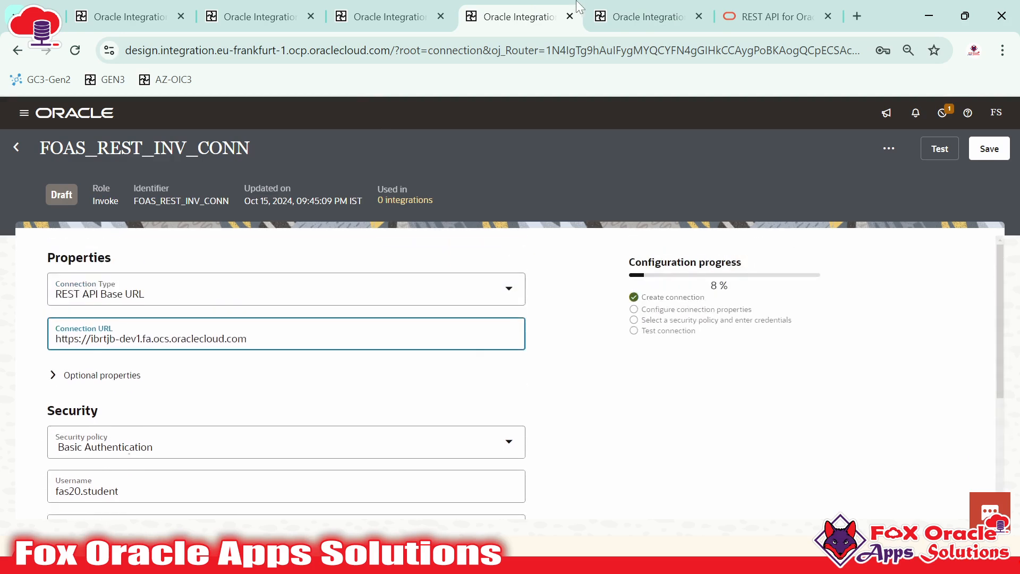
pyautogui.click(643, 16)
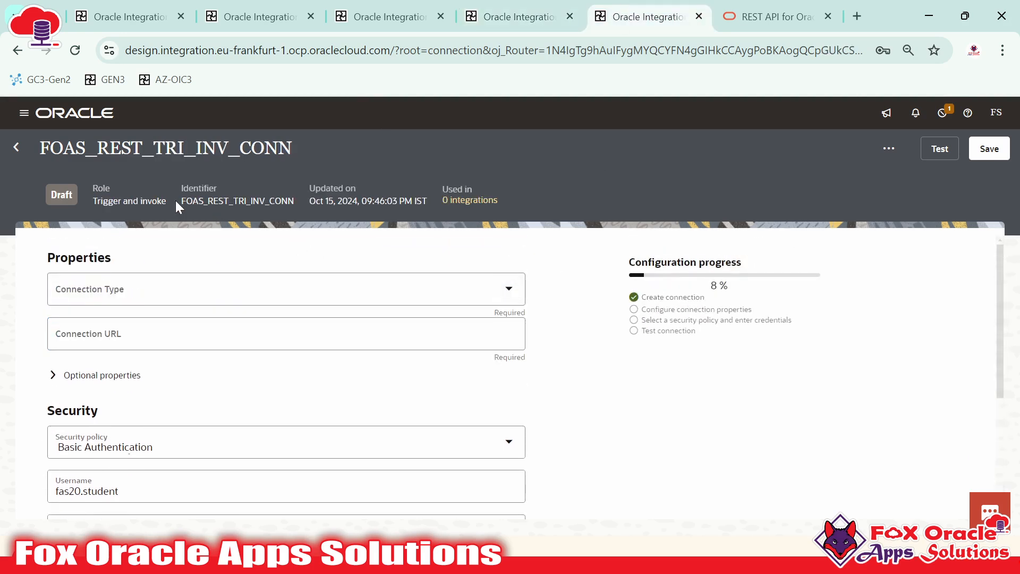
pyautogui.moveTo(95, 206); pyautogui.dragTo(169, 199)
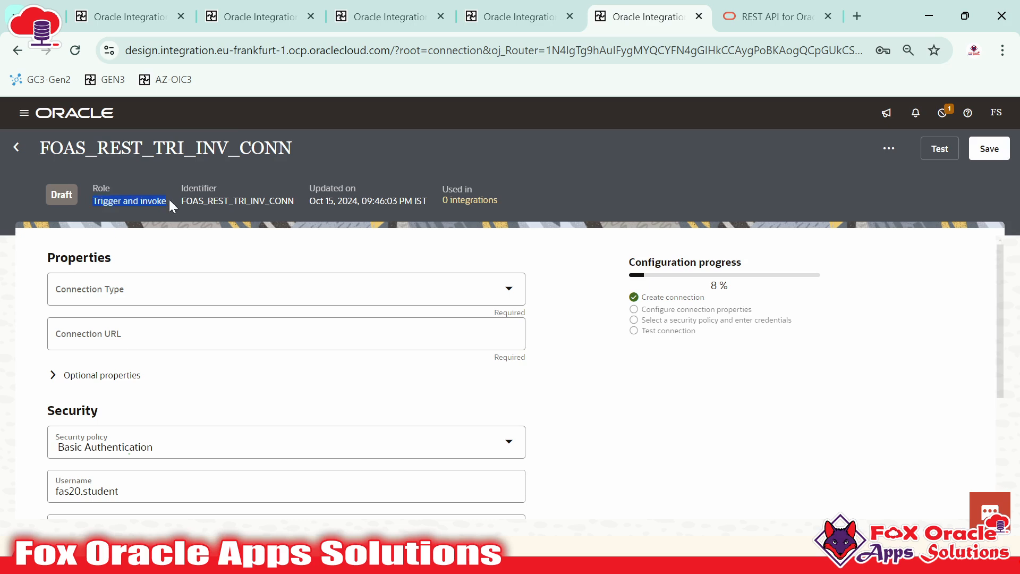
# Set Connection Type to REST API Base URL and paste FOAS_REST_INV_CONN's connection URL
pyautogui.click(149, 289)
pyautogui.click(139, 332)
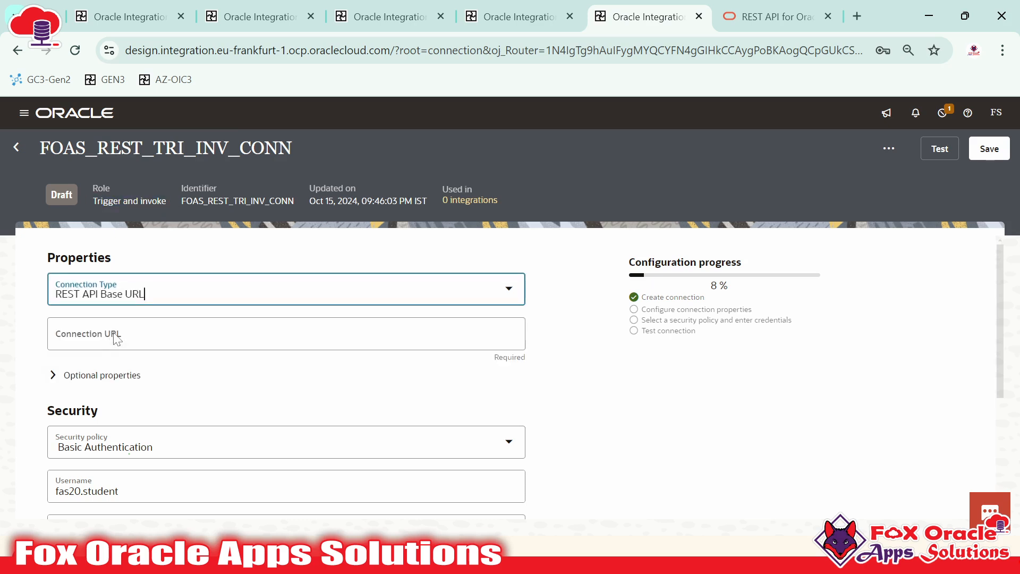
pyautogui.click(132, 343)
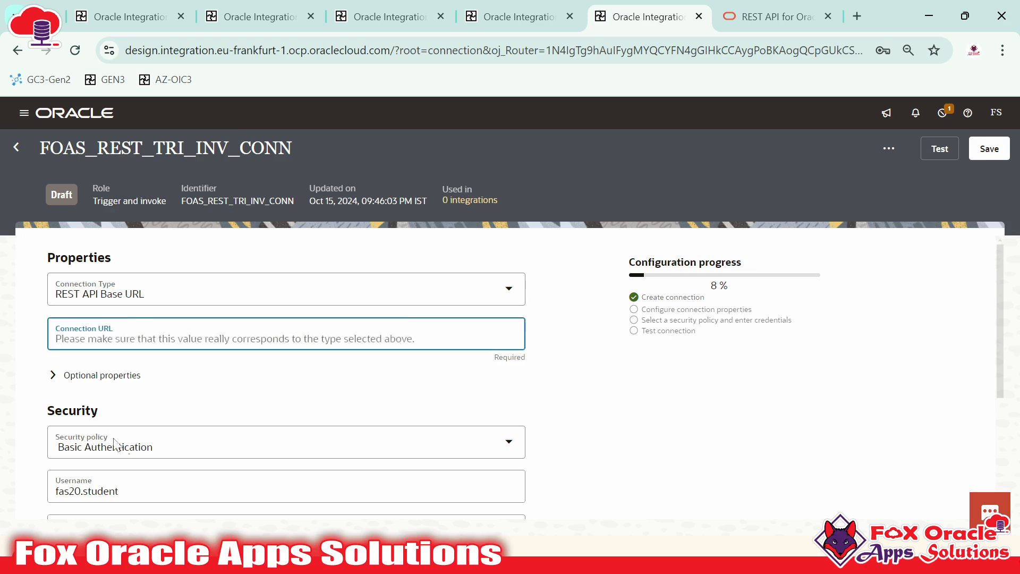
pyautogui.scroll(-2, 114, 473)
pyautogui.scroll(2, 255, 351)
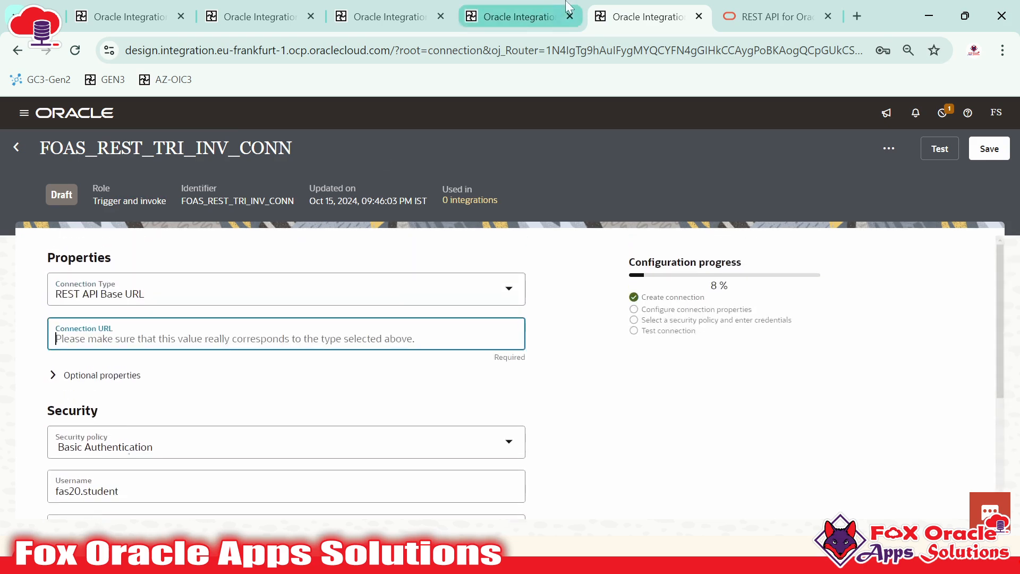
pyautogui.click(526, 14)
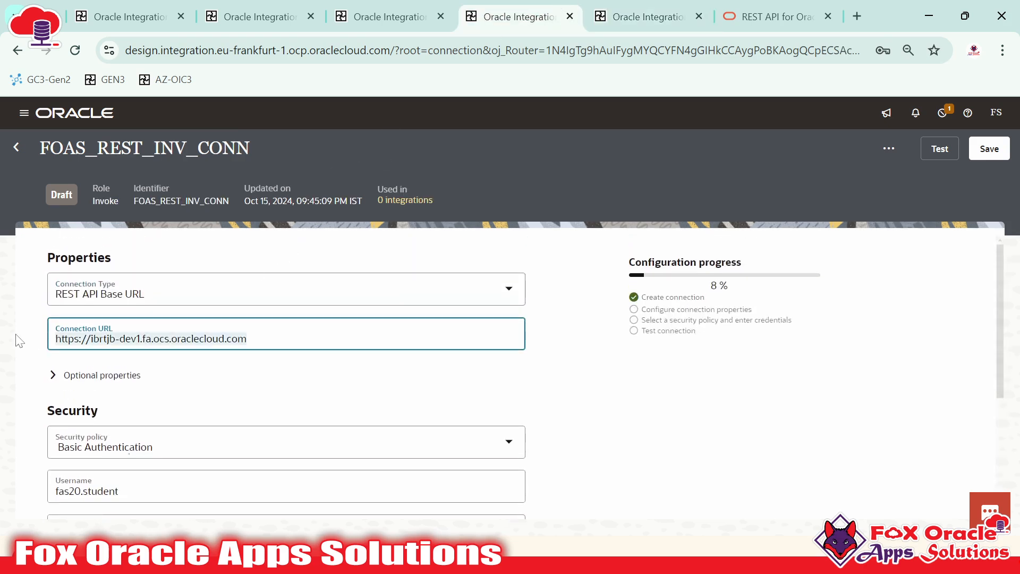
pyautogui.click(648, 17)
pyautogui.write('https://ibrtjb-dev1.fa.ocs.oraclecloud.com')
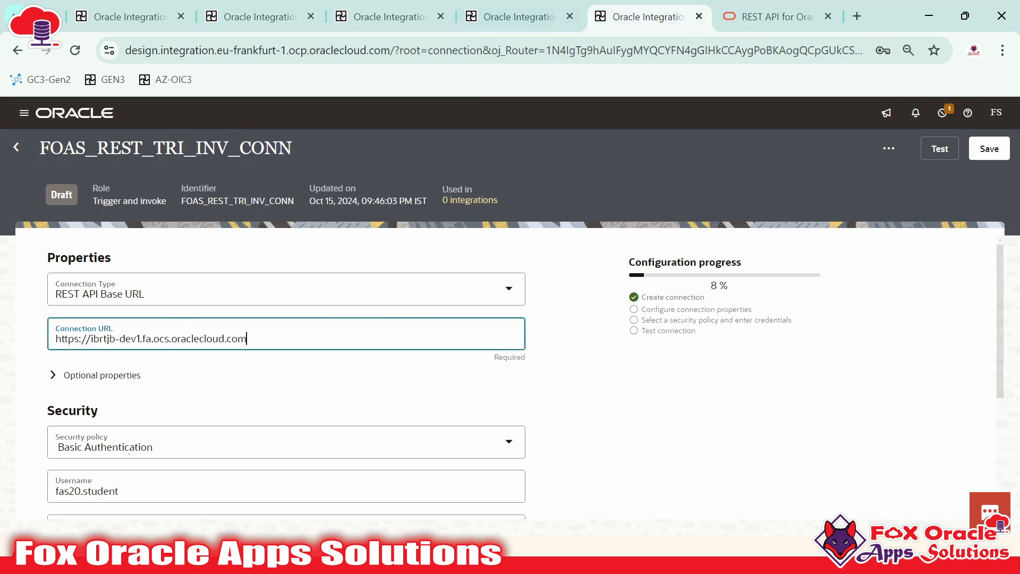
pyautogui.click(573, 410)
# Check FOAS_REST_TRI_CONN's Trigger role and Configured status
pyautogui.click(332, 6)
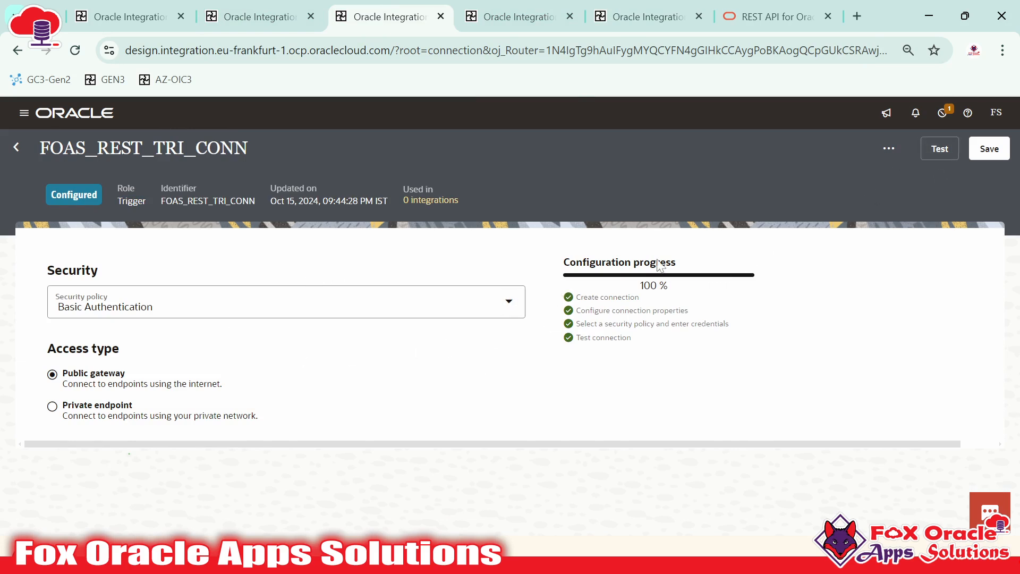
pyautogui.moveTo(118, 201); pyautogui.dragTo(132, 201)
pyautogui.click(110, 202)
pyautogui.moveTo(50, 195); pyautogui.dragTo(100, 194)
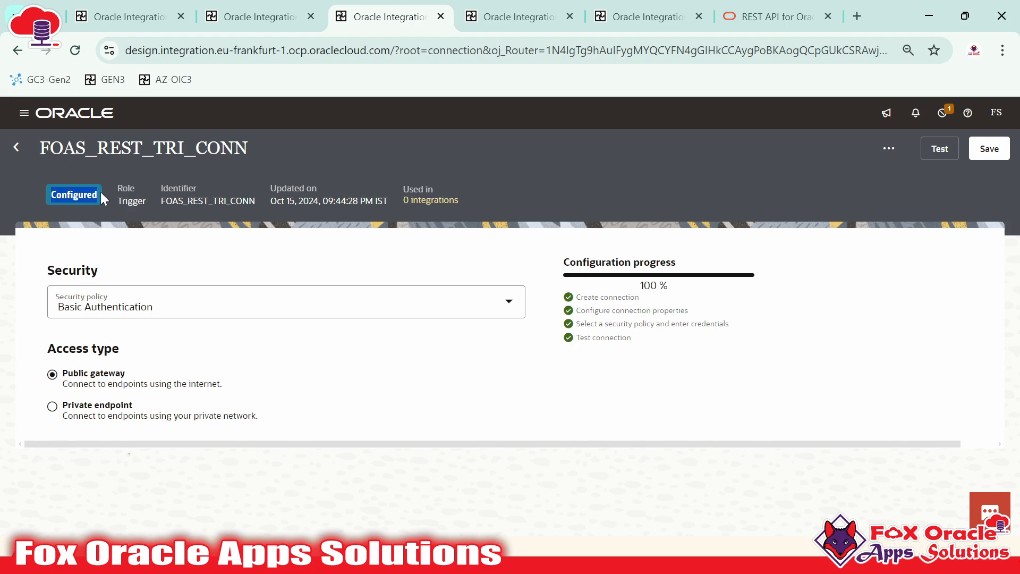
pyautogui.click(36, 208)
pyautogui.moveTo(50, 195); pyautogui.dragTo(107, 195)
# Save FOAS_REST_TRI_CONN and dismiss the save confirmation
pyautogui.click(980, 149)
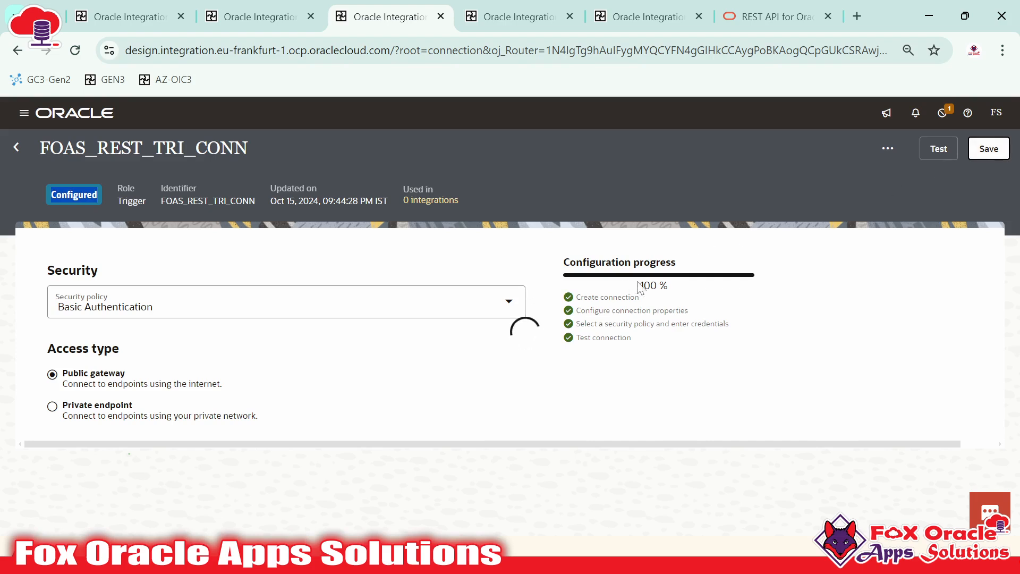
pyautogui.hotkey('ctrl', 'a')
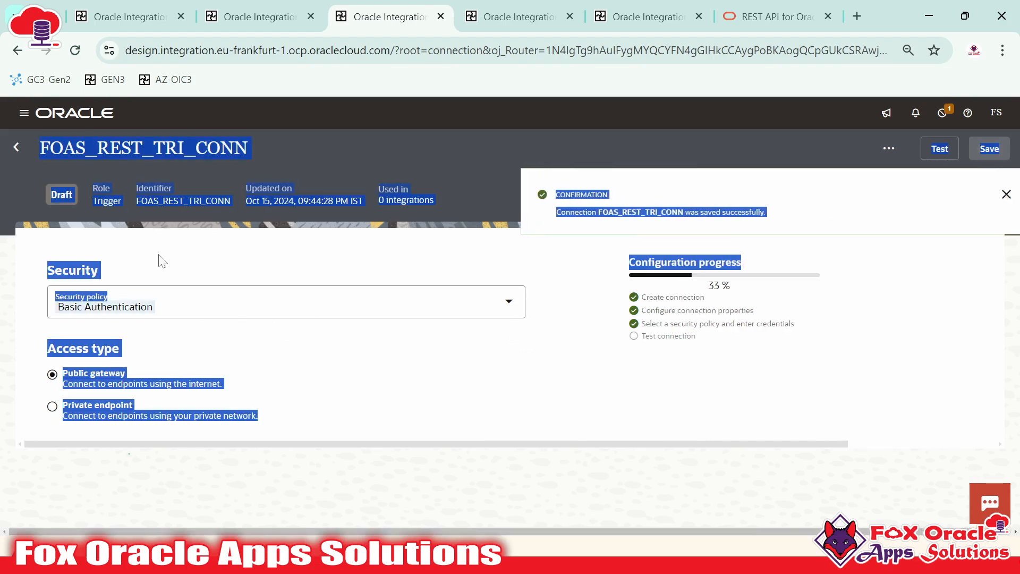
pyautogui.click(993, 193)
# Back on the Connections list, search for 'FOAS_REST'
pyautogui.click(17, 151)
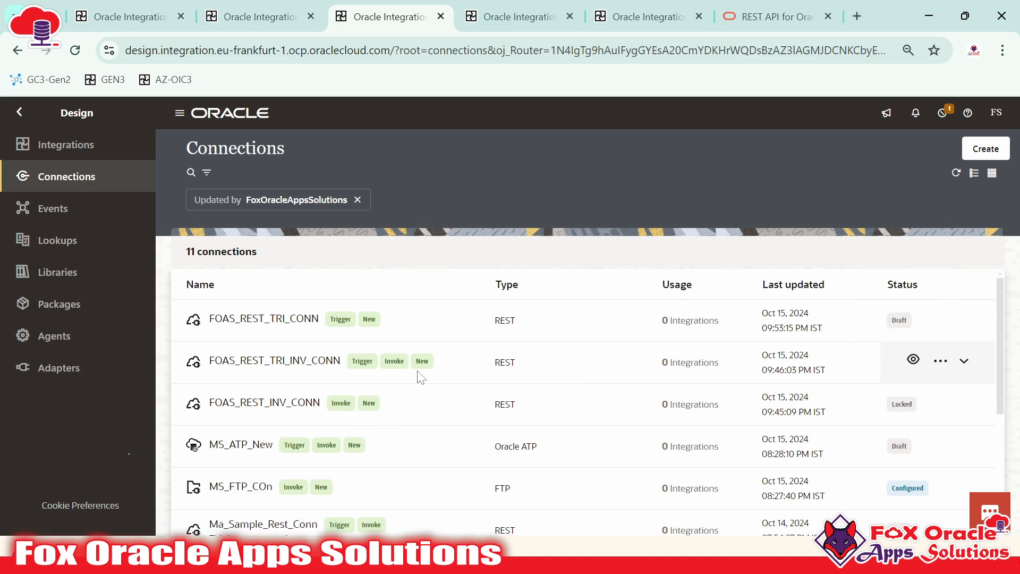
pyautogui.click(191, 173)
pyautogui.write('F')
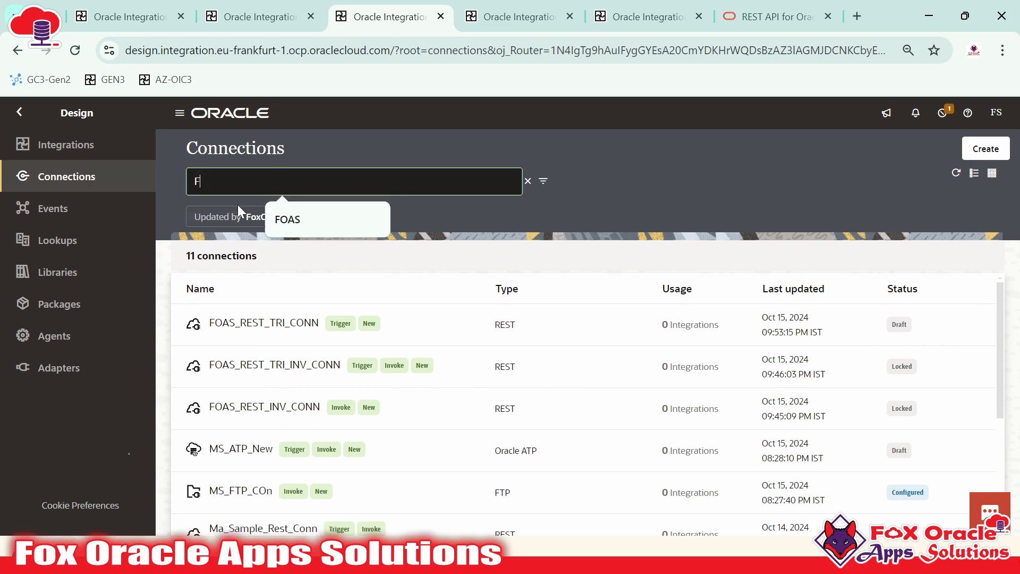
pyautogui.write('OAS')
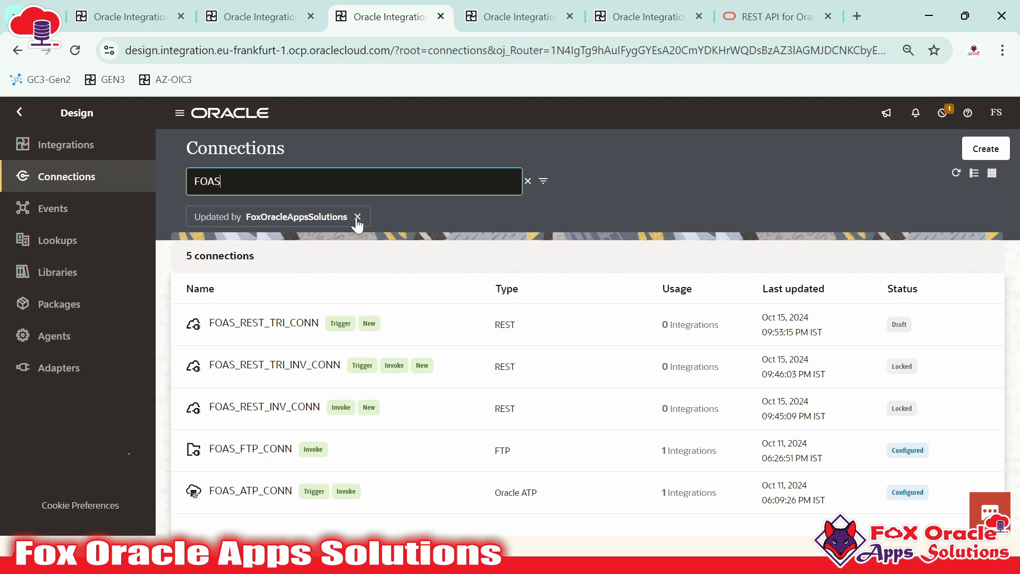
pyautogui.write('_REST')
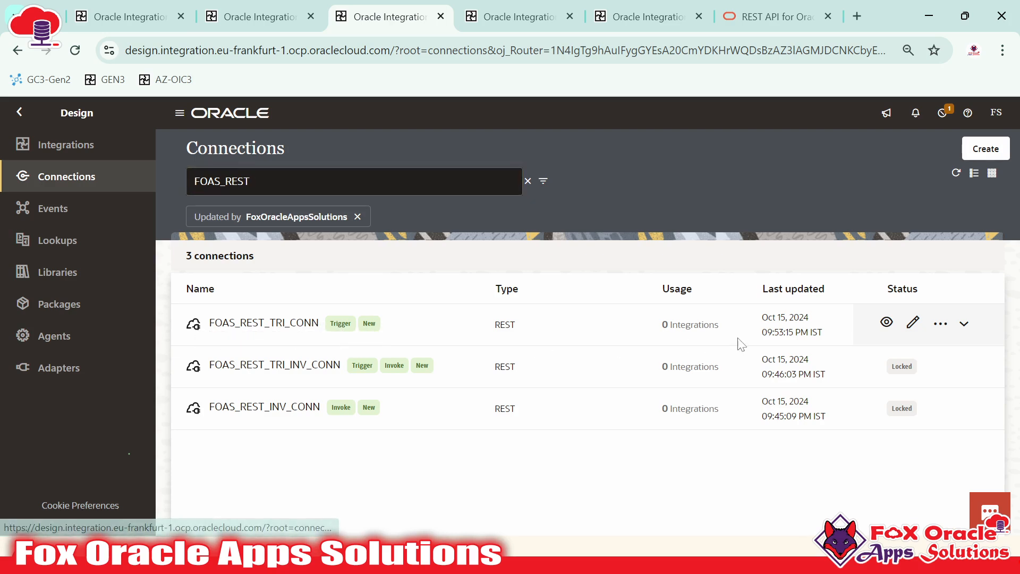
# Test FOAS_REST_TRI_CONN, confirming the test step and 100 % progress
pyautogui.click(910, 325)
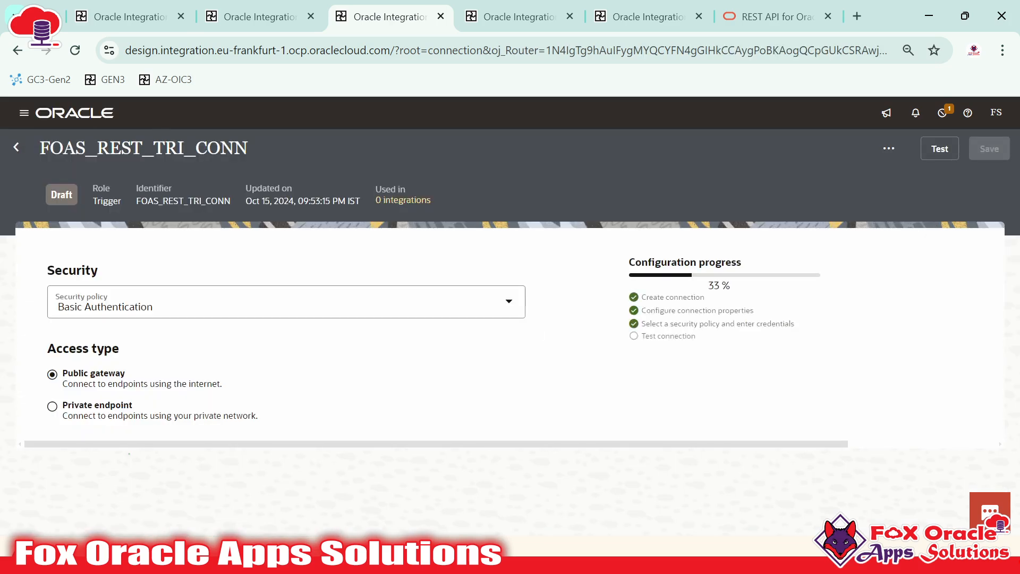
pyautogui.click(939, 149)
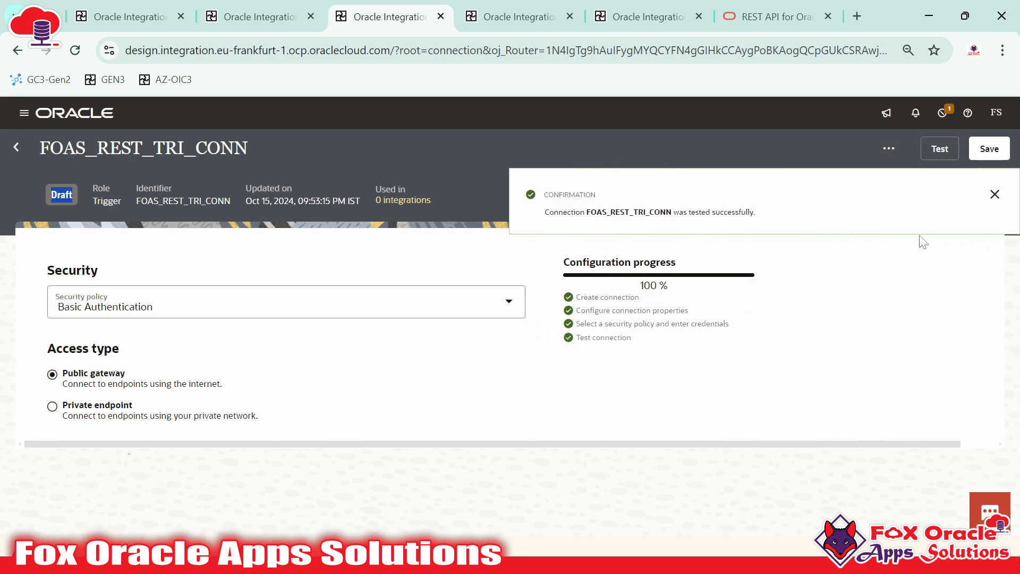
pyautogui.click(991, 194)
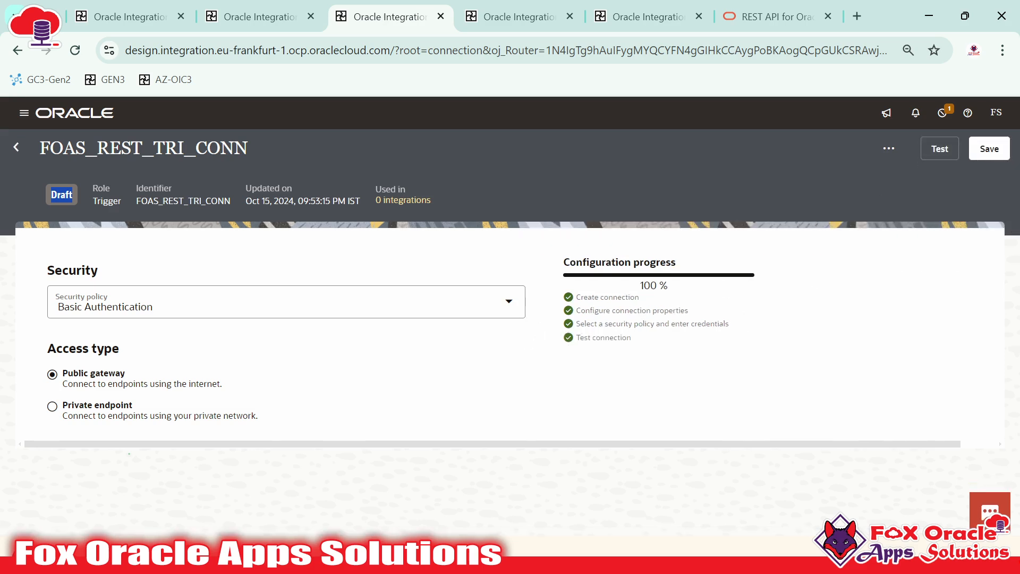
pyautogui.moveTo(580, 338); pyautogui.dragTo(627, 338)
pyautogui.moveTo(634, 338); pyautogui.dragTo(574, 340)
pyautogui.moveTo(626, 285); pyautogui.dragTo(682, 286)
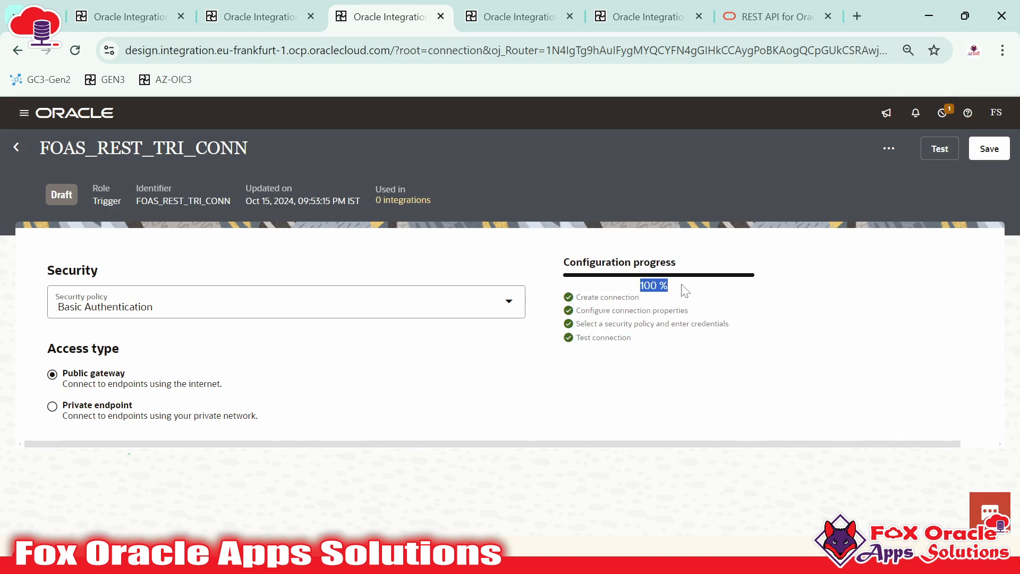
pyautogui.click(528, 266)
# Save the tested connection, confirm it shows Configured, and return to the list
pyautogui.click(1000, 161)
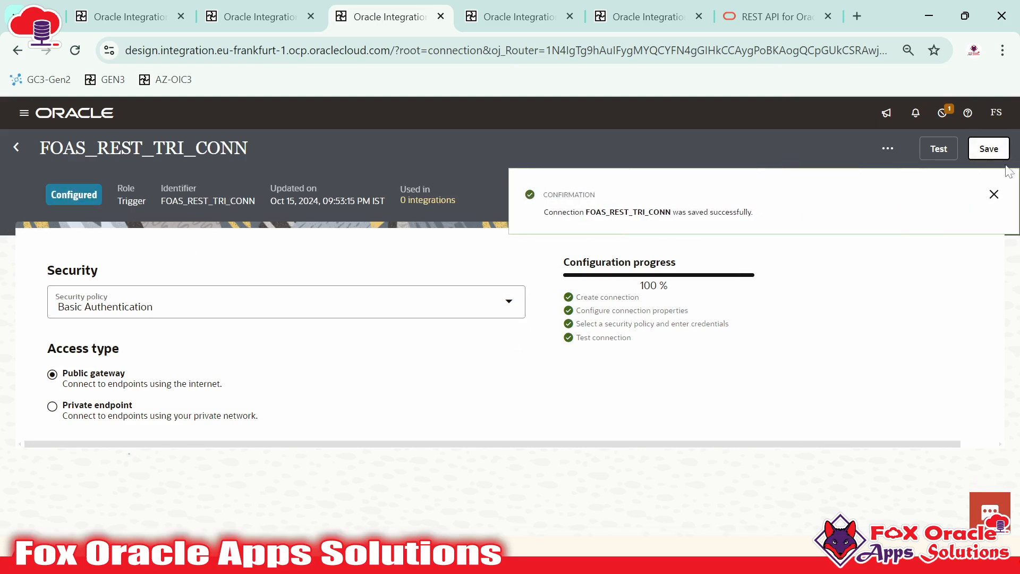
pyautogui.click(991, 196)
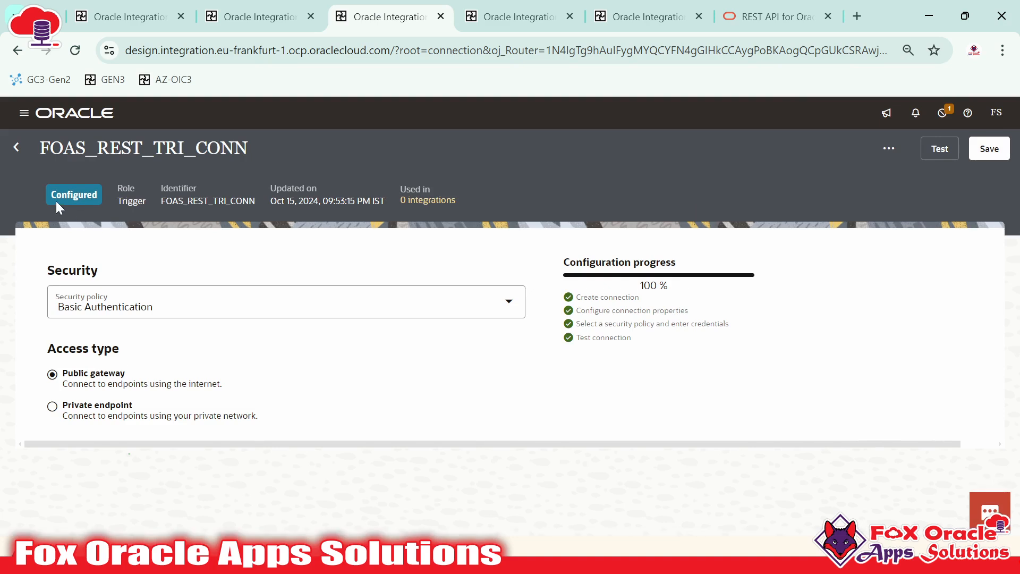
pyautogui.moveTo(51, 194); pyautogui.dragTo(112, 196)
pyautogui.click(308, 202)
pyautogui.click(16, 148)
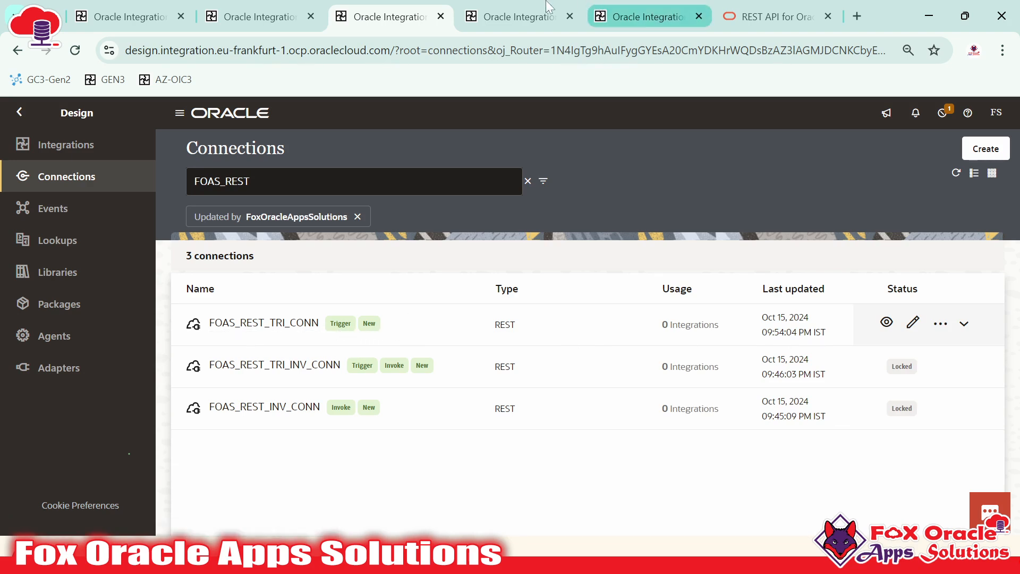
# Test FOAS_REST_INV_CONN and save it
pyautogui.hotkey('ctrl', 'Tab')
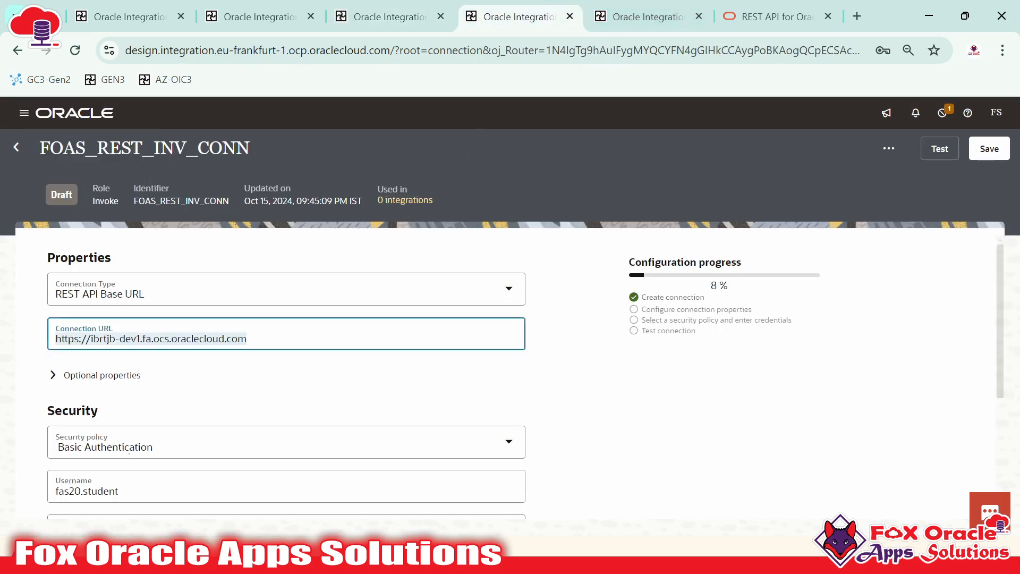
pyautogui.moveTo(154, 149); pyautogui.dragTo(186, 149)
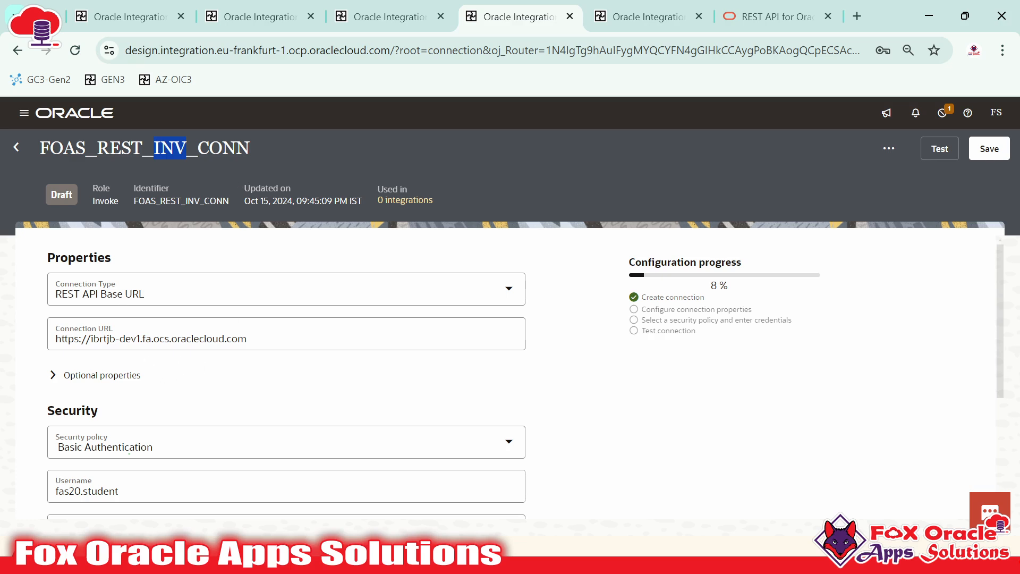
pyautogui.scroll(-5, 118, 380)
pyautogui.scroll(5, 940, 282)
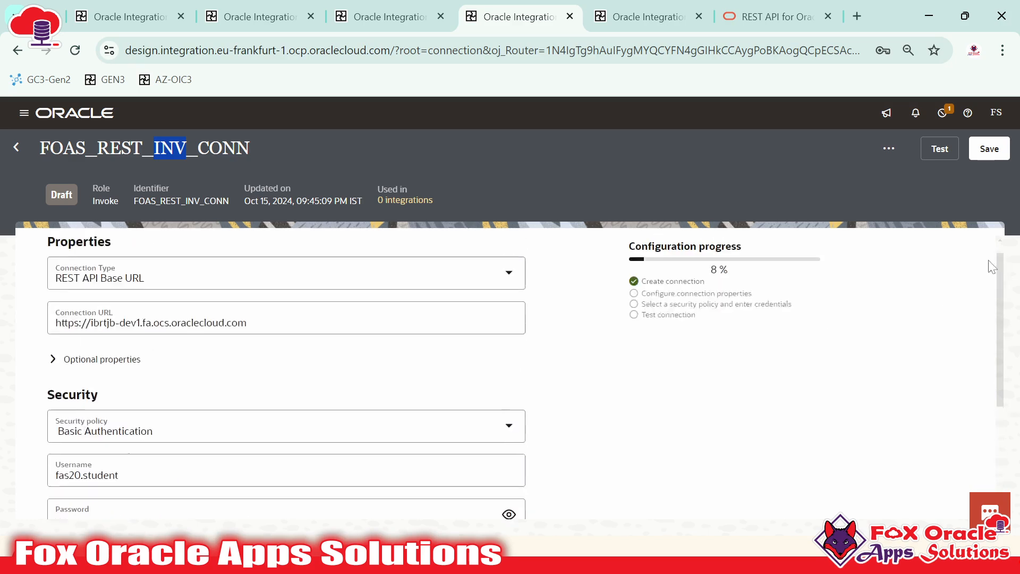
pyautogui.click(939, 149)
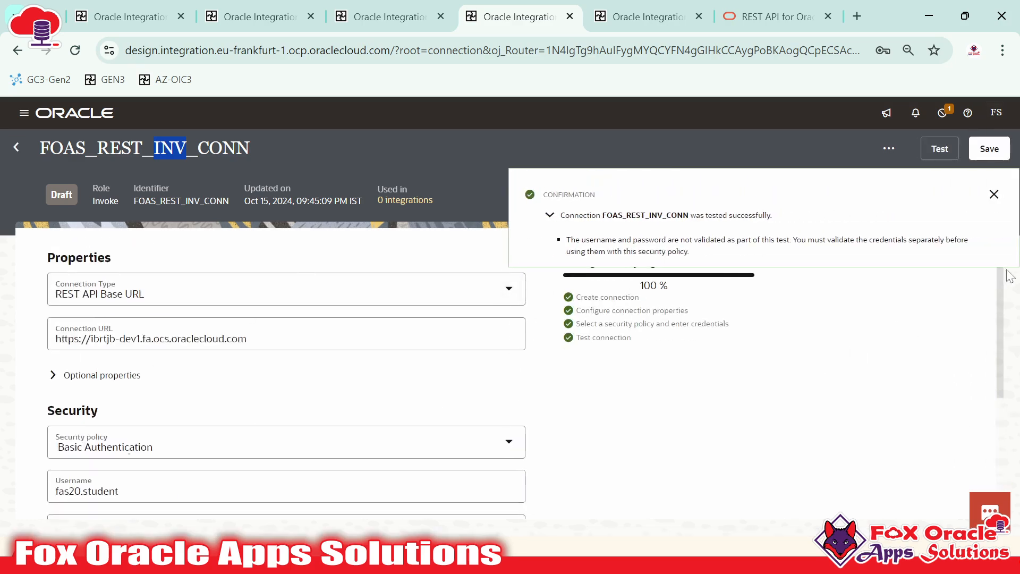
pyautogui.click(993, 194)
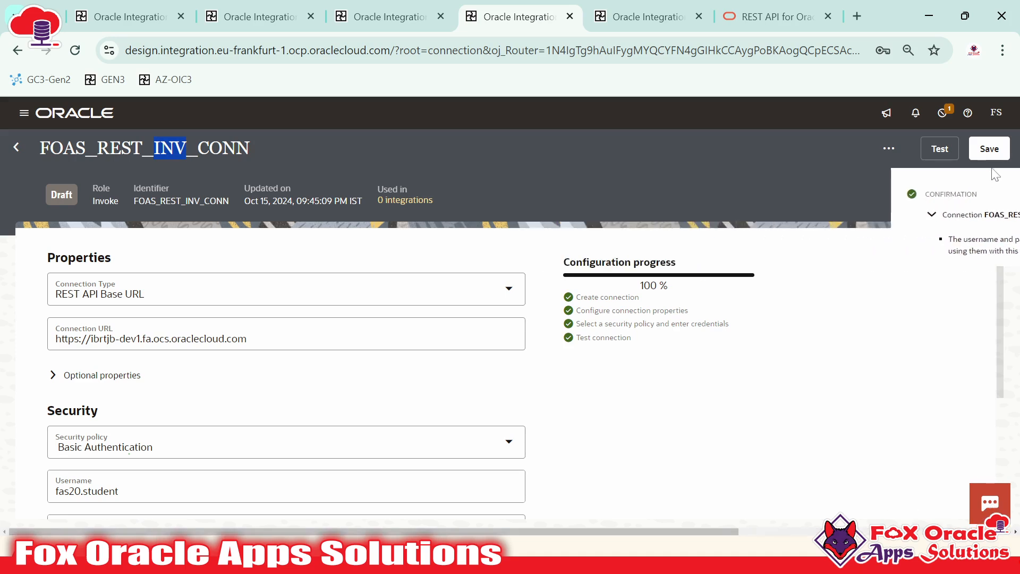
pyautogui.click(997, 149)
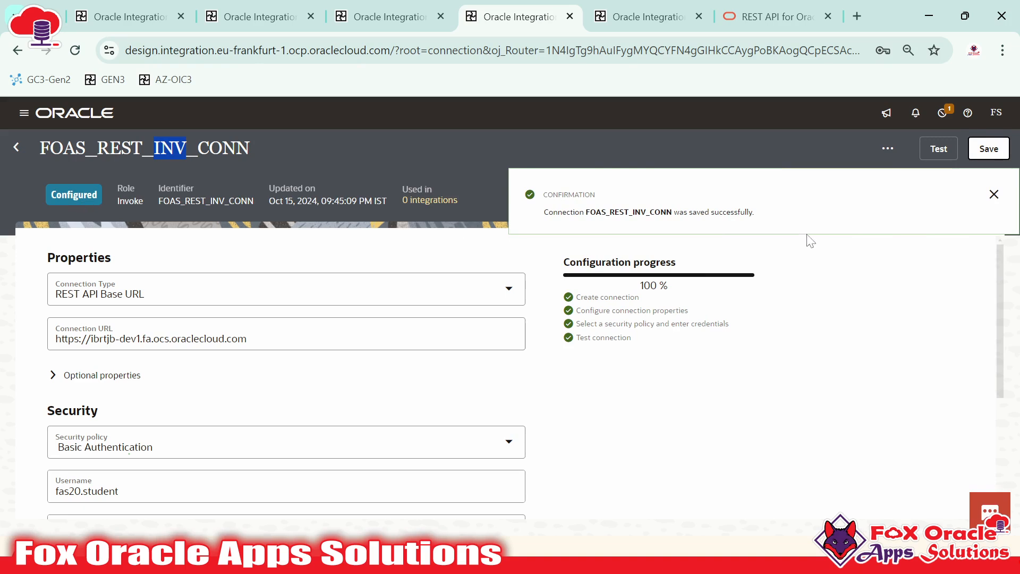
pyautogui.click(994, 195)
# Check the Basic Authentication username and password fields, dismissing saved-password suggestions
pyautogui.scroll(-3, 88, 366)
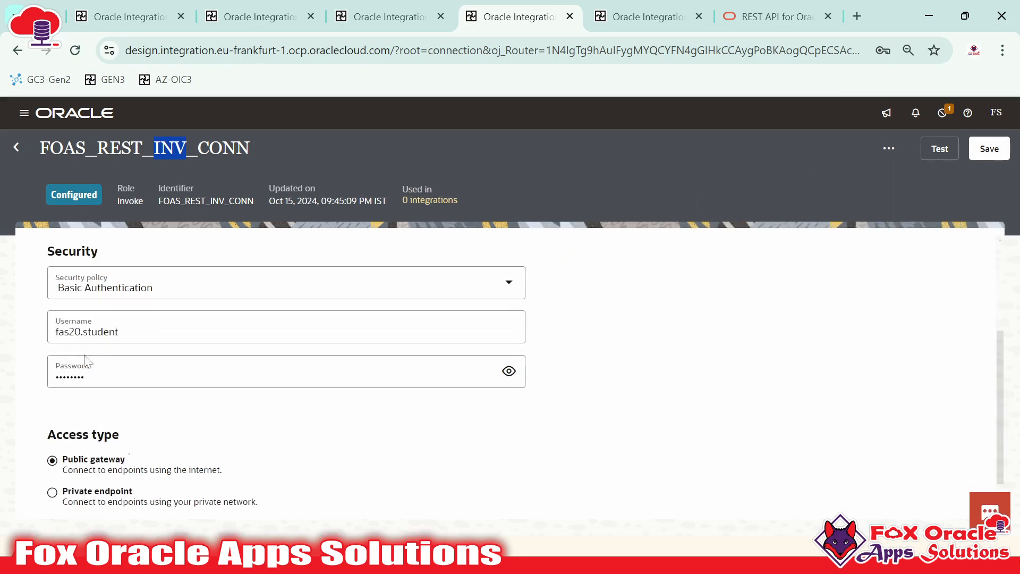
pyautogui.moveTo(55, 331); pyautogui.dragTo(121, 335)
pyautogui.click(83, 374)
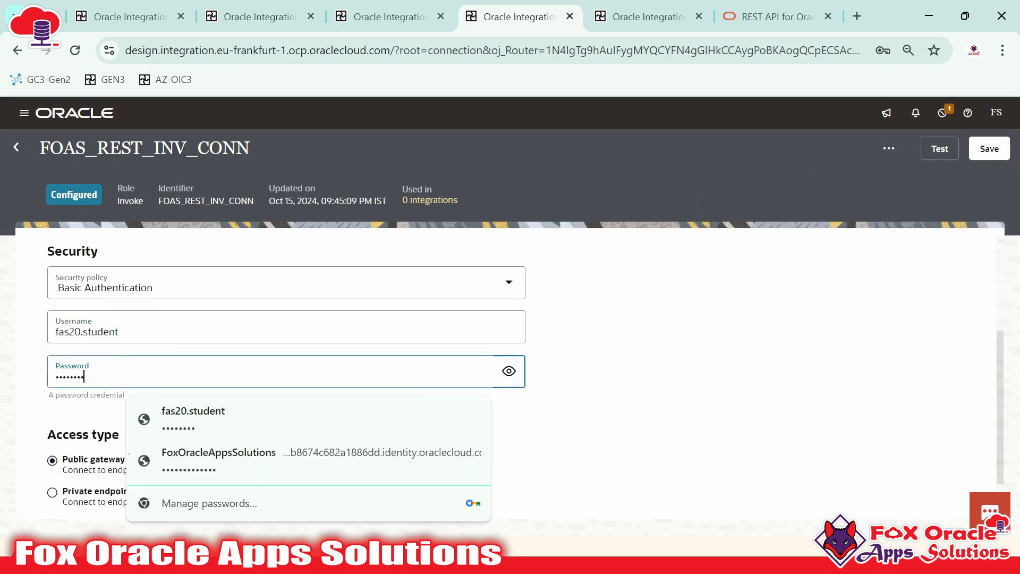
pyautogui.click(713, 400)
pyautogui.scroll(2, 337, 410)
pyautogui.scroll(-1, 109, 331)
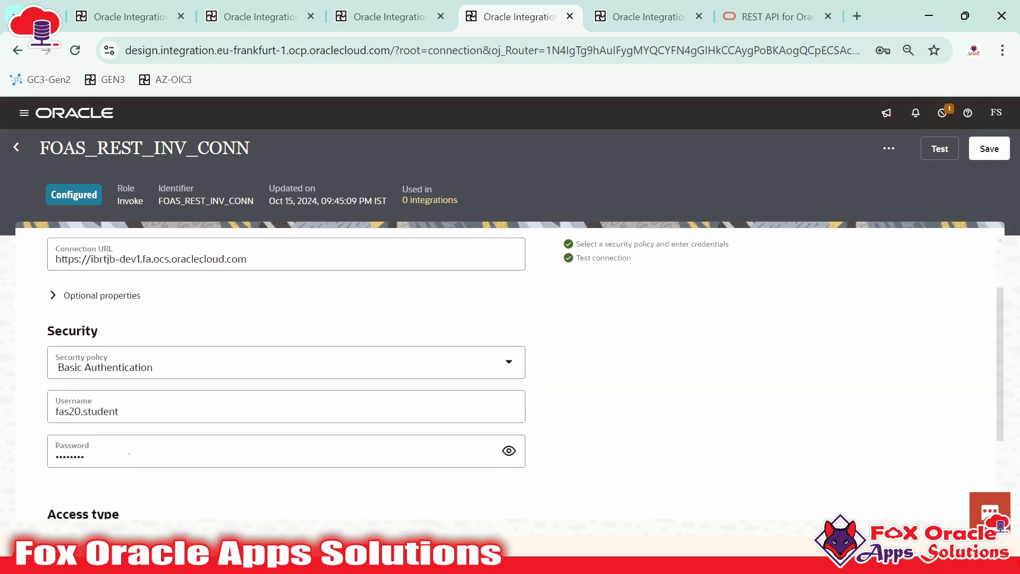
pyautogui.click(126, 412)
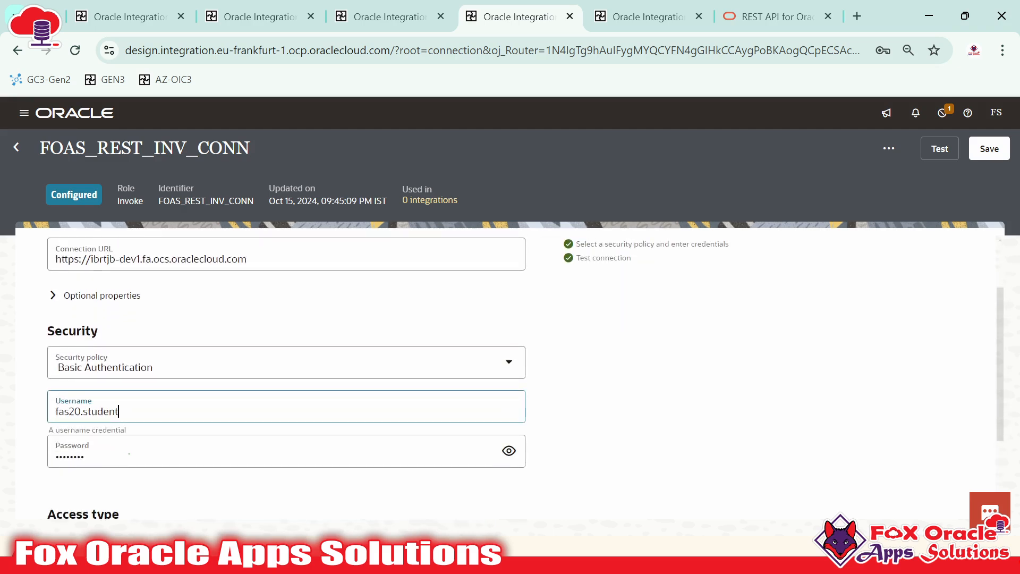
pyautogui.click(123, 455)
pyautogui.click(674, 433)
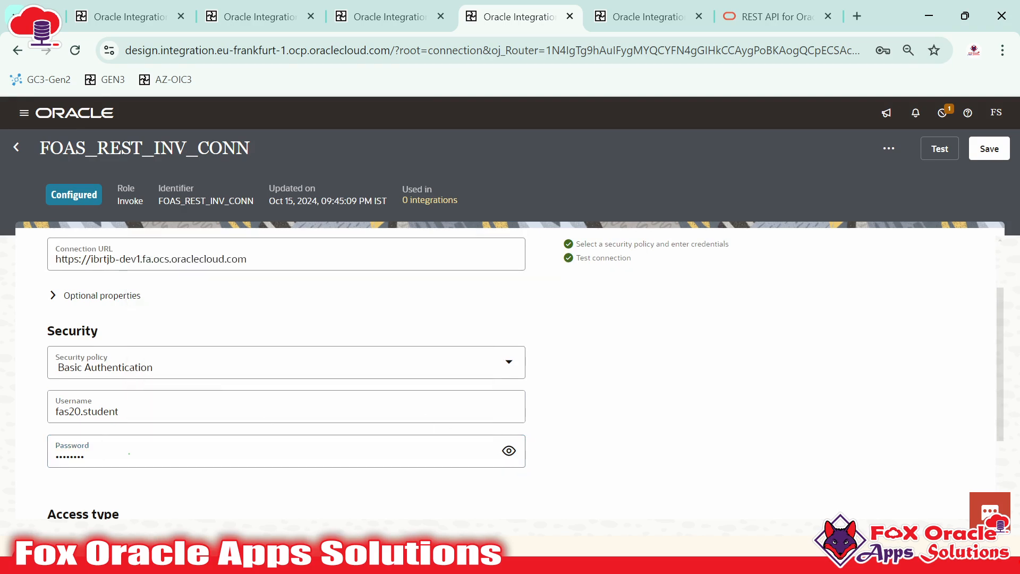
pyautogui.scroll(2, 223, 392)
# Verify the connection URL and save FOAS_REST_INV_CONN again
pyautogui.moveTo(159, 339); pyautogui.dragTo(249, 339)
pyautogui.click(276, 376)
pyautogui.scroll(-2, 616, 393)
pyautogui.scroll(2, 685, 436)
pyautogui.click(988, 149)
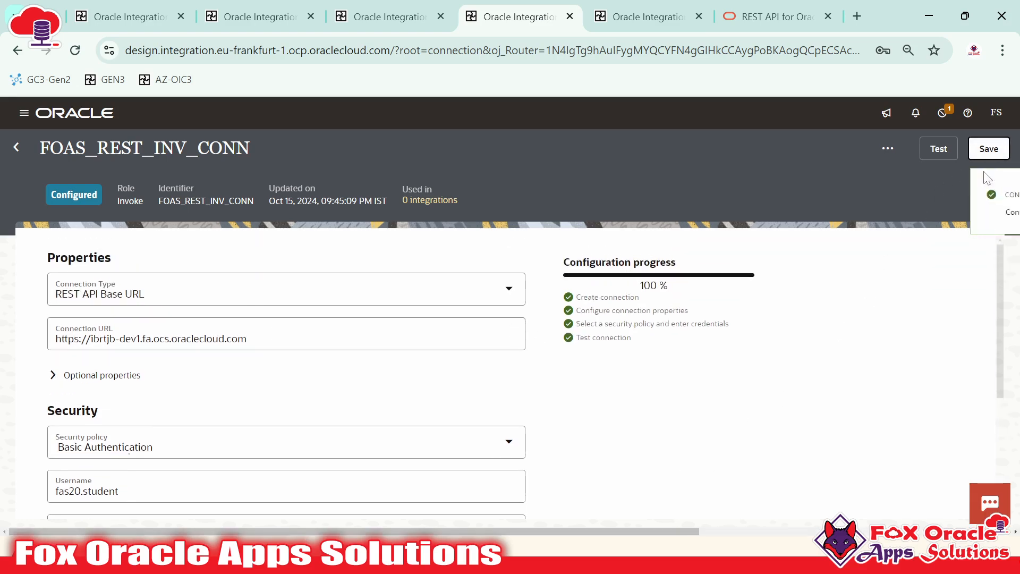
pyautogui.click(998, 197)
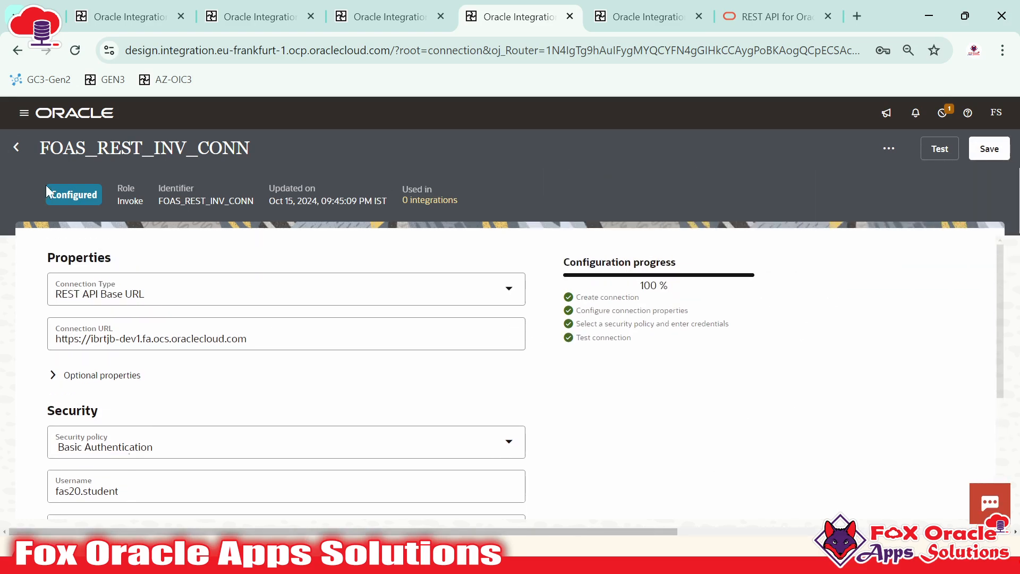
pyautogui.moveTo(49, 194); pyautogui.dragTo(68, 195)
pyautogui.click(116, 158)
# Filter Connections by 'FOAS_REST' to confirm FOAS_REST_INV_CONN is Configured
pyautogui.click(16, 148)
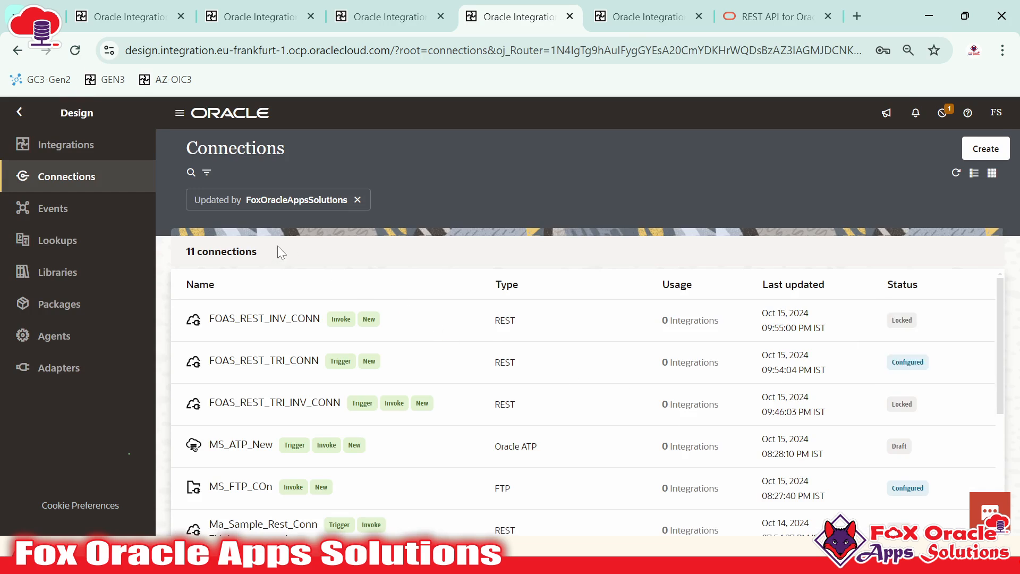
pyautogui.click(191, 173)
pyautogui.write('FO')
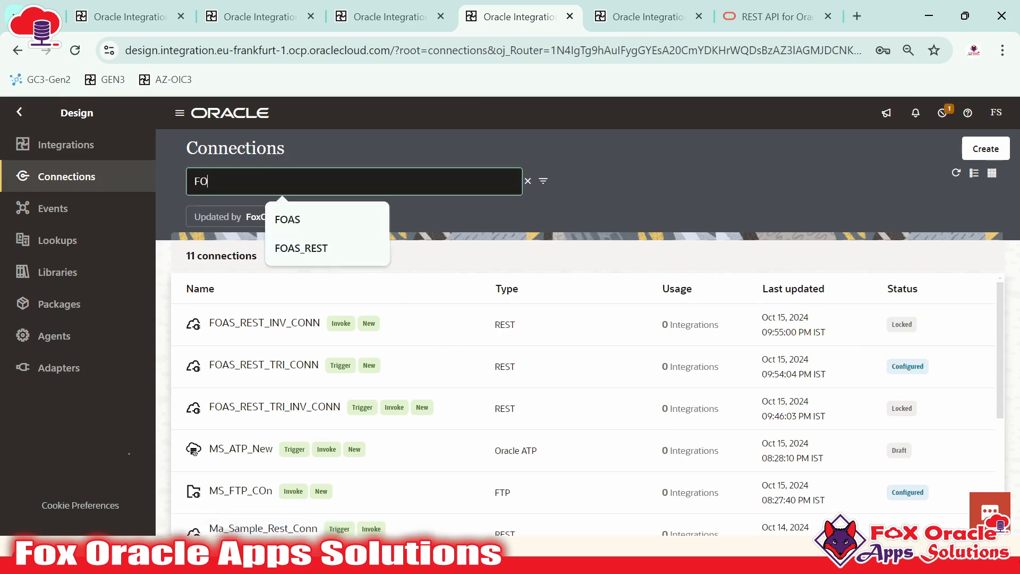
pyautogui.write('AS_RES')
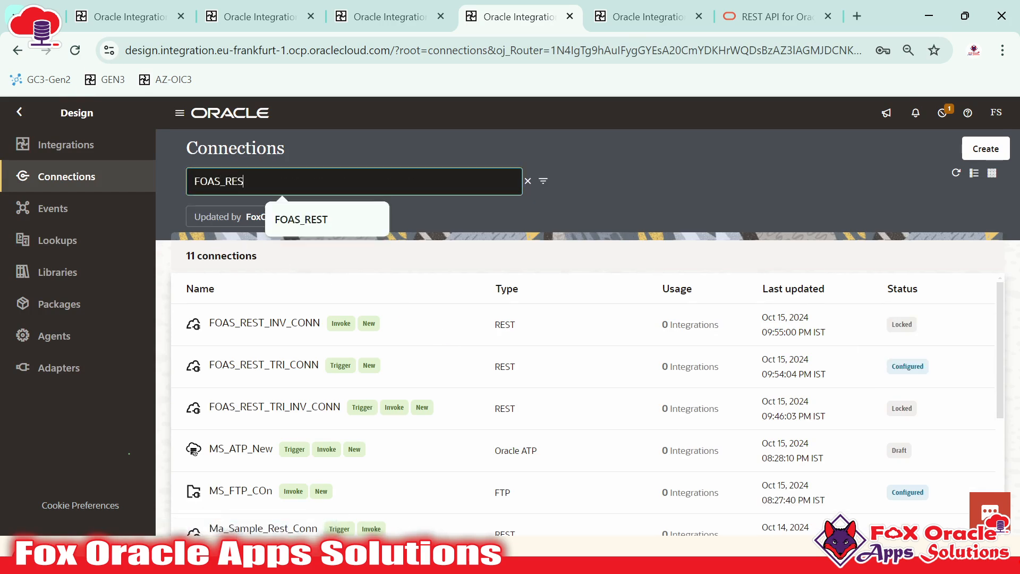
pyautogui.write('T')
pyautogui.press('Return')
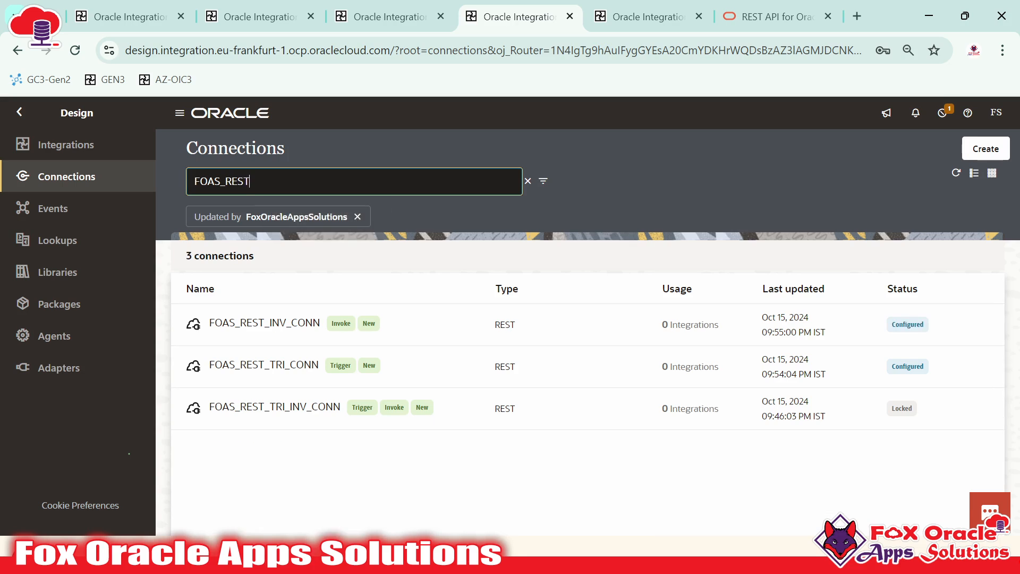
pyautogui.moveTo(907, 324)
# Test FOAS_REST_TRI_INV_CONN, taking its progress from 8 % to 100 %
pyautogui.click(643, 16)
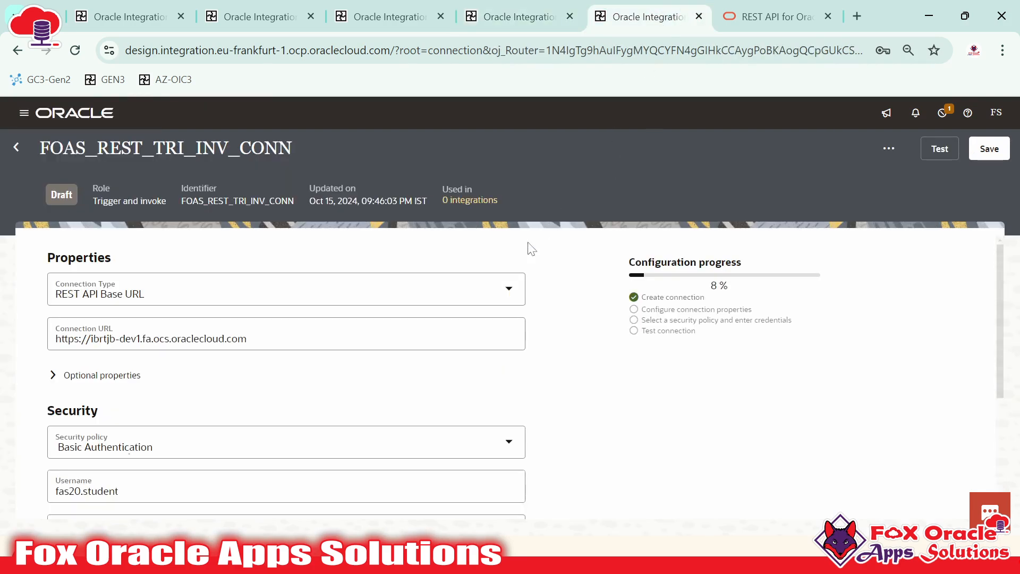
pyautogui.scroll(-3, 272, 386)
pyautogui.scroll(3, 198, 429)
pyautogui.moveTo(711, 284); pyautogui.dragTo(728, 286)
pyautogui.click(939, 150)
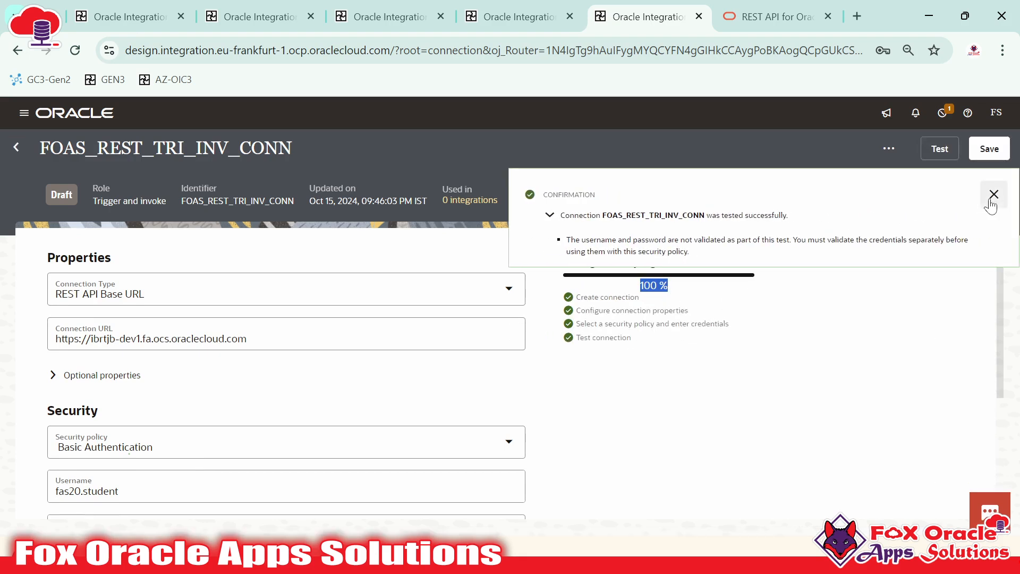
pyautogui.click(993, 194)
pyautogui.doubleClick(649, 286)
pyautogui.click(677, 277)
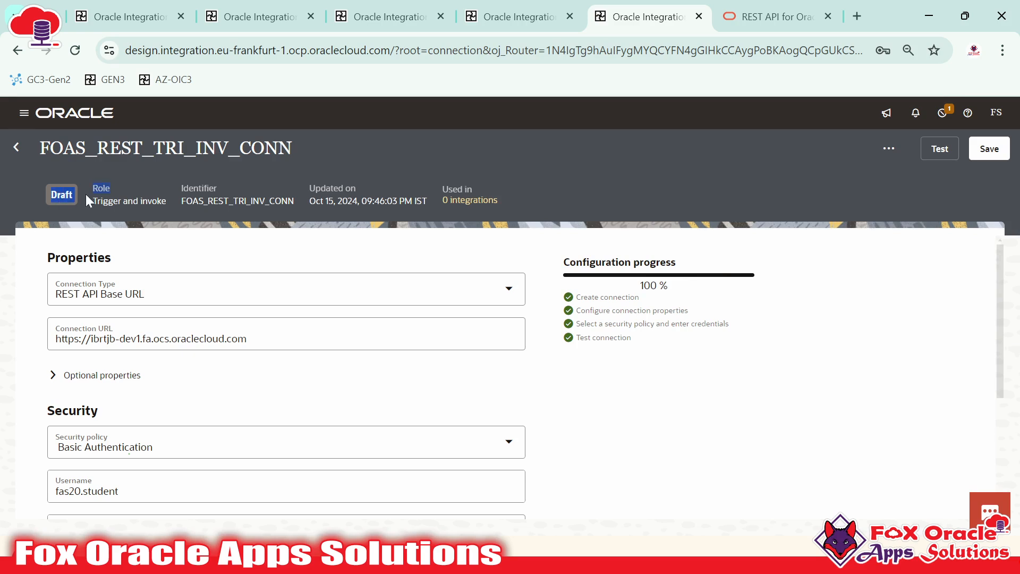
# Save FOAS_REST_TRI_INV_CONN and dismiss the confirmation
pyautogui.click(989, 154)
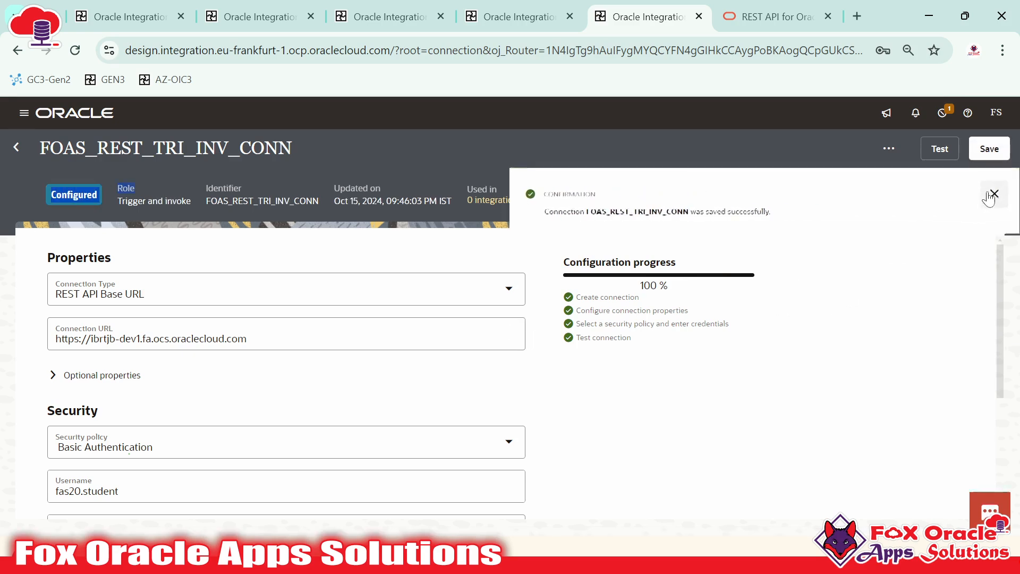
pyautogui.click(993, 195)
pyautogui.click(130, 186)
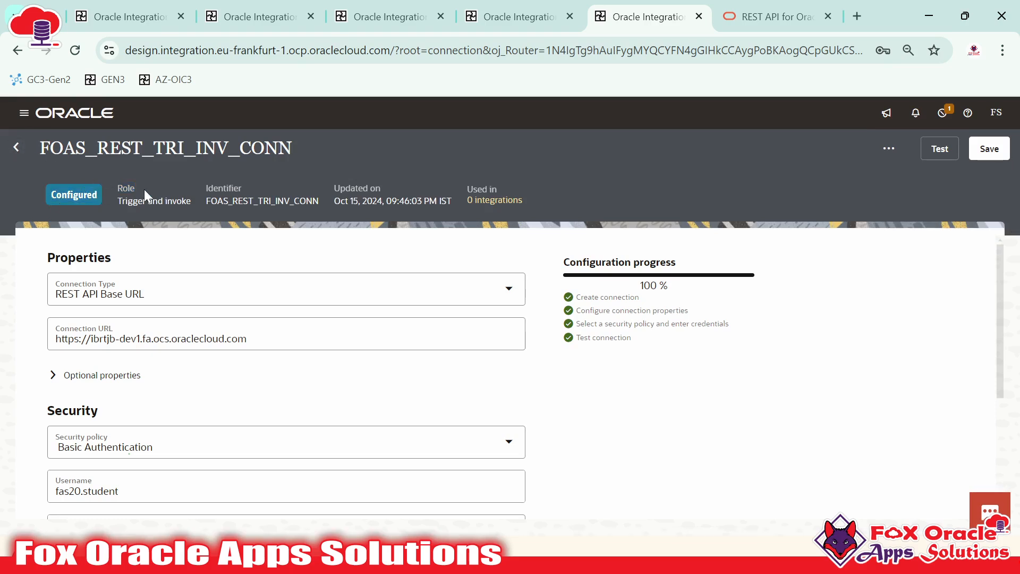
pyautogui.scroll(-4, 153, 361)
pyautogui.scroll(4, 174, 388)
# Back on Connections, filter by 'FOAS_REST' to see all three Configured
pyautogui.click(18, 150)
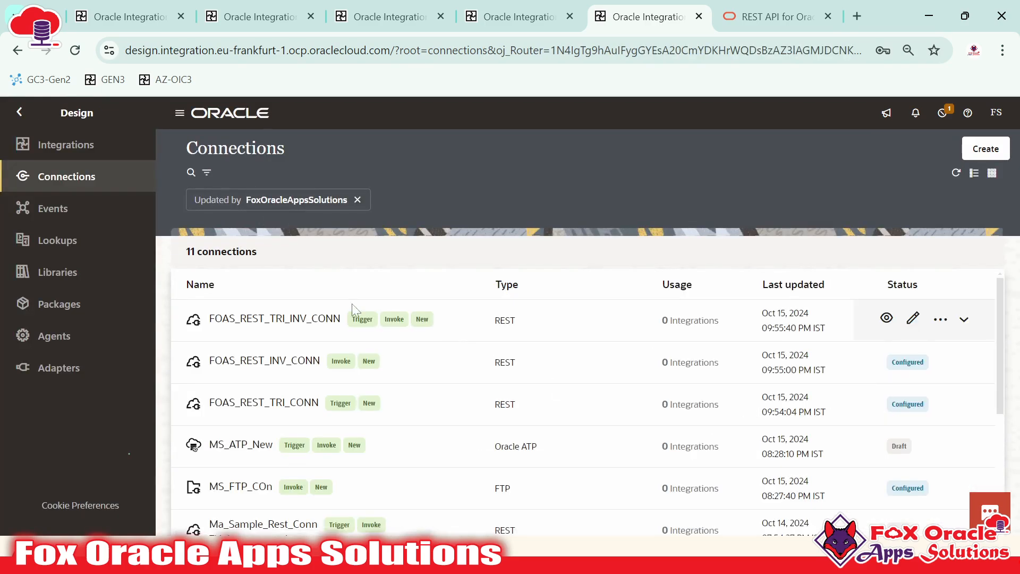
pyautogui.click(191, 173)
pyautogui.write('FOAS_REST')
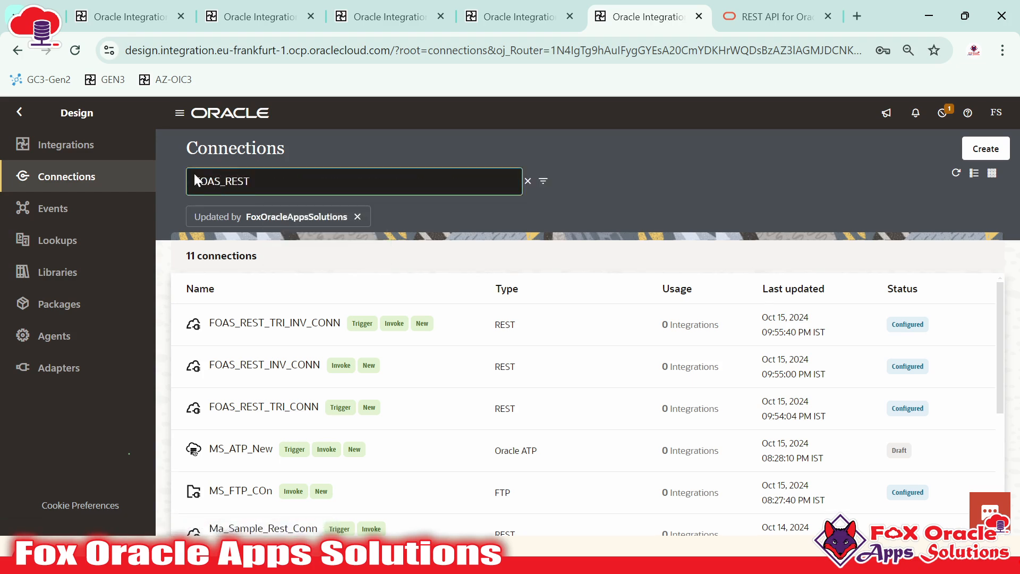
pyautogui.press('Return')
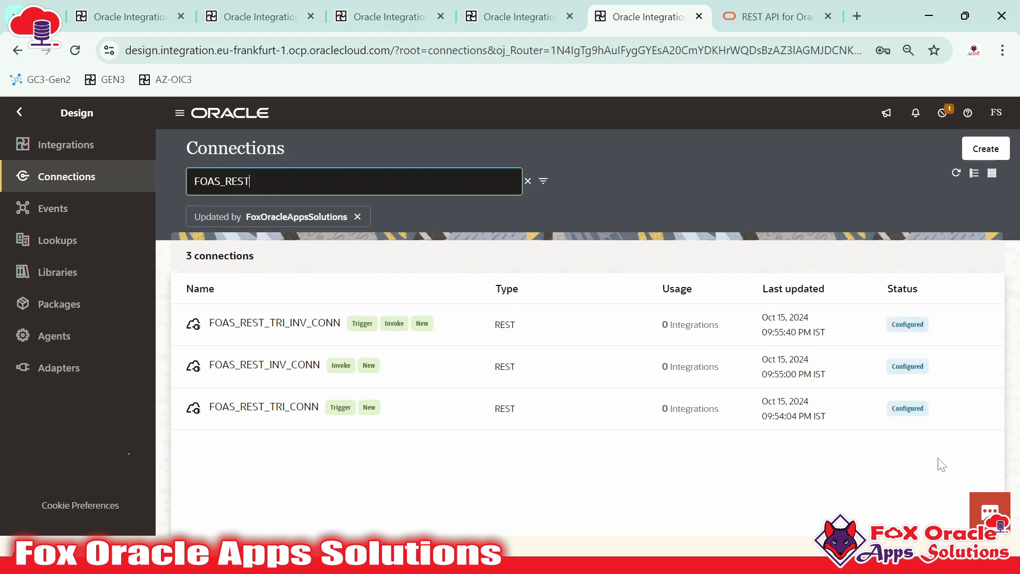
# In XX01, filter the available connections by 'FOAS_REST' copied from the Connections page
pyautogui.click(259, 6)
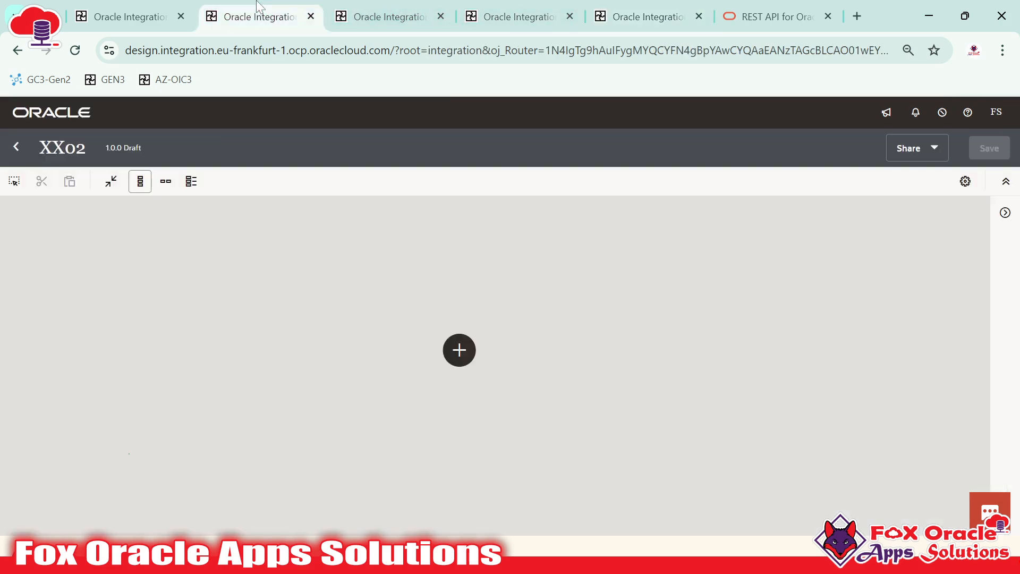
pyautogui.click(133, 16)
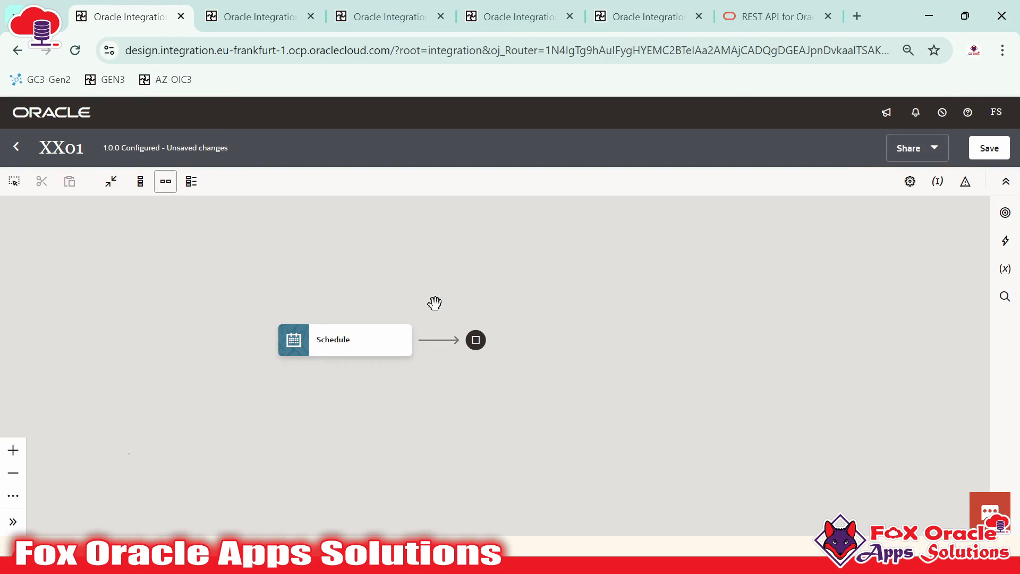
pyautogui.click(1005, 212)
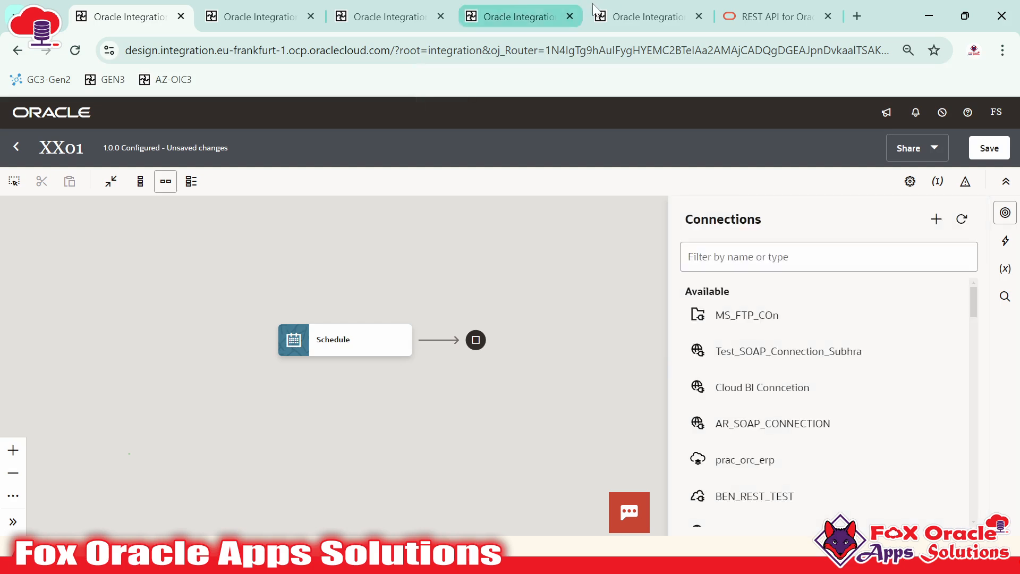
pyautogui.click(616, 15)
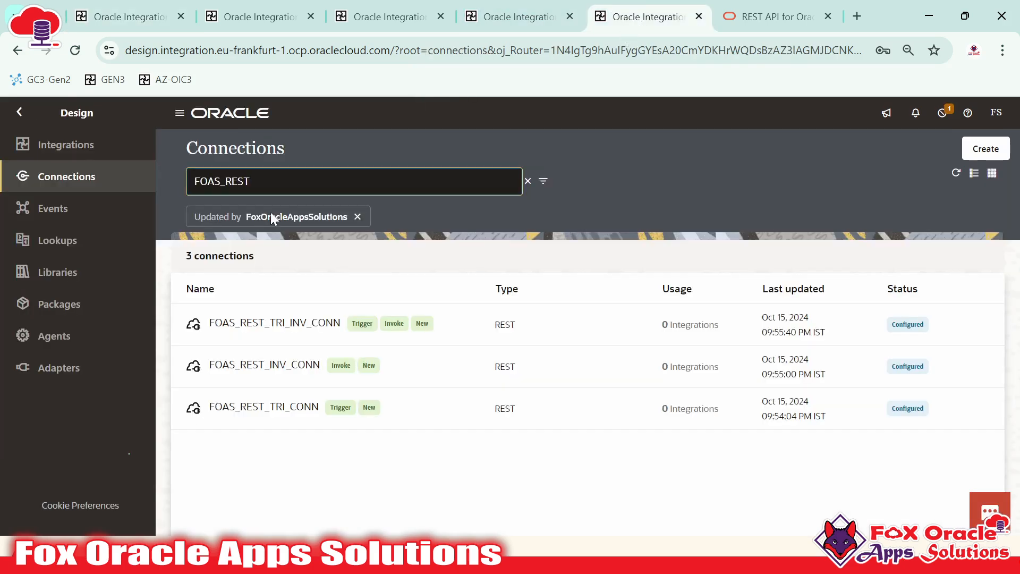
pyautogui.hotkey('ctrl', 'a')
pyautogui.hotkey('ctrl', 'c')
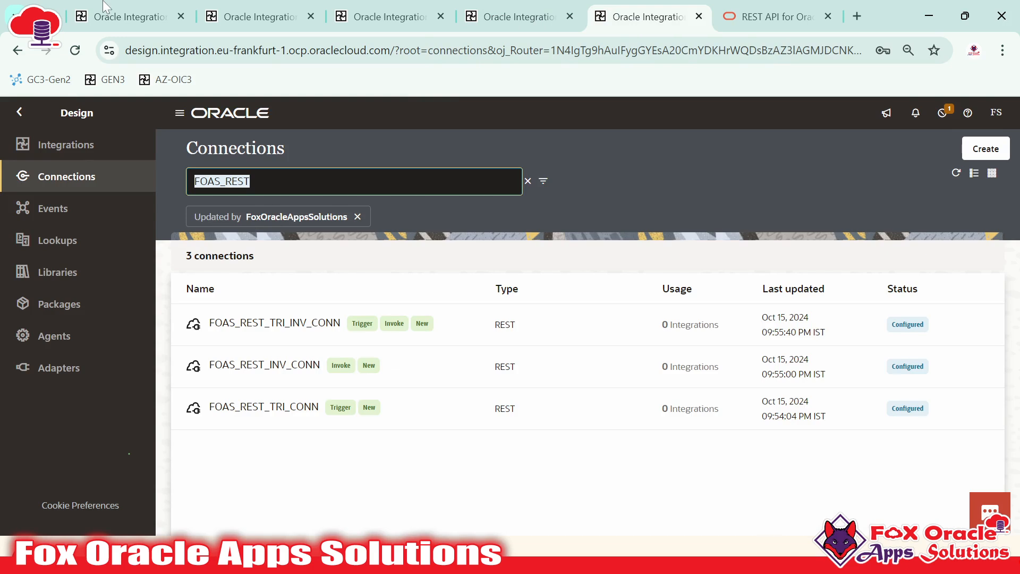
pyautogui.click(159, 14)
pyautogui.click(770, 257)
pyautogui.hotkey('ctrl', 'v')
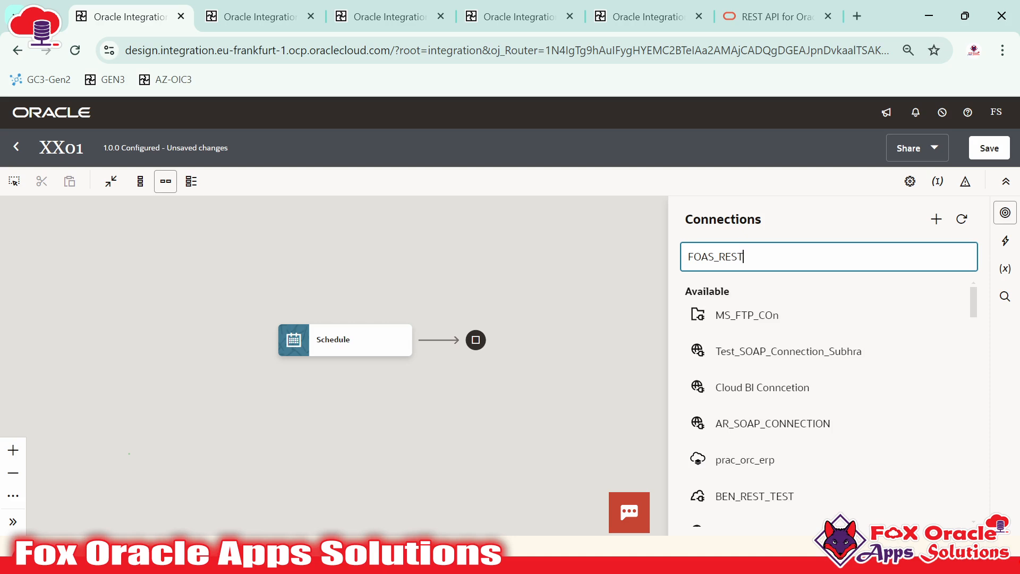
pyautogui.press('Return')
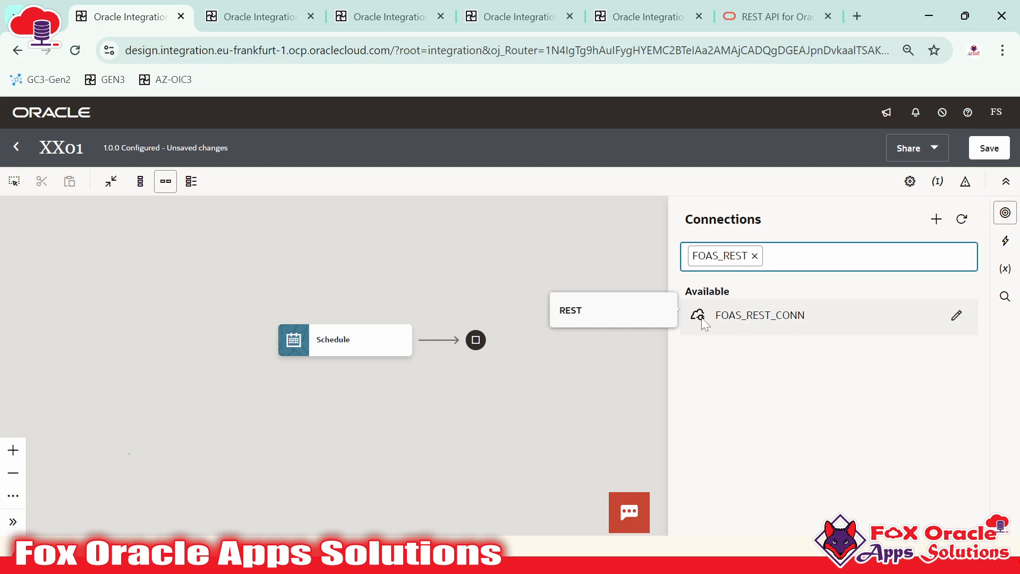
# Recopy 'FOAS_REST' and reapply the filter, showing only FOAS_REST_CONN available
pyautogui.click(765, 256)
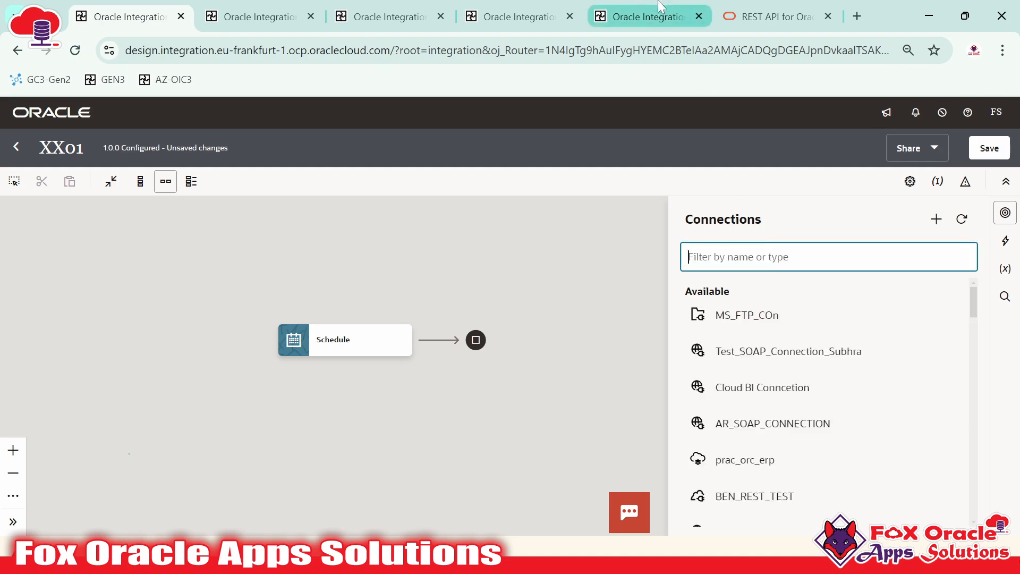
pyautogui.click(683, 8)
pyautogui.click(250, 181)
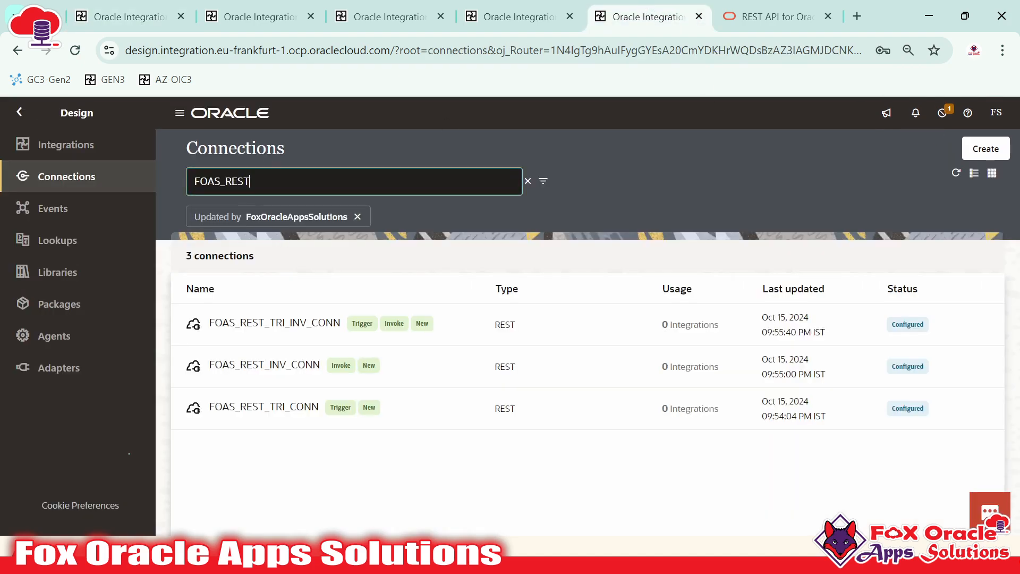
pyautogui.moveTo(237, 181); pyautogui.dragTo(208, 181)
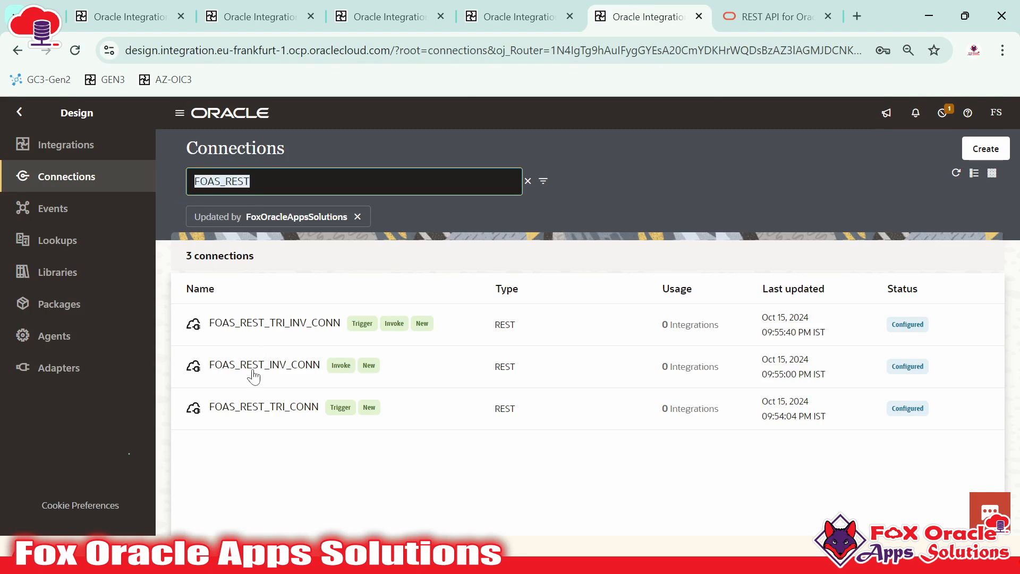
pyautogui.click(106, 11)
pyautogui.hotkey('ctrl', 'v')
pyautogui.press('Return')
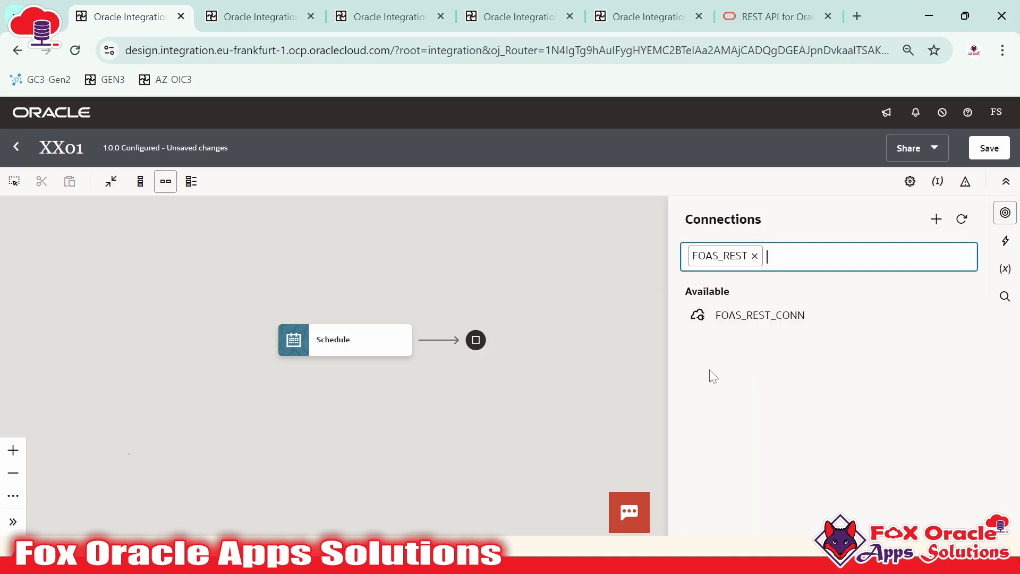
# Close the connections panel, compare with the Connections page, and exit XX01
pyautogui.click(570, 307)
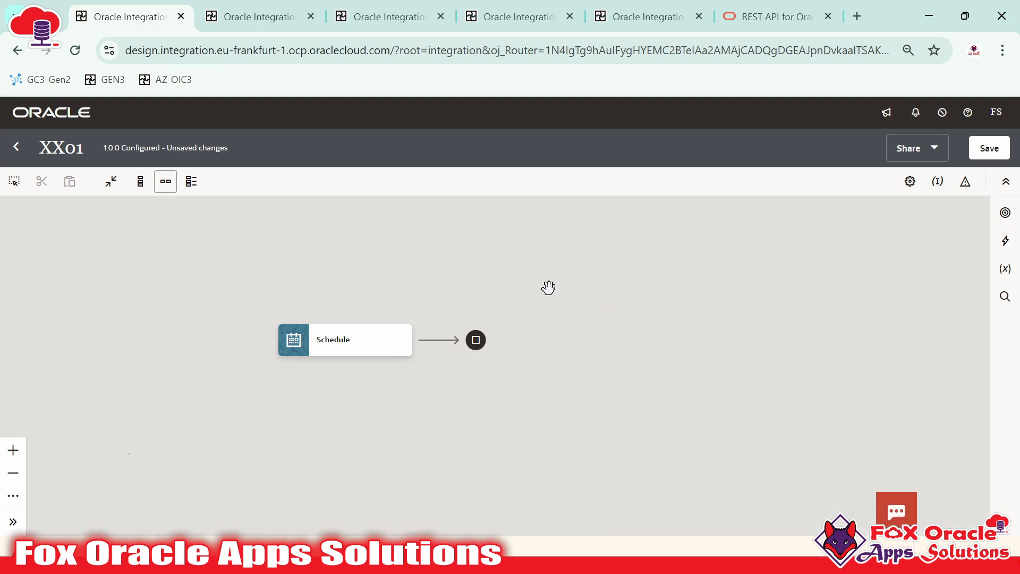
pyautogui.click(647, 16)
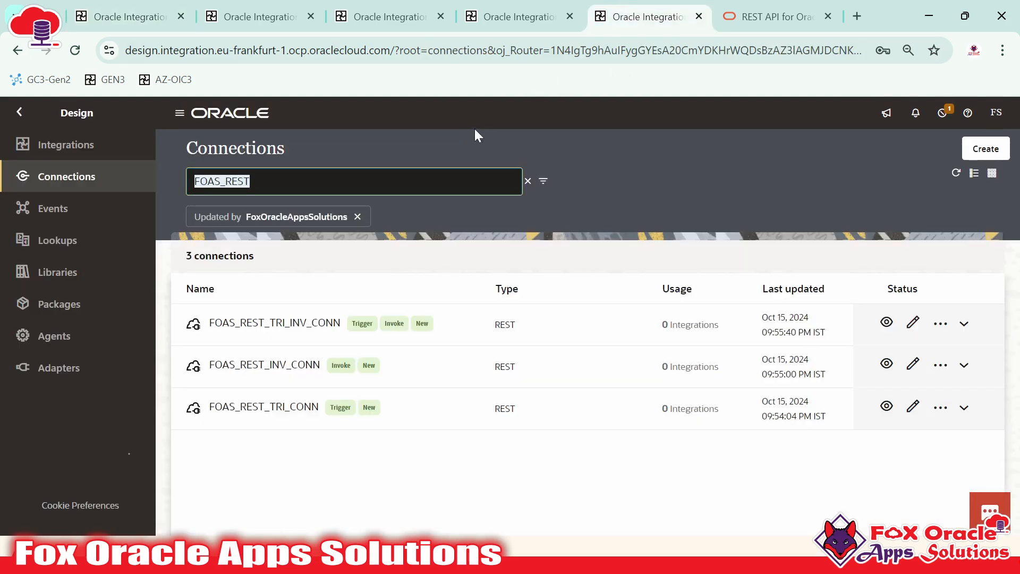
pyautogui.click(128, 17)
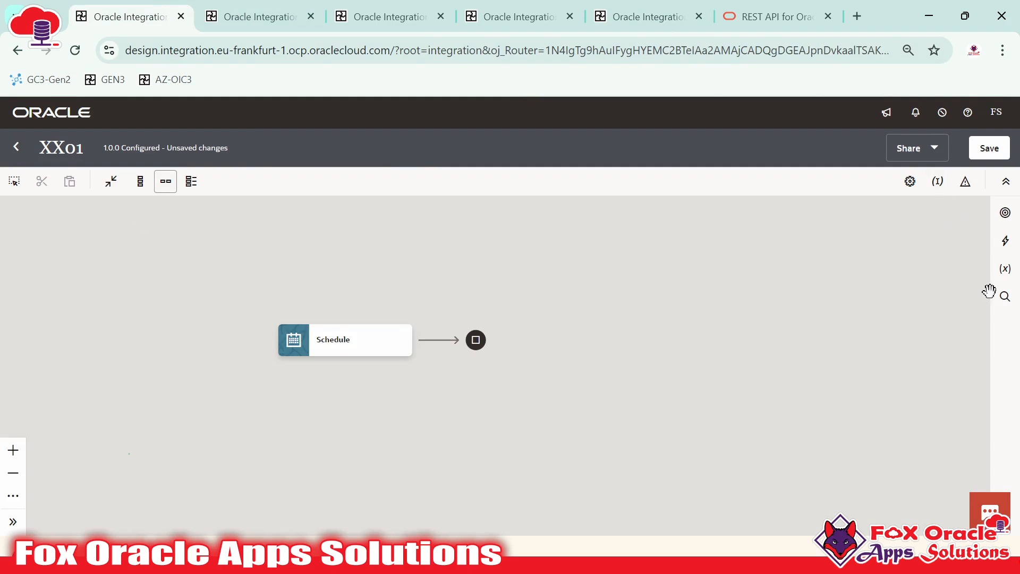
pyautogui.click(619, 7)
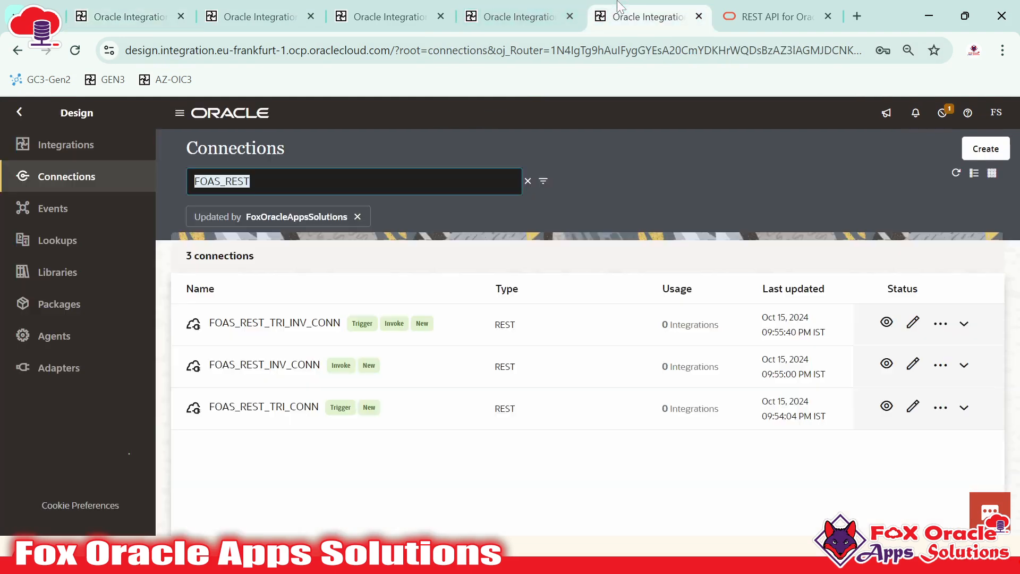
pyautogui.click(141, 6)
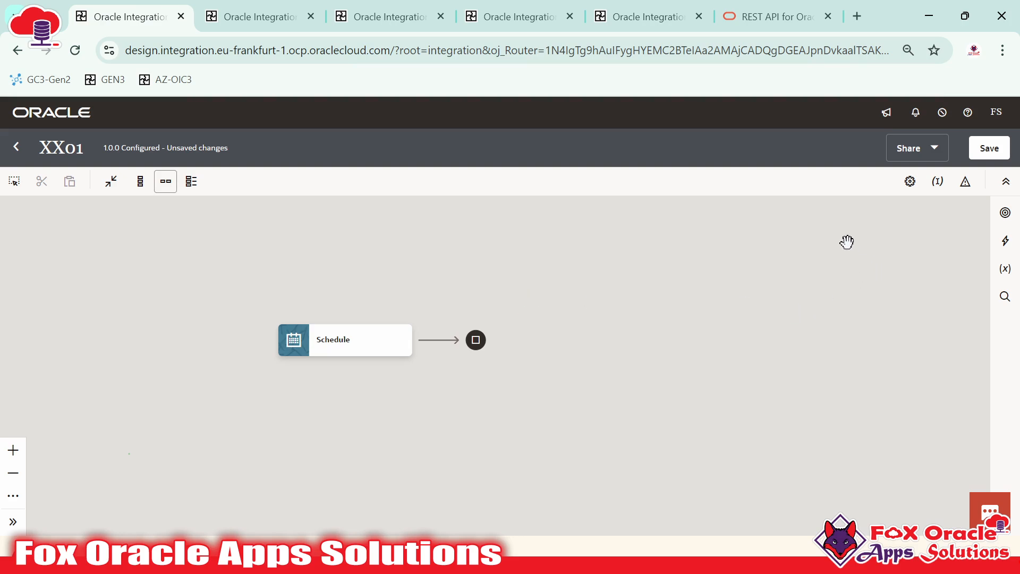
pyautogui.click(8, 152)
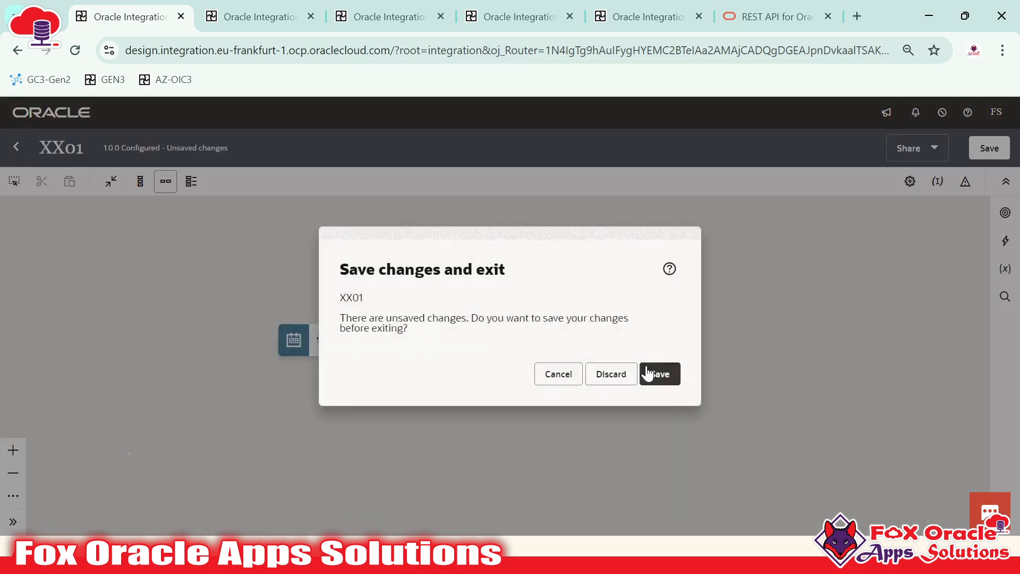
# Discard the unsaved XX01 changes and reopen the XX01 draft from the Integrations list
pyautogui.click(608, 375)
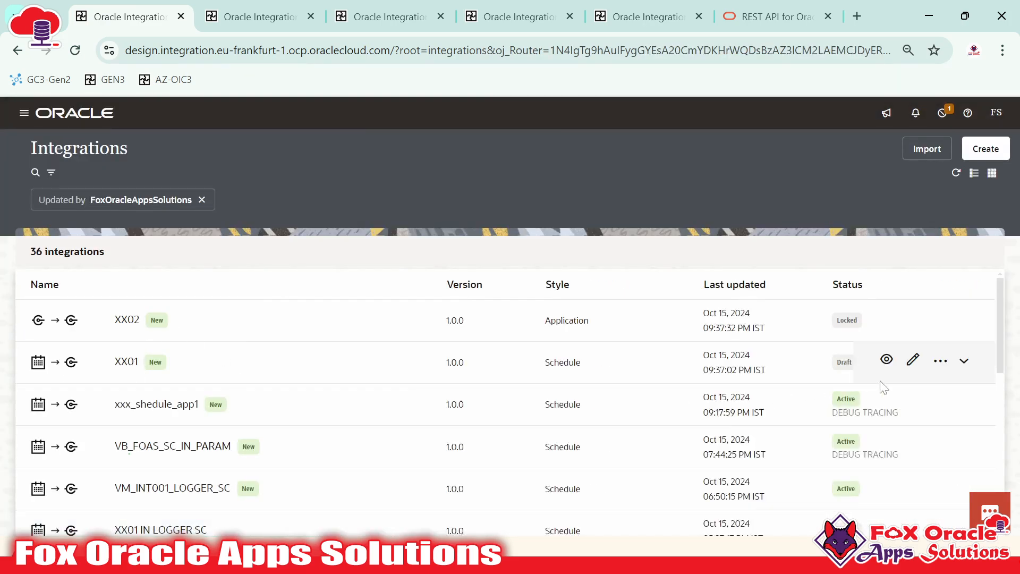
pyautogui.click(911, 367)
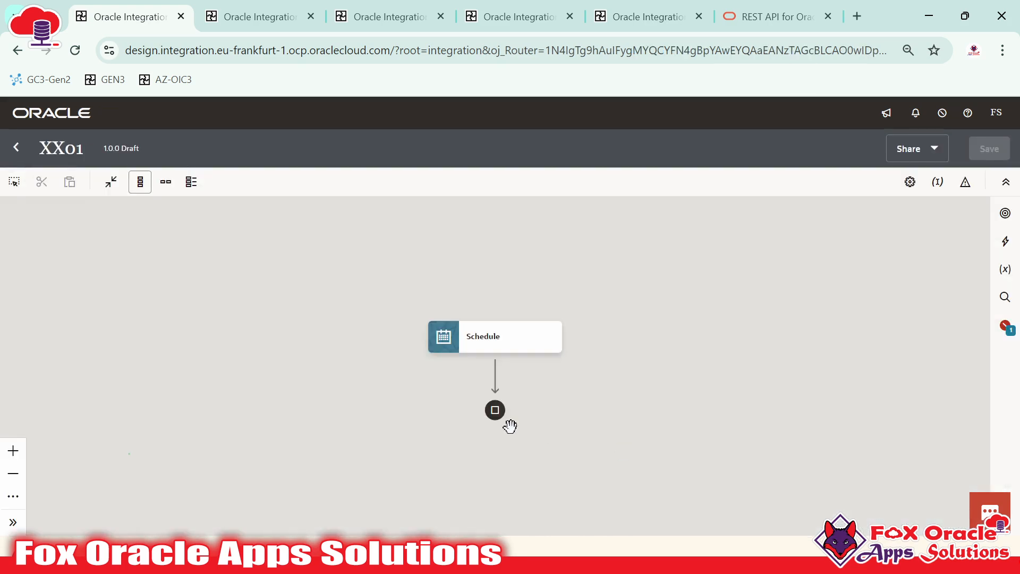
# Switch the XX01 flow to horizontal layout
pyautogui.click(165, 182)
pyautogui.click(551, 366)
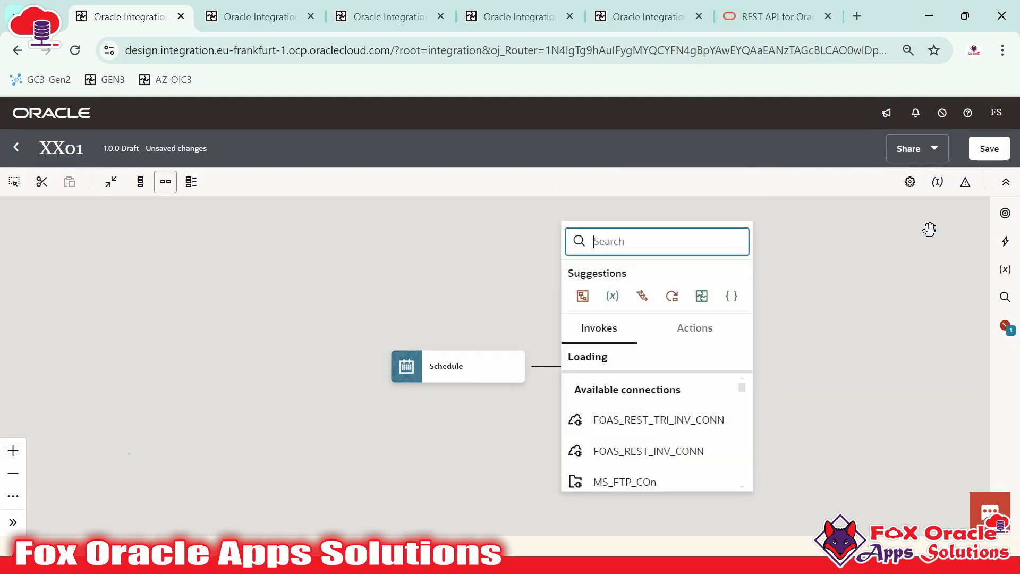
pyautogui.click(828, 303)
# Filter XX01's available connections by FOAS_REST, listing FOAS_REST_TRI_INV_CONN and FOAS_REST_INV_CONN
pyautogui.click(934, 189)
pyautogui.click(934, 189)
pyautogui.click(1000, 211)
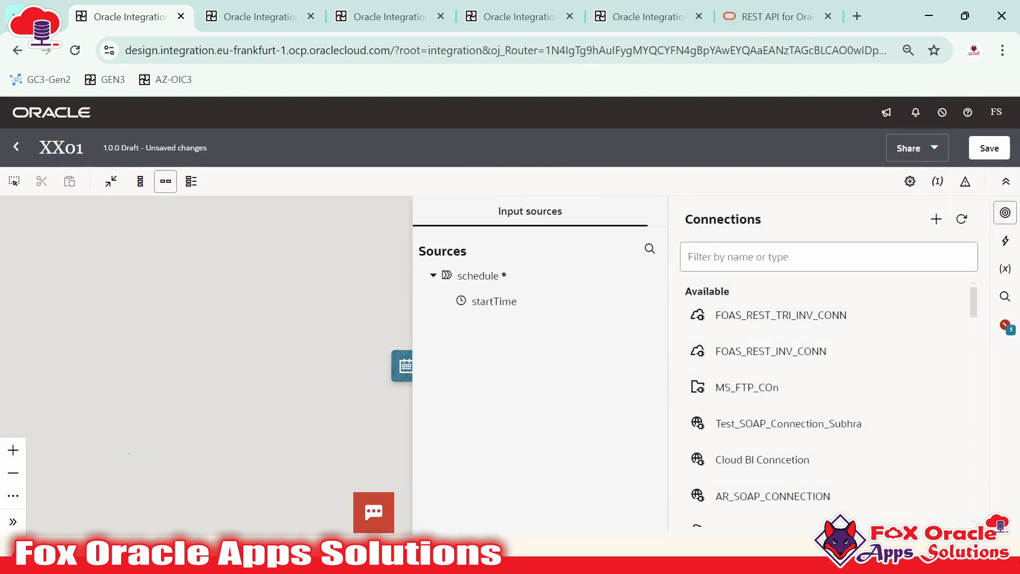
pyautogui.click(829, 257)
pyautogui.hotkey('ctrl', 'v')
pyautogui.press('Return')
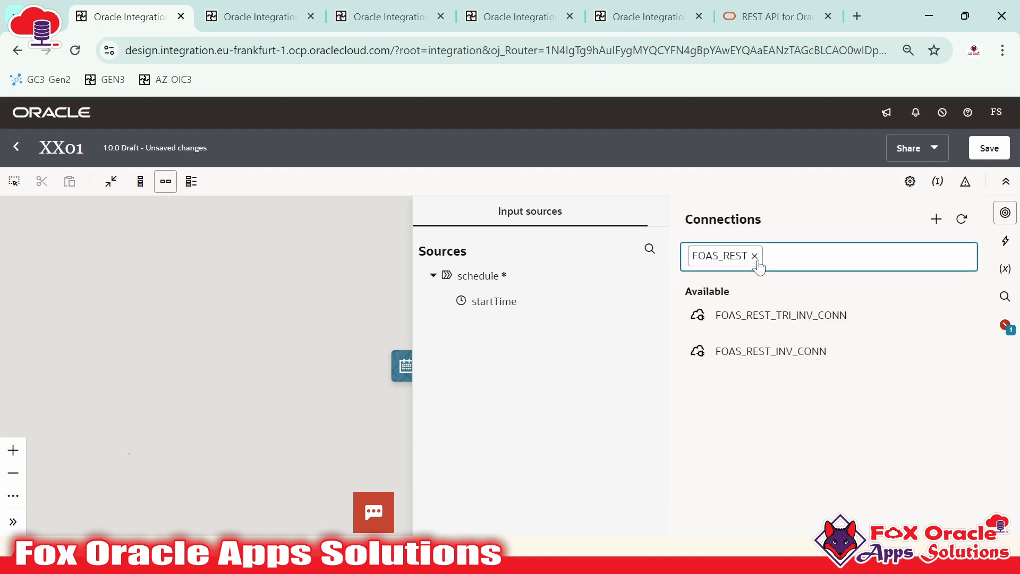
pyautogui.click(324, 255)
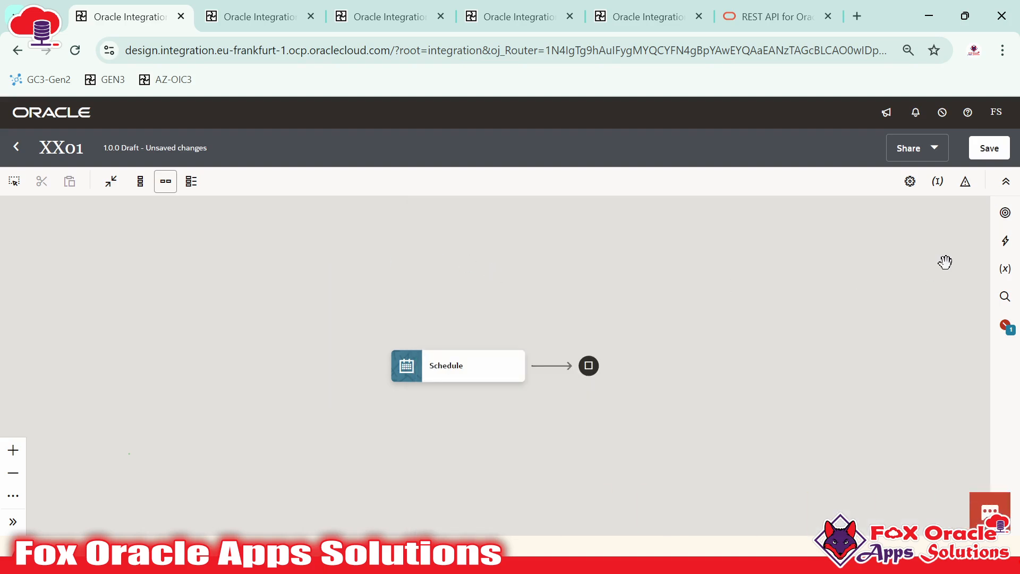
pyautogui.click(1005, 214)
pyautogui.hotkey('ctrl', 'v')
pyautogui.press('Return')
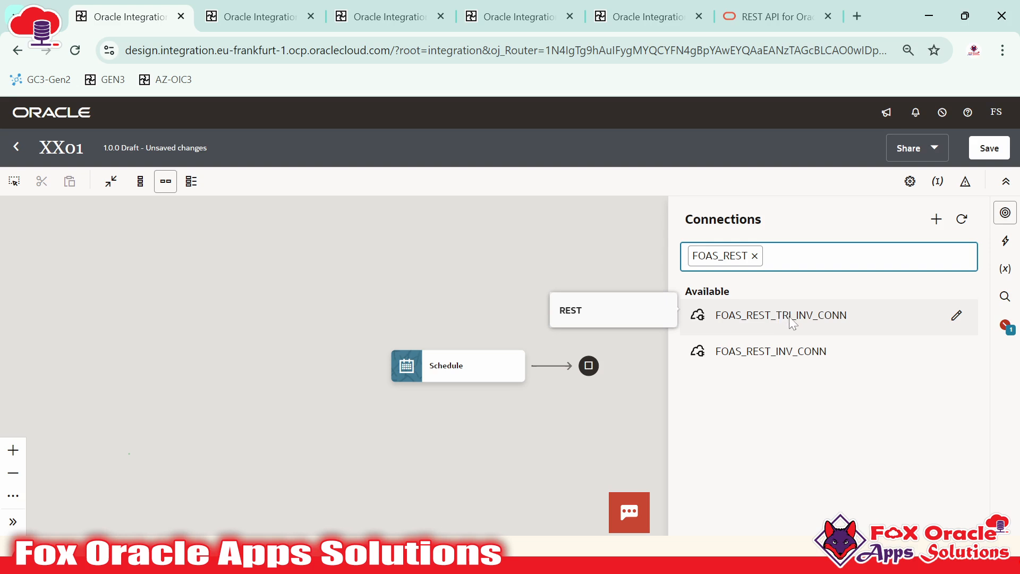
# Move to the XX02 integration and reopen it for editing
pyautogui.click(255, 16)
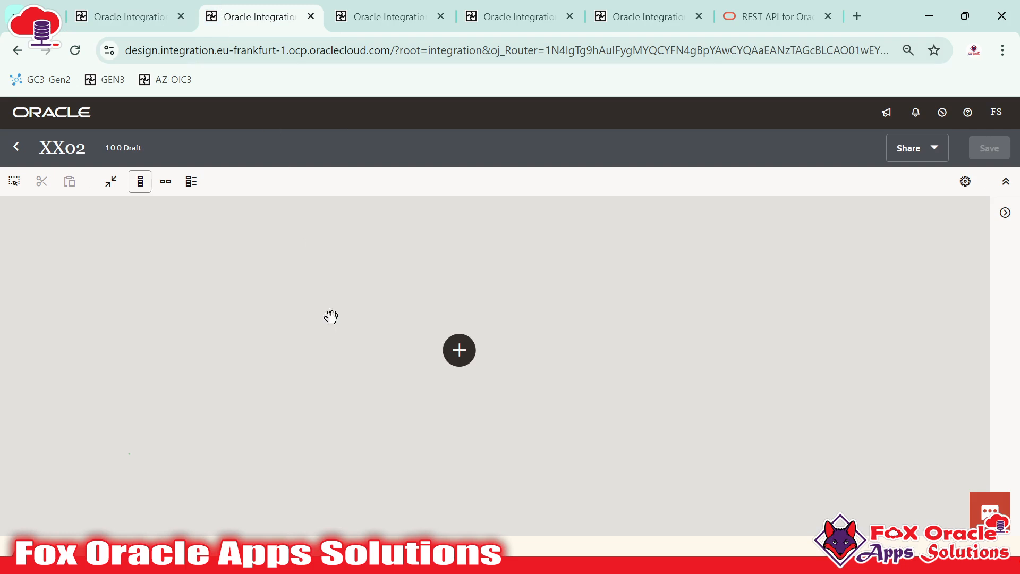
pyautogui.click(16, 147)
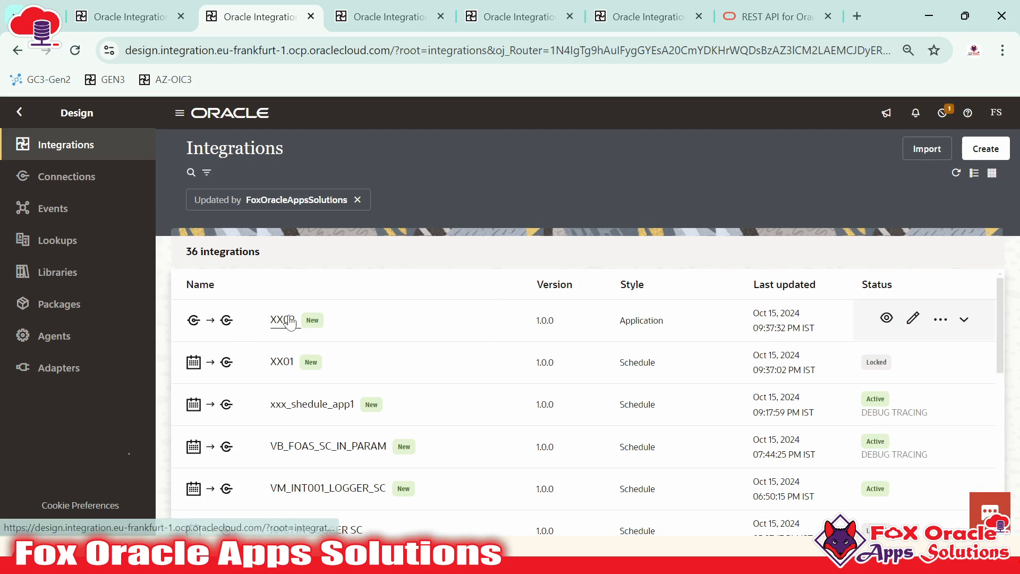
pyautogui.click(913, 317)
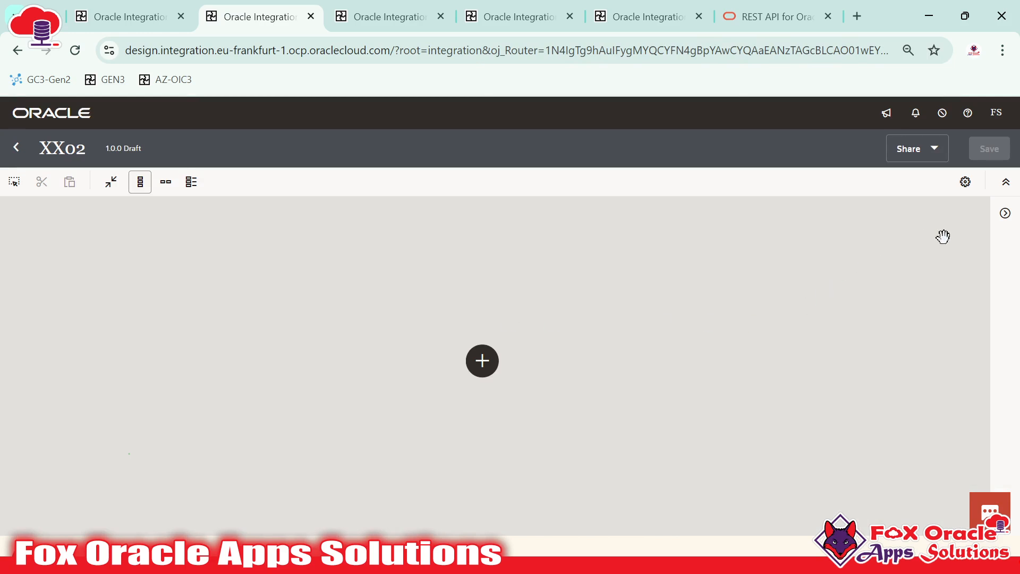
# Filter XX02's available connections by FOAS_REST, showing FOAS_REST_TRI_INV_CONN and FOAS_REST_TRI_CONN
pyautogui.click(1005, 218)
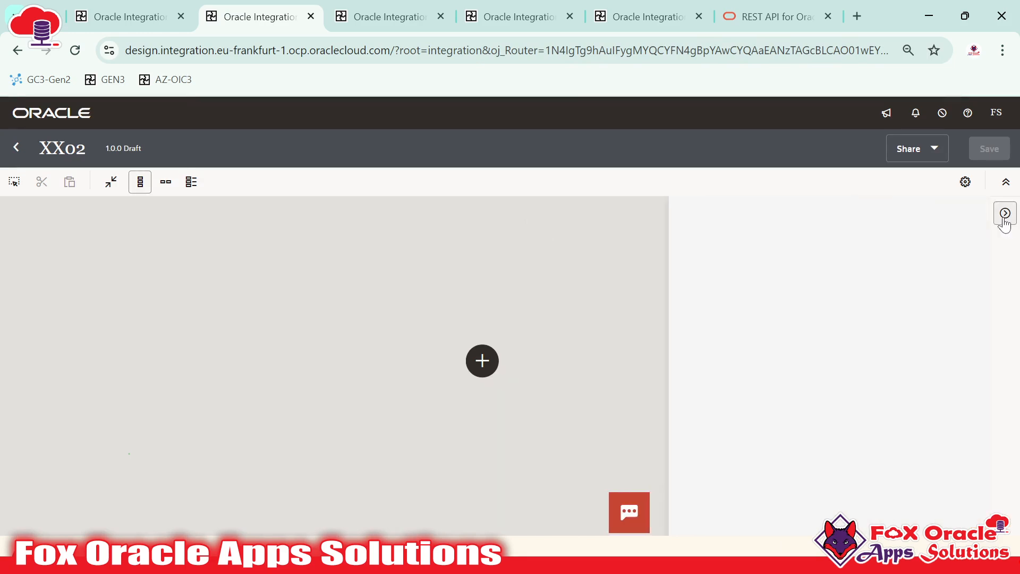
pyautogui.click(847, 246)
pyautogui.write('FOAS_REST')
pyautogui.press('Return')
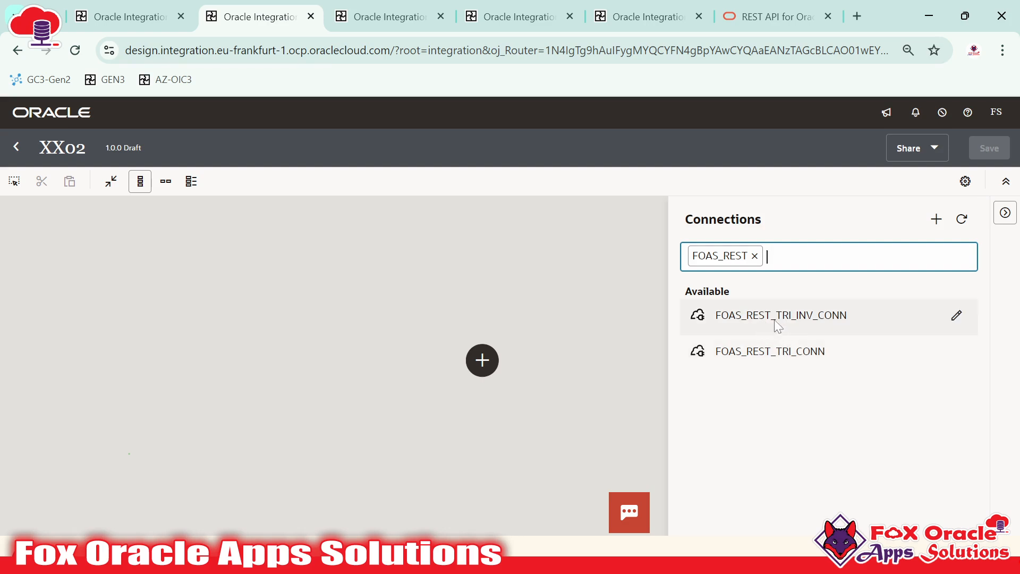
pyautogui.moveTo(803, 317)
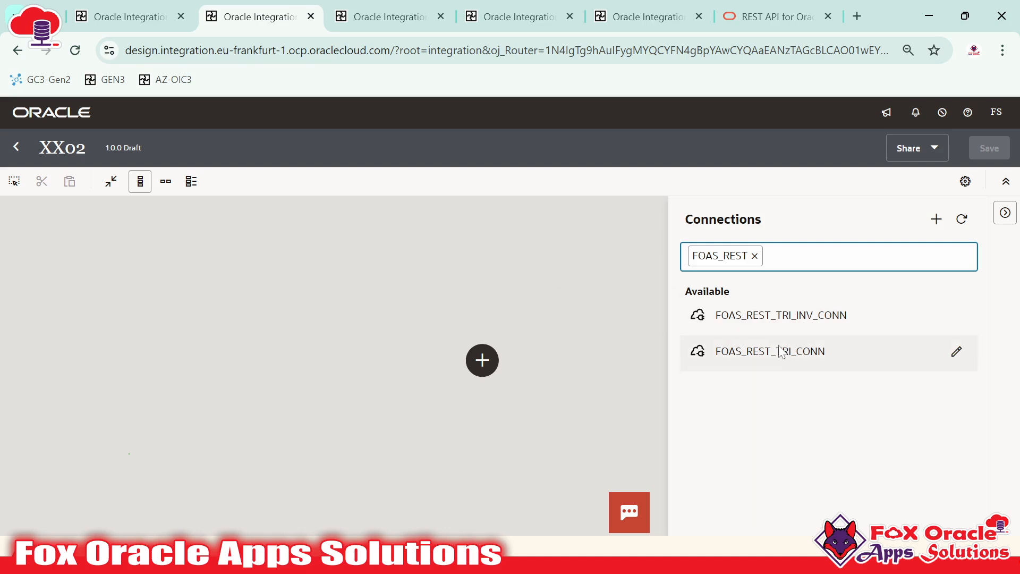
pyautogui.moveTo(770, 362)
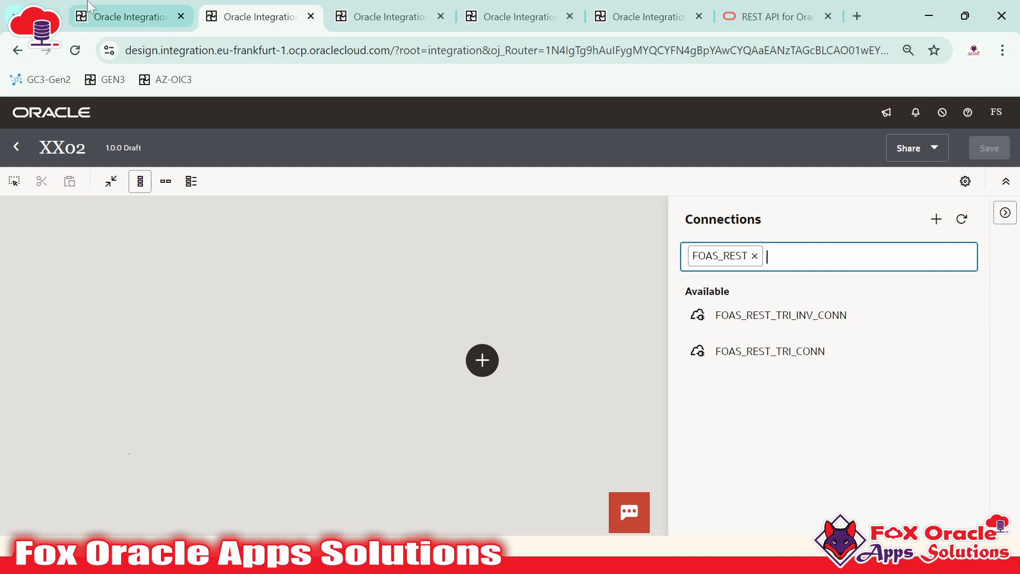
# Compare the FOAS_REST connection lists between the XX01 and XX02 tabs, then close the panel
pyautogui.click(128, 16)
pyautogui.moveTo(473, 418); pyautogui.dragTo(401, 396)
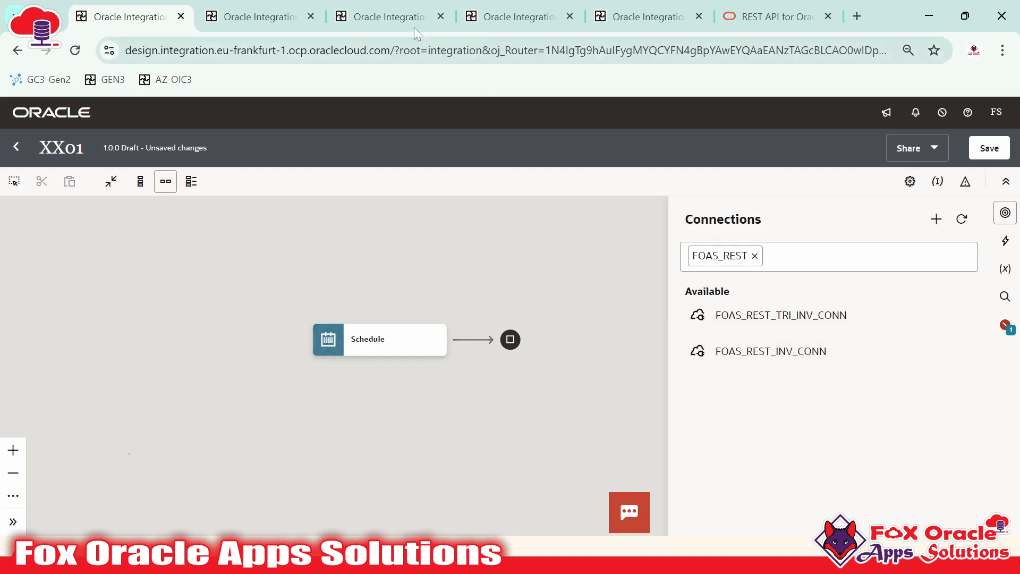
pyautogui.click(252, 16)
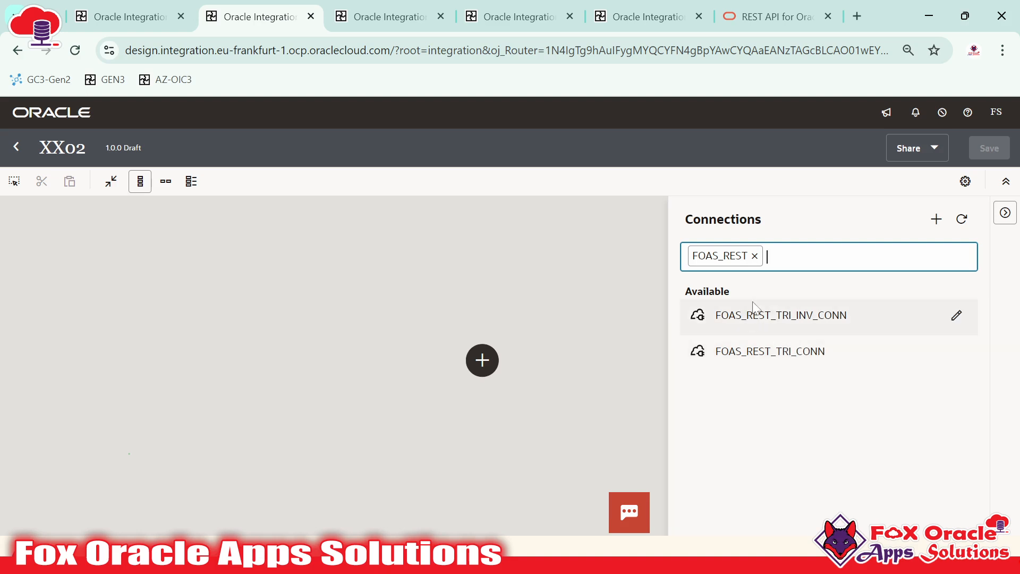
pyautogui.click(171, 4)
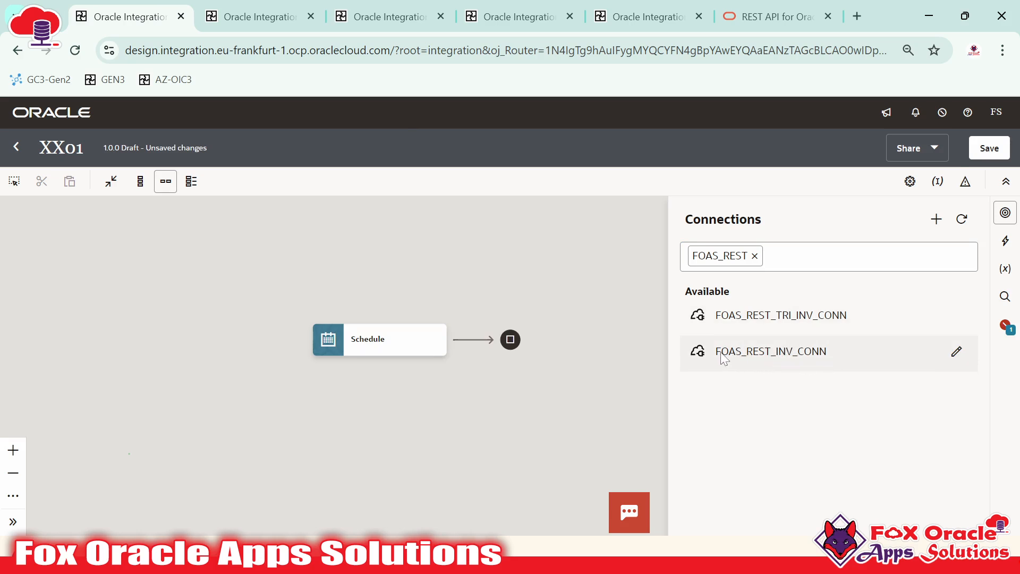
pyautogui.click(245, 6)
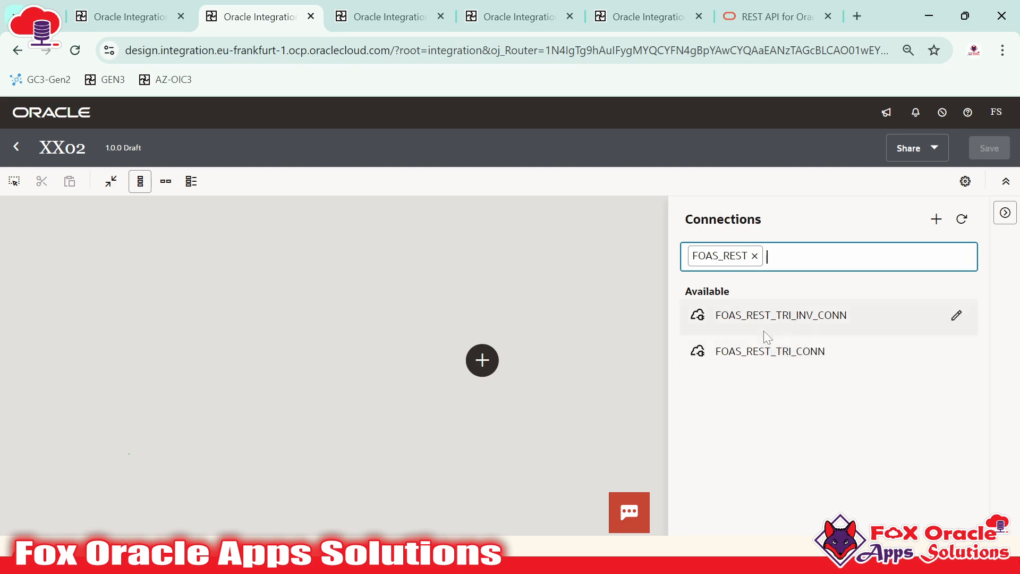
pyautogui.click(223, 210)
pyautogui.moveTo(41, 147); pyautogui.dragTo(91, 153)
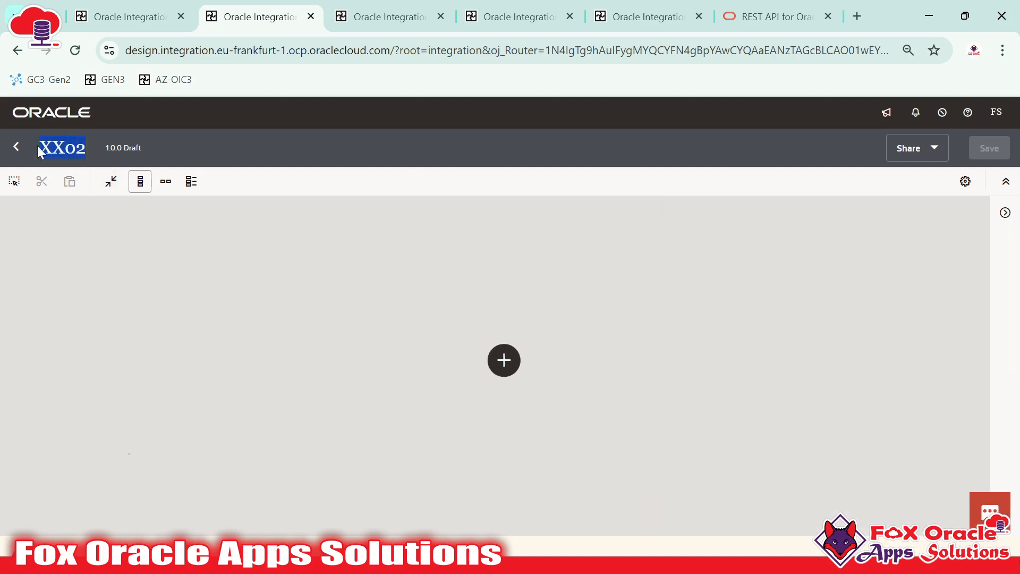
# Delete XX02 from the Integrations list, then exit XX01 discarding its unsaved changes
pyautogui.click(16, 147)
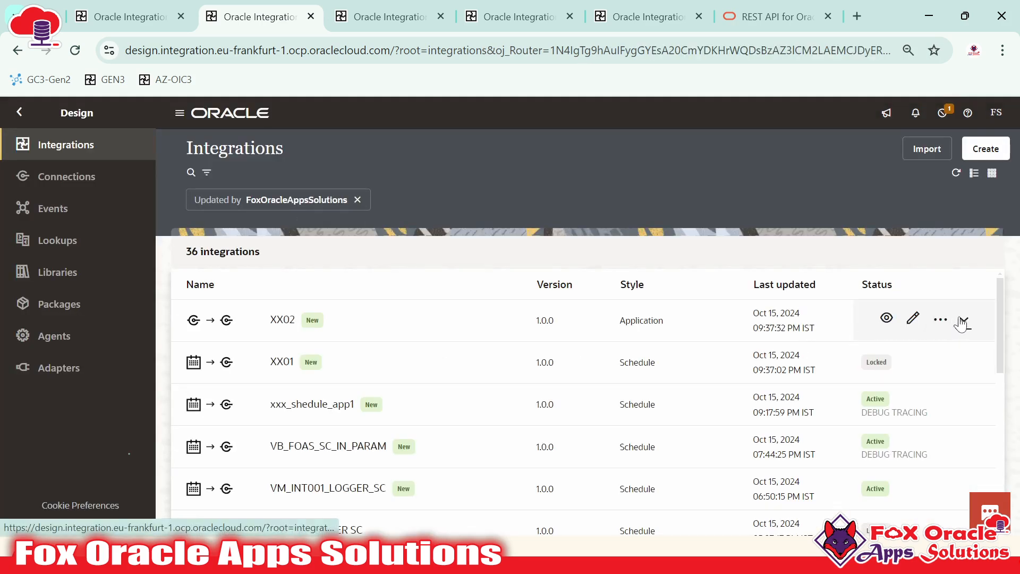
pyautogui.click(964, 320)
pyautogui.click(940, 320)
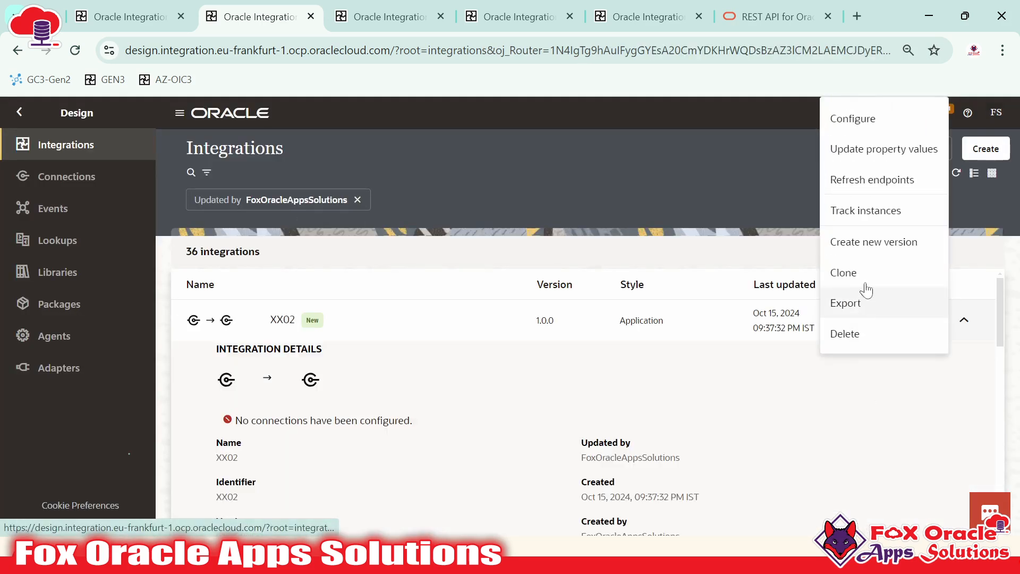
pyautogui.click(850, 333)
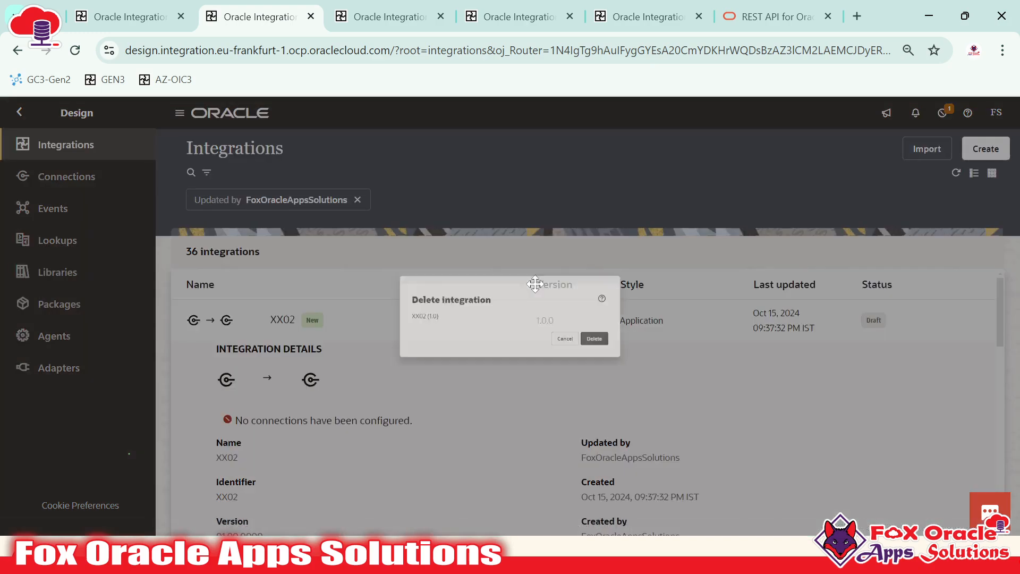
pyautogui.click(656, 354)
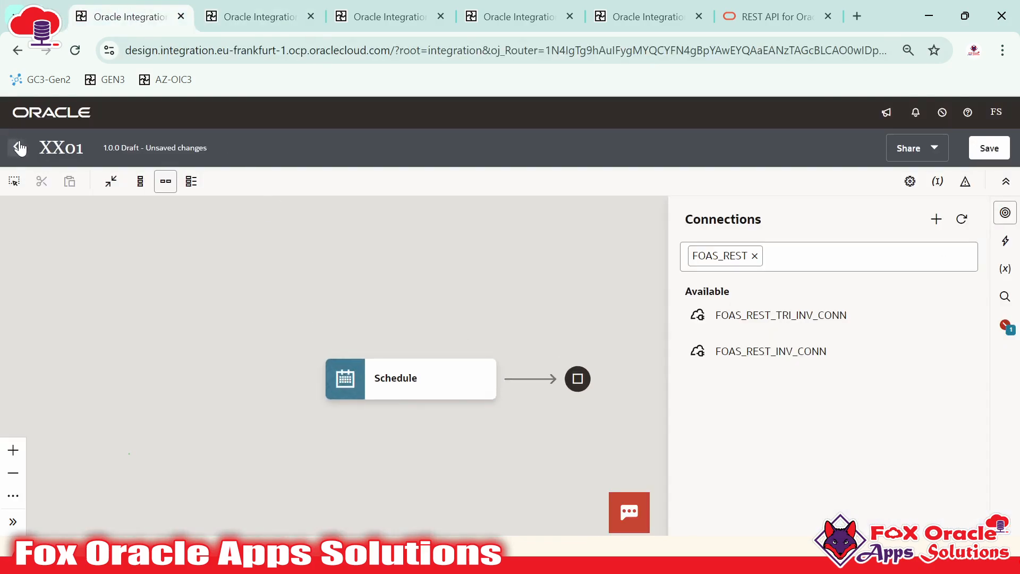
pyautogui.click(18, 148)
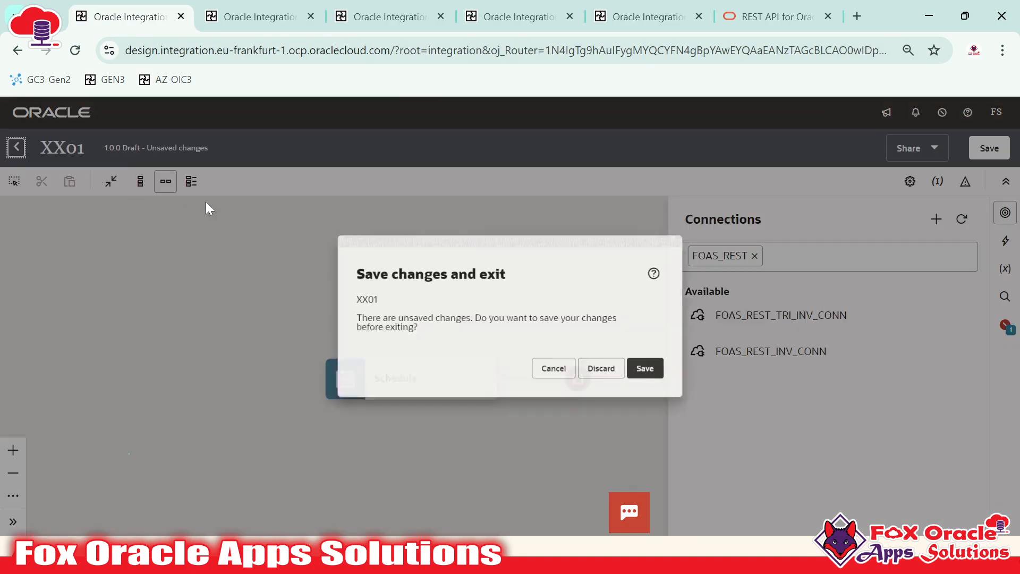
pyautogui.click(609, 375)
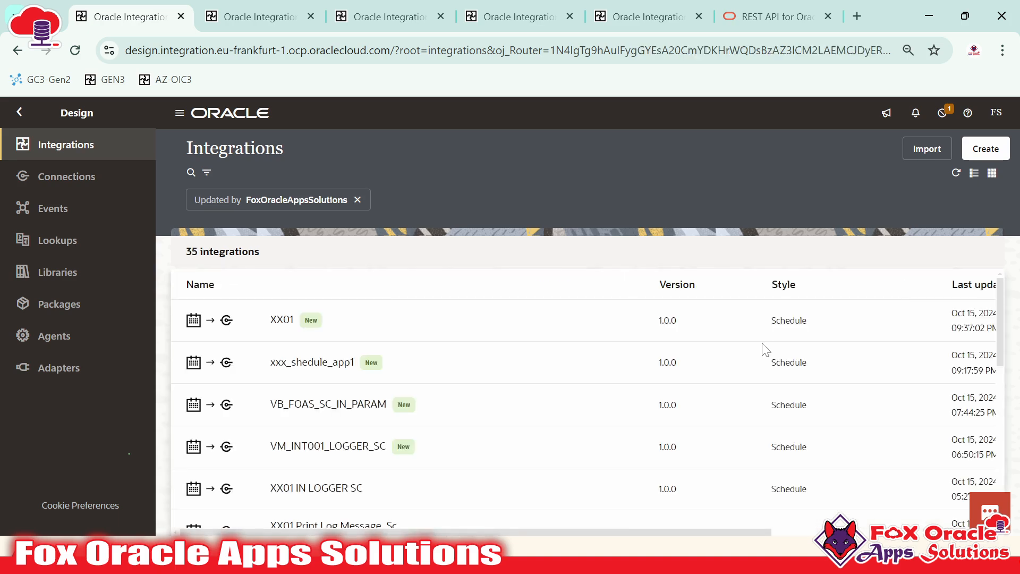
# Delete XX01 and refresh the Integrations list, now showing 34 integrations
pyautogui.click(937, 321)
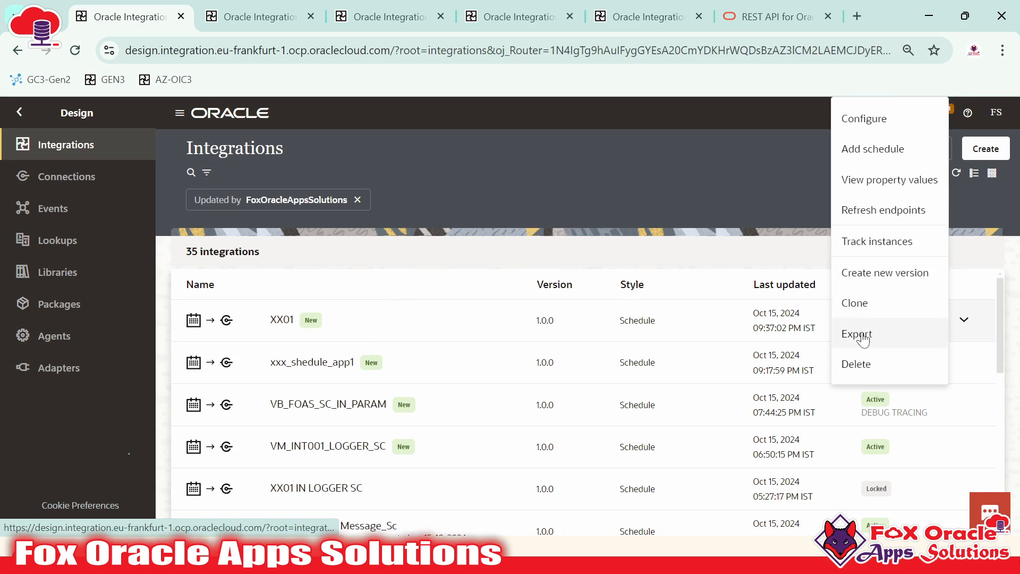
pyautogui.click(871, 364)
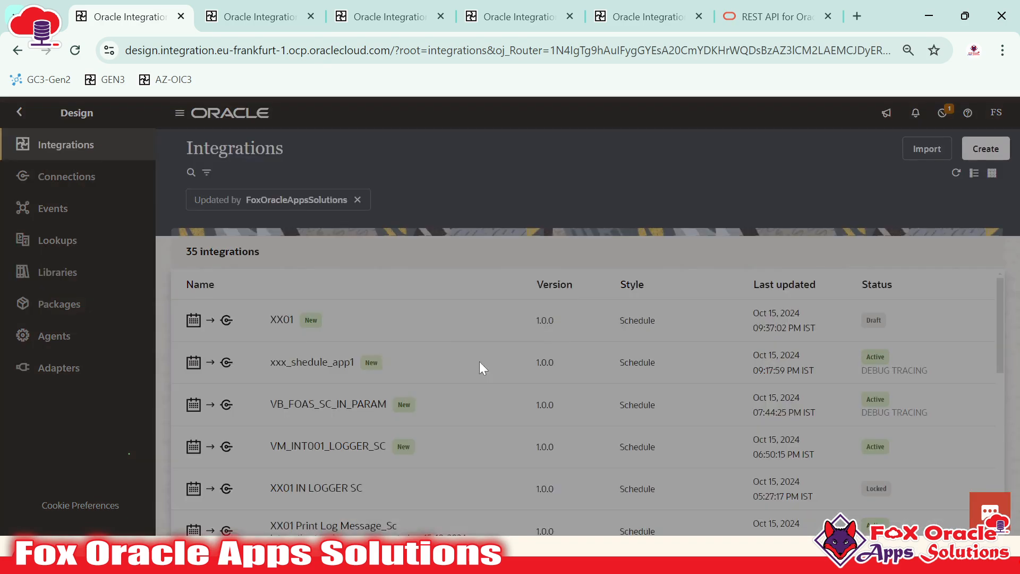
pyautogui.click(656, 354)
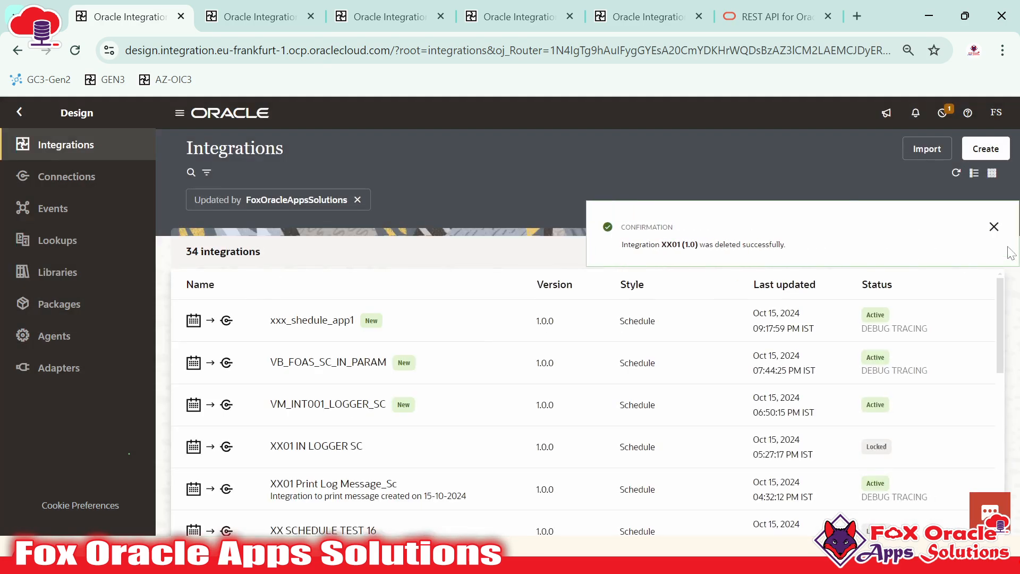
pyautogui.click(1007, 228)
pyautogui.click(213, 6)
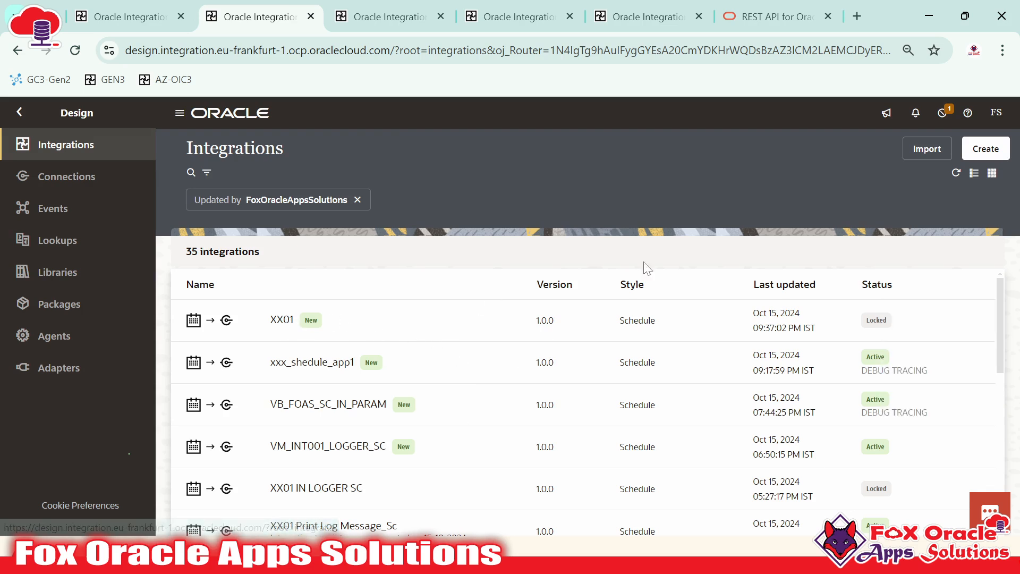
pyautogui.click(956, 173)
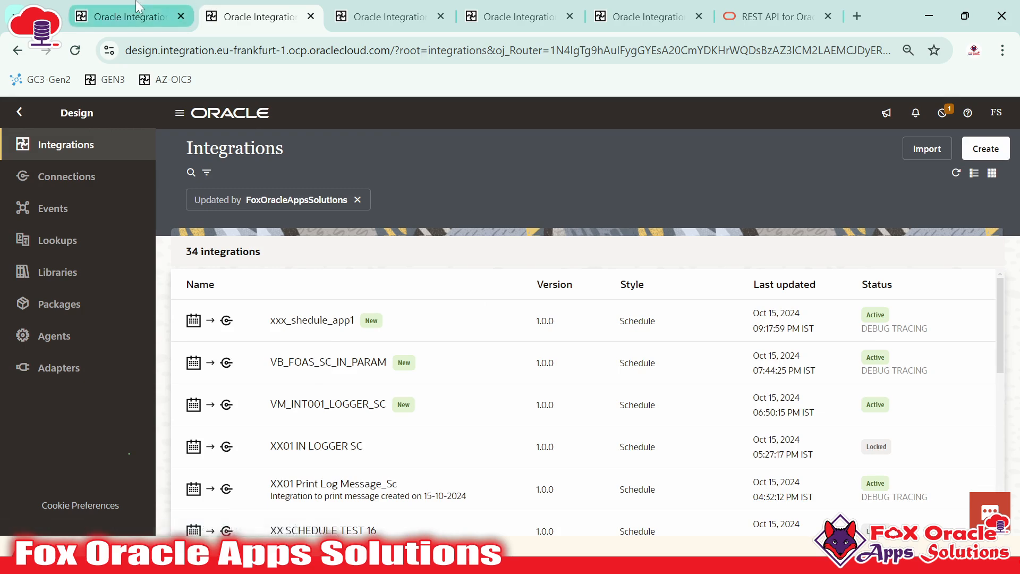
# Close the four extra integration browser tabs, returning to the Integrations list
pyautogui.click(311, 16)
pyautogui.click(310, 17)
pyautogui.click(310, 16)
pyautogui.click(311, 16)
pyautogui.click(116, 5)
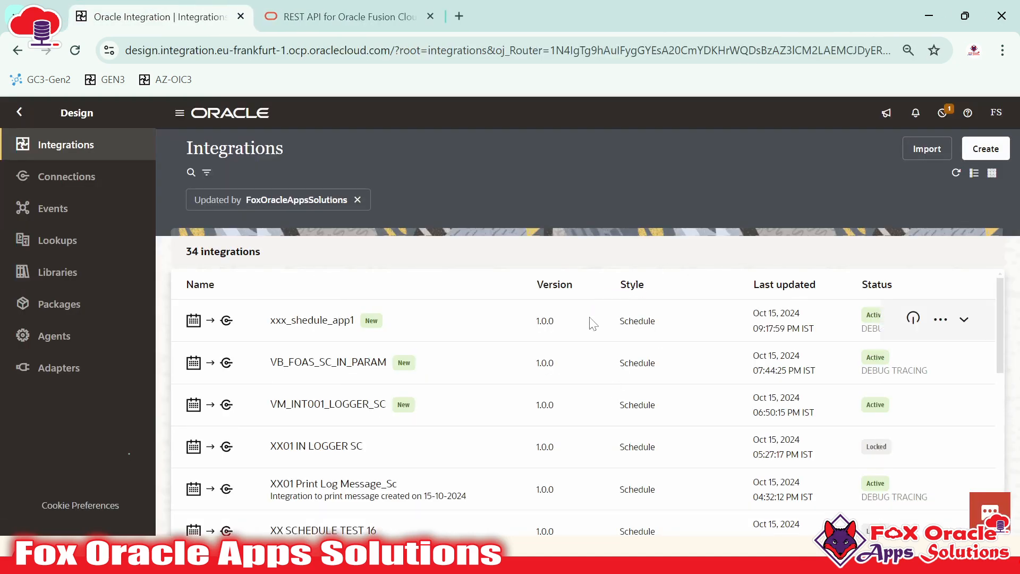
# Create a new Application-triggered integration named FOAS_INT005
pyautogui.click(987, 149)
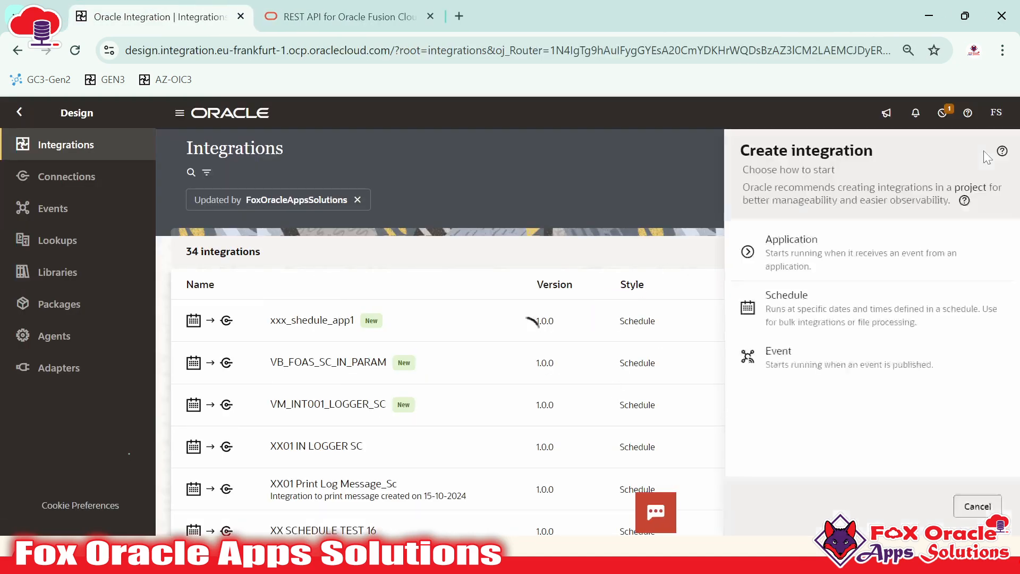
pyautogui.click(838, 263)
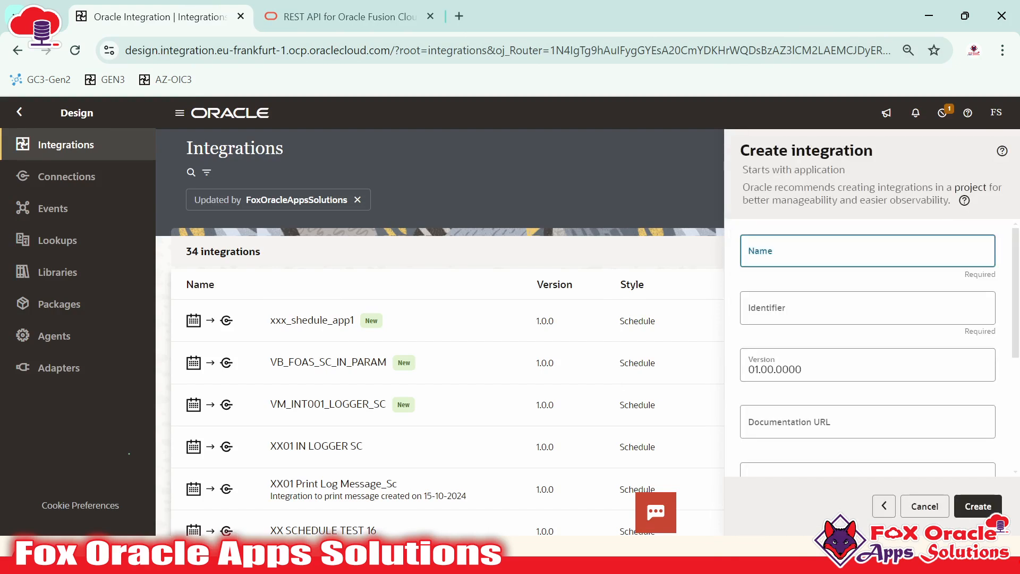
pyautogui.click(842, 253)
pyautogui.write('FOA')
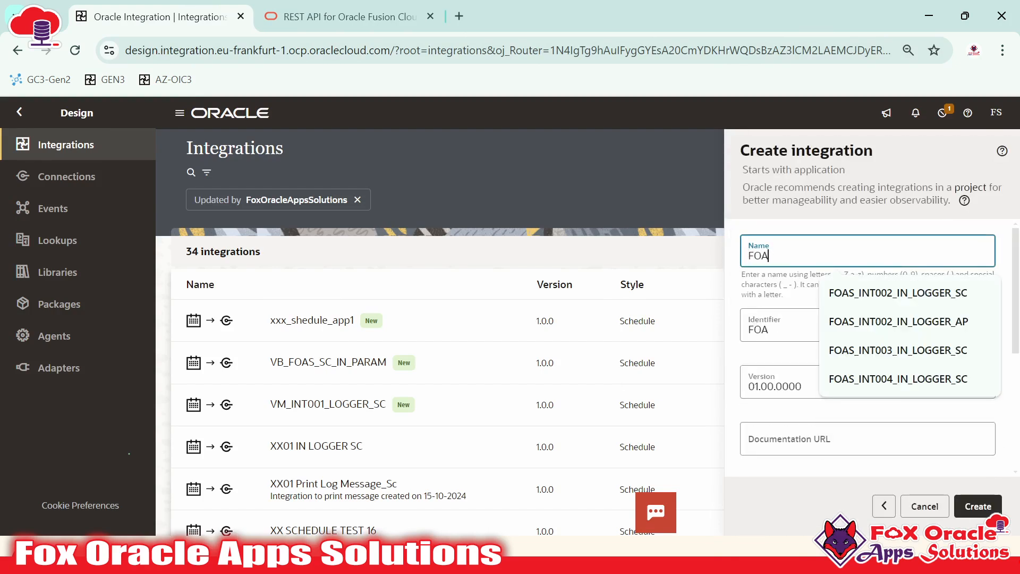
pyautogui.write('S_INT00')
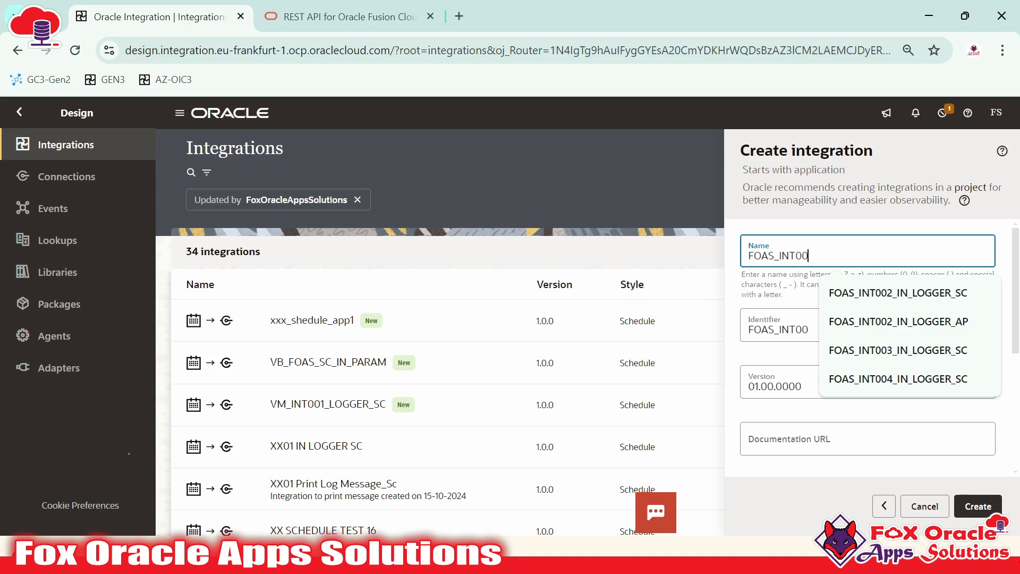
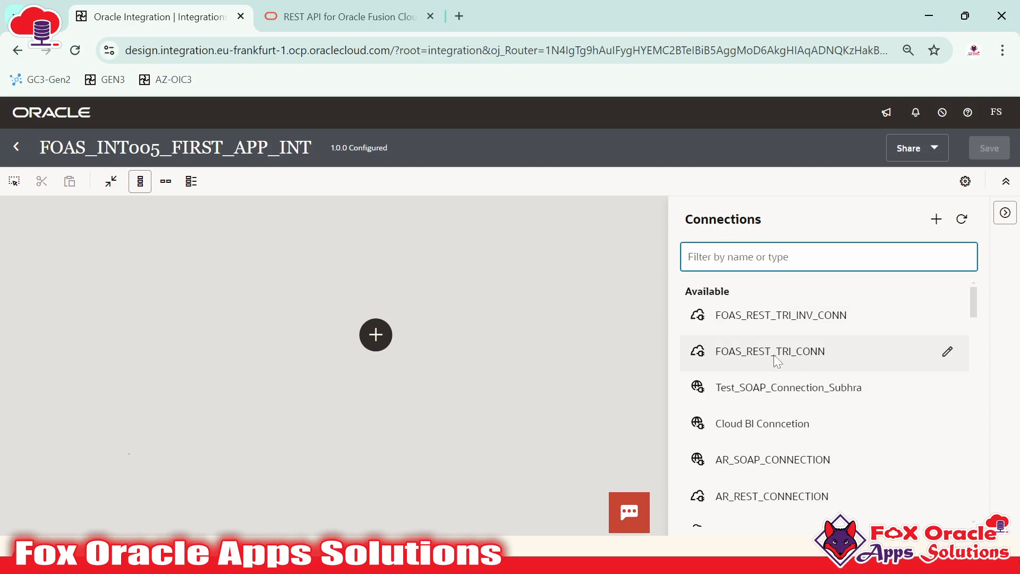
# Try dragging FOAS_REST_TRI_CONN from the Connections panel onto the canvas's start node
pyautogui.moveTo(808, 353)
pyautogui.moveTo(808, 352); pyautogui.dragTo(756, 395)
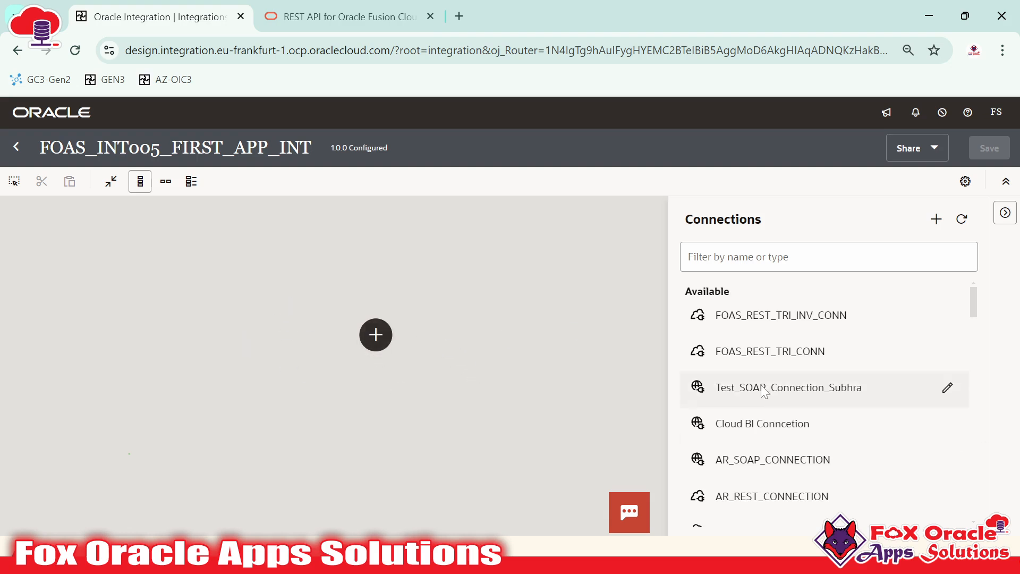
pyautogui.moveTo(760, 357); pyautogui.dragTo(376, 334)
pyautogui.moveTo(737, 340); pyautogui.dragTo(424, 344)
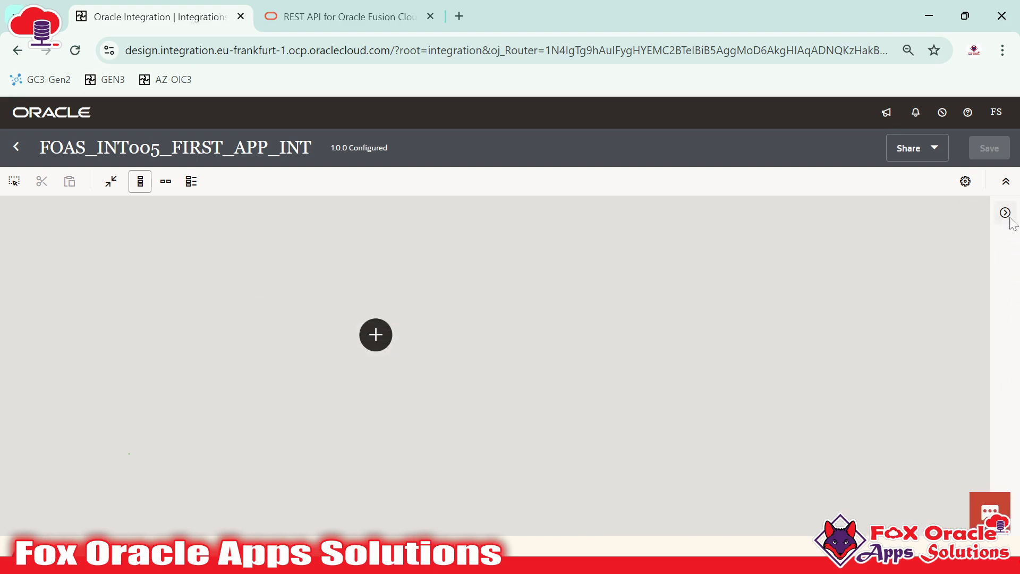
pyautogui.click(1004, 213)
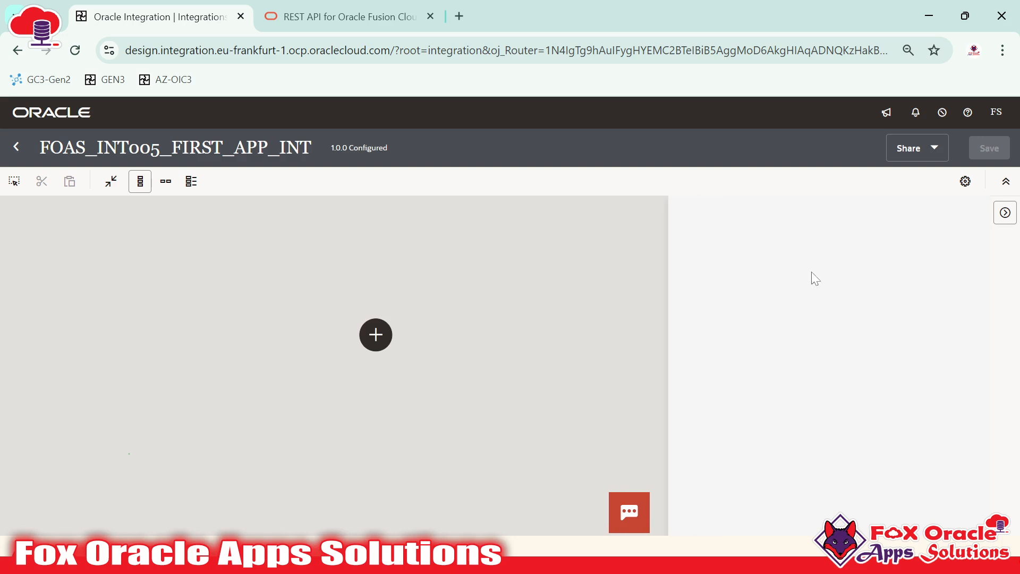
pyautogui.scroll(-6, 794, 299)
pyautogui.scroll(6, 765, 308)
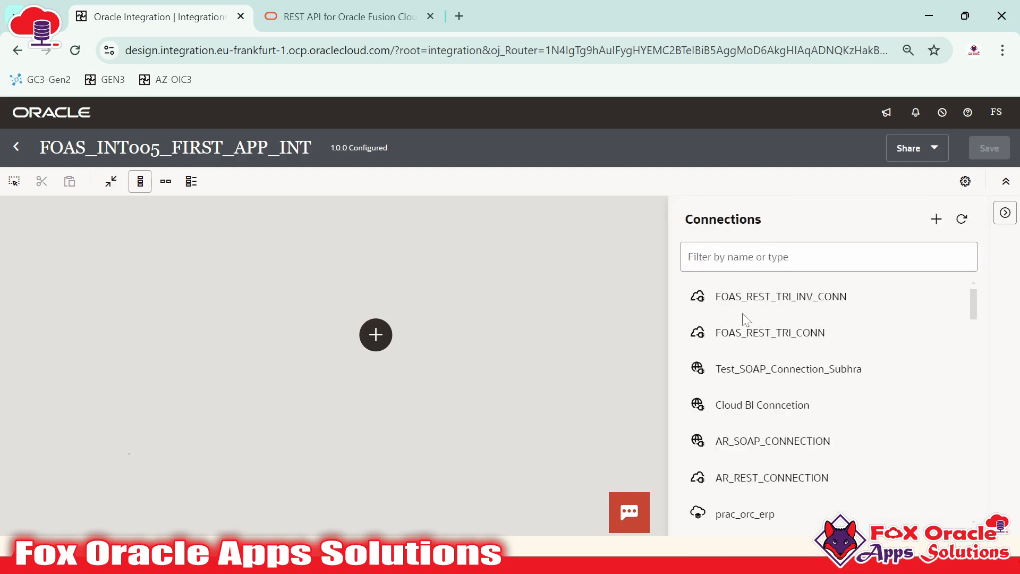
pyautogui.moveTo(754, 344); pyautogui.dragTo(374, 336)
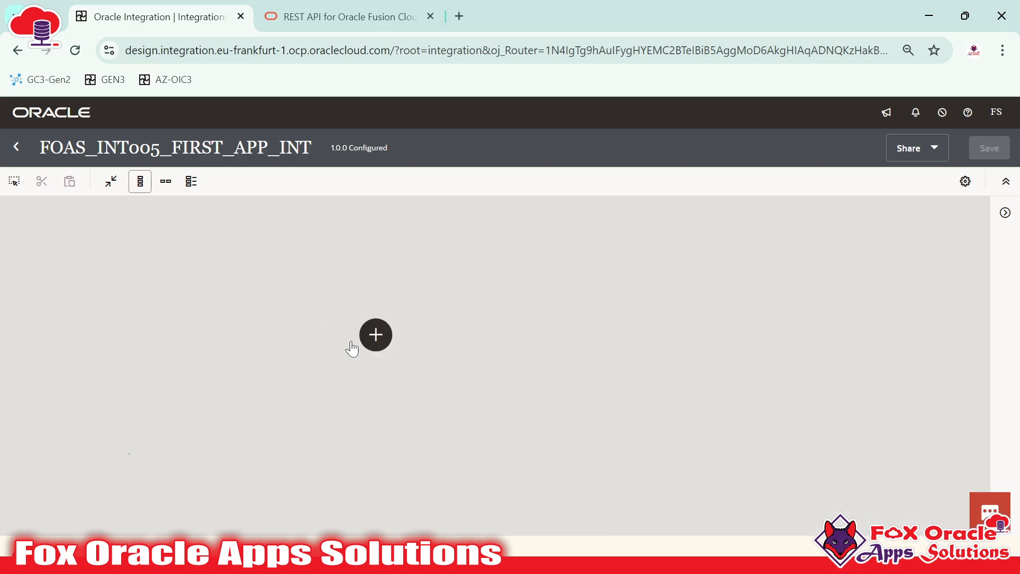
# Pick FOAS_REST_TRI_CONN as the start node's trigger, then cancel its configuration
pyautogui.click(374, 336)
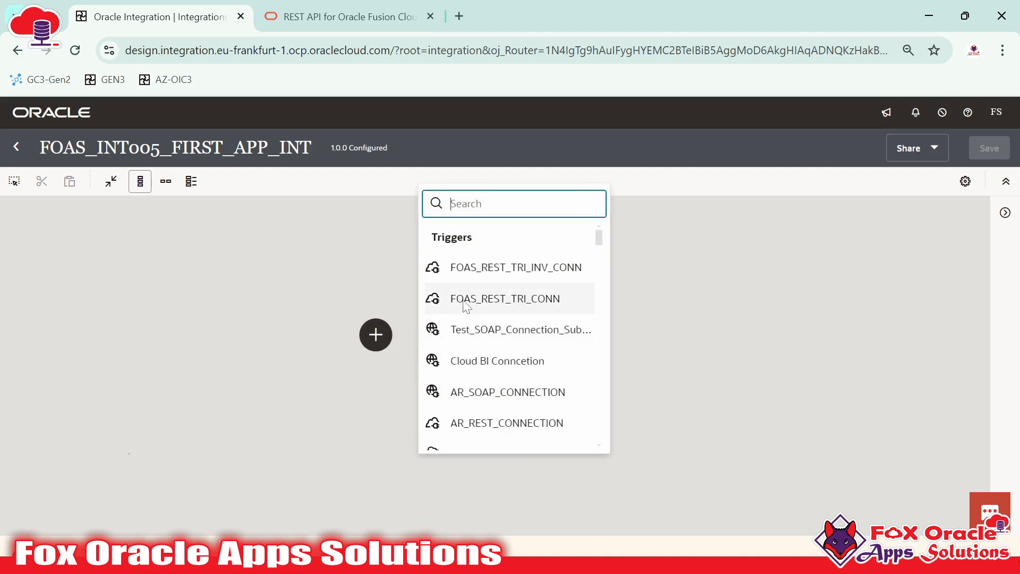
pyautogui.click(529, 308)
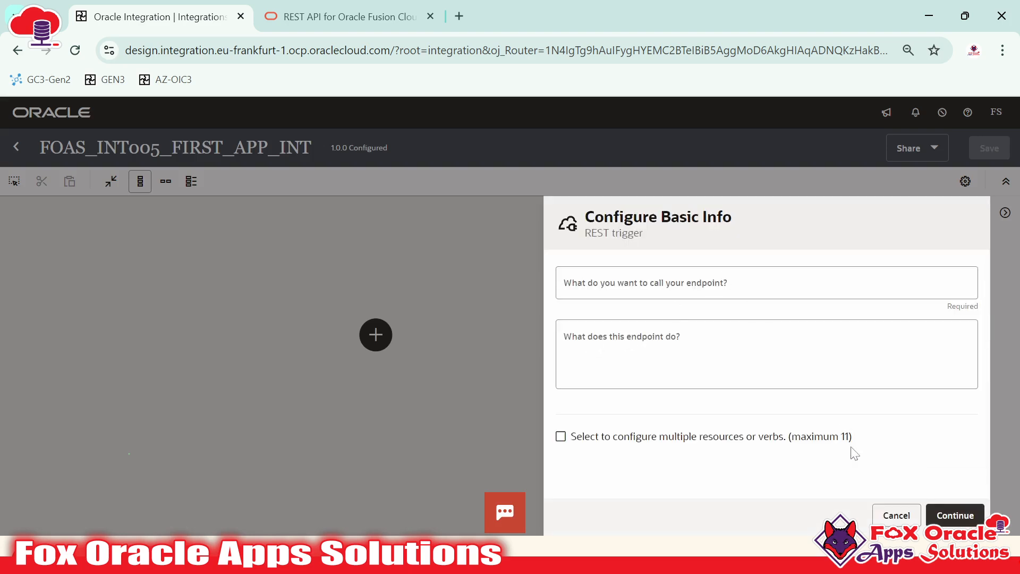
pyautogui.click(896, 515)
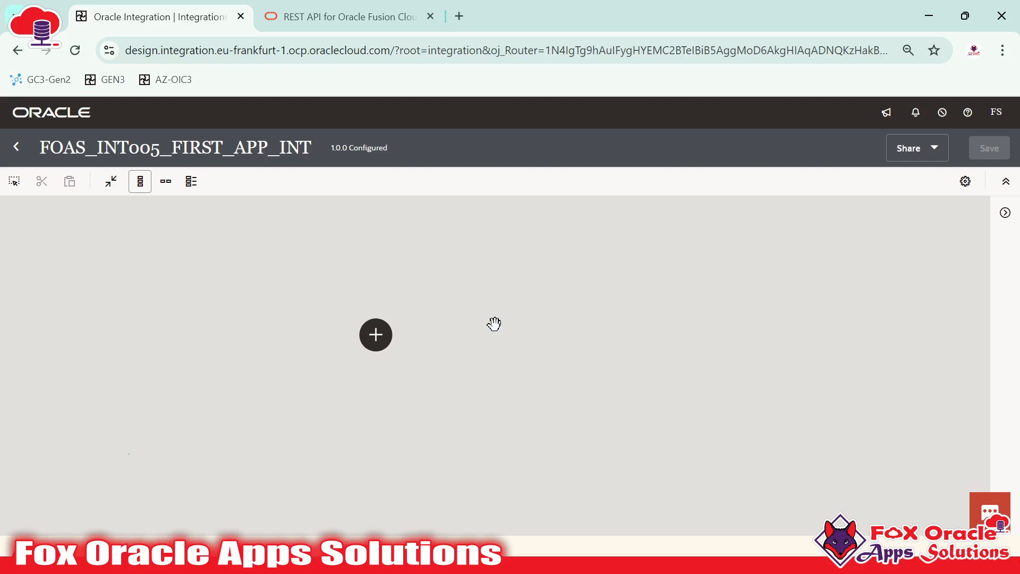
# Reopen the Triggers list and choose FOAS_REST_TRI_CONN to reach Configure Basic Info
pyautogui.click(370, 346)
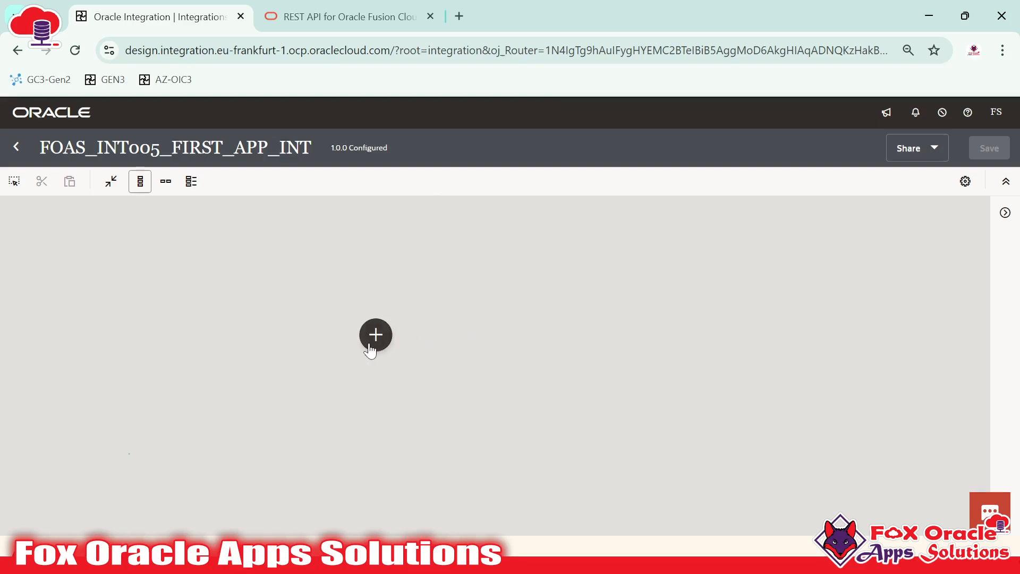
pyautogui.scroll(-10, 500, 366)
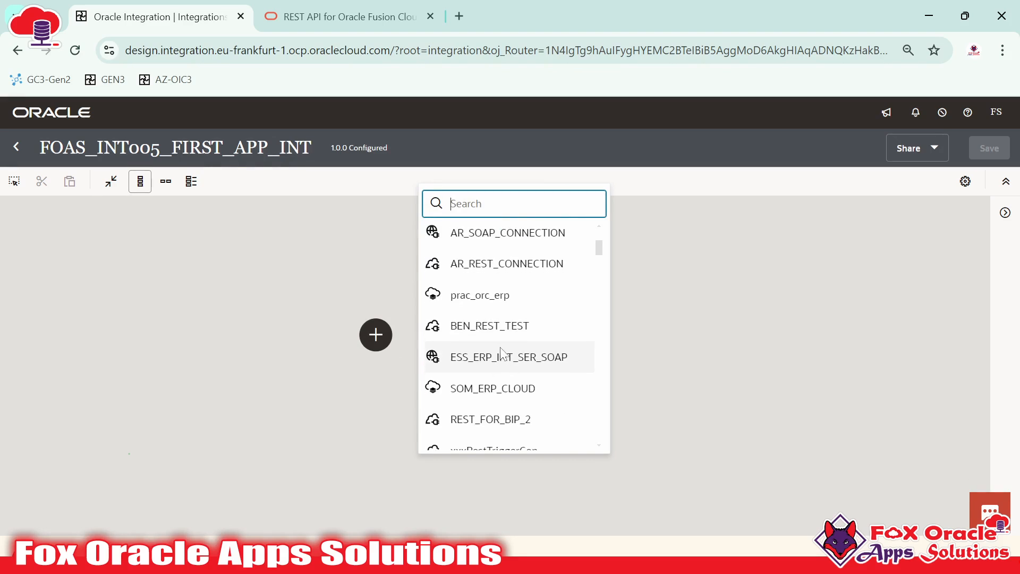
pyautogui.scroll(-10, 511, 401)
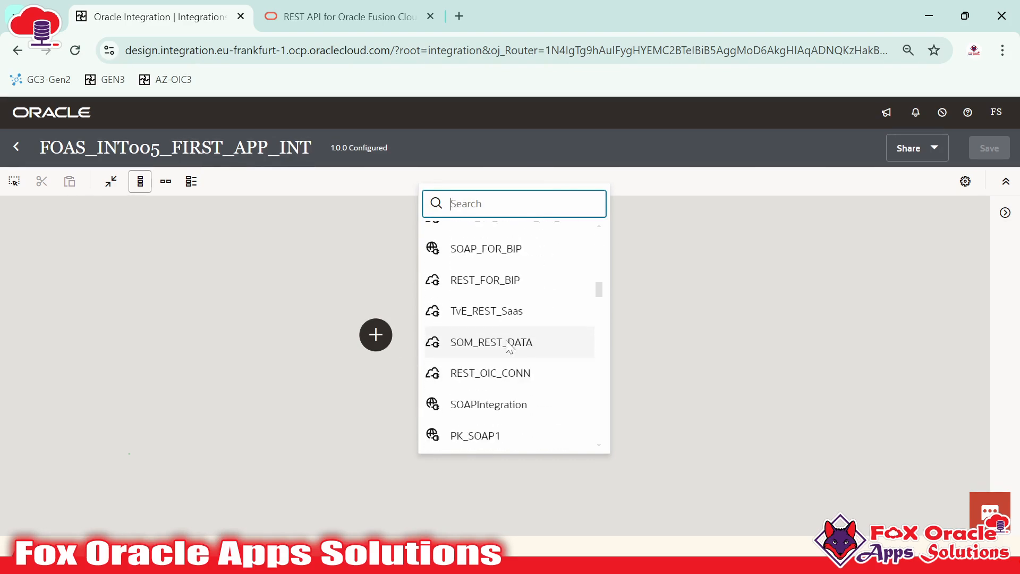
pyautogui.scroll(5, 504, 352)
pyautogui.scroll(-10, 502, 349)
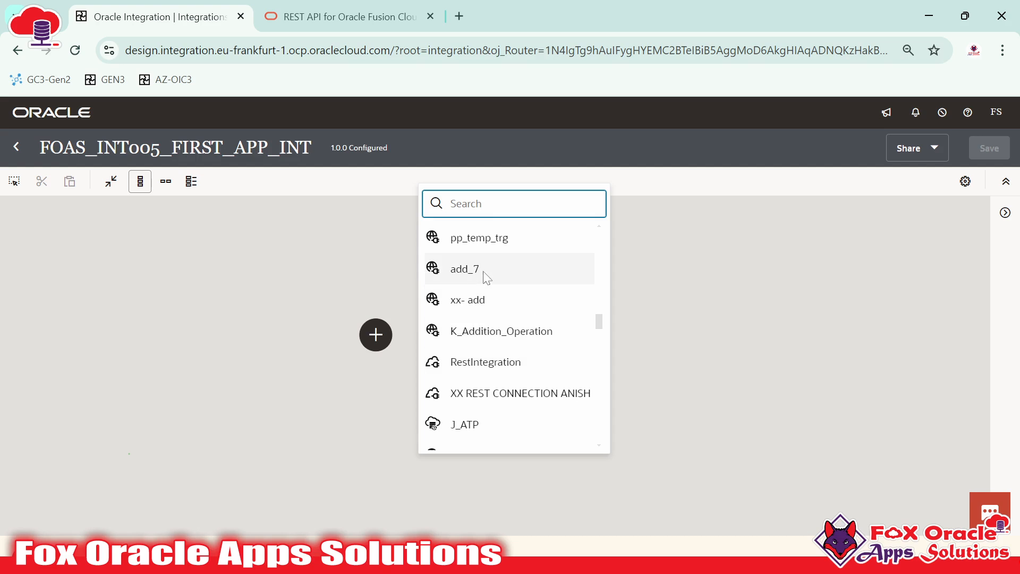
pyautogui.scroll(3, 485, 275)
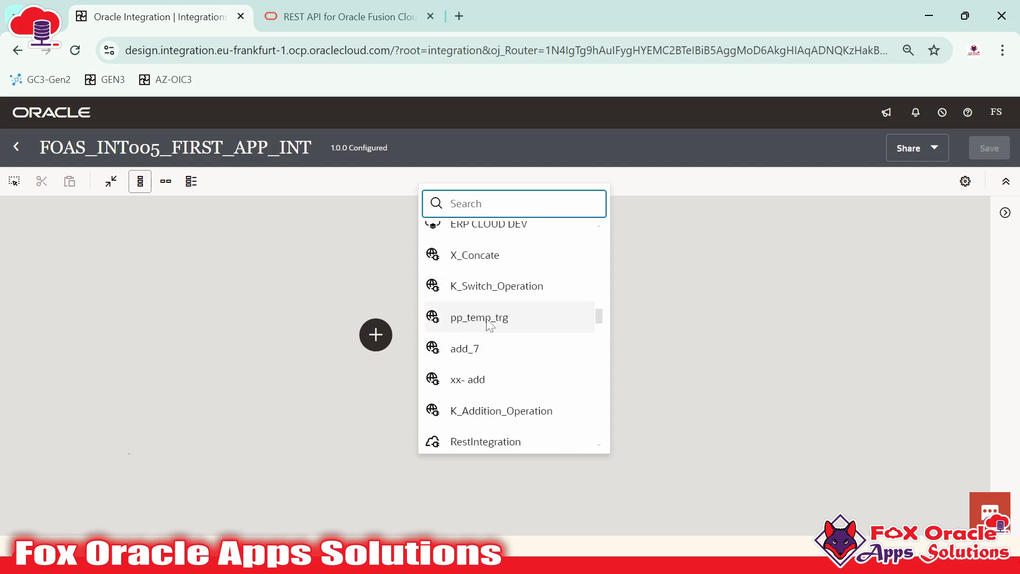
pyautogui.scroll(15, 497, 322)
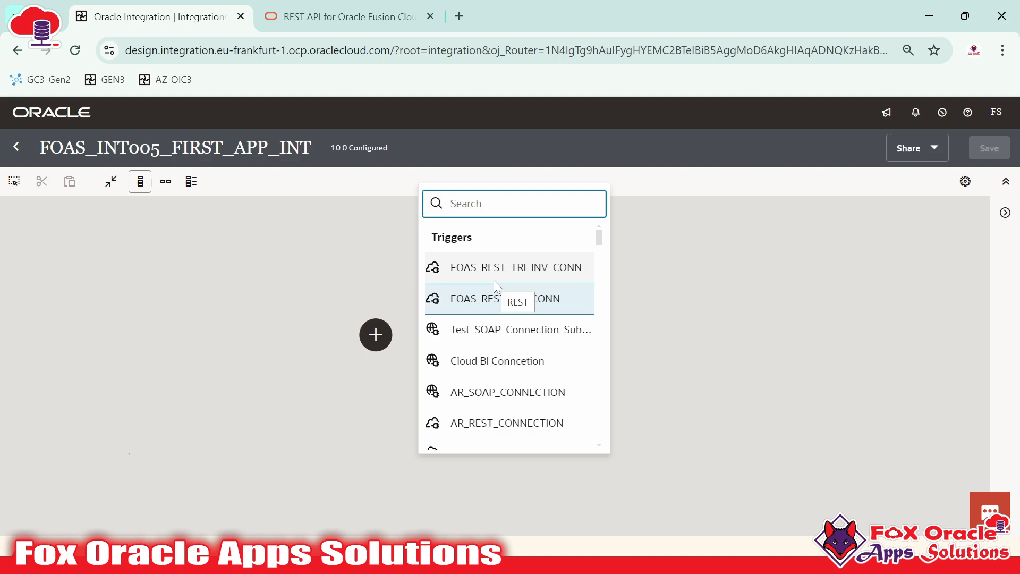
pyautogui.scroll(-10, 502, 319)
pyautogui.scroll(-2, 505, 361)
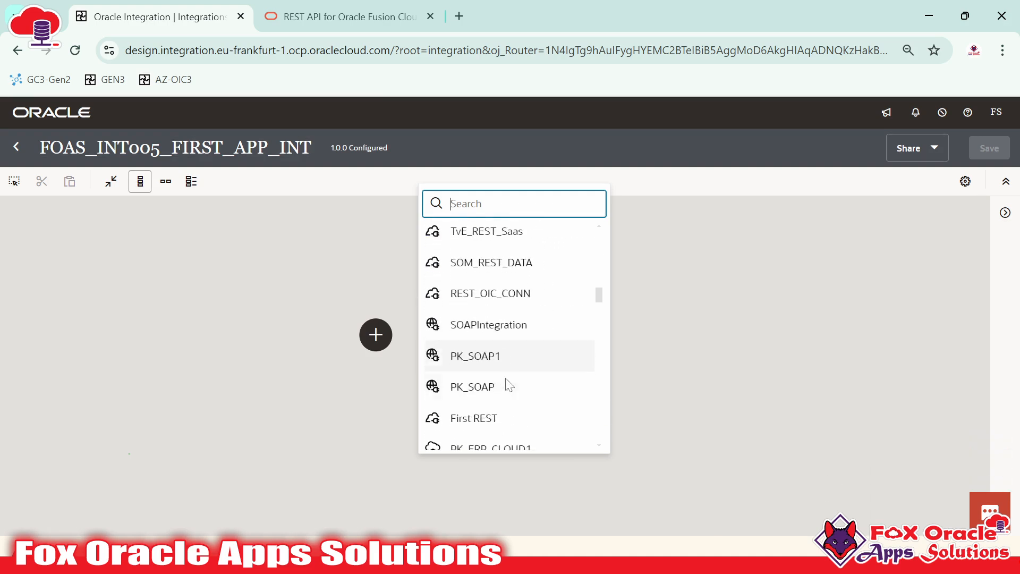
pyautogui.scroll(12, 494, 329)
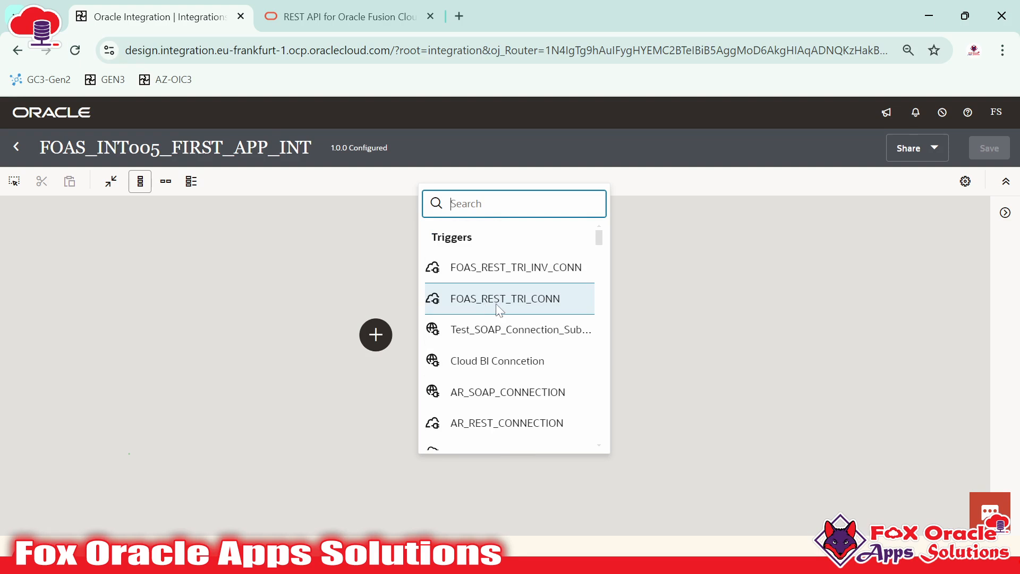
pyautogui.click(501, 304)
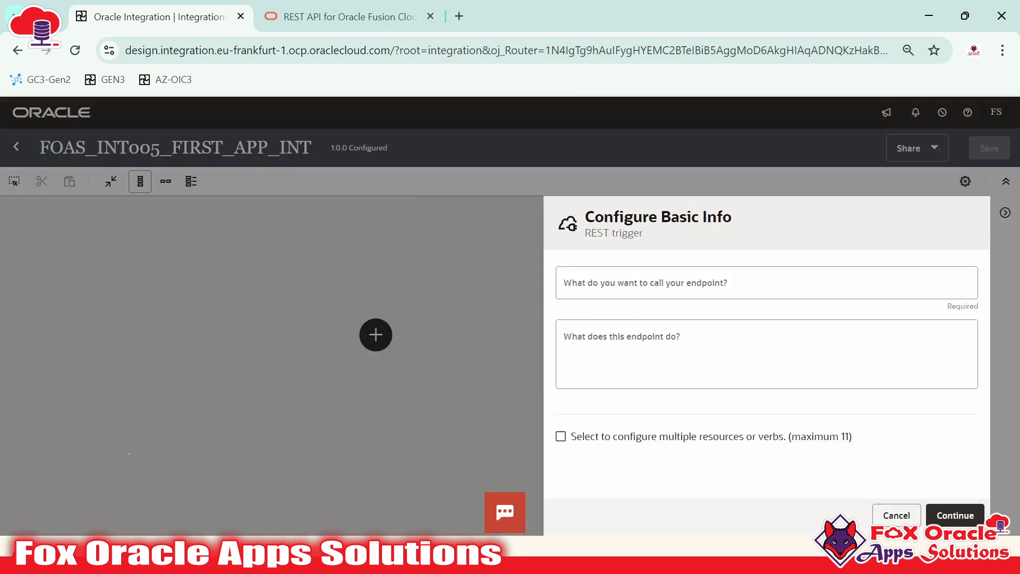
# Enter startREST as the endpoint name
pyautogui.click(680, 288)
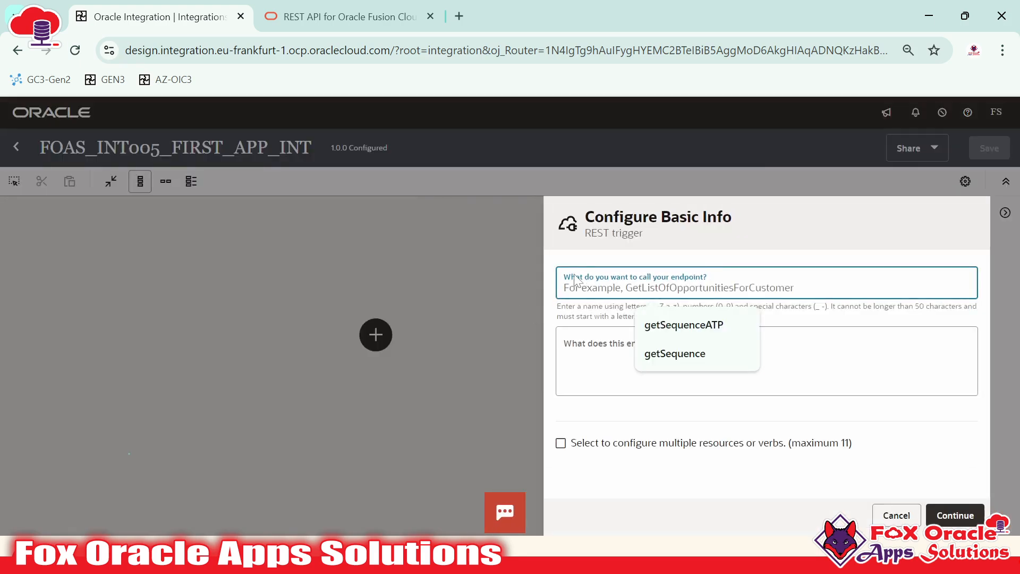
pyautogui.click(670, 281)
pyautogui.click(688, 287)
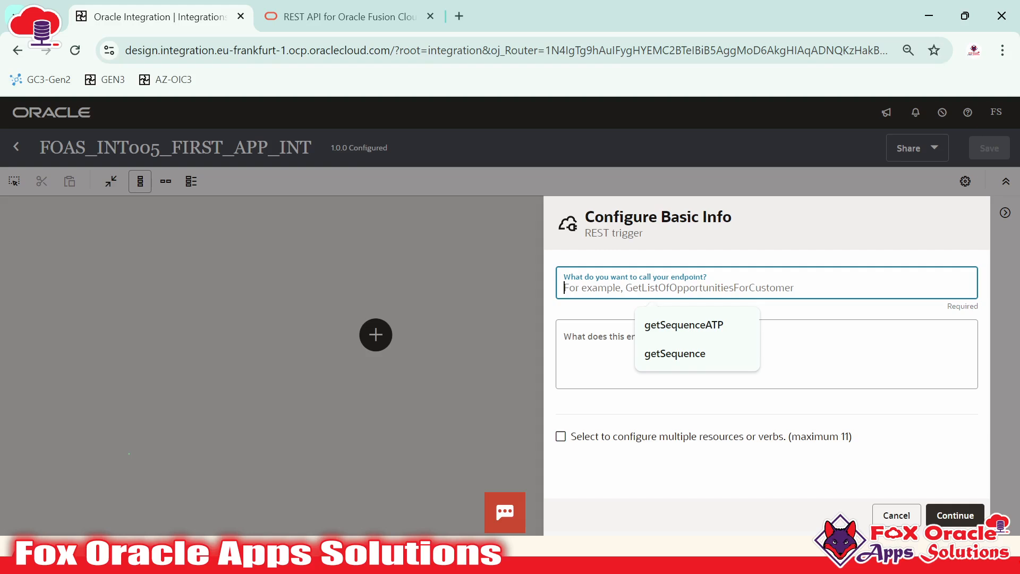
pyautogui.write('st')
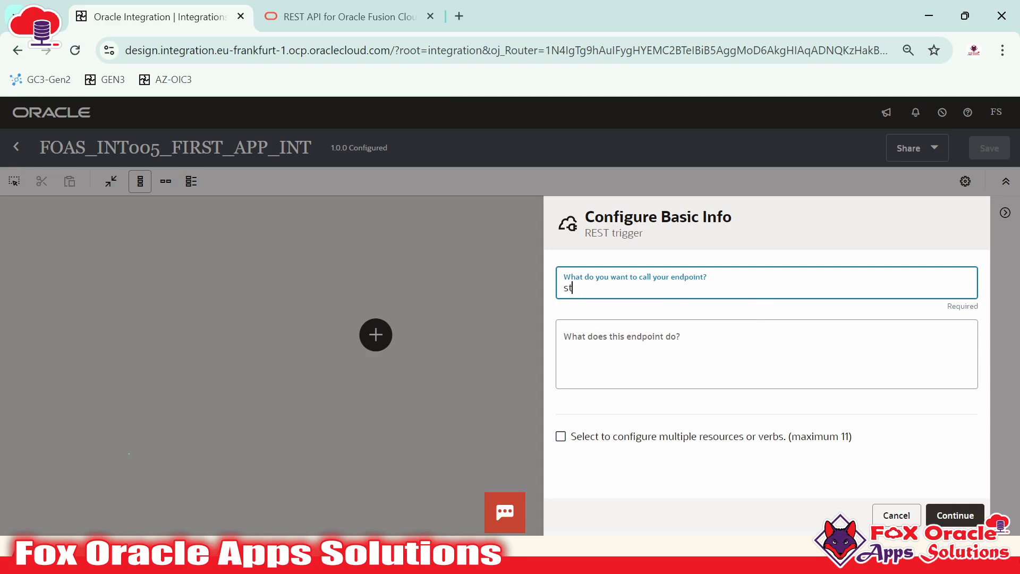
pyautogui.press('BackSpace')
pyautogui.press('BackSpace')
pyautogui.write('tr')
pyautogui.press('BackSpace')
pyautogui.write('start')
pyautogui.click(584, 288)
pyautogui.write('_')
pyautogui.press('BackSpace')
pyautogui.press('End')
pyautogui.press('Tab')
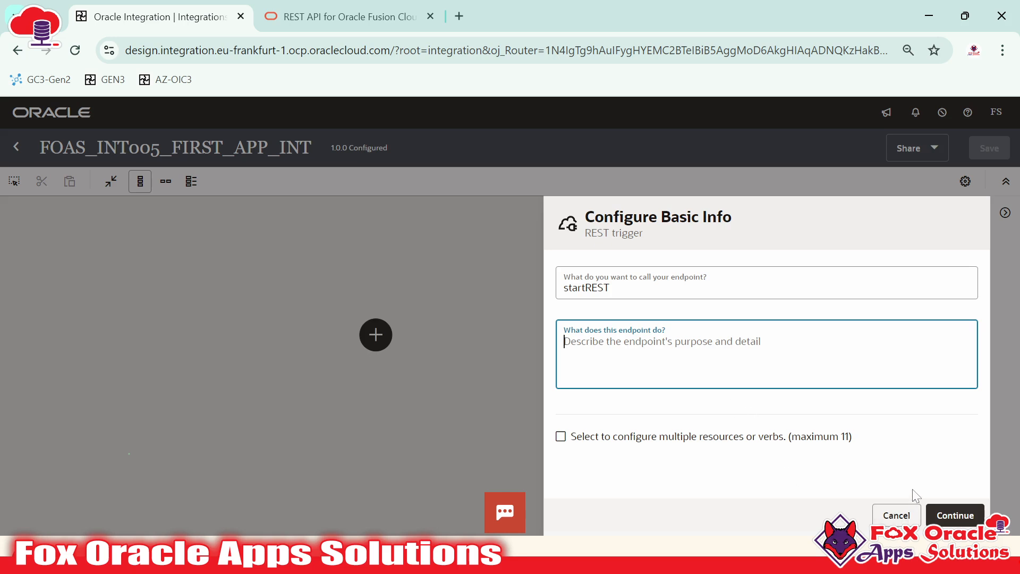
# Leave the description empty, continue to Resource Configuration, then go back to Basic Info
pyautogui.click(950, 518)
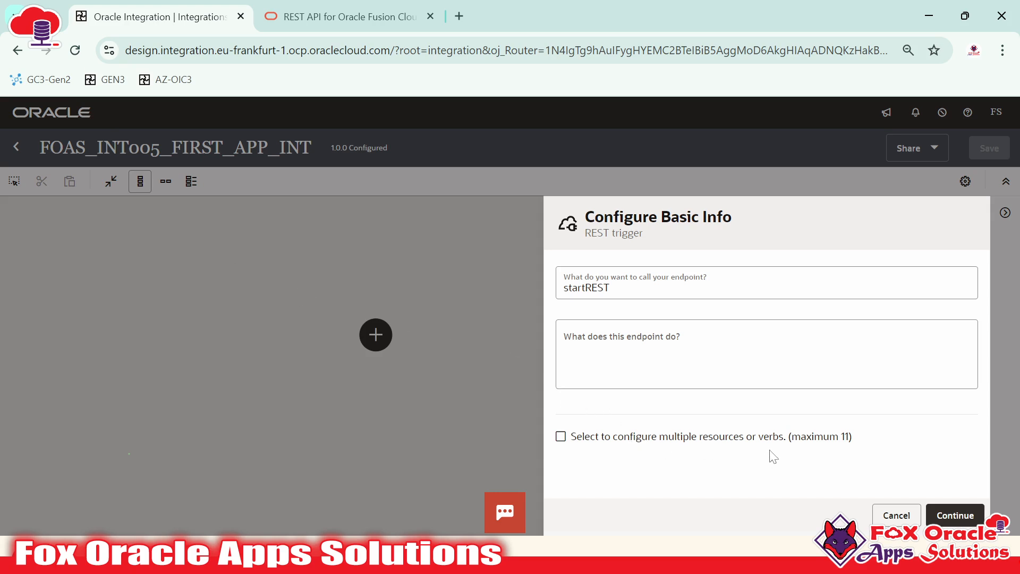
pyautogui.click(954, 517)
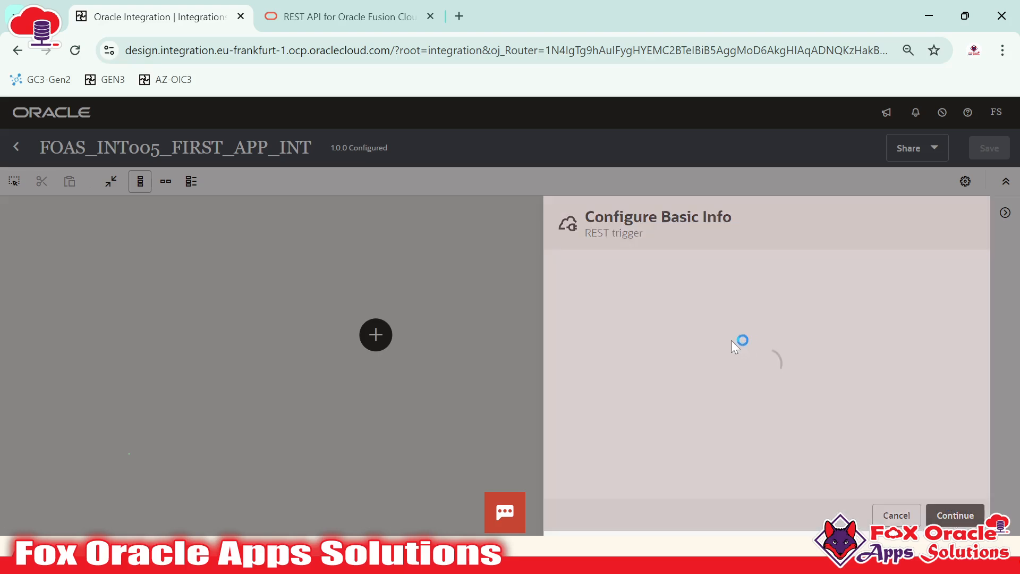
pyautogui.scroll(-3, 685, 318)
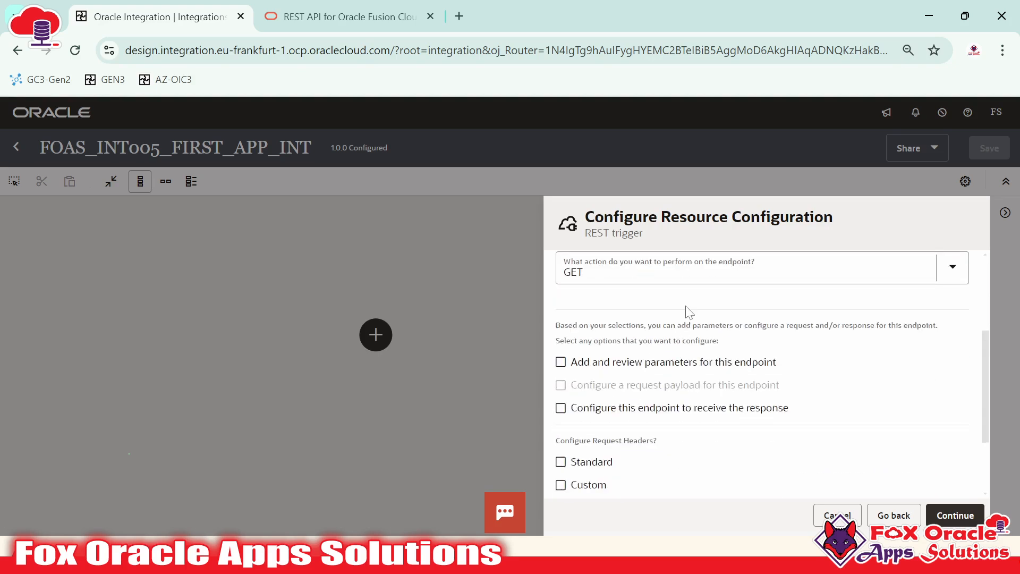
pyautogui.scroll(3, 688, 367)
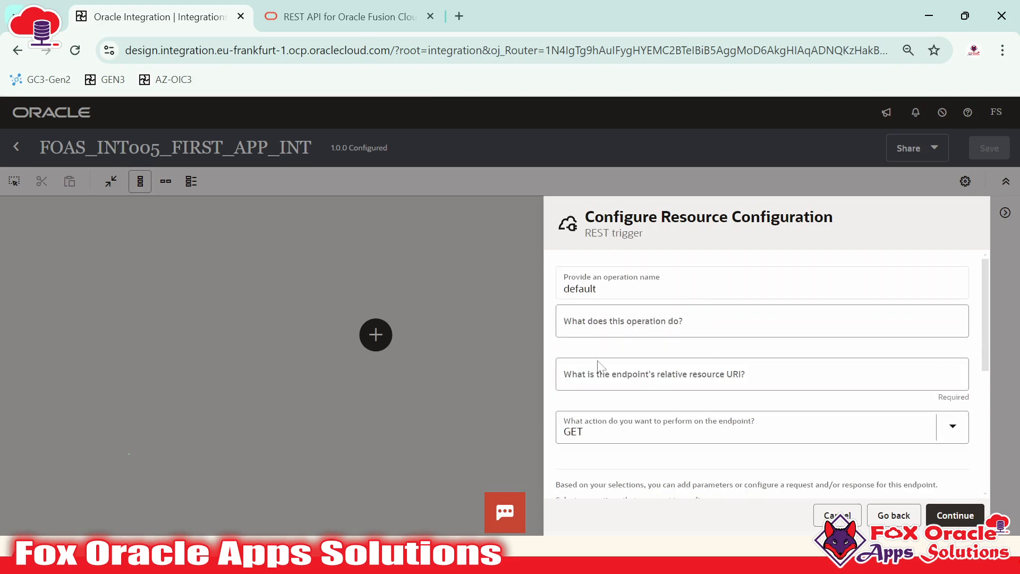
pyautogui.click(883, 515)
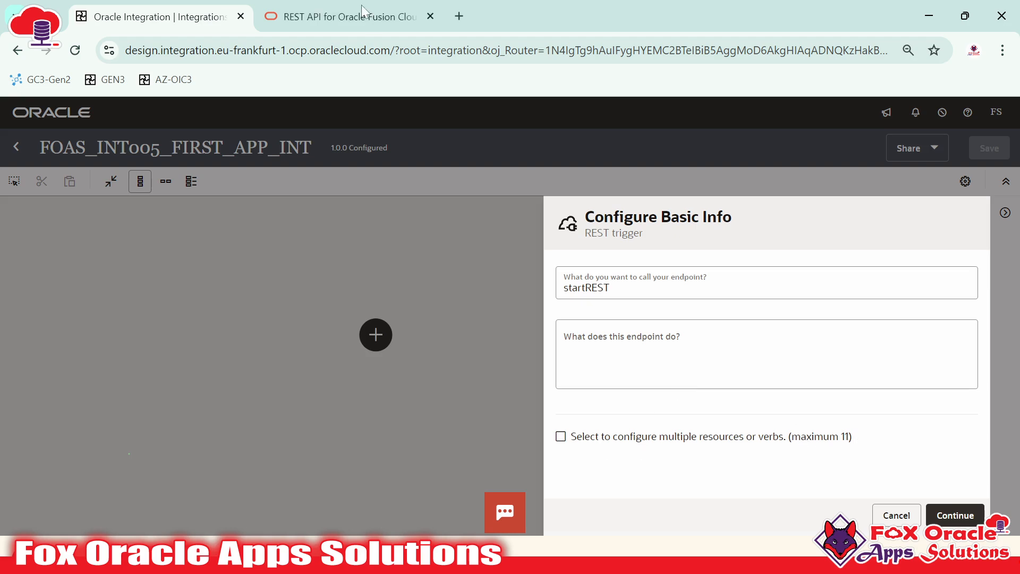
pyautogui.click(350, 16)
pyautogui.scroll(10, 584, 372)
# Select parts of the invoices endpoint path on the Create an invoice docs page
pyautogui.click(670, 411)
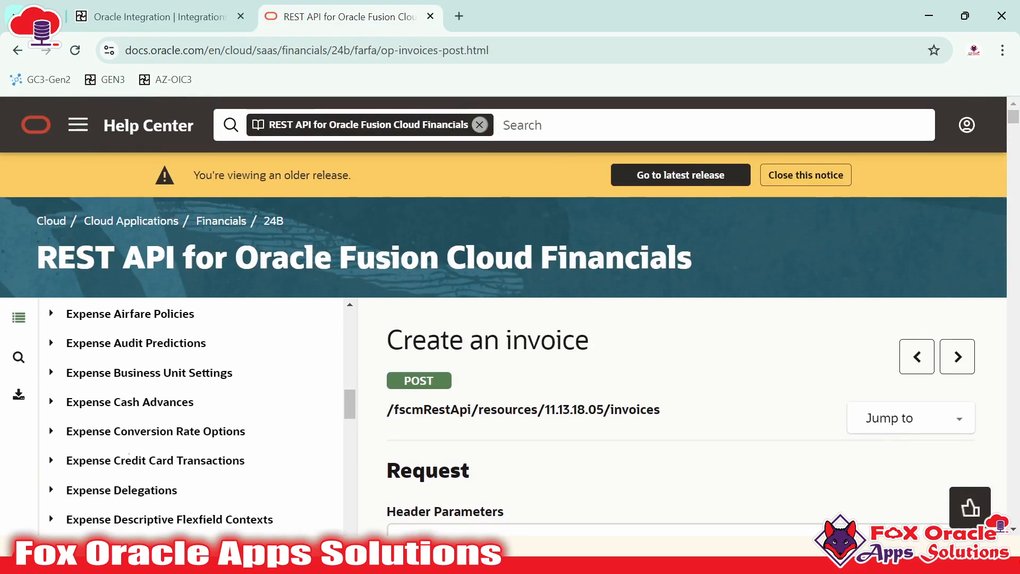
pyautogui.moveTo(387, 348); pyautogui.dragTo(576, 348)
pyautogui.click(579, 349)
pyautogui.moveTo(671, 417); pyautogui.dragTo(459, 410)
pyautogui.click(544, 423)
pyautogui.moveTo(611, 410); pyautogui.dragTo(688, 417)
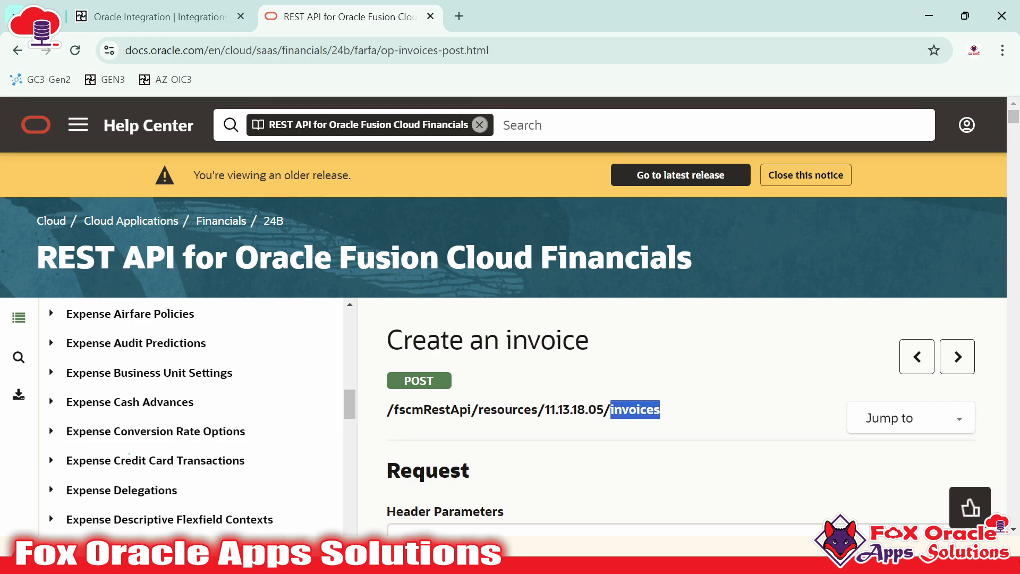
pyautogui.moveTo(396, 417); pyautogui.dragTo(670, 410)
pyautogui.scroll(-2, 461, 287)
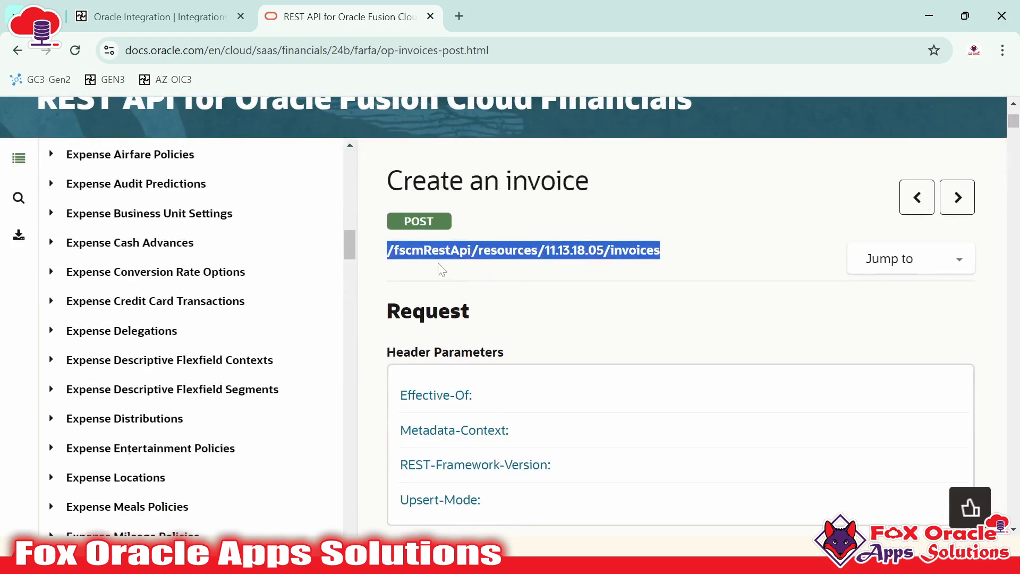
pyautogui.moveTo(411, 222); pyautogui.dragTo(436, 222)
pyautogui.click(435, 223)
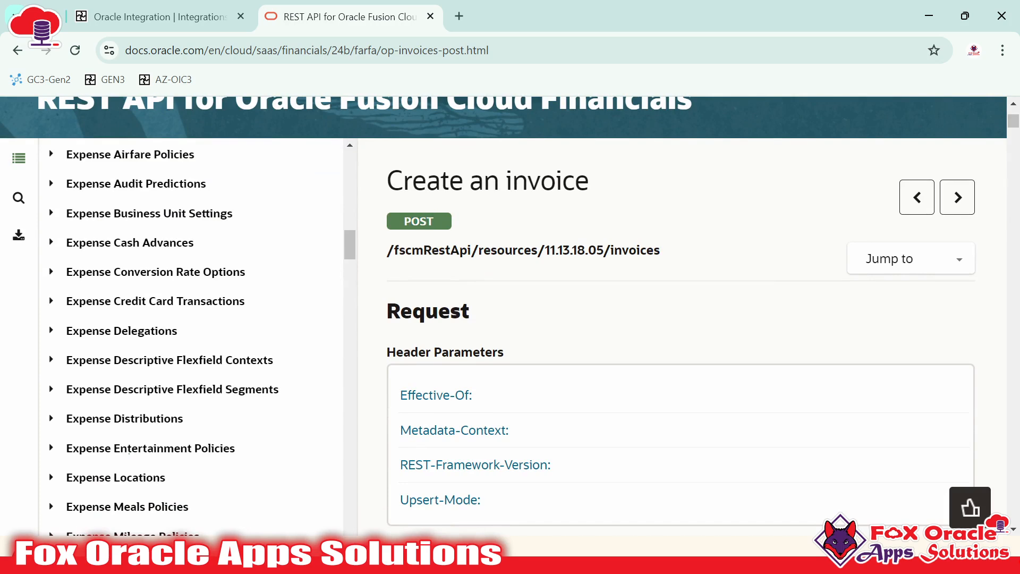
pyautogui.moveTo(660, 250); pyautogui.dragTo(386, 250)
pyautogui.scroll(6, 291, 324)
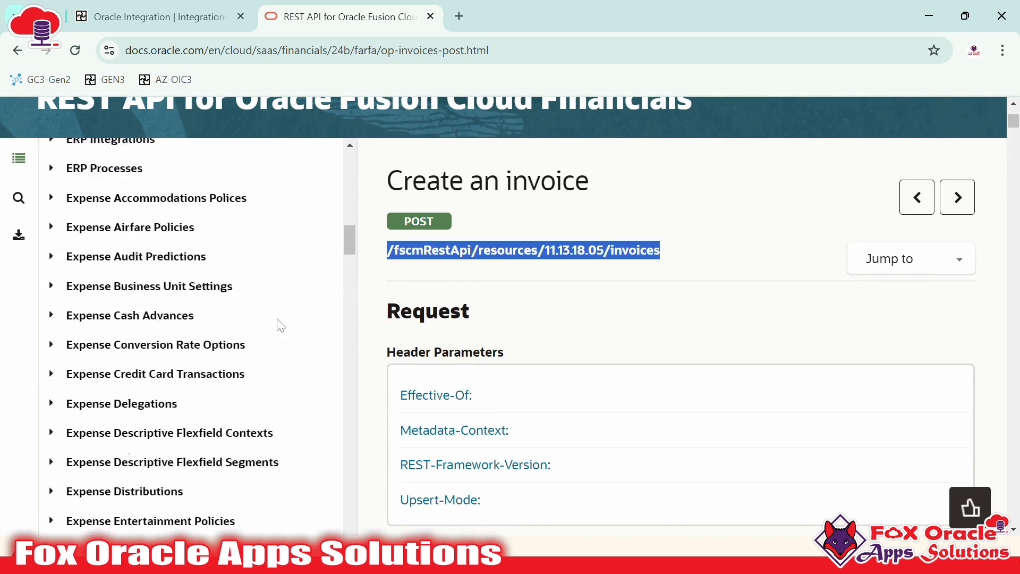
pyautogui.scroll(-20, 220, 335)
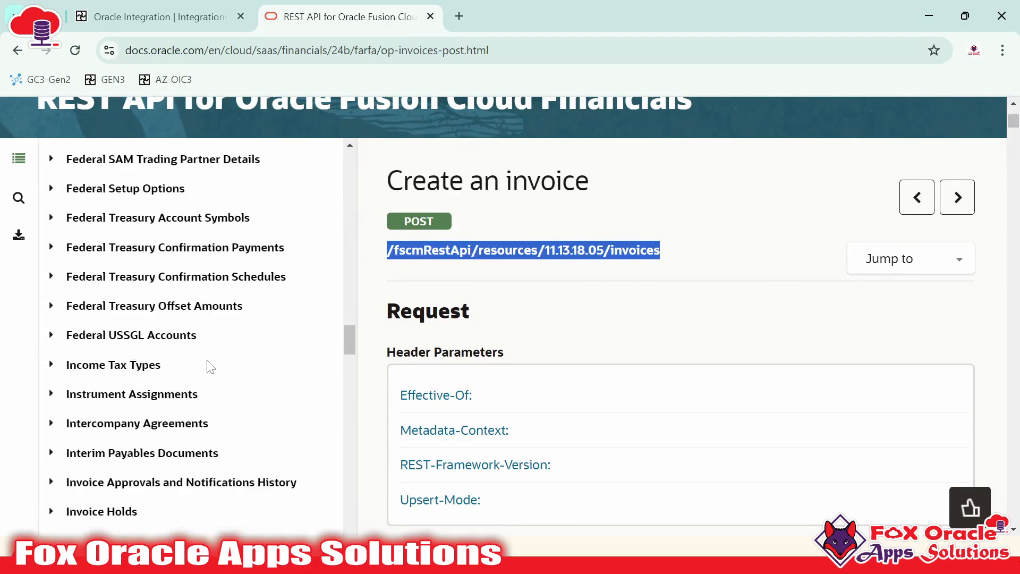
pyautogui.scroll(-8, 210, 363)
pyautogui.scroll(7, 205, 358)
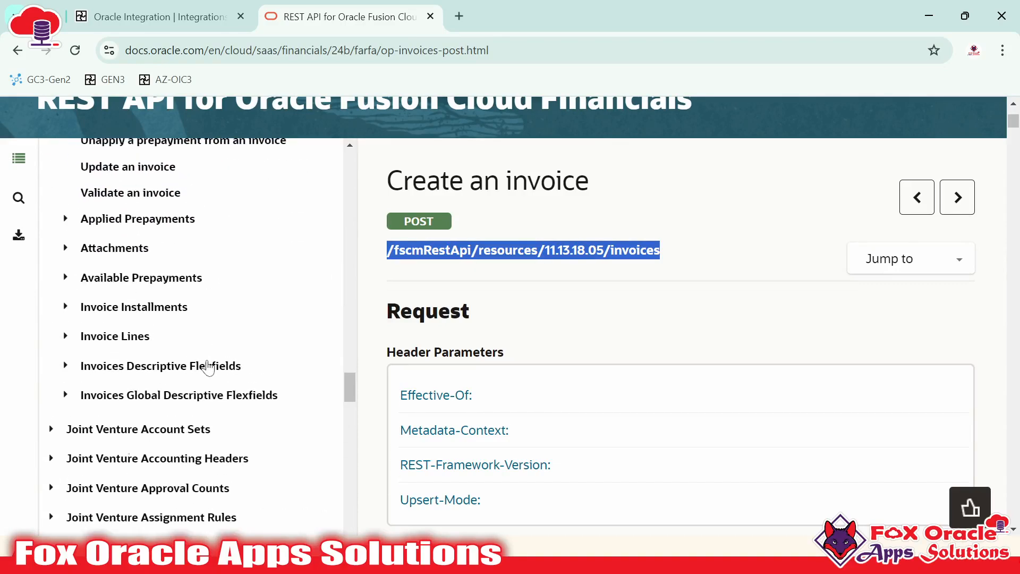
pyautogui.scroll(3, 194, 364)
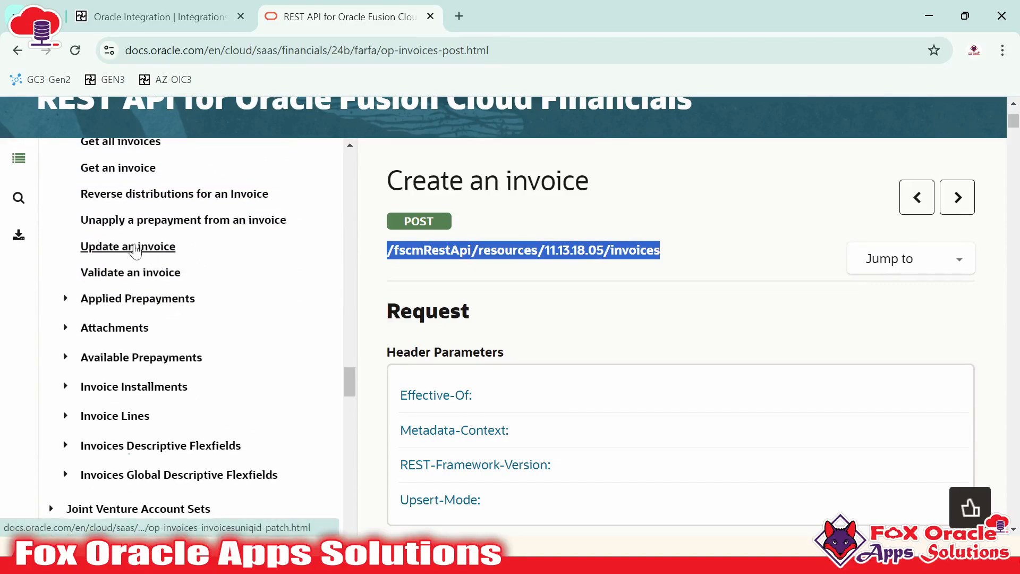
pyautogui.scroll(3, 198, 299)
pyautogui.scroll(3, 160, 273)
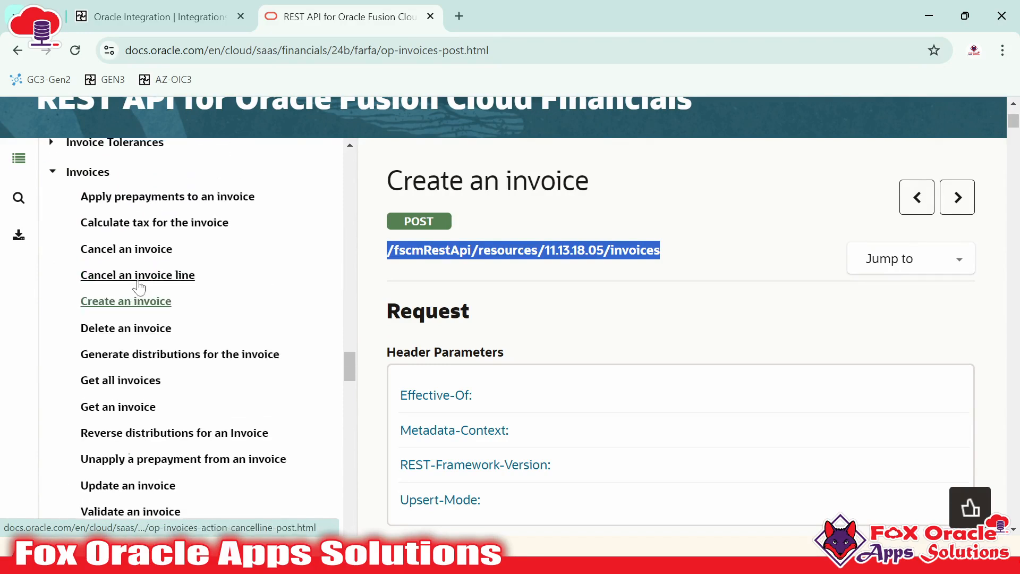
pyautogui.scroll(2, 133, 271)
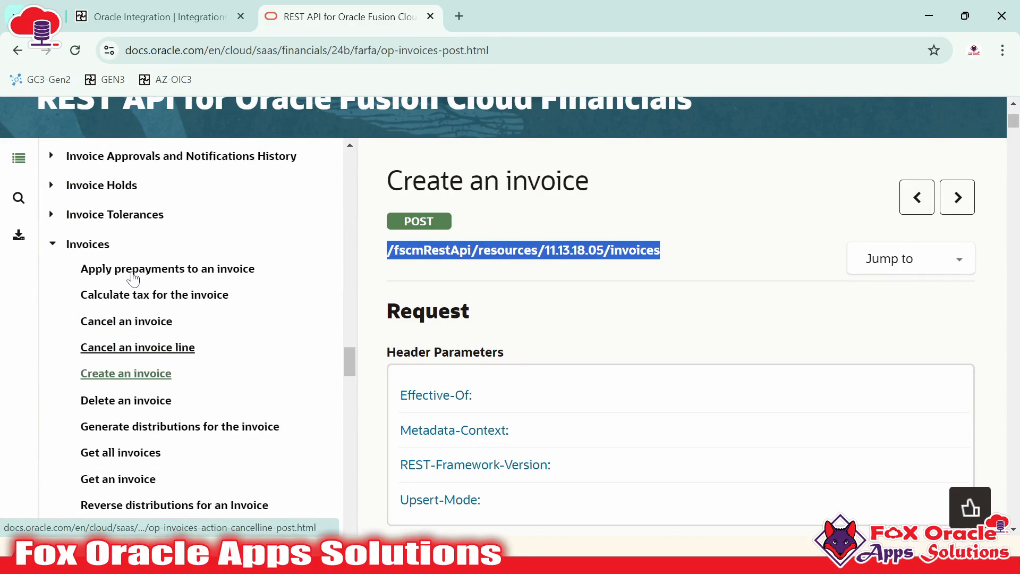
# Open the Delete an invoice page and select its invoices/{invoicesUniqID} path
pyautogui.click(141, 409)
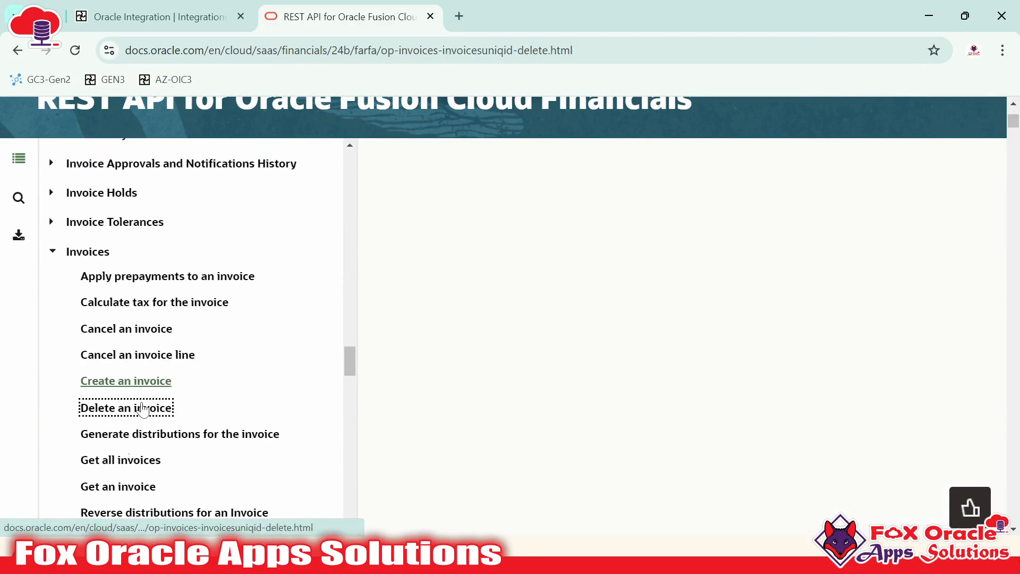
pyautogui.scroll(-3, 513, 285)
pyautogui.scroll(2, 519, 288)
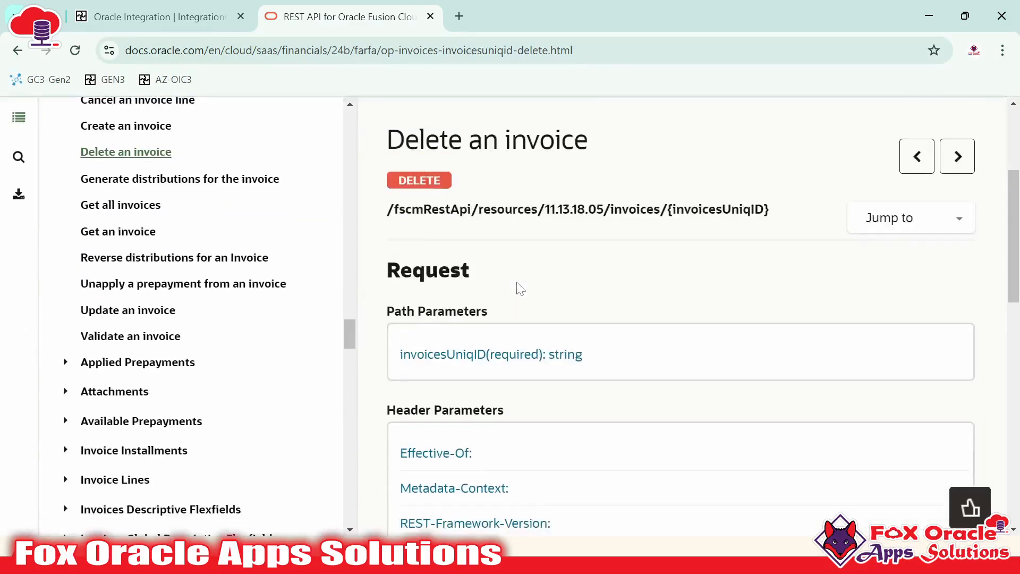
pyautogui.moveTo(660, 288); pyautogui.dragTo(386, 289)
pyautogui.moveTo(769, 288); pyautogui.dragTo(387, 288)
pyautogui.click(511, 302)
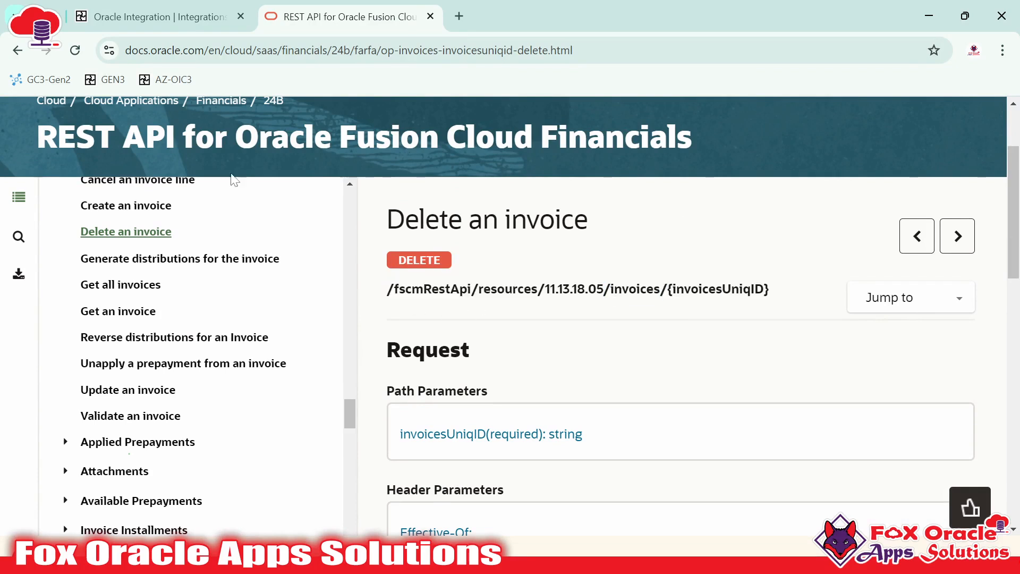
pyautogui.click(154, 17)
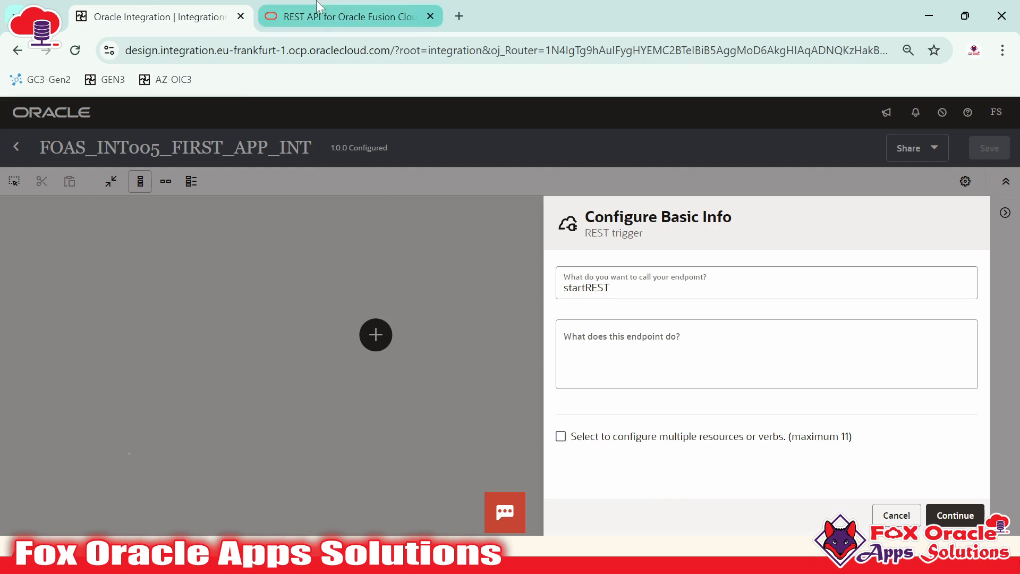
# Open the Update an invoice page, select its PATCH path, and return to Oracle Integration
pyautogui.click(334, 16)
pyautogui.moveTo(387, 288); pyautogui.dragTo(647, 288)
pyautogui.moveTo(398, 266); pyautogui.dragTo(443, 265)
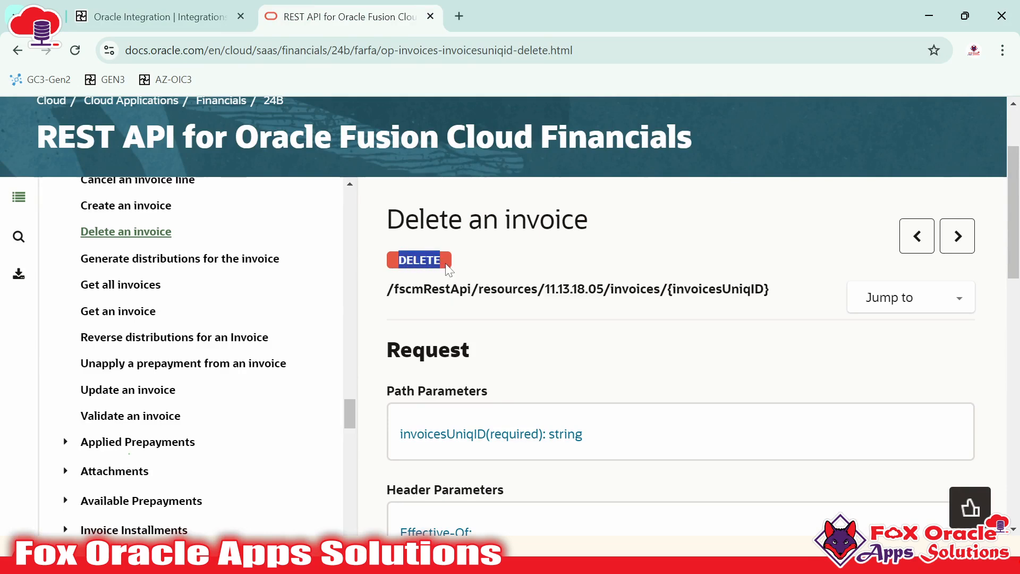
pyautogui.scroll(-1, 443, 268)
pyautogui.click(149, 312)
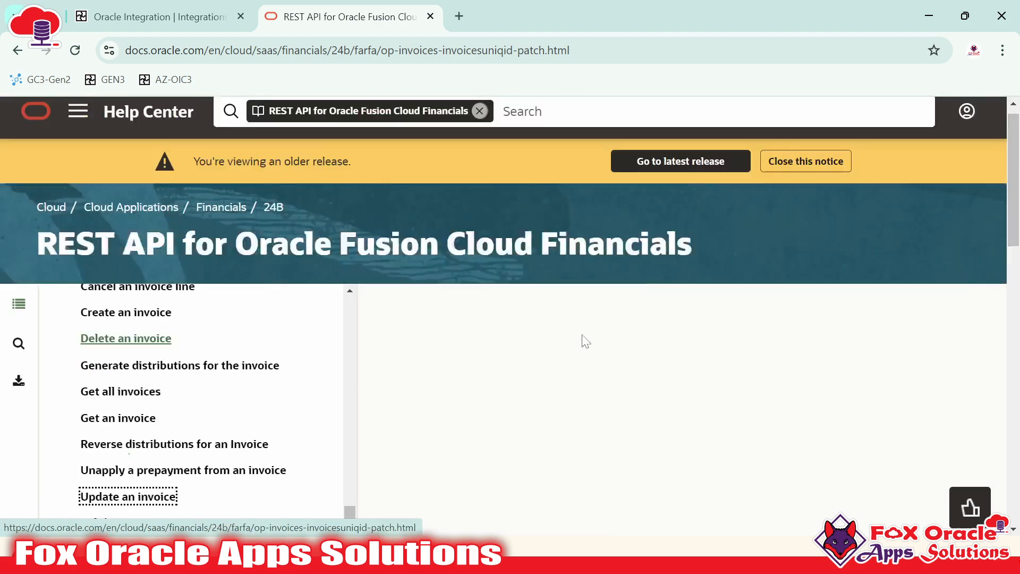
pyautogui.scroll(-3, 623, 330)
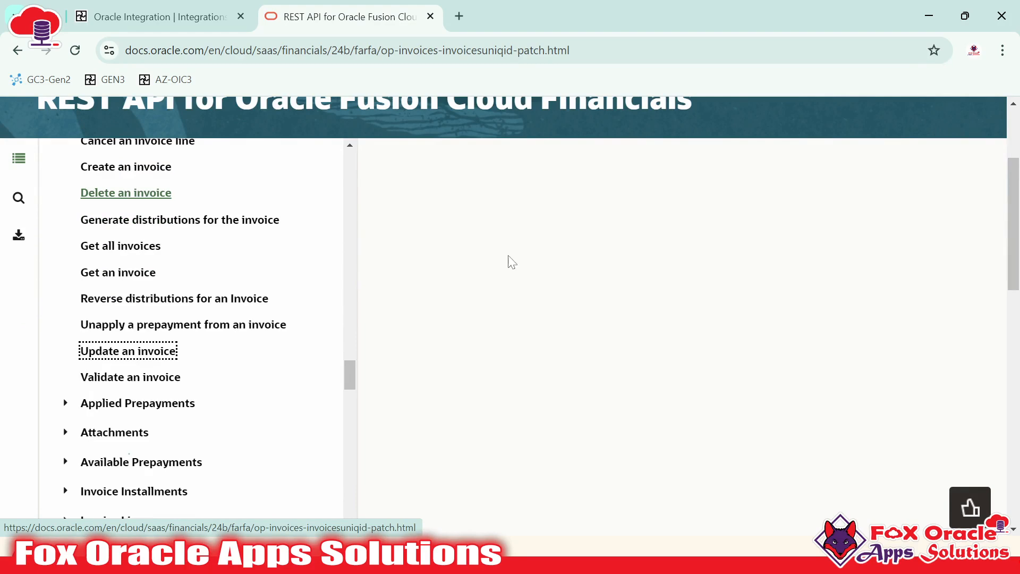
pyautogui.scroll(3, 532, 281)
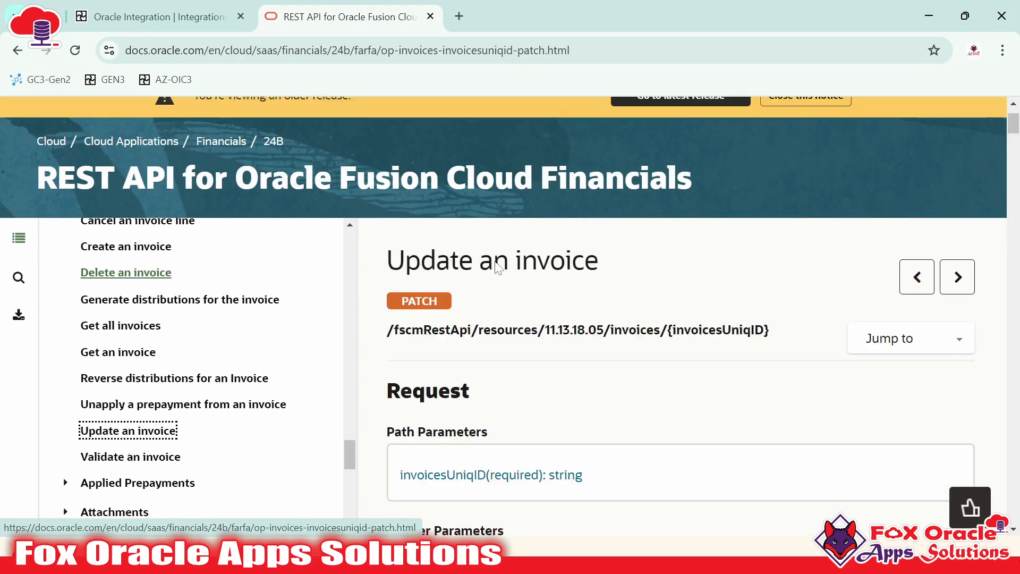
pyautogui.scroll(-1, 544, 322)
pyautogui.moveTo(660, 330); pyautogui.dragTo(406, 331)
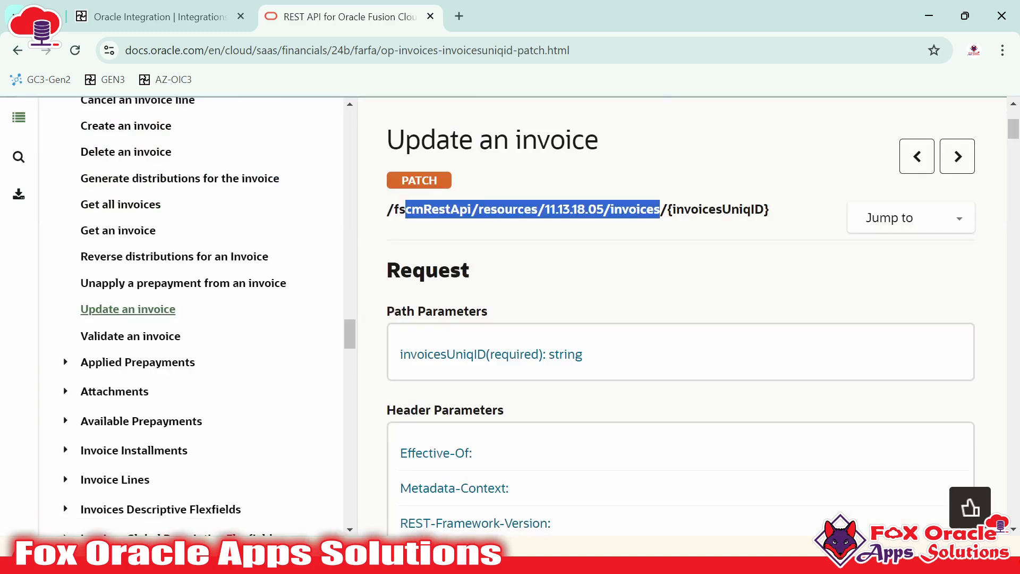
pyautogui.click(154, 17)
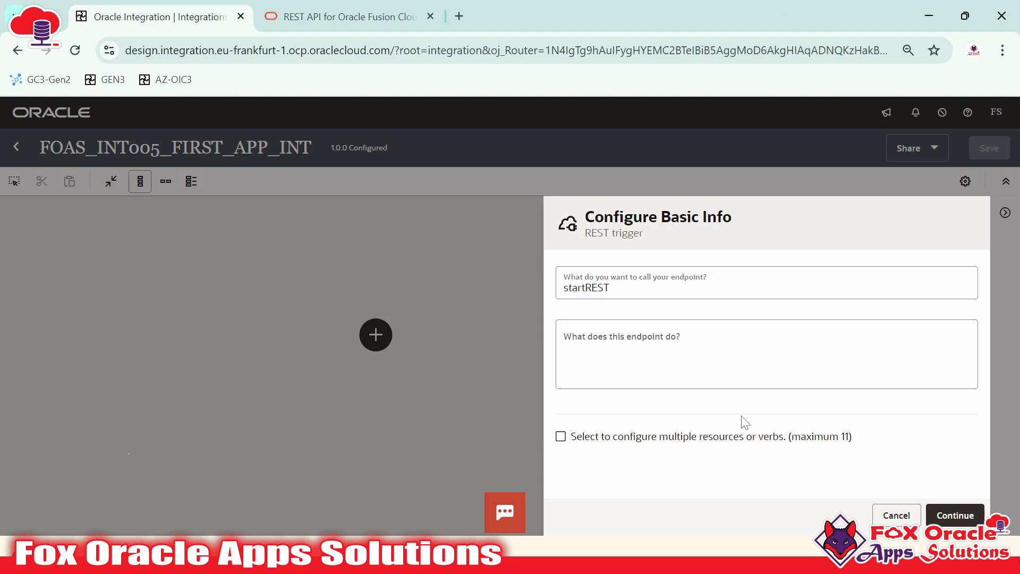
# Continue to Resource Configuration and place the cursor in the relative resource URI field
pyautogui.click(956, 515)
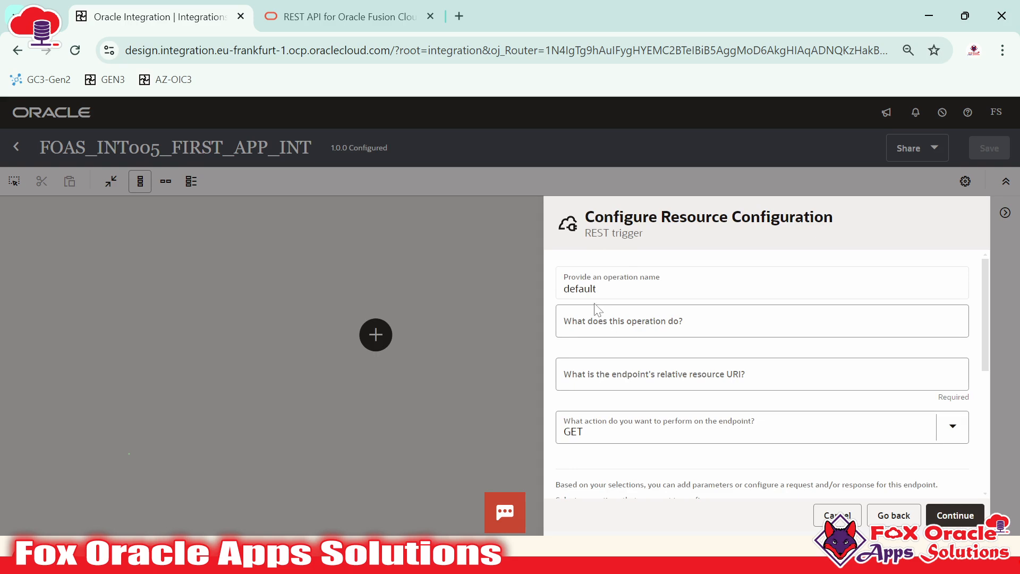
pyautogui.scroll(-2, 685, 414)
pyautogui.scroll(2, 697, 437)
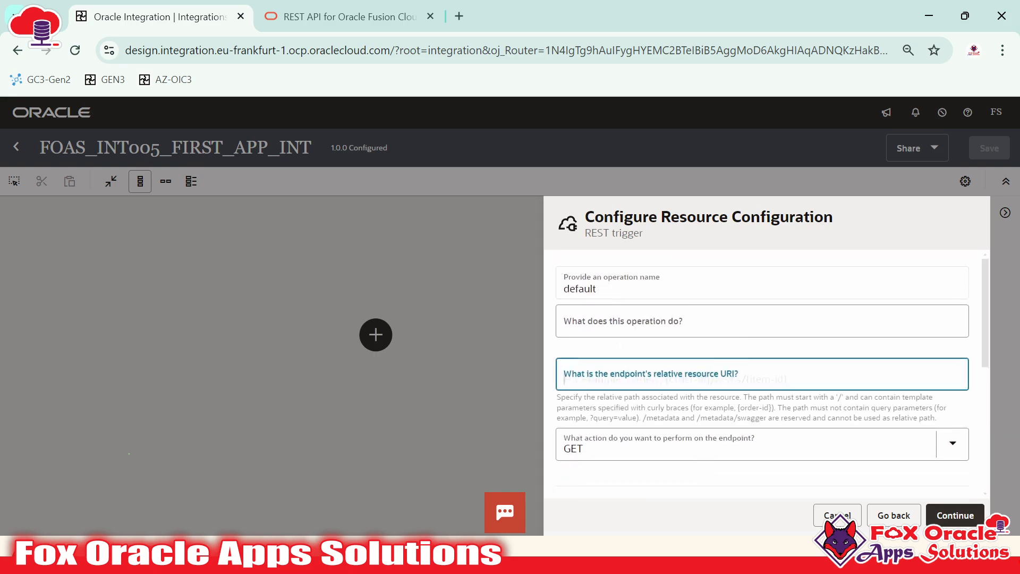
pyautogui.click(611, 378)
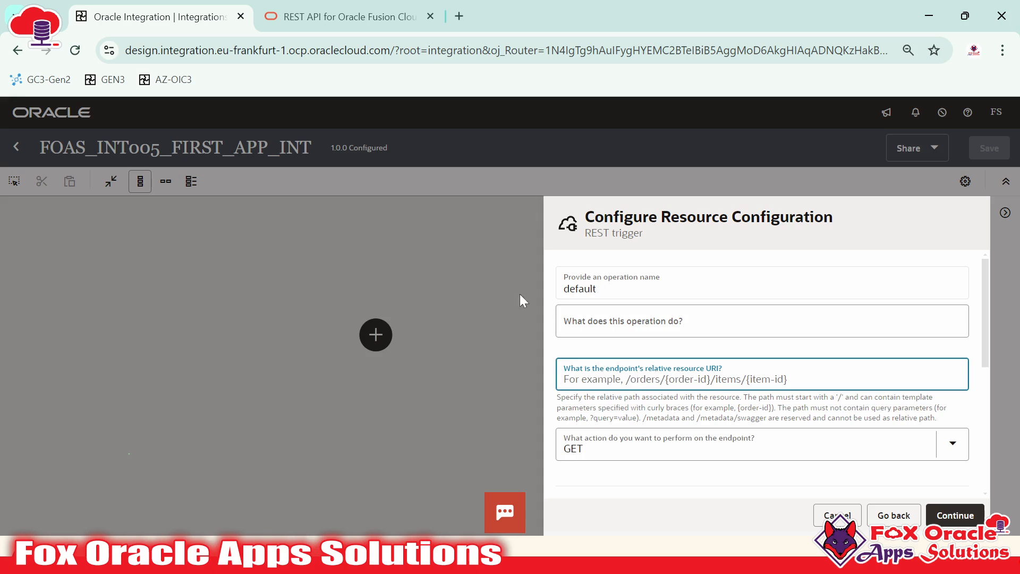
# Select the Update an invoice PATCH endpoint path, then bring up the notes file in Notepad++
pyautogui.click(340, 17)
pyautogui.scroll(2, 460, 289)
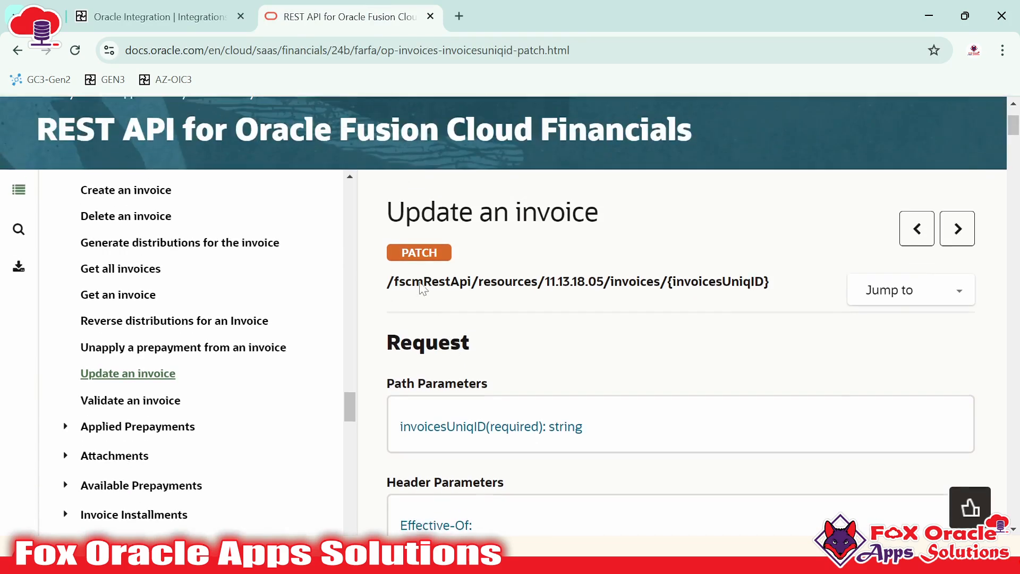
pyautogui.moveTo(388, 288)
pyautogui.mouseDown()
pyautogui.moveTo(451, 289)
pyautogui.moveTo(470, 351)
pyautogui.moveTo(770, 289)
pyautogui.moveTo(389, 291)
pyautogui.mouseUp()
pyautogui.moveTo(405, 219); pyautogui.dragTo(600, 226)
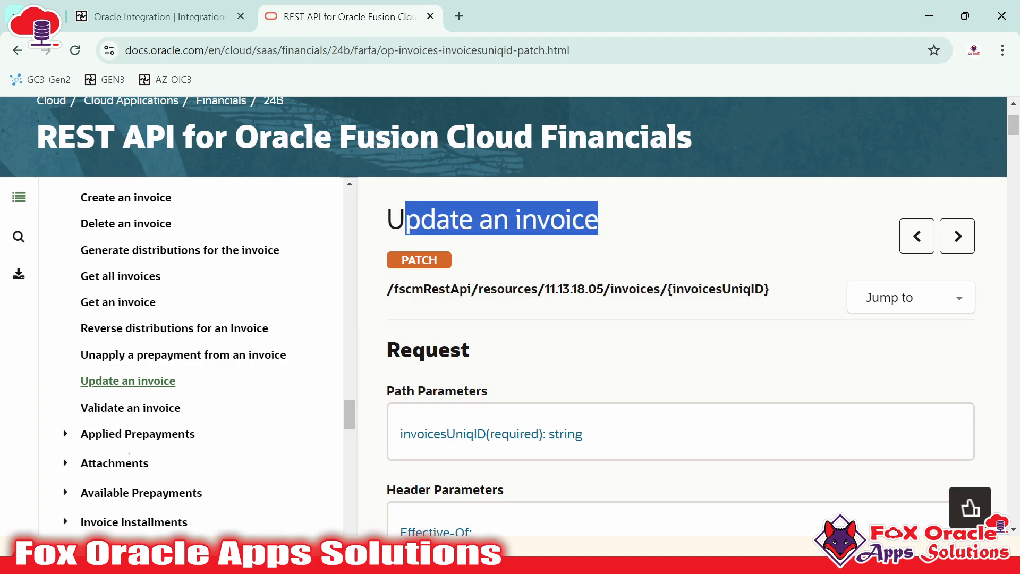
pyautogui.moveTo(387, 289); pyautogui.dragTo(771, 286)
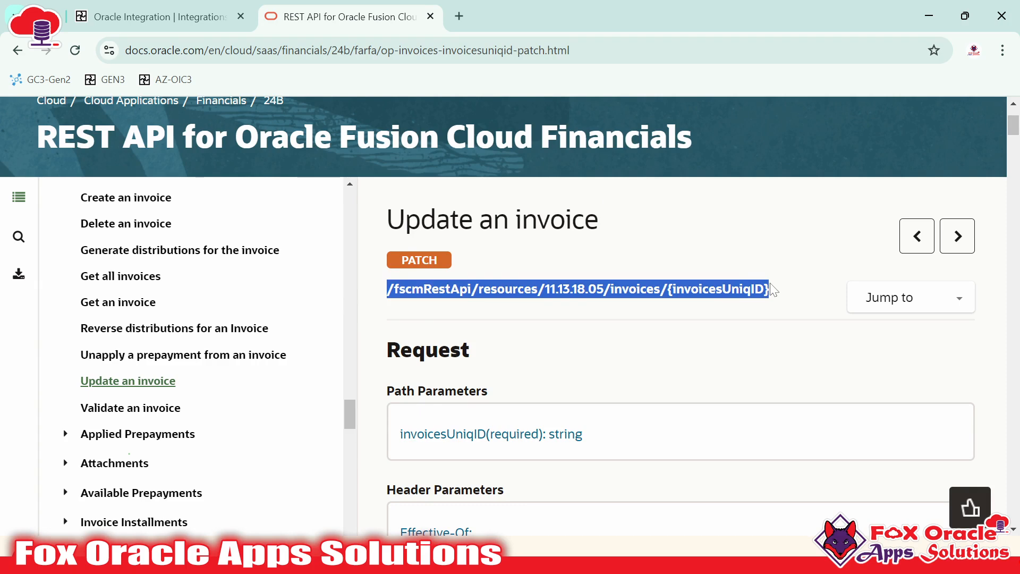
pyautogui.click(441, 273)
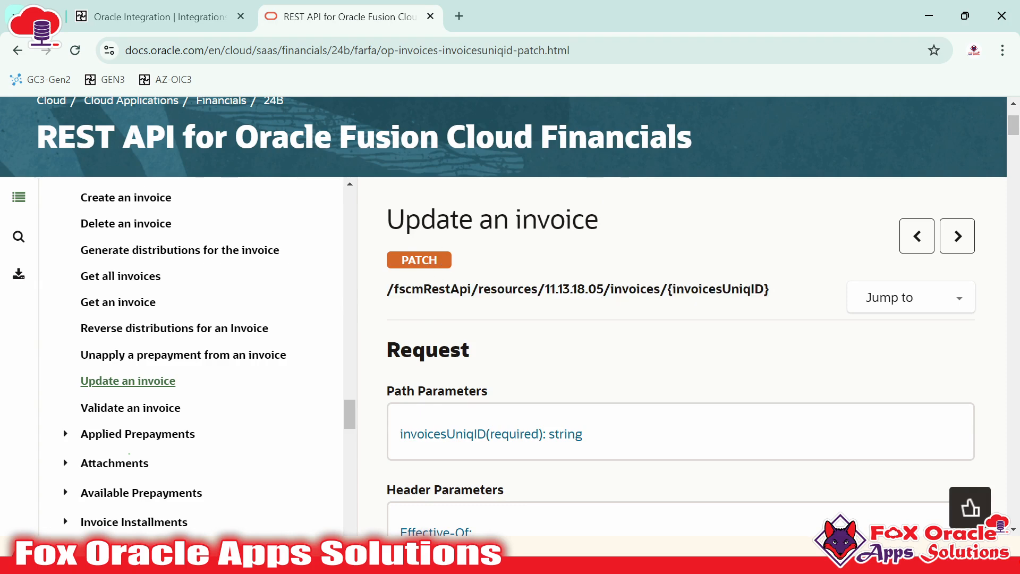
pyautogui.hotkey('alt', 'Tab')
pyautogui.press('End')
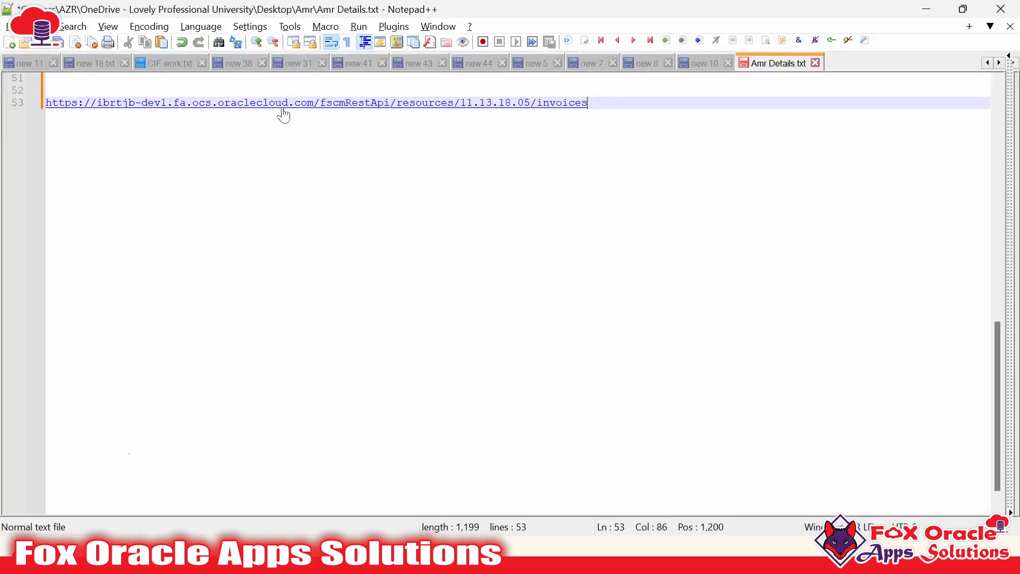
# Insert blank lines above the invoices URL and select its /fscmRestApi/resources/11.13.18.05/invoices path
pyautogui.moveTo(314, 104); pyautogui.dragTo(51, 109)
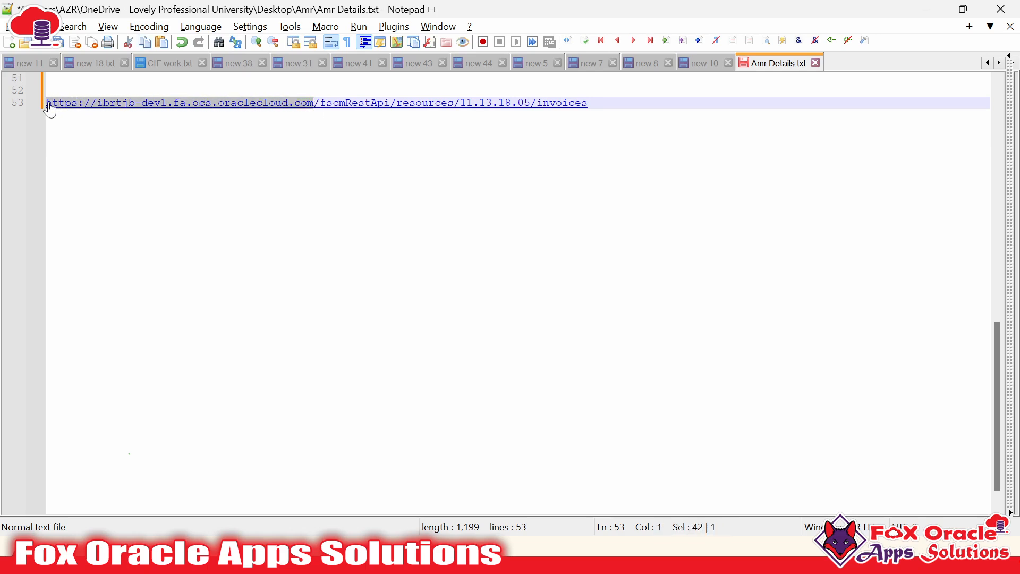
pyautogui.click(47, 78)
pyautogui.press('Return')
pyautogui.press('Return')
pyautogui.press('Return')
pyautogui.press('Return')
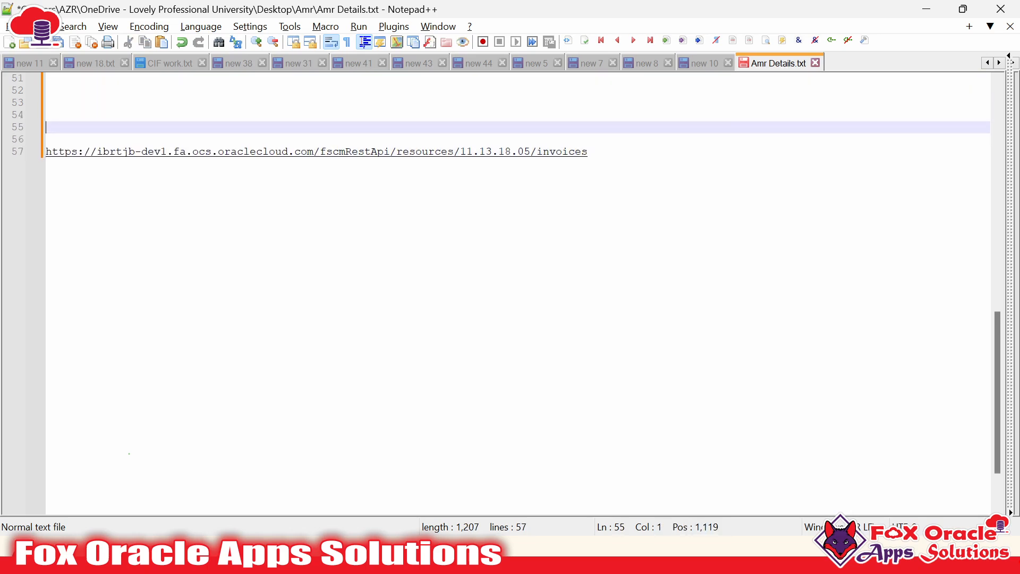
pyautogui.moveTo(313, 152); pyautogui.dragTo(39, 161)
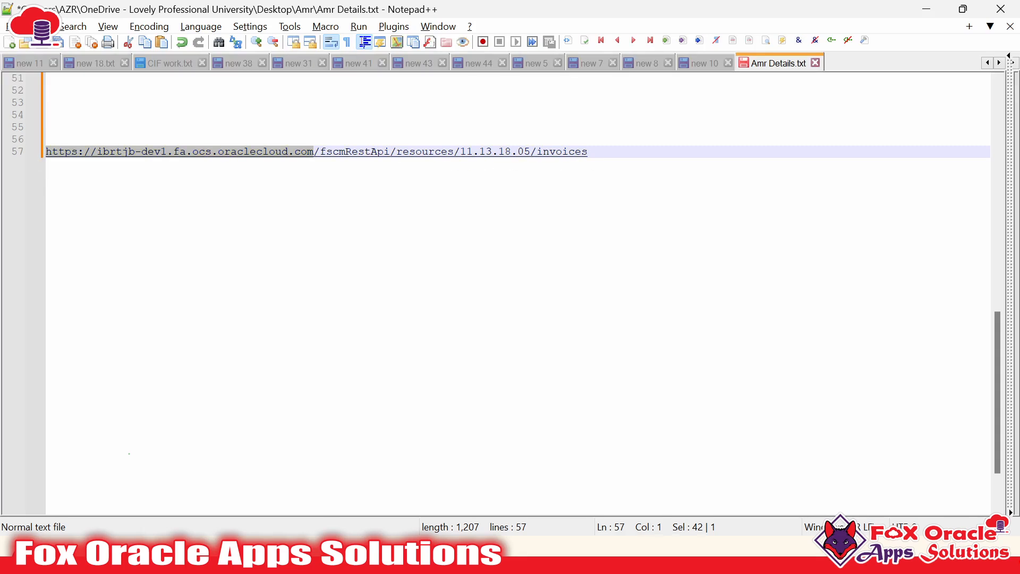
pyautogui.moveTo(588, 152); pyautogui.dragTo(313, 153)
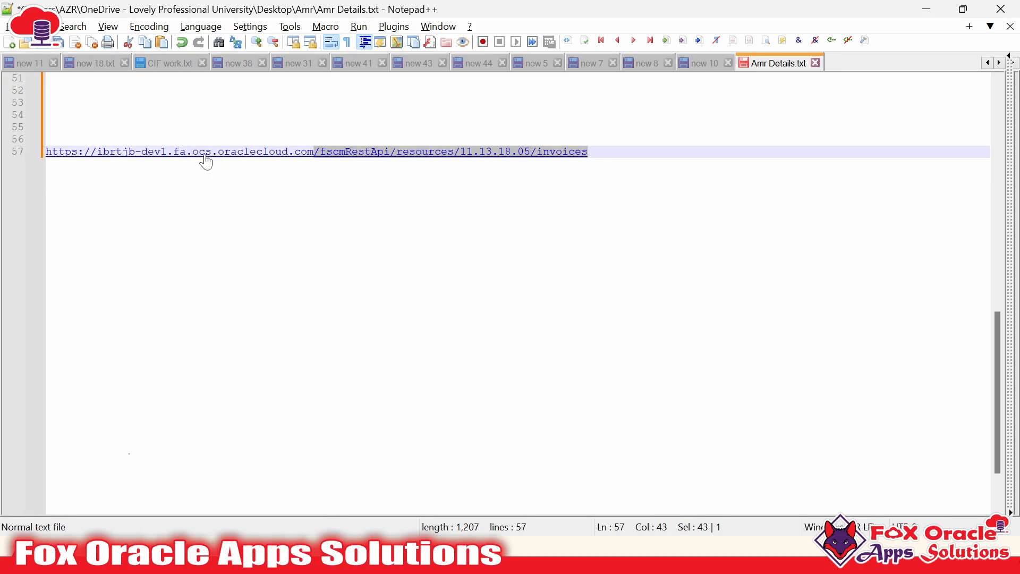
pyautogui.hotkey('alt', 'Tab')
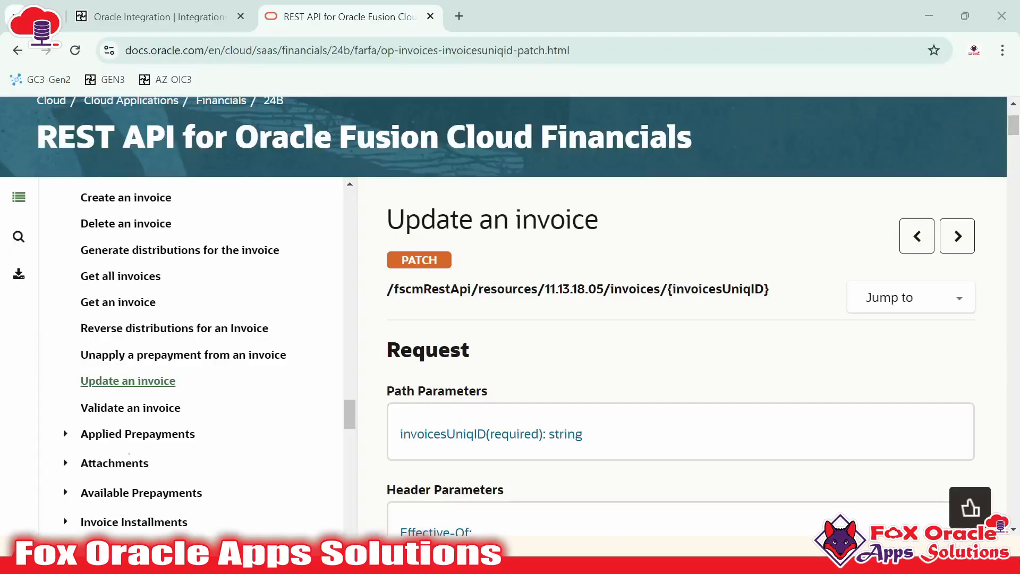
# Compare the Update an invoice path's invoices segment with the Resource Configuration form
pyautogui.click(191, 5)
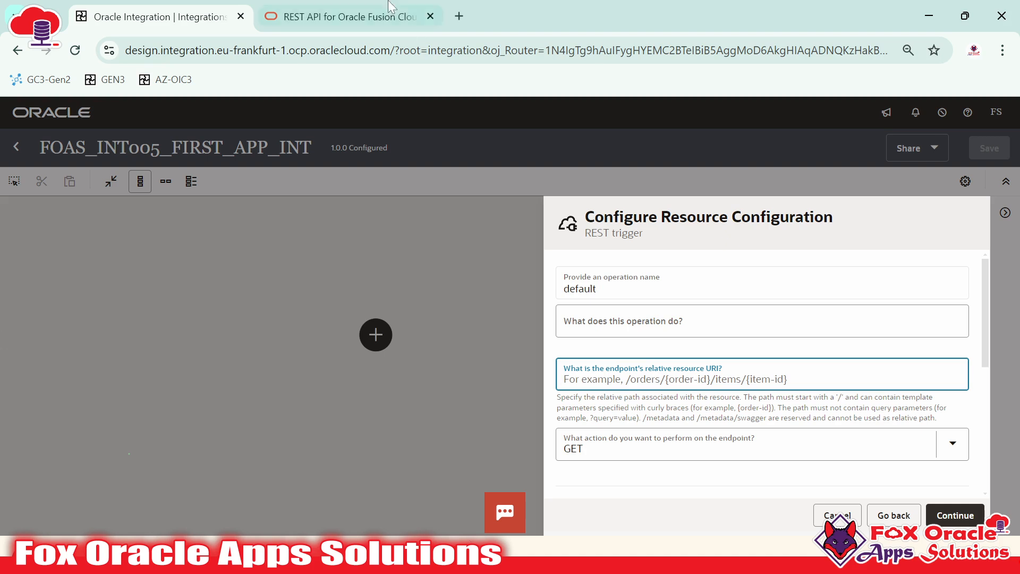
pyautogui.click(342, 6)
pyautogui.scroll(2, 474, 290)
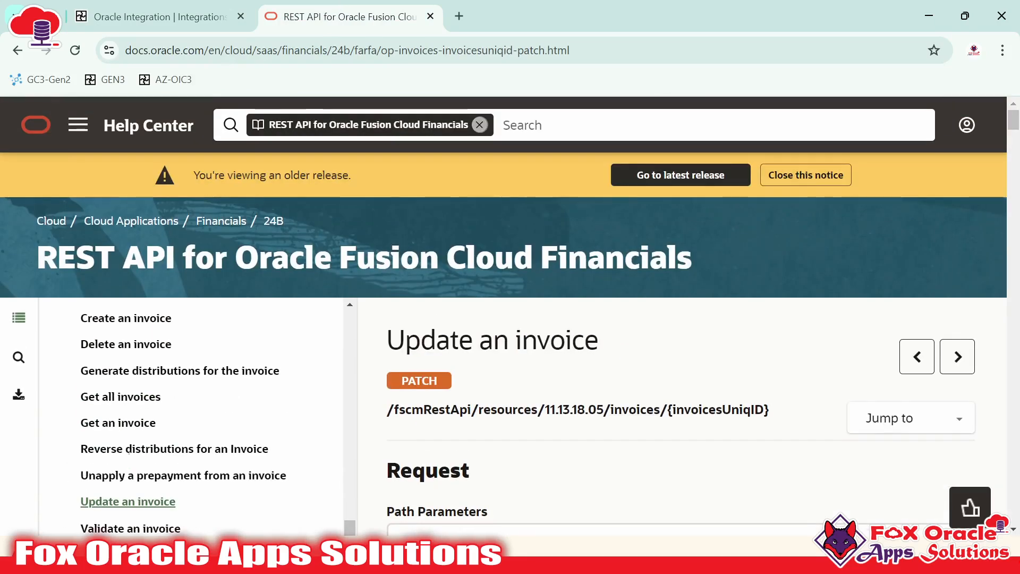
pyautogui.moveTo(611, 410); pyautogui.dragTo(660, 409)
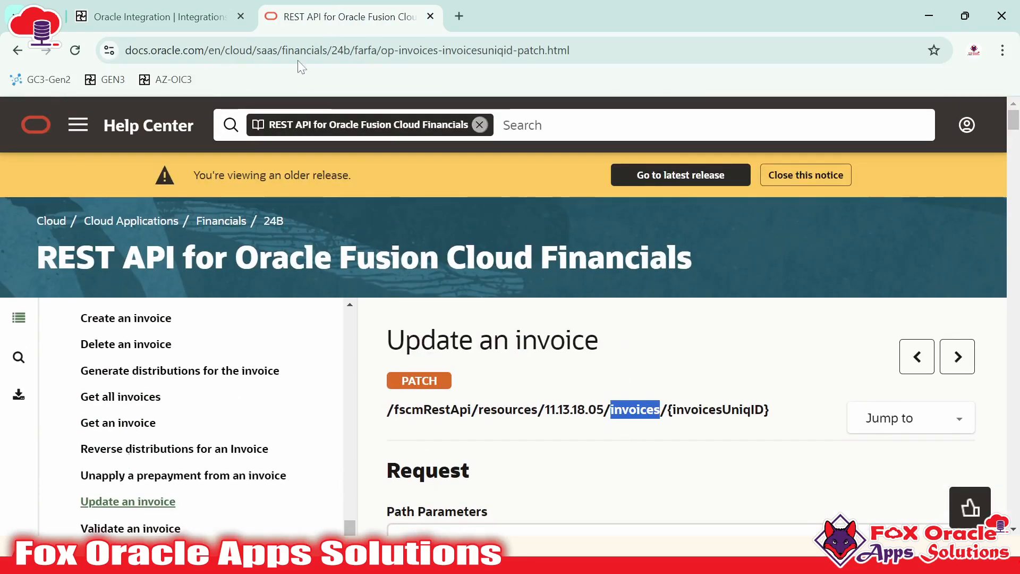
pyautogui.click(194, 22)
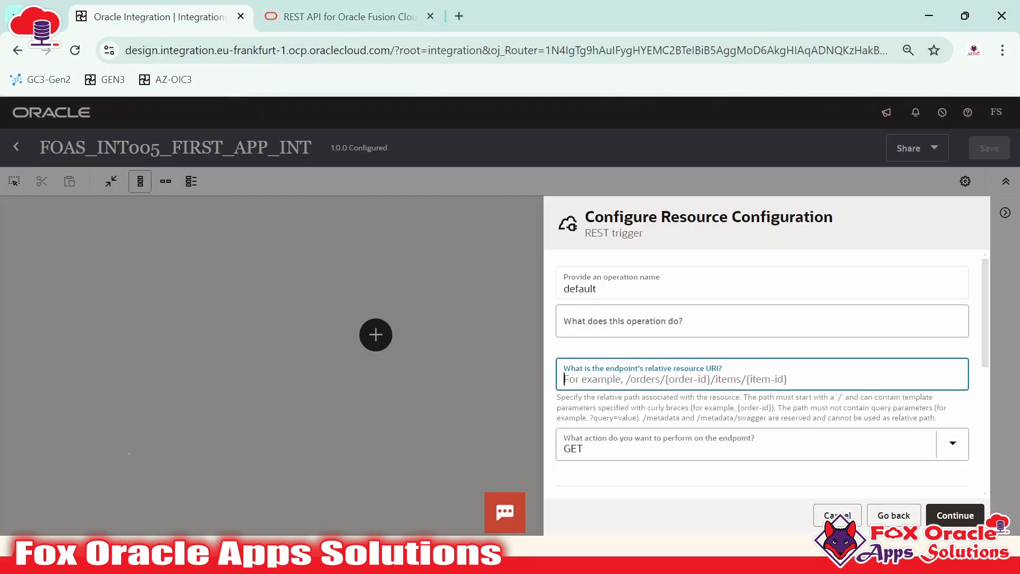
# Enter /appDriven/firstIntegration as the relative resource URI, select it, and bring up Notepad++
pyautogui.write('/a')
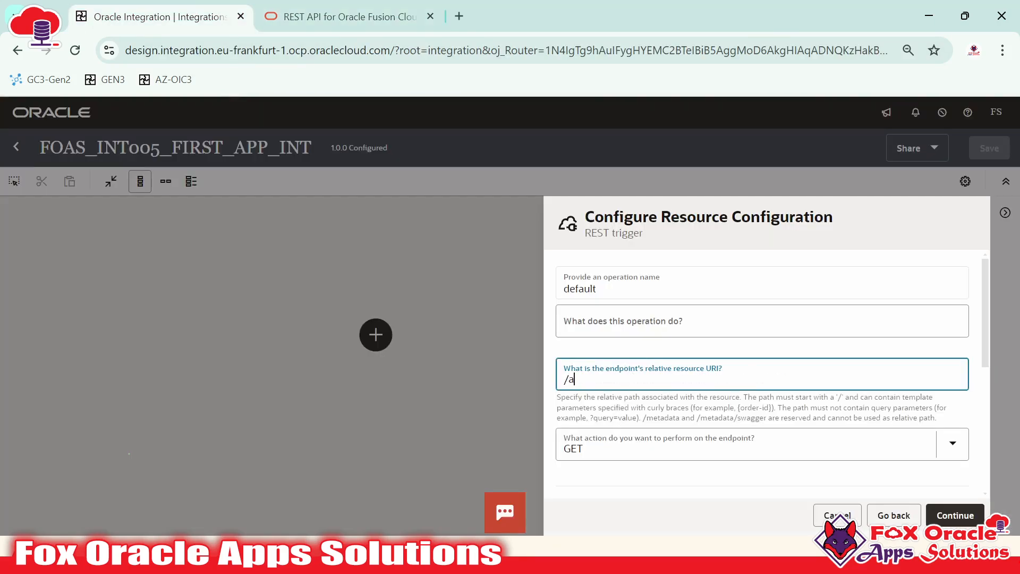
pyautogui.write('pp')
pyautogui.write('Driven/fisr')
pyautogui.write('rst')
pyautogui.write('Integration')
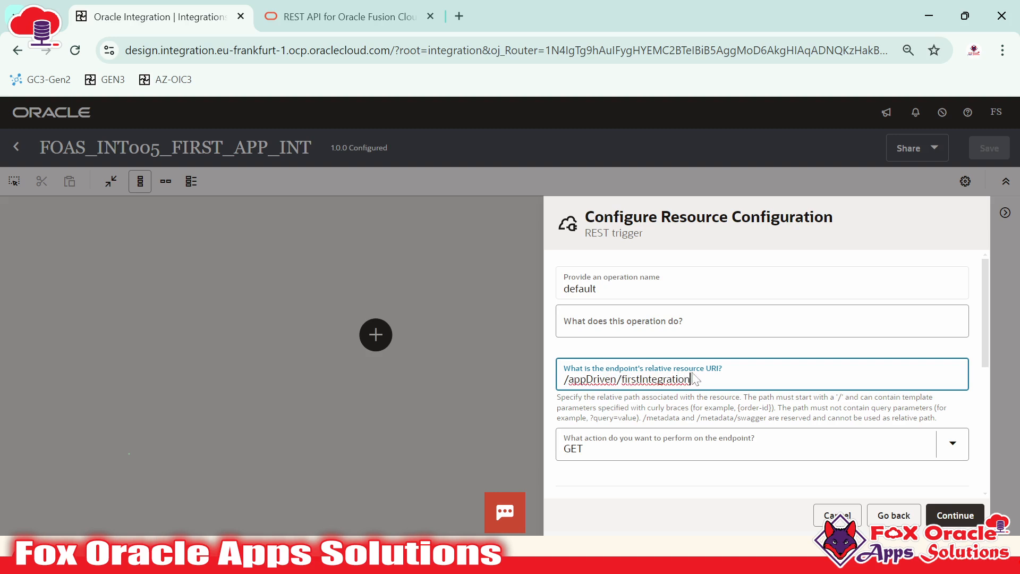
pyautogui.moveTo(696, 379); pyautogui.dragTo(562, 379)
pyautogui.hotkey('ctrl', 'c')
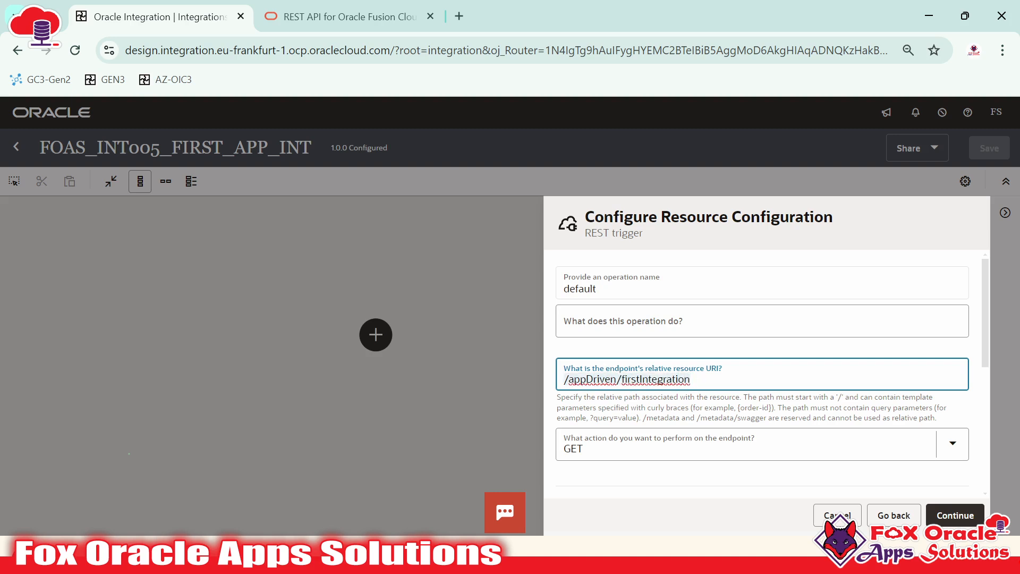
pyautogui.scroll(-2, 624, 372)
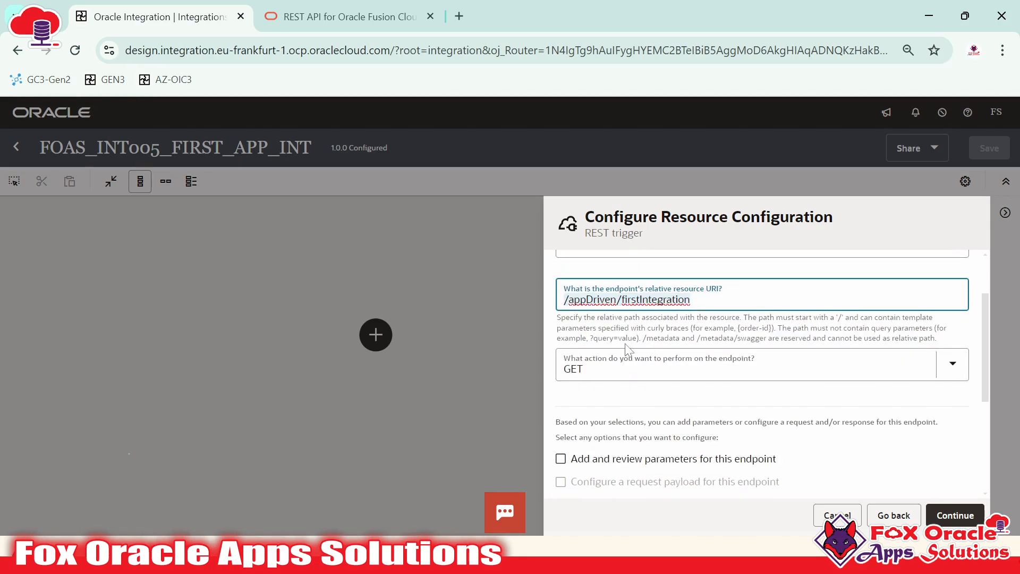
pyautogui.click(340, 555)
pyautogui.scroll(-2, 368, 351)
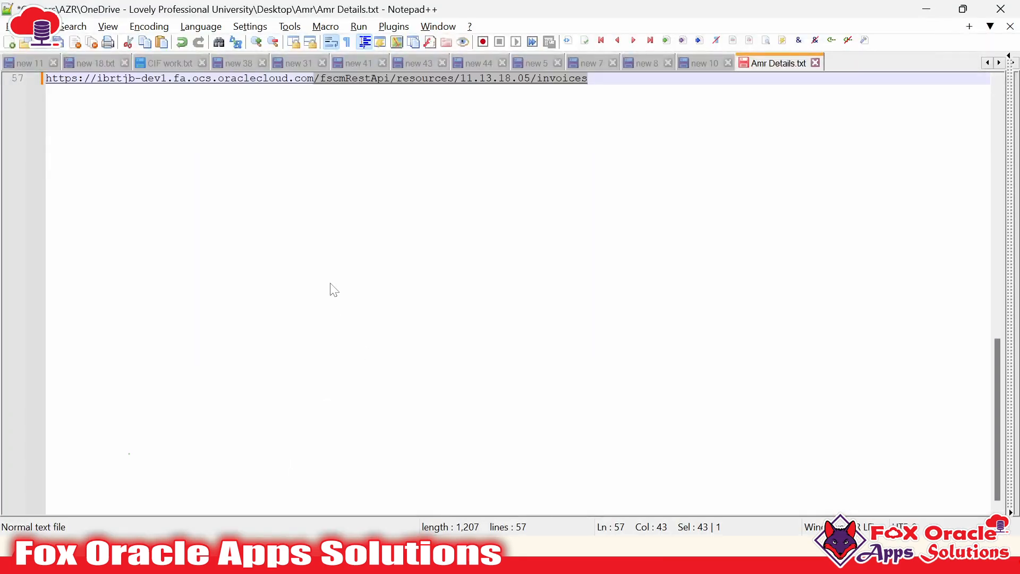
# Paste the URI below the invoices URL, labelled 'URI Endipoint :'
pyautogui.press('End')
pyautogui.press('Return')
pyautogui.press('Return')
pyautogui.press('Return')
pyautogui.press('Return')
pyautogui.hotkey('ctrl', 'v')
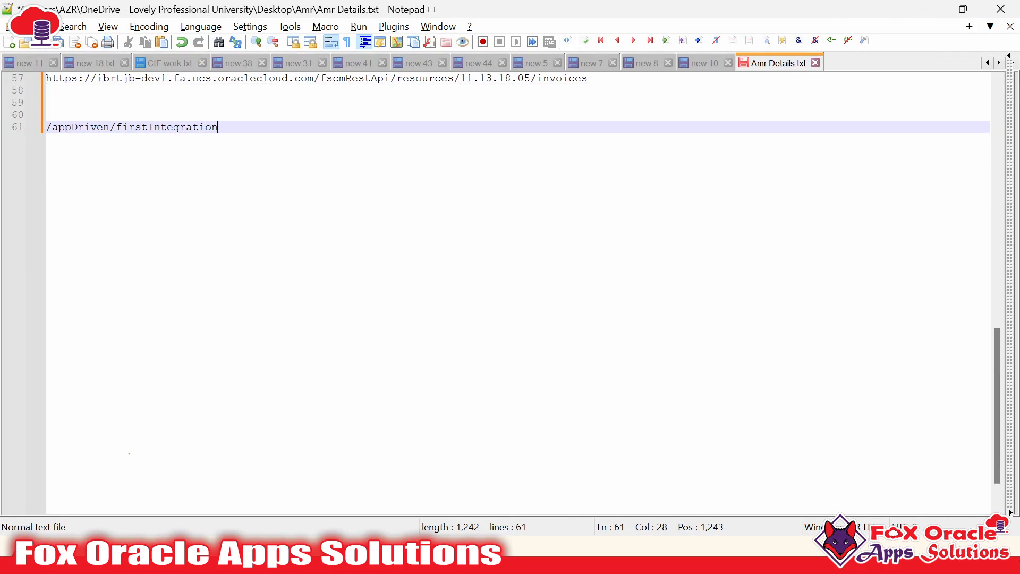
pyautogui.press('Home')
pyautogui.write('URI Endip')
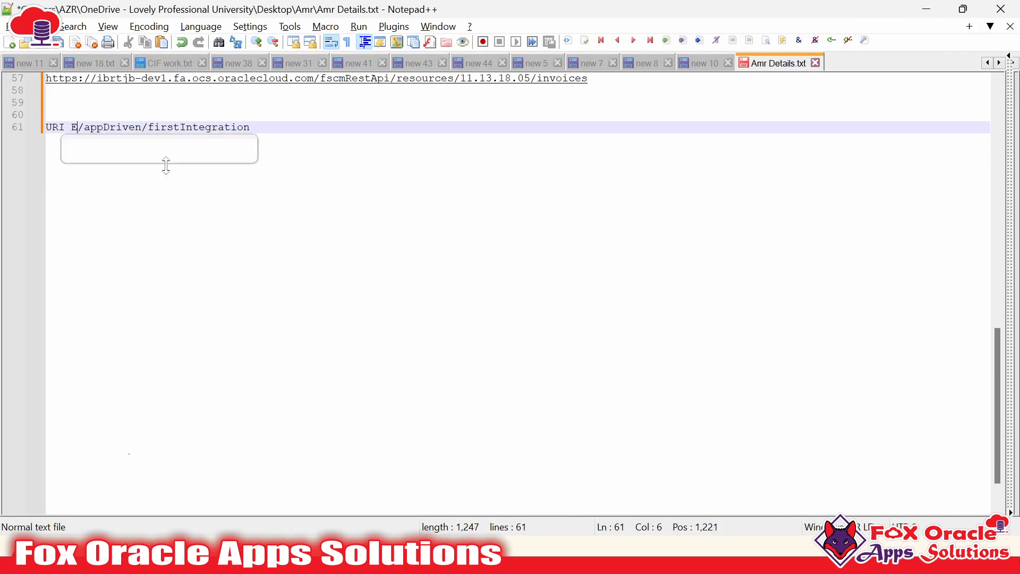
pyautogui.write('oint :')
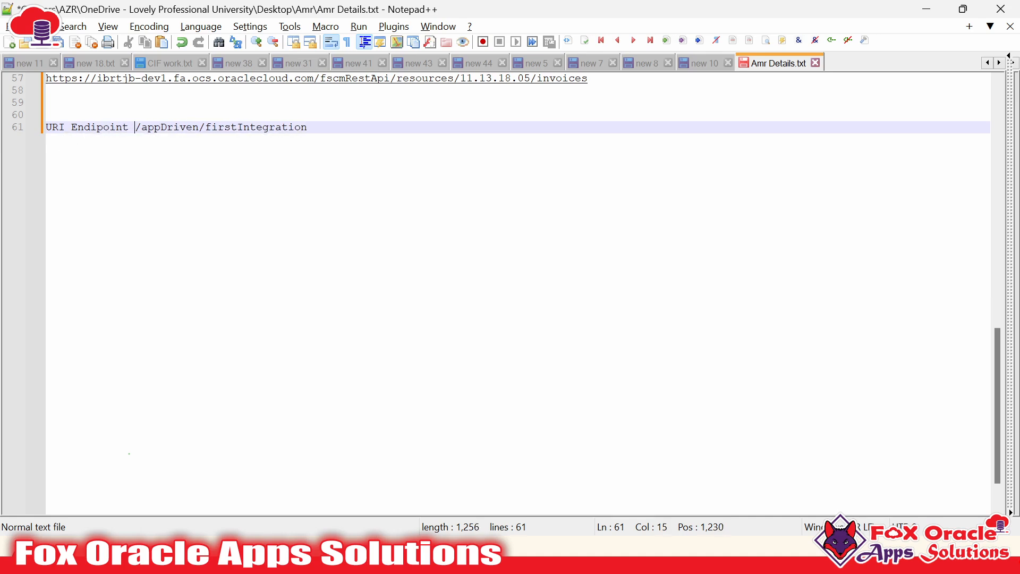
pyautogui.hotkey('alt', 'Tab')
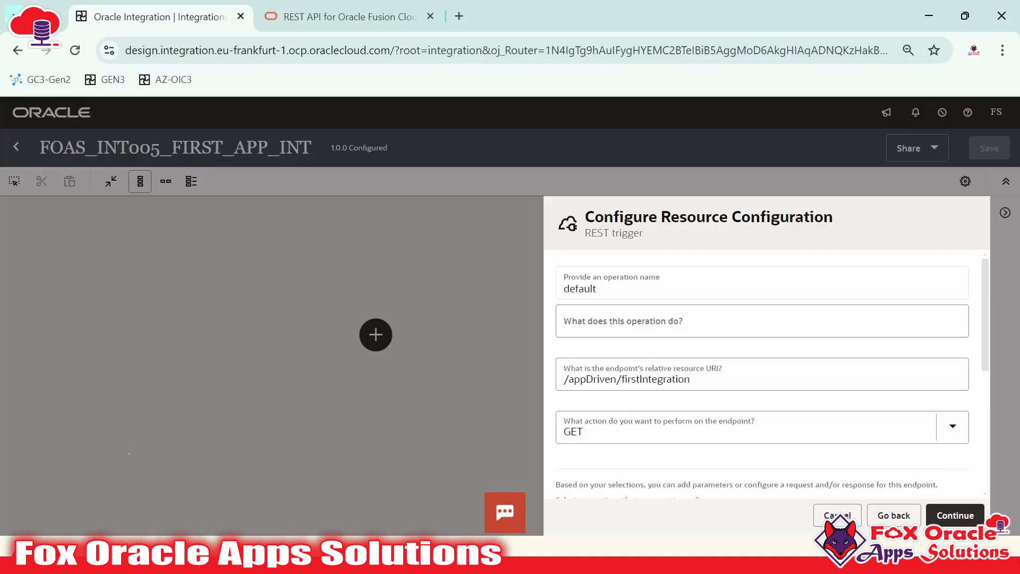
pyautogui.scroll(-2, 763, 371)
pyautogui.click(725, 346)
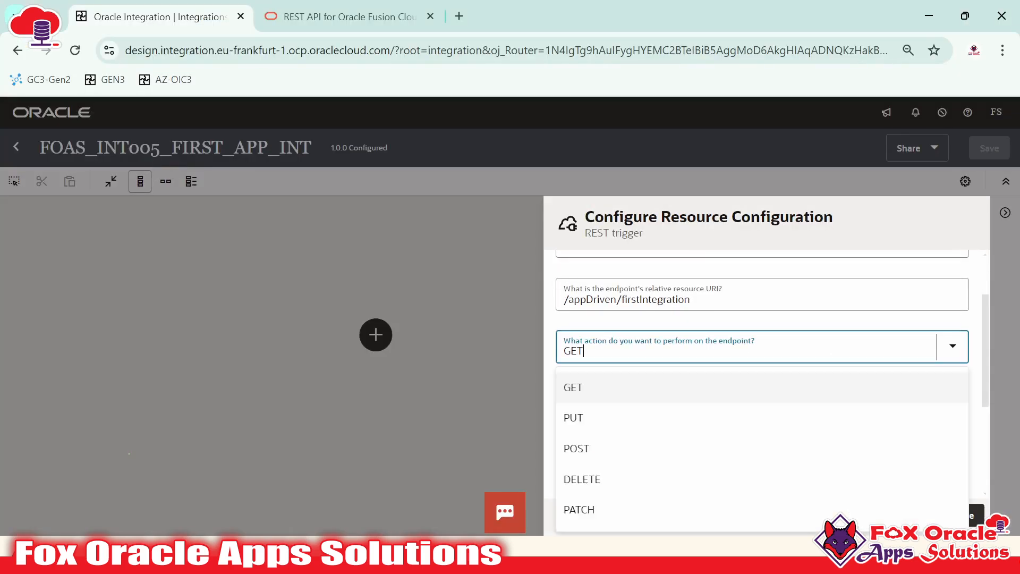
pyautogui.click(725, 347)
pyautogui.click(726, 346)
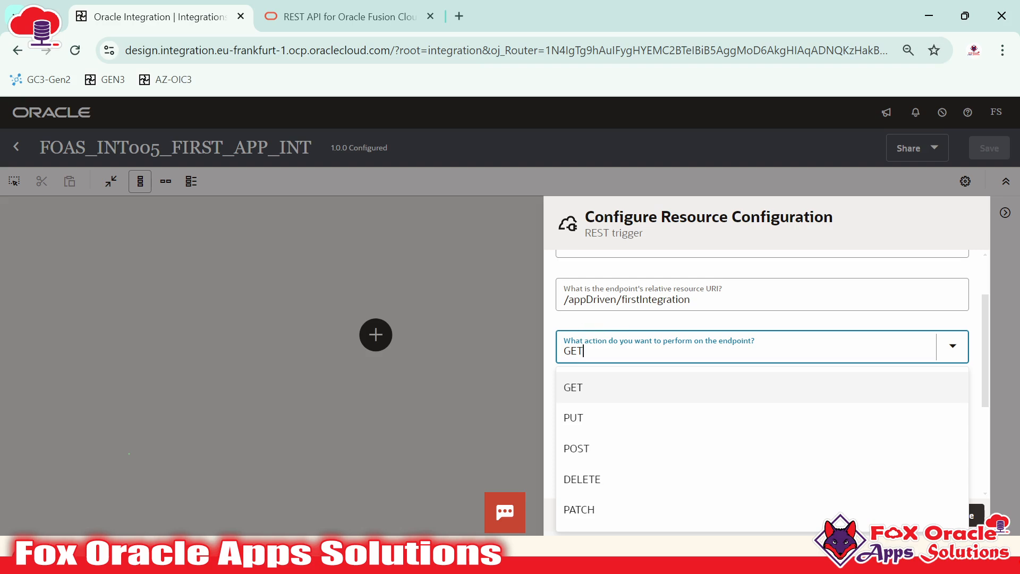
pyautogui.click(595, 352)
pyautogui.click(589, 353)
pyautogui.click(339, 16)
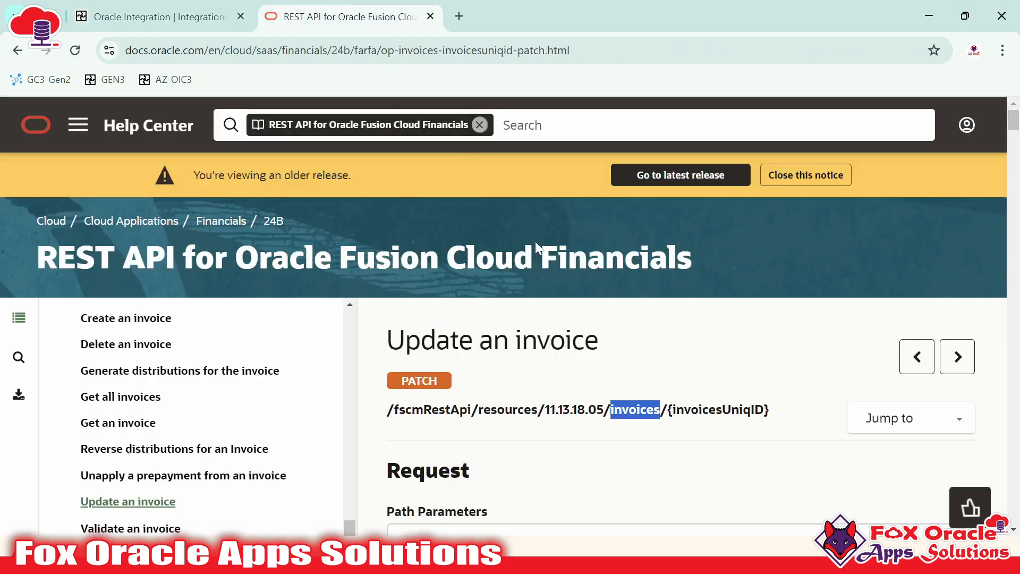
pyautogui.moveTo(384, 412); pyautogui.dragTo(825, 406)
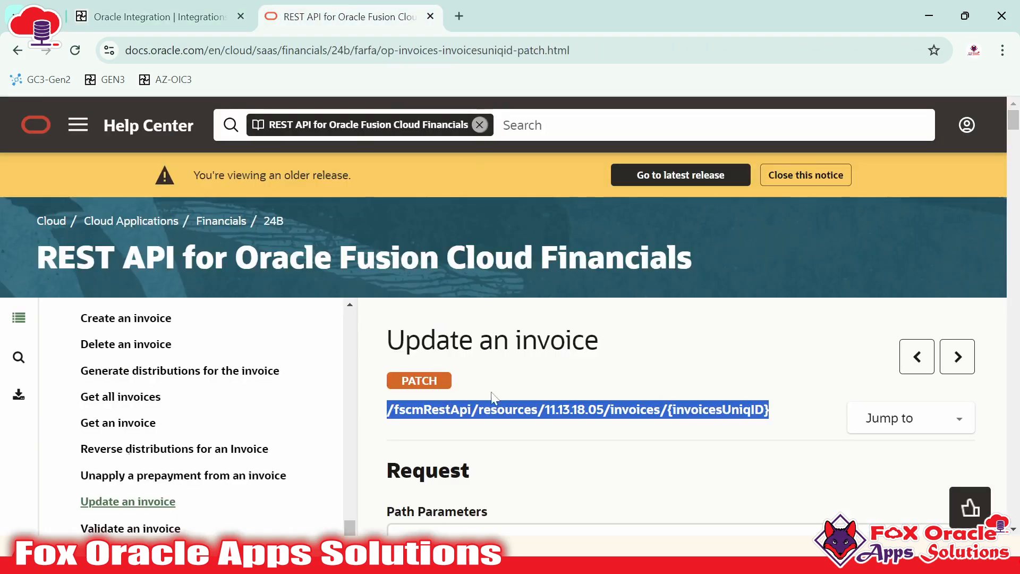
pyautogui.click(402, 386)
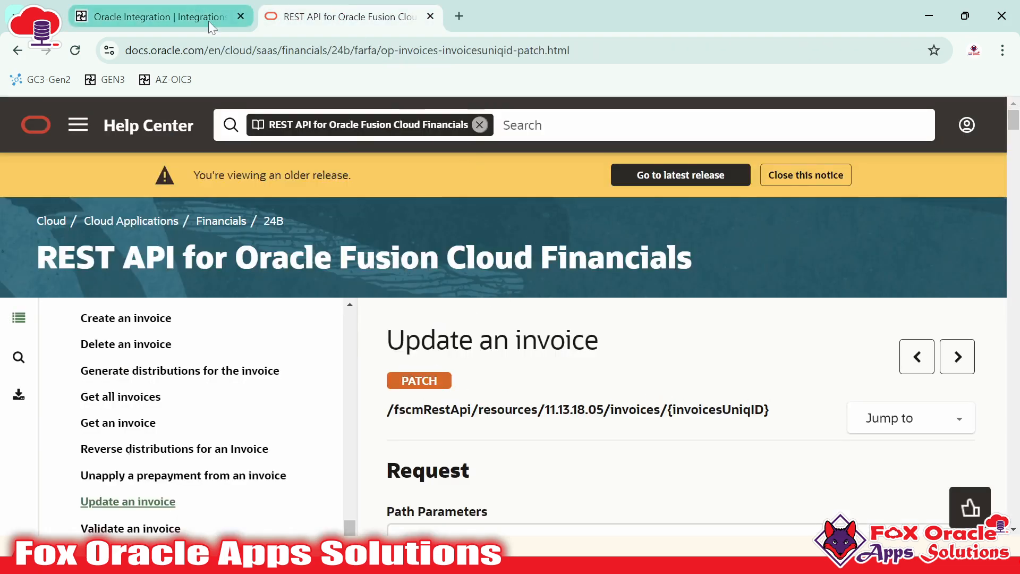
pyautogui.click(154, 16)
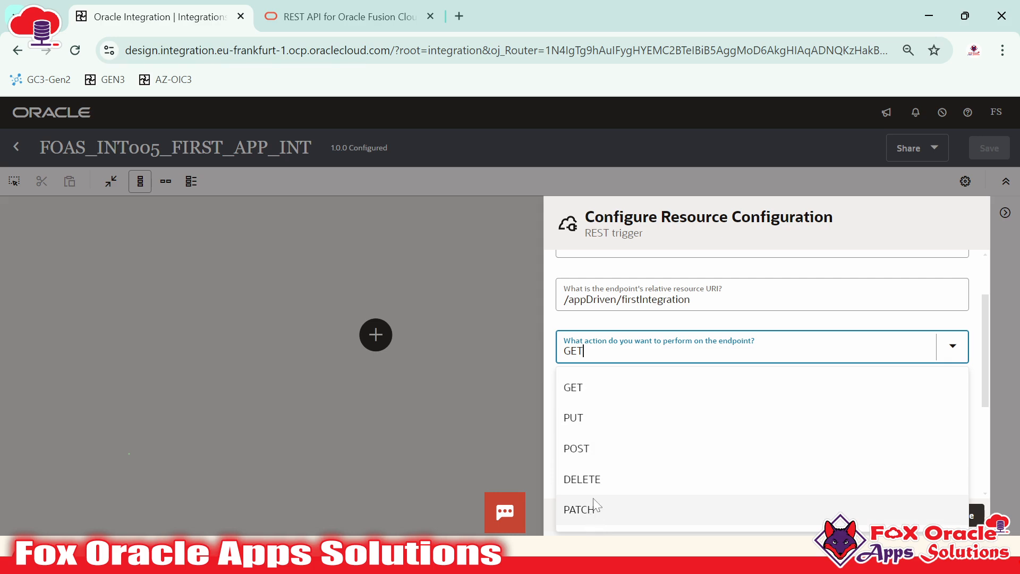
pyautogui.click(594, 460)
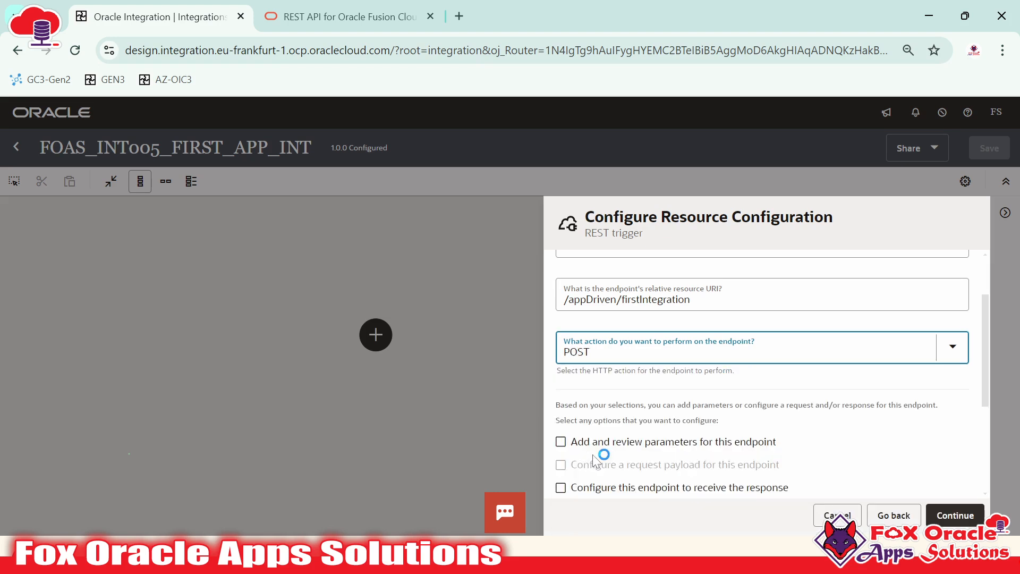
pyautogui.scroll(2, 598, 366)
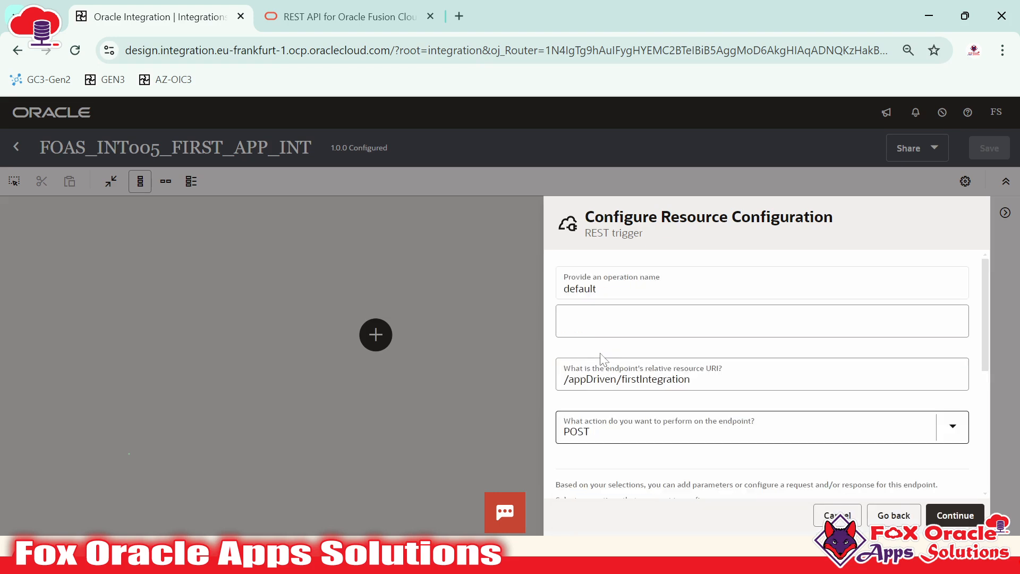
pyautogui.scroll(-3, 595, 375)
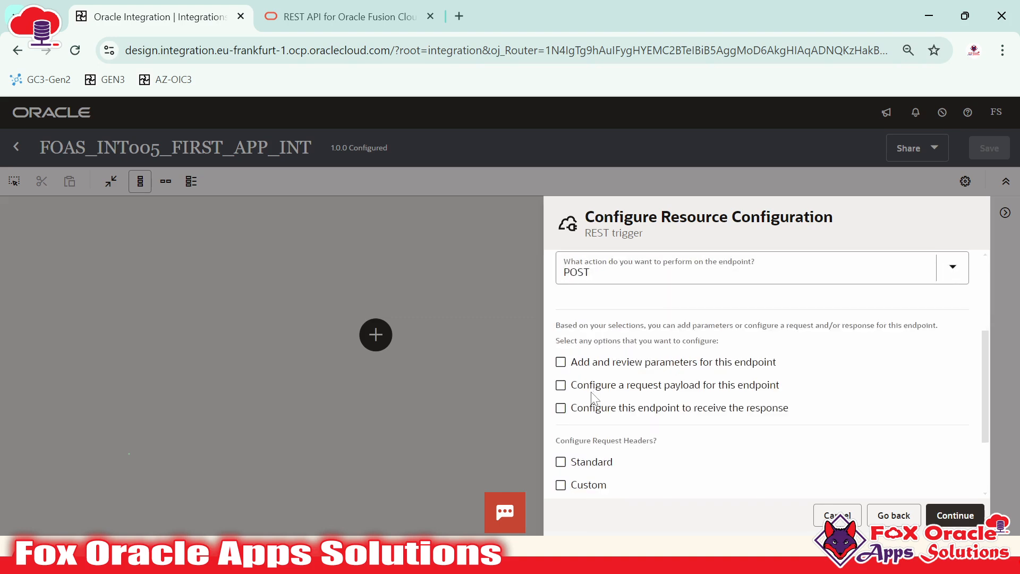
pyautogui.click(632, 391)
pyautogui.click(579, 392)
pyautogui.scroll(3, 637, 412)
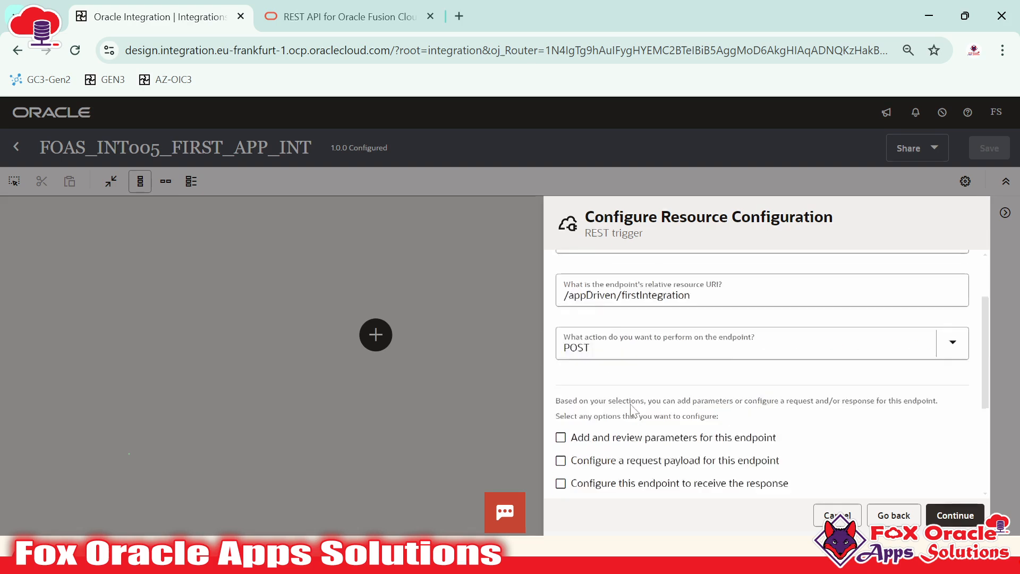
pyautogui.scroll(-2, 618, 406)
pyautogui.click(584, 352)
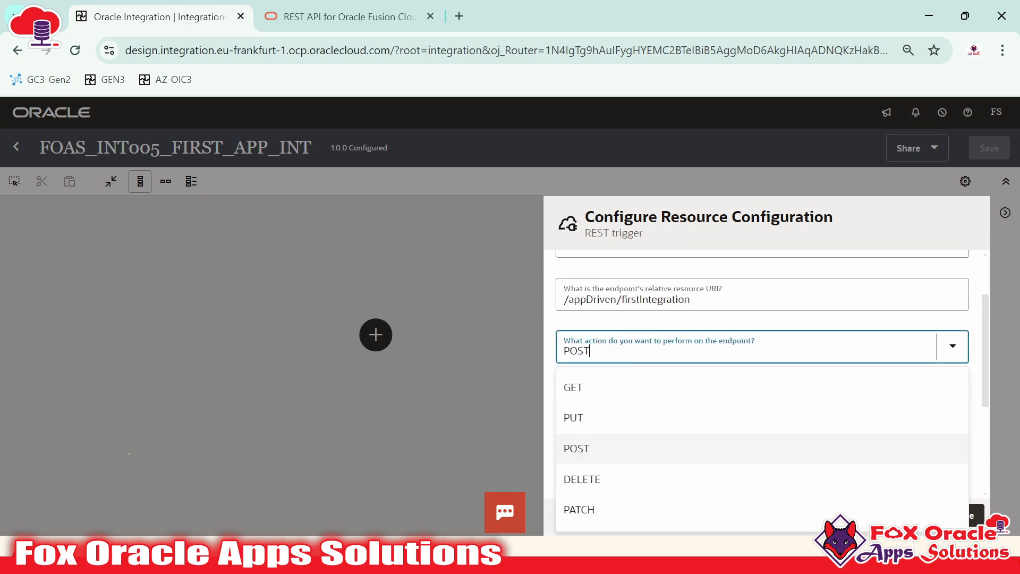
pyautogui.click(593, 395)
pyautogui.scroll(2, 678, 374)
pyautogui.scroll(-5, 690, 370)
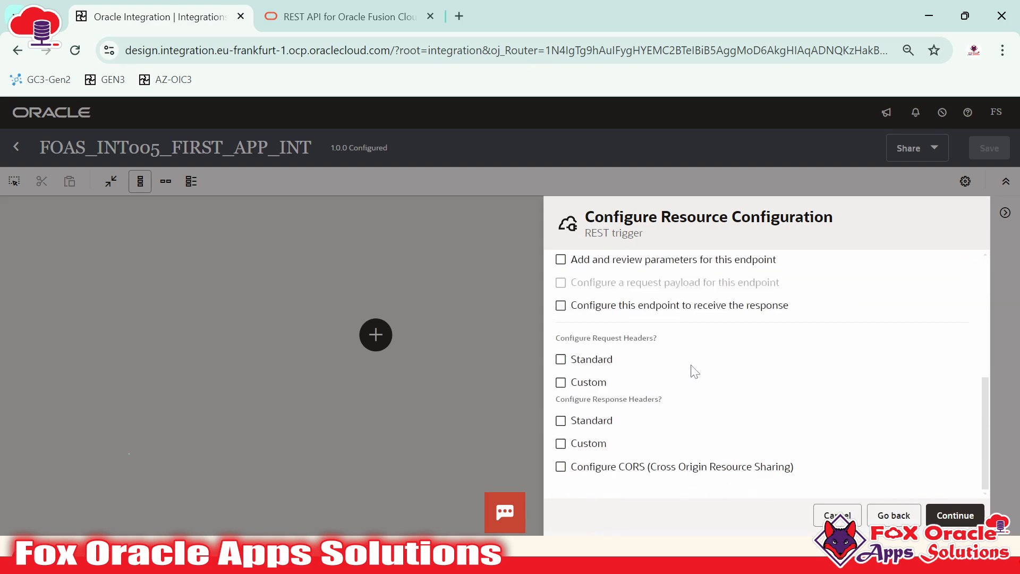
pyautogui.scroll(1, 689, 396)
pyautogui.scroll(1, 689, 395)
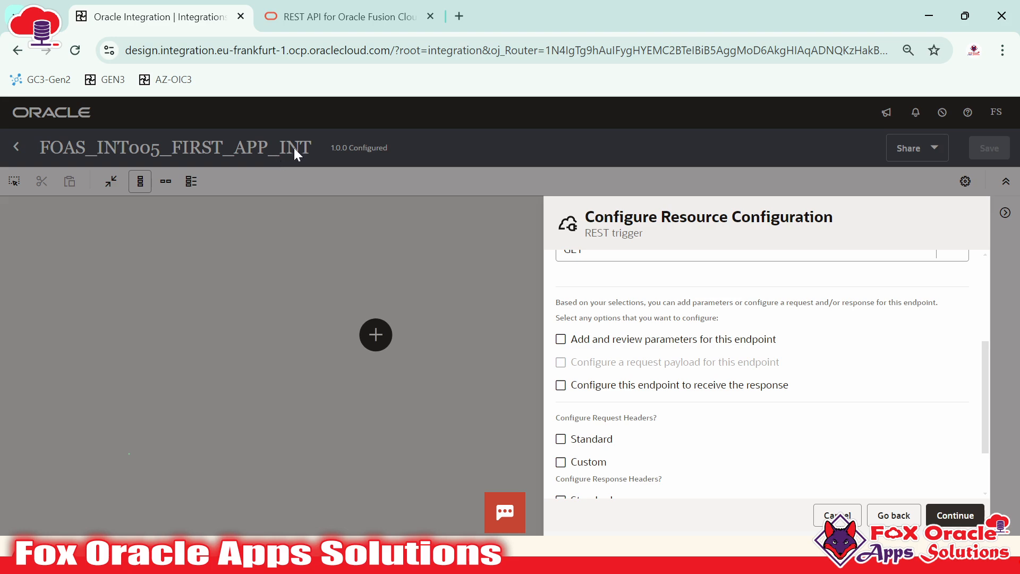
pyautogui.scroll(2, 765, 372)
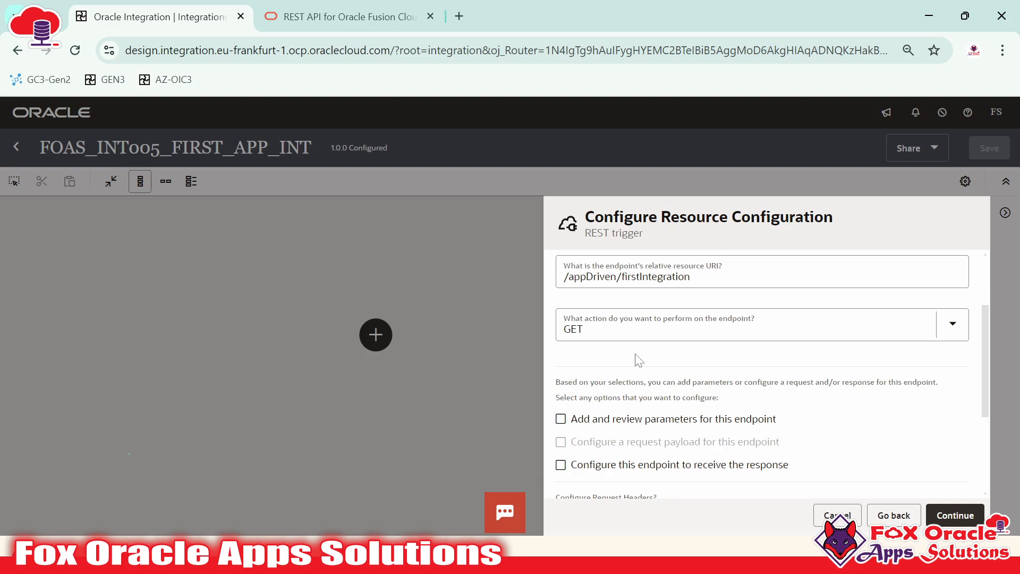
pyautogui.click(657, 328)
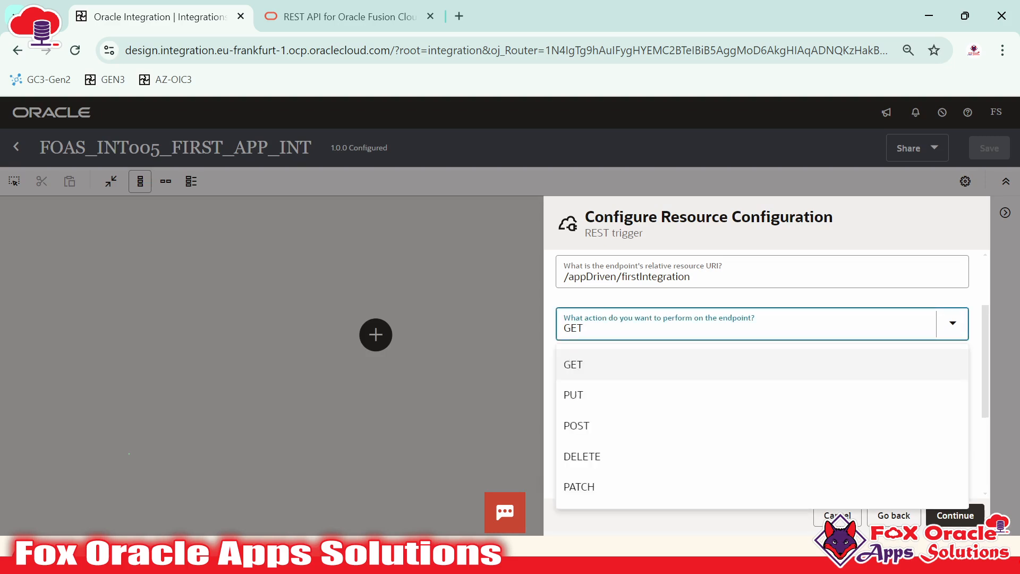
# Change the REST endpoint's HTTP action from PUT to POST, keeping URI /appDriven/firstIntegration
pyautogui.click(598, 394)
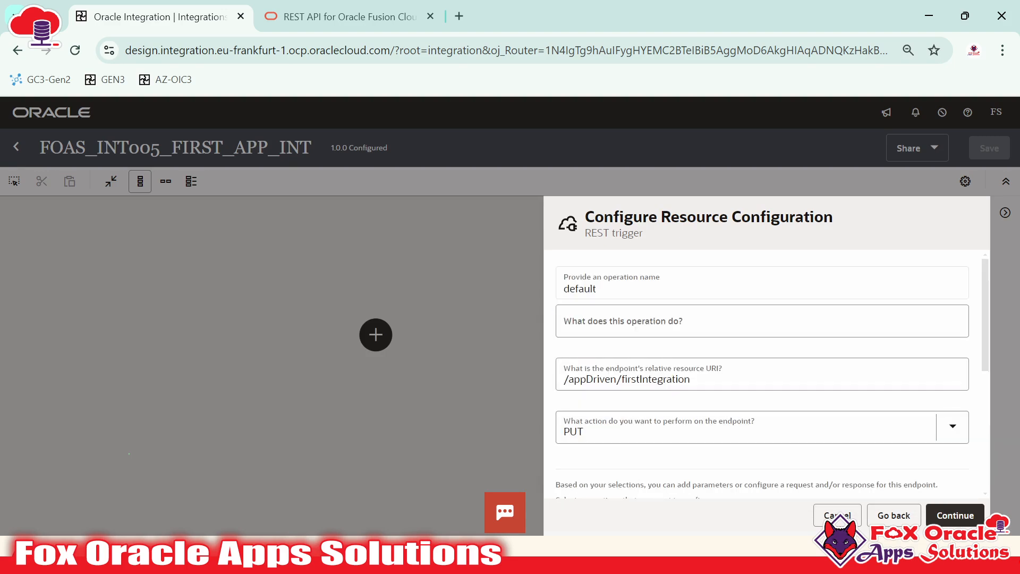
pyautogui.scroll(-3, 648, 359)
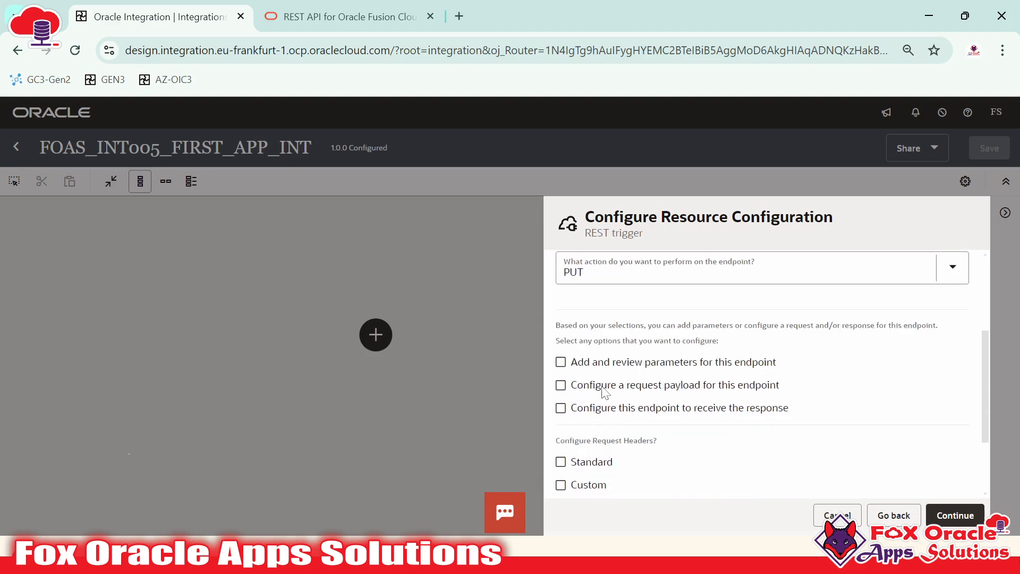
pyautogui.click(345, 16)
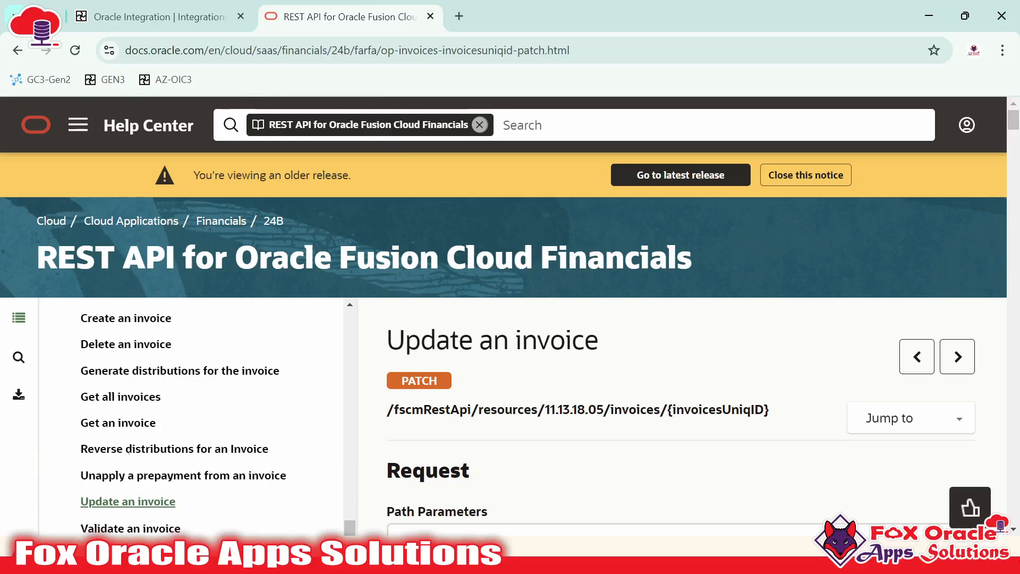
pyautogui.click(195, 18)
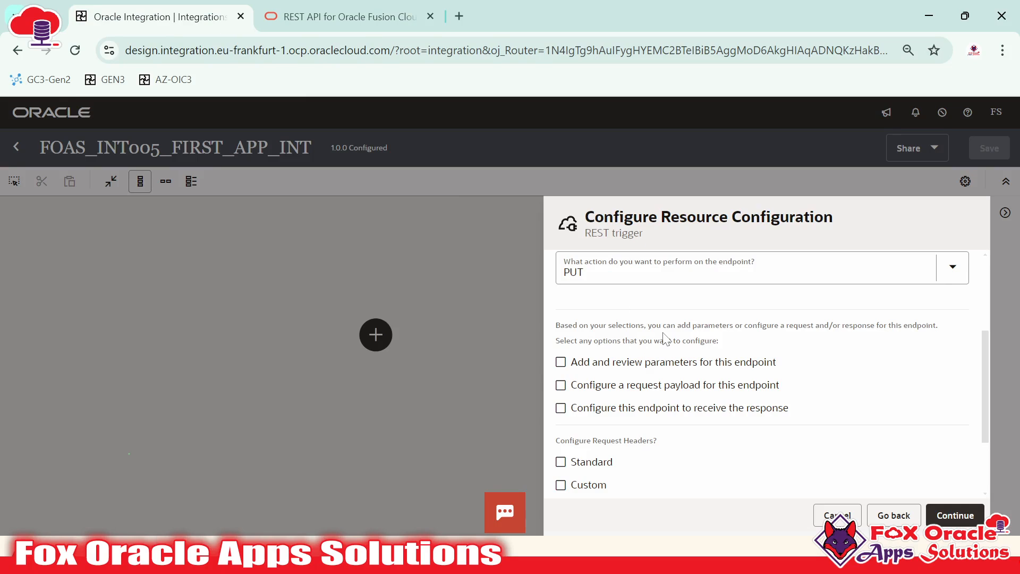
pyautogui.click(653, 274)
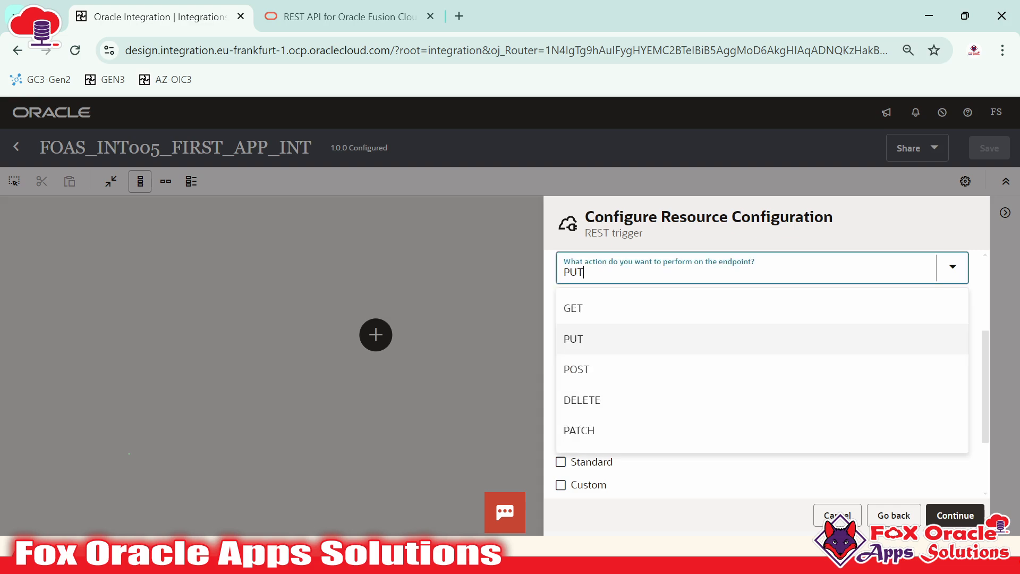
pyautogui.click(712, 345)
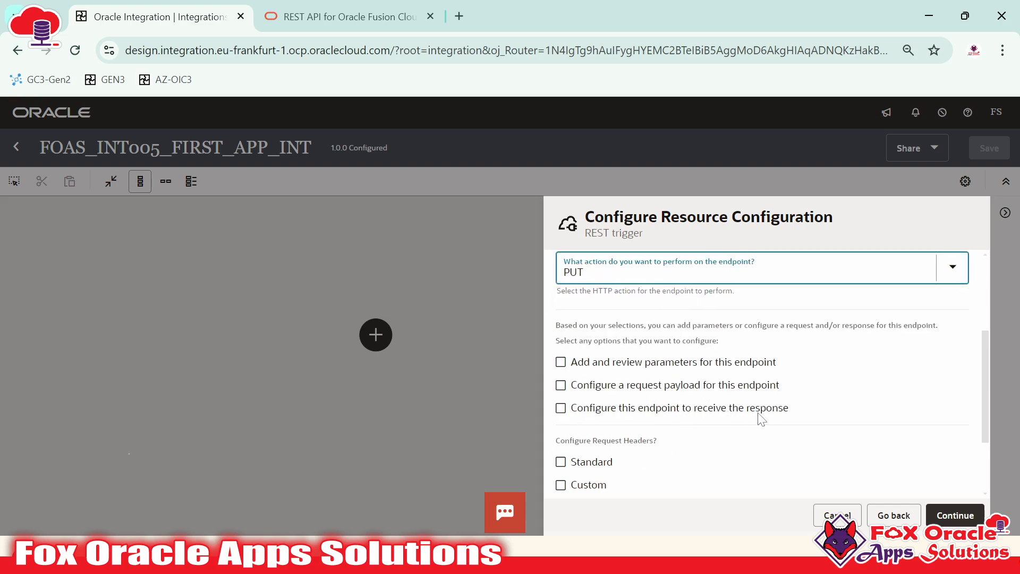
pyautogui.click(585, 272)
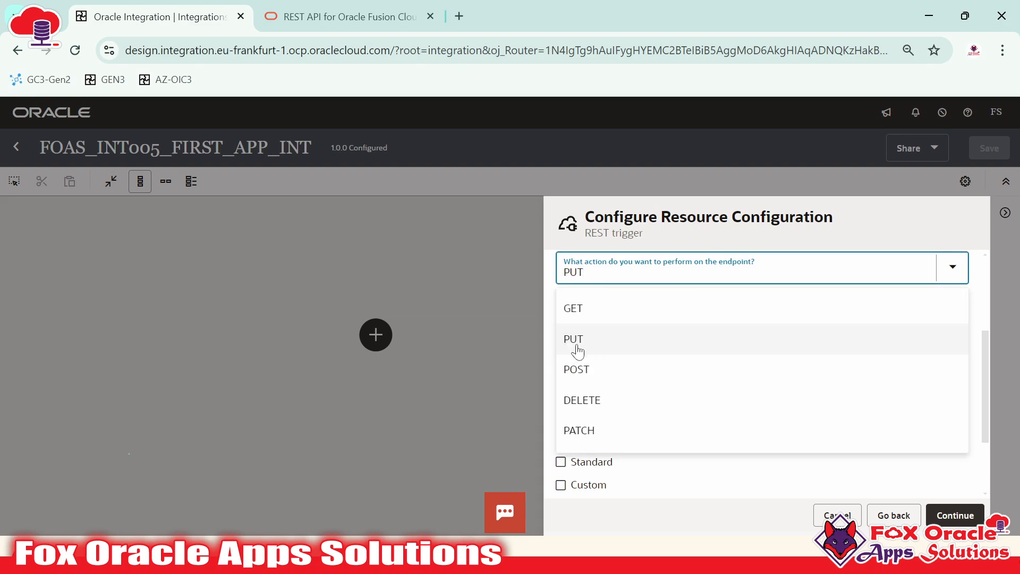
pyautogui.click(568, 369)
pyautogui.scroll(3, 715, 431)
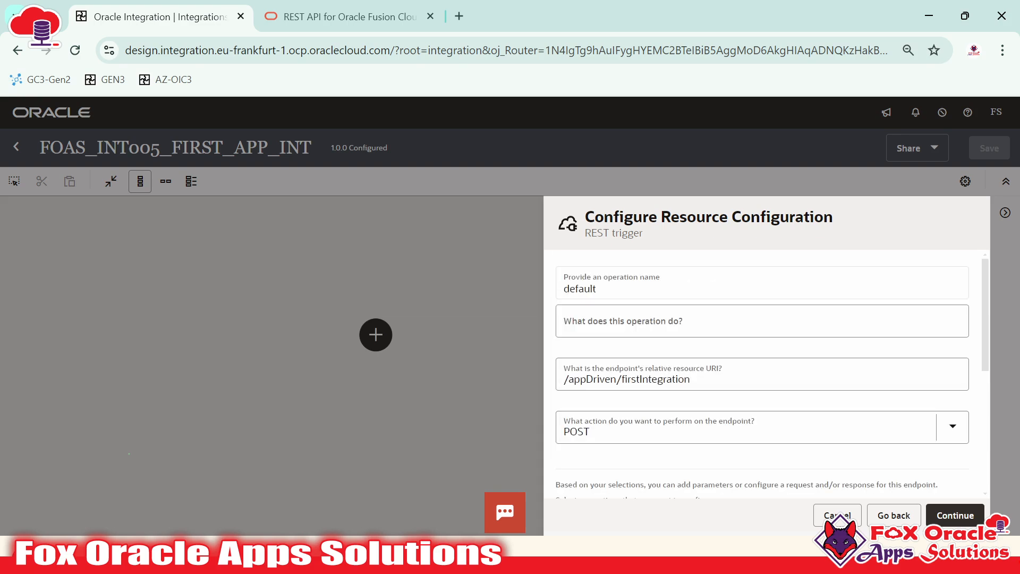
pyautogui.scroll(-5, 715, 436)
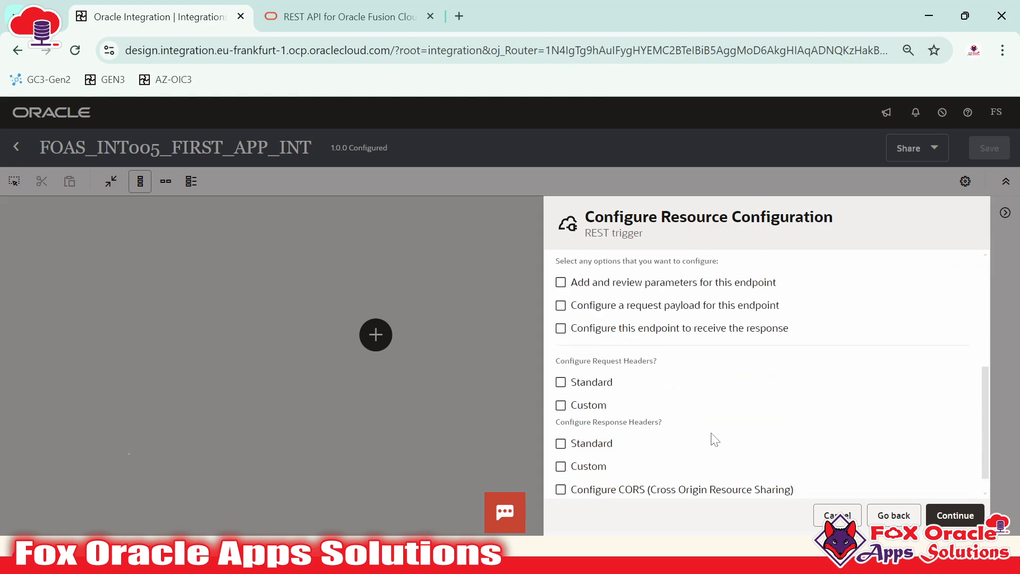
pyautogui.scroll(2, 715, 440)
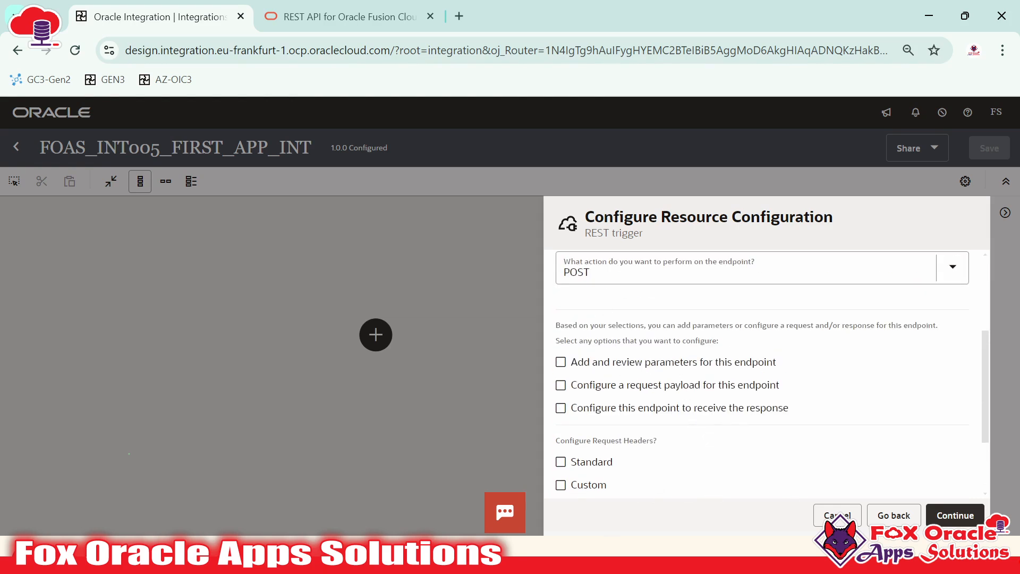
pyautogui.click(653, 272)
pyautogui.click(652, 272)
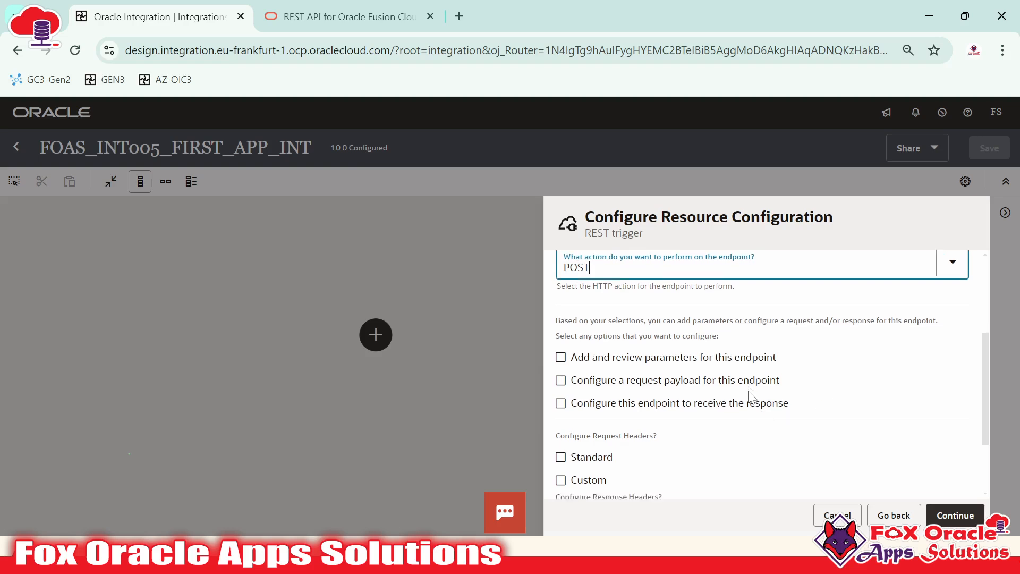
pyautogui.scroll(-2, 743, 403)
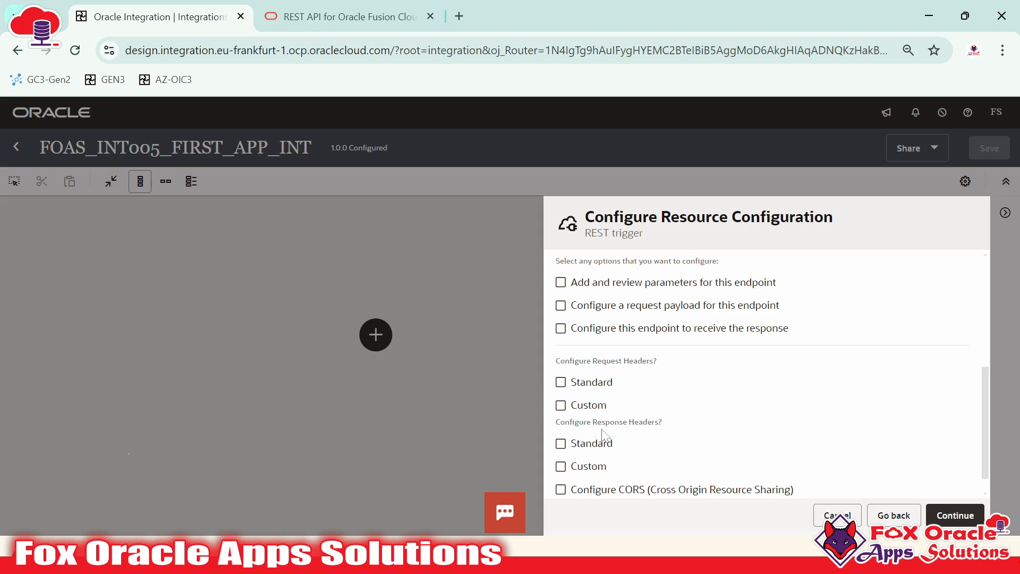
pyautogui.scroll(3, 781, 446)
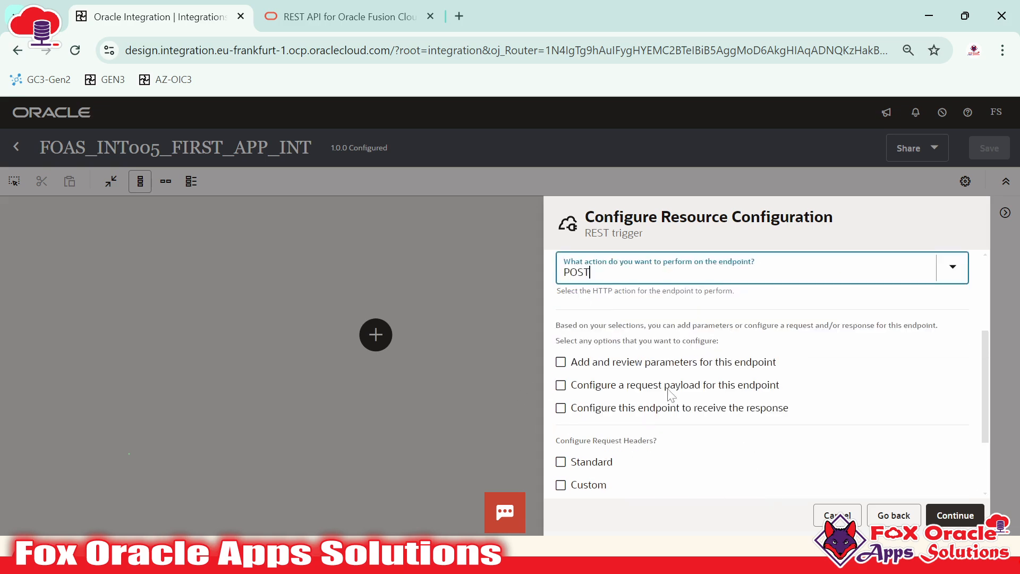
pyautogui.scroll(2, 712, 406)
pyautogui.scroll(-3, 713, 405)
pyautogui.scroll(2, 712, 405)
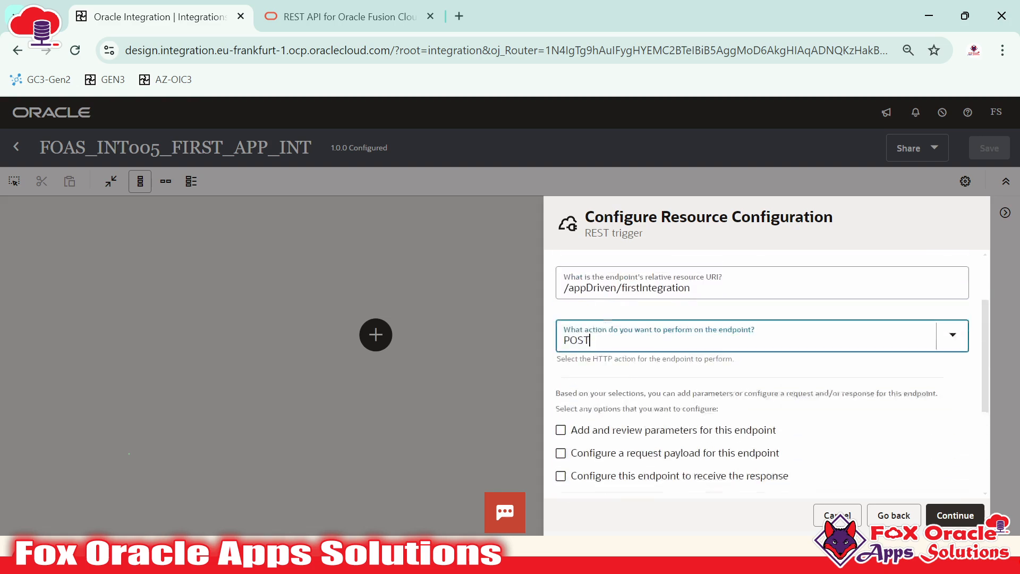
# Advance from the resource configuration page to the trigger Summary page
pyautogui.click(955, 515)
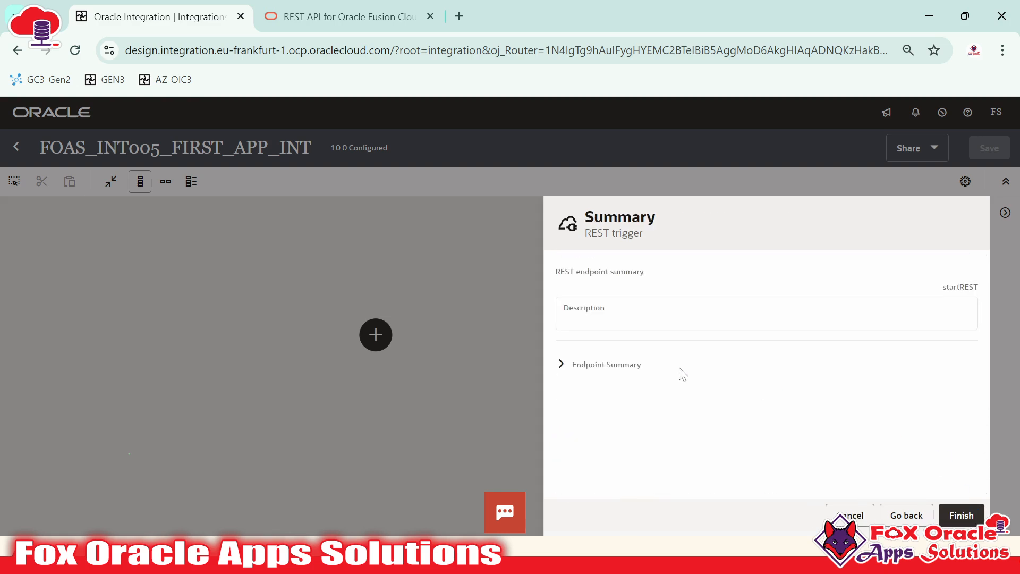
pyautogui.click(900, 515)
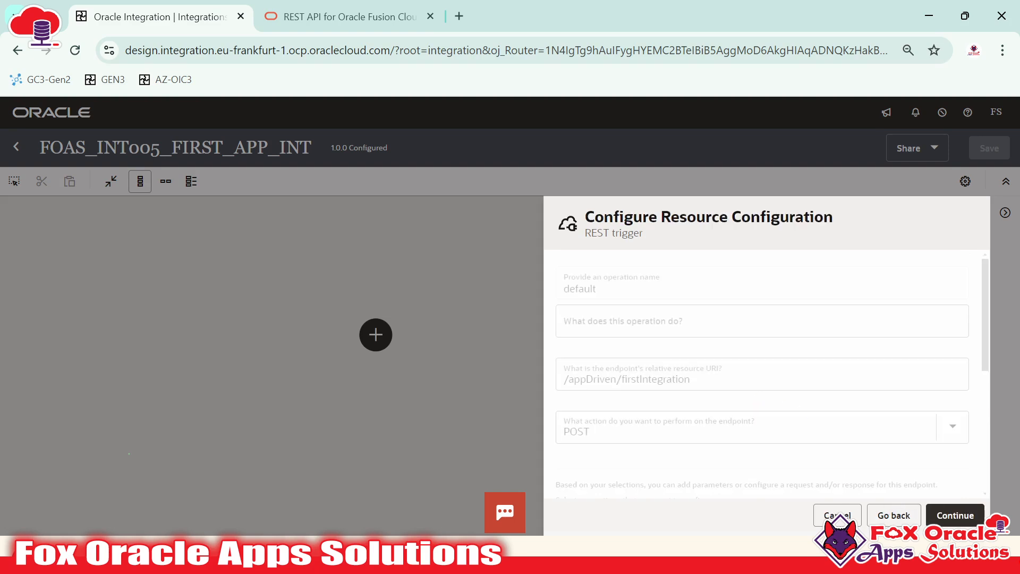
pyautogui.scroll(-3, 616, 425)
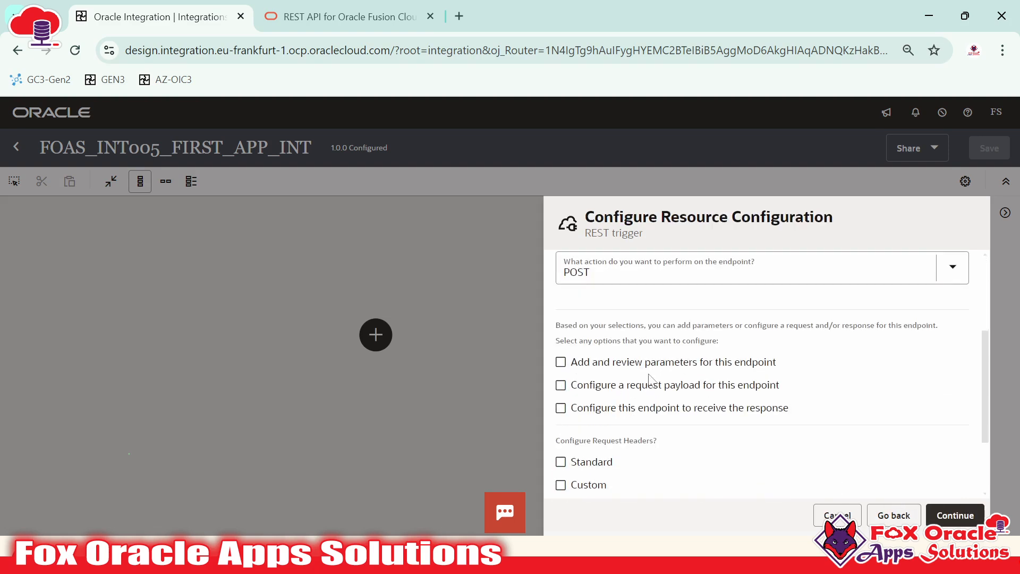
pyautogui.scroll(-2, 744, 419)
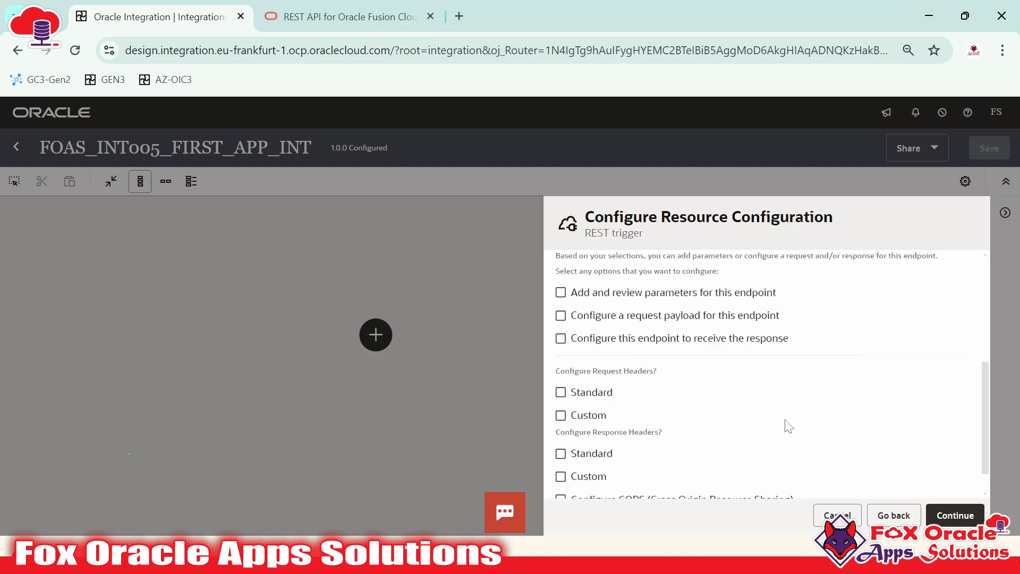
pyautogui.scroll(5, 882, 467)
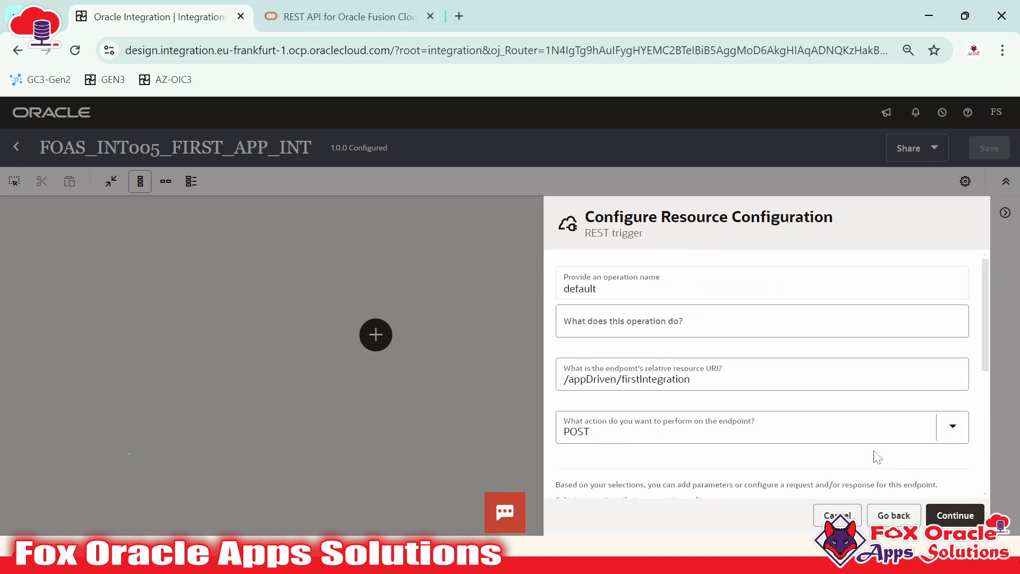
pyautogui.click(954, 516)
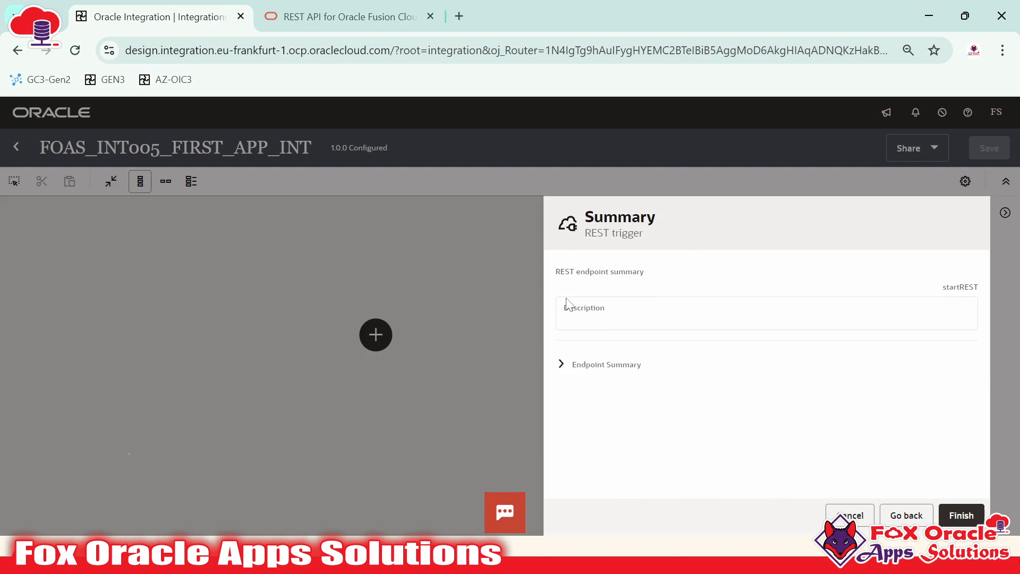
# Check the Endpoint Summary's URI and POST method, then finish the REST trigger
pyautogui.click(633, 372)
pyautogui.click(560, 381)
pyautogui.click(560, 375)
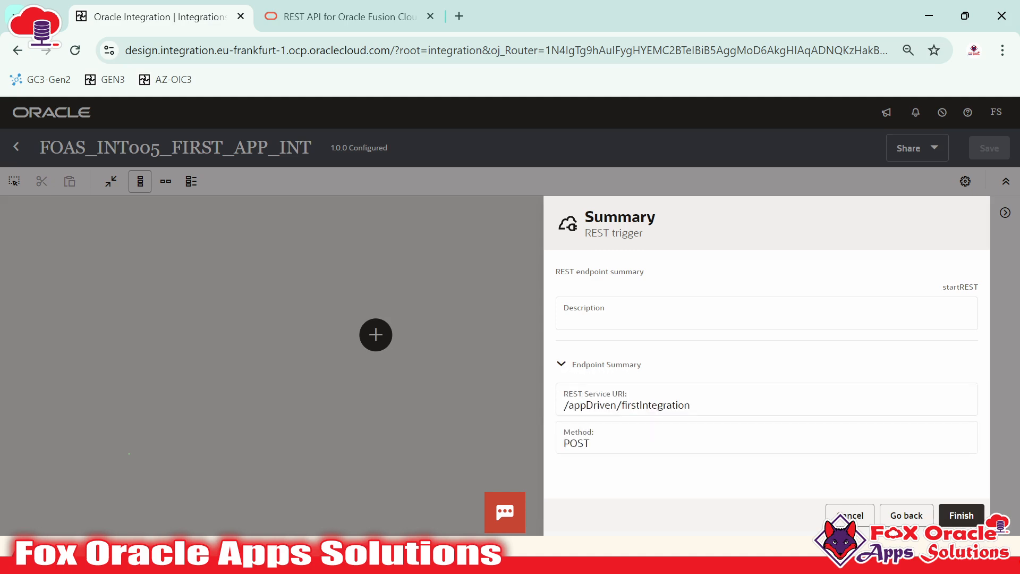
pyautogui.moveTo(564, 406); pyautogui.dragTo(670, 406)
pyautogui.click(674, 406)
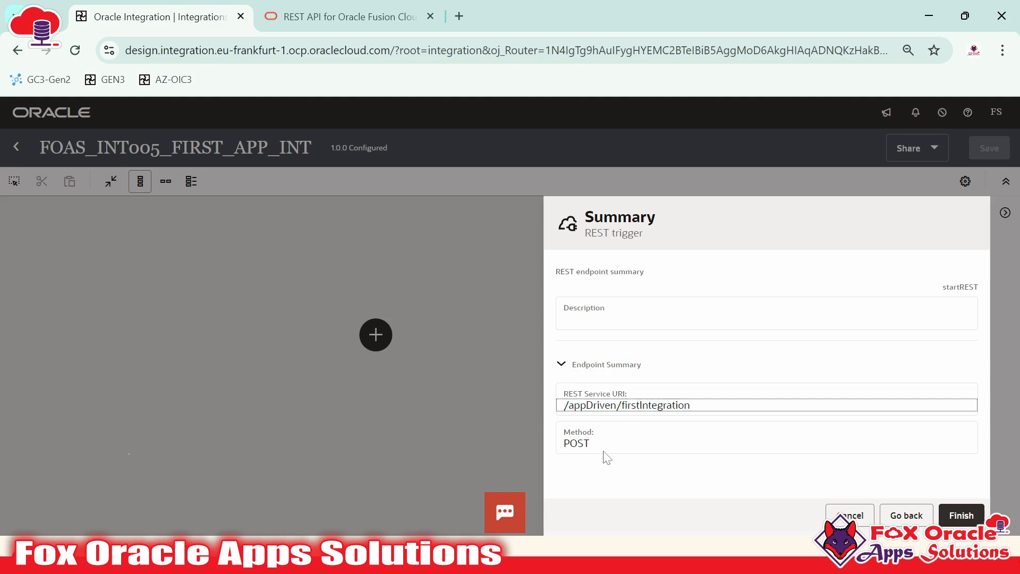
pyautogui.click(604, 451)
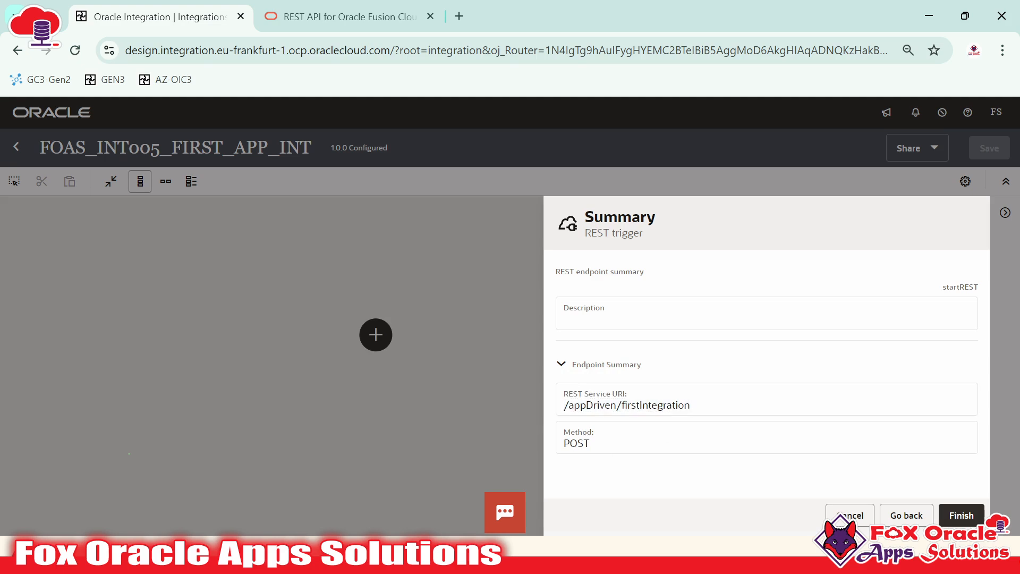
pyautogui.click(961, 516)
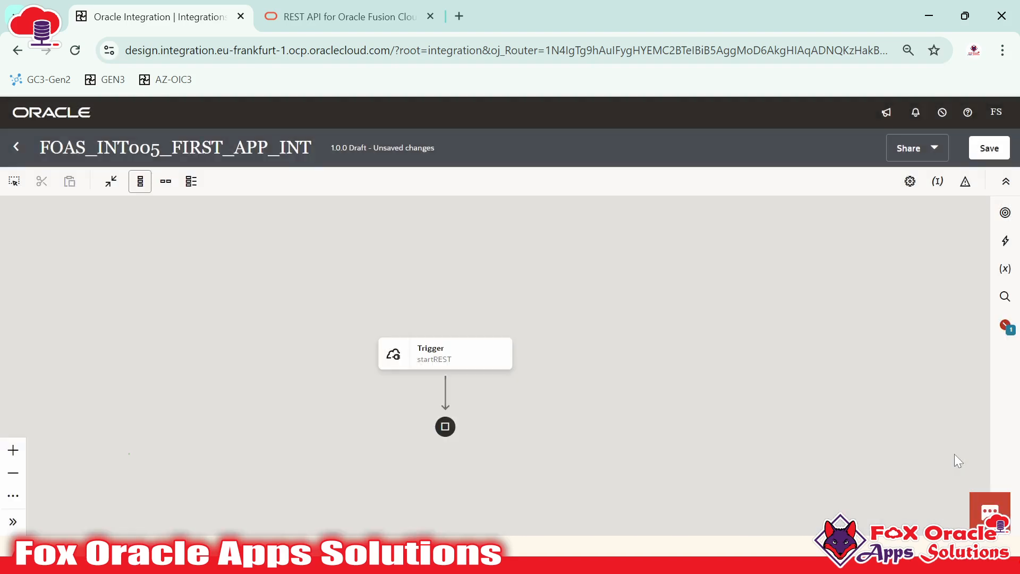
# Arrange the startREST-to-end flow left to right and select the startREST Trigger node
pyautogui.moveTo(569, 390); pyautogui.dragTo(569, 351)
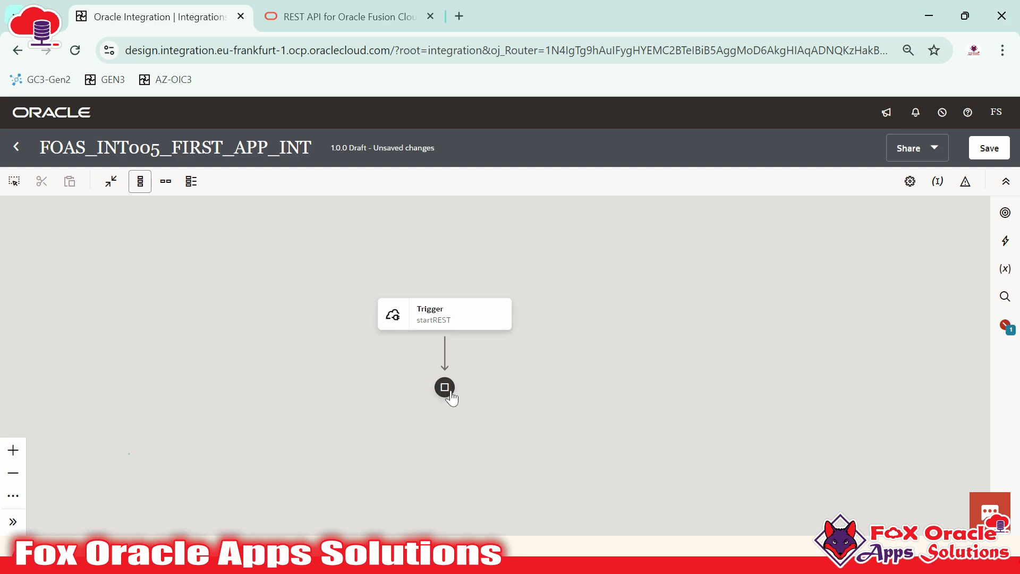
pyautogui.click(166, 182)
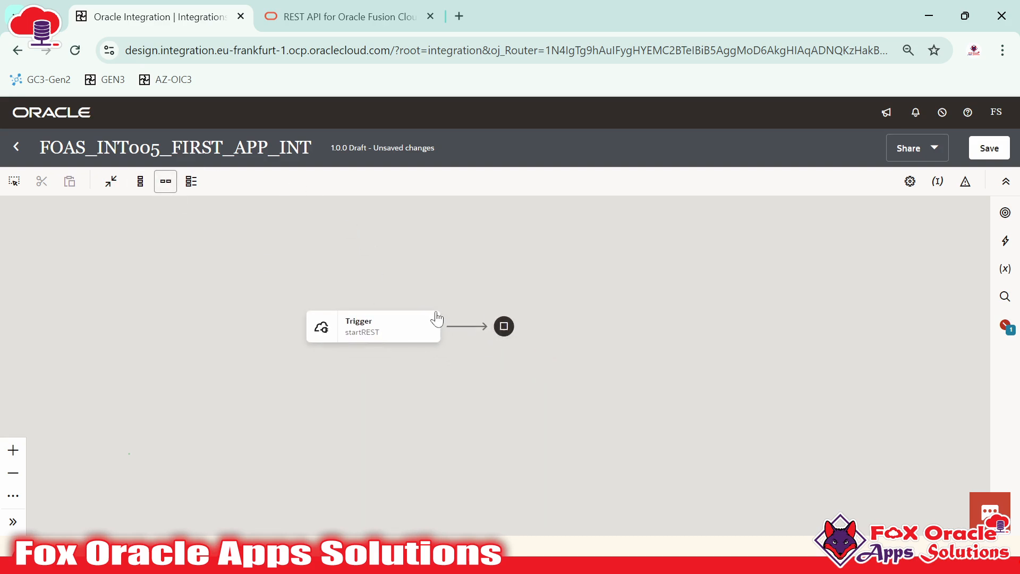
pyautogui.click(342, 338)
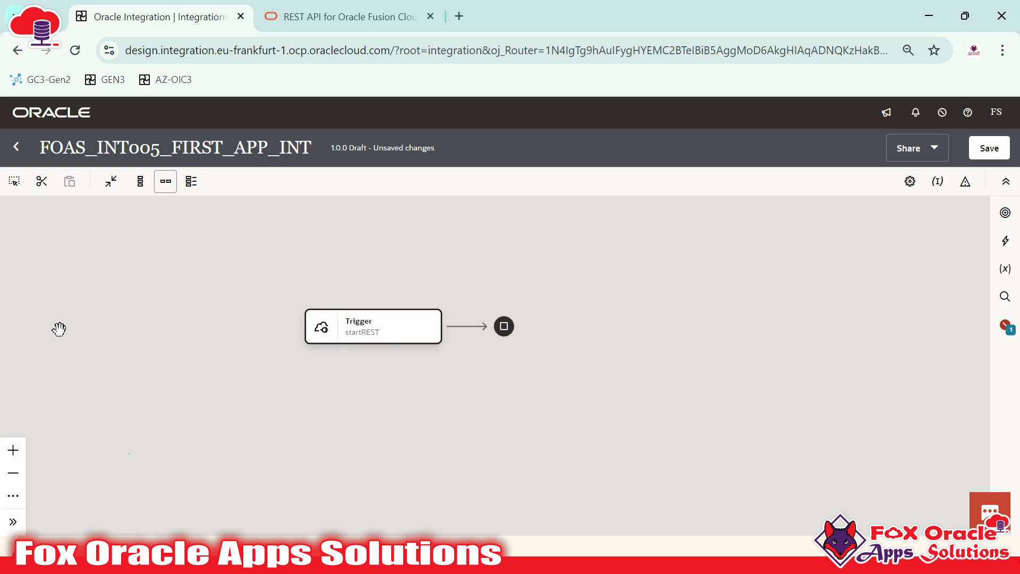
pyautogui.click(370, 340)
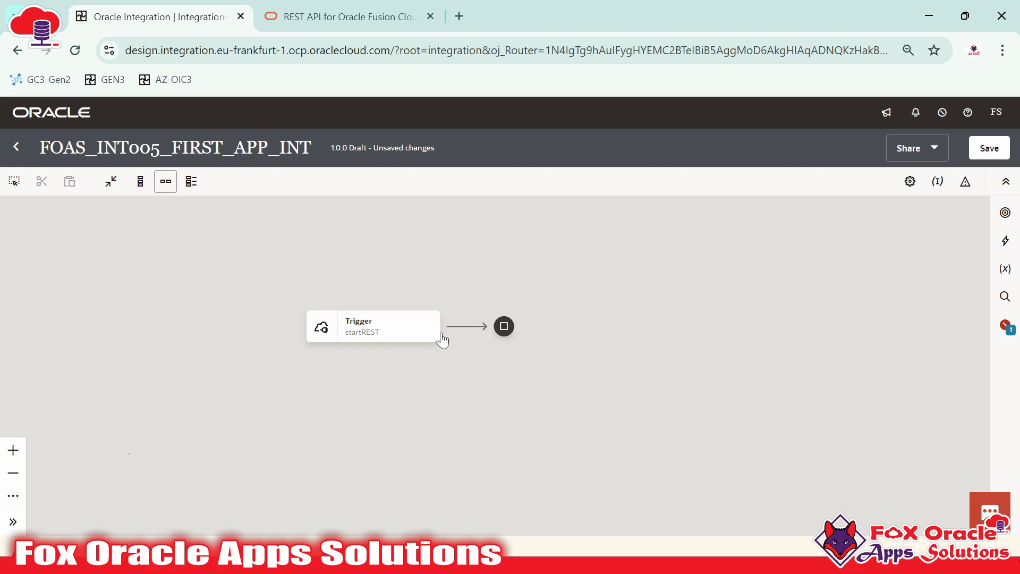
pyautogui.click(378, 326)
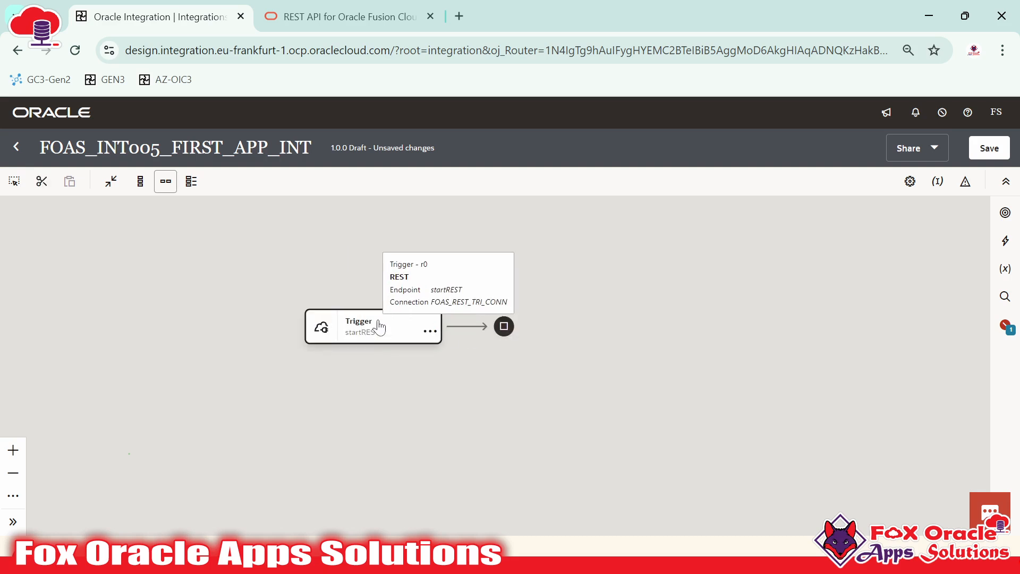
pyautogui.click(1004, 215)
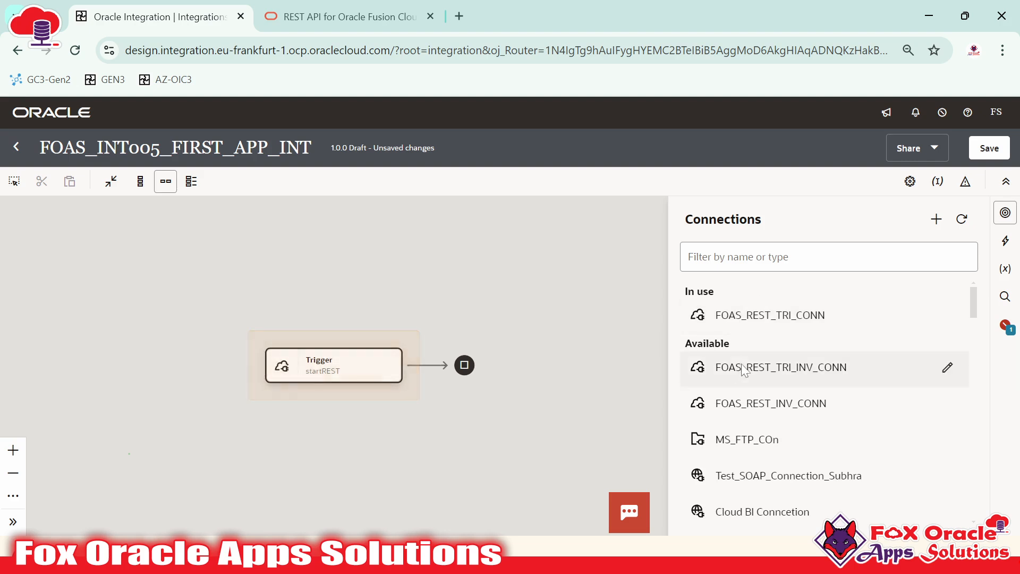
pyautogui.moveTo(348, 377)
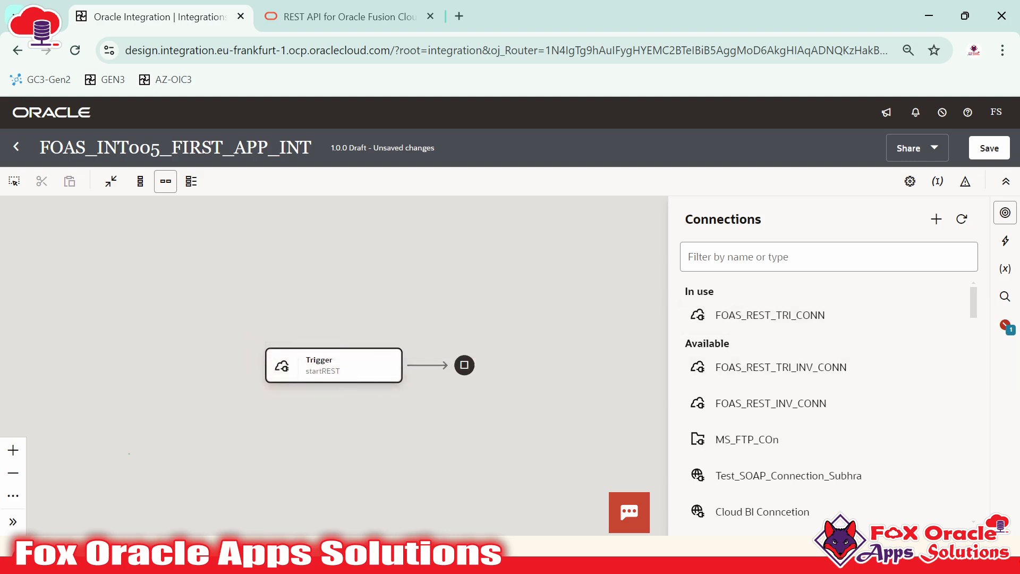
pyautogui.click(829, 257)
pyautogui.write('FOAS')
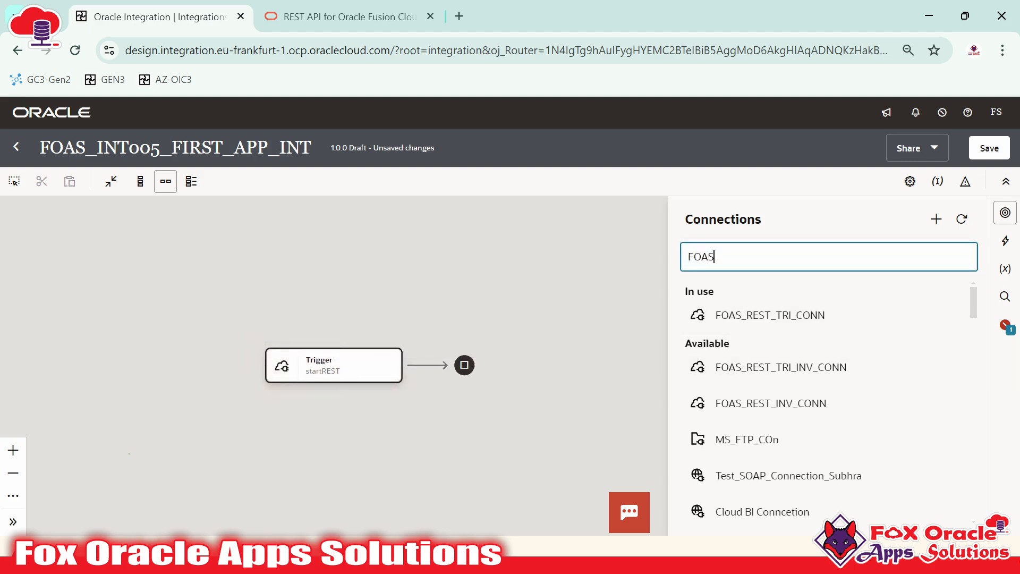
pyautogui.write('_REST')
pyautogui.press('Return')
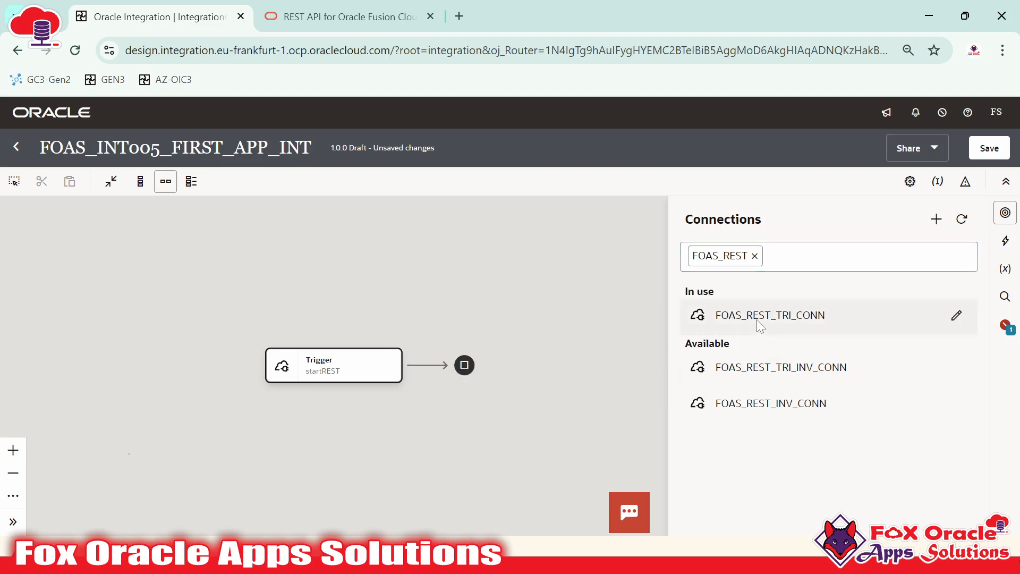
pyautogui.moveTo(778, 368); pyautogui.dragTo(429, 367)
pyautogui.moveTo(424, 365); pyautogui.dragTo(883, 417)
pyautogui.click(891, 376)
pyautogui.click(1005, 218)
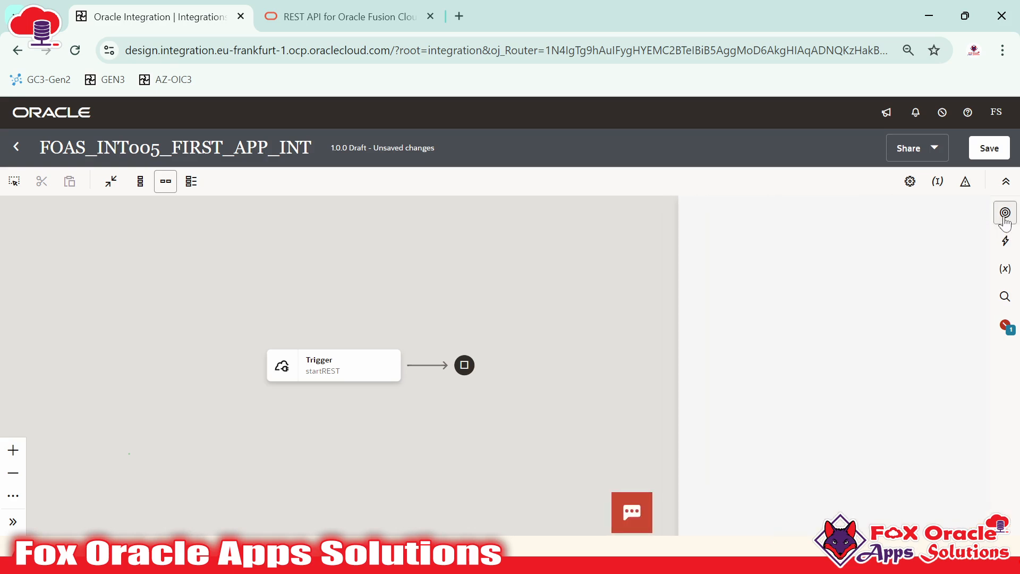
pyautogui.click(414, 260)
pyautogui.moveTo(407, 424); pyautogui.dragTo(435, 413)
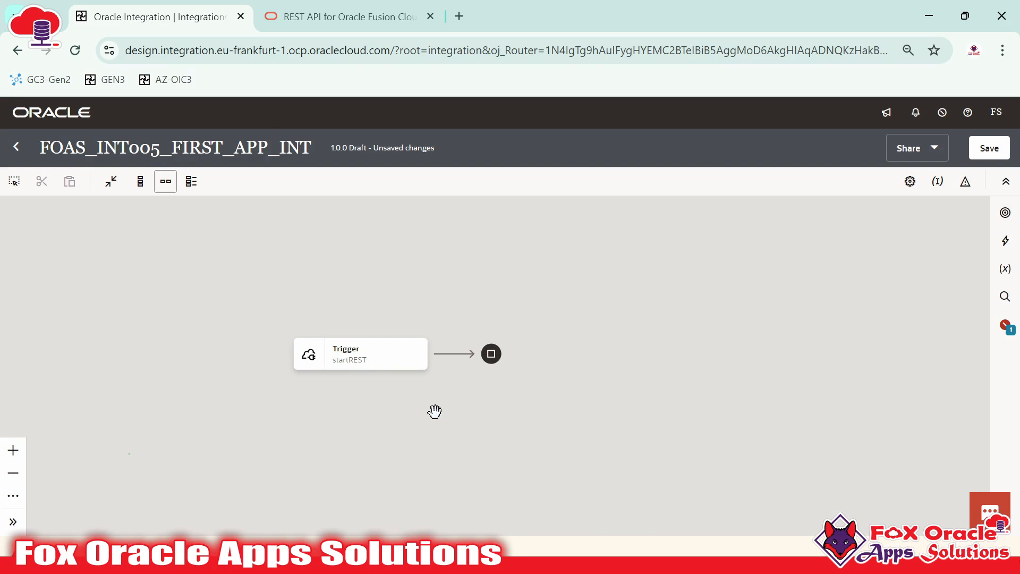
# Add a Logger action after the startREST trigger and pan the Trigger node into view beside it
pyautogui.moveTo(452, 357)
pyautogui.click(999, 246)
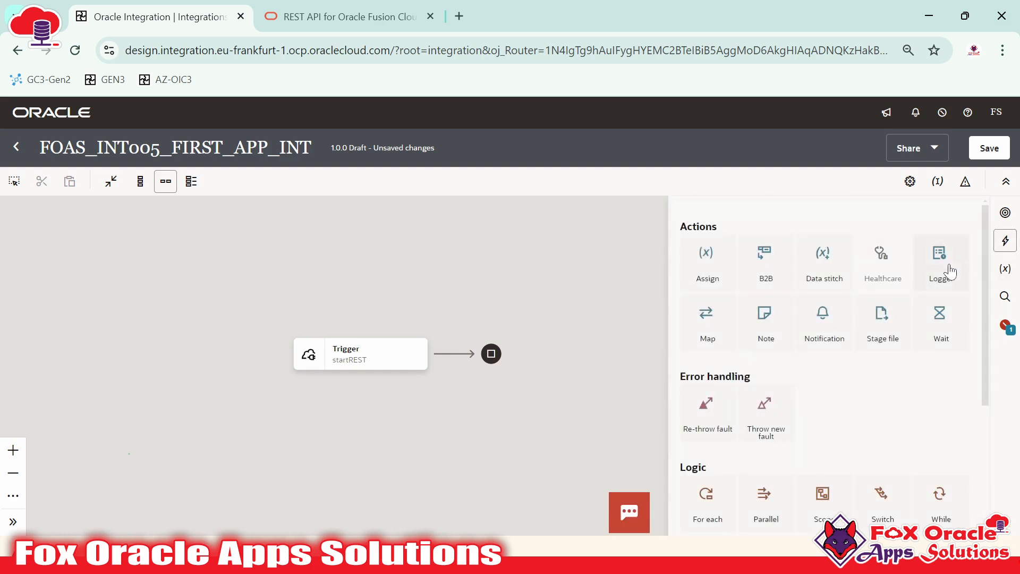
pyautogui.moveTo(948, 269); pyautogui.dragTo(460, 354)
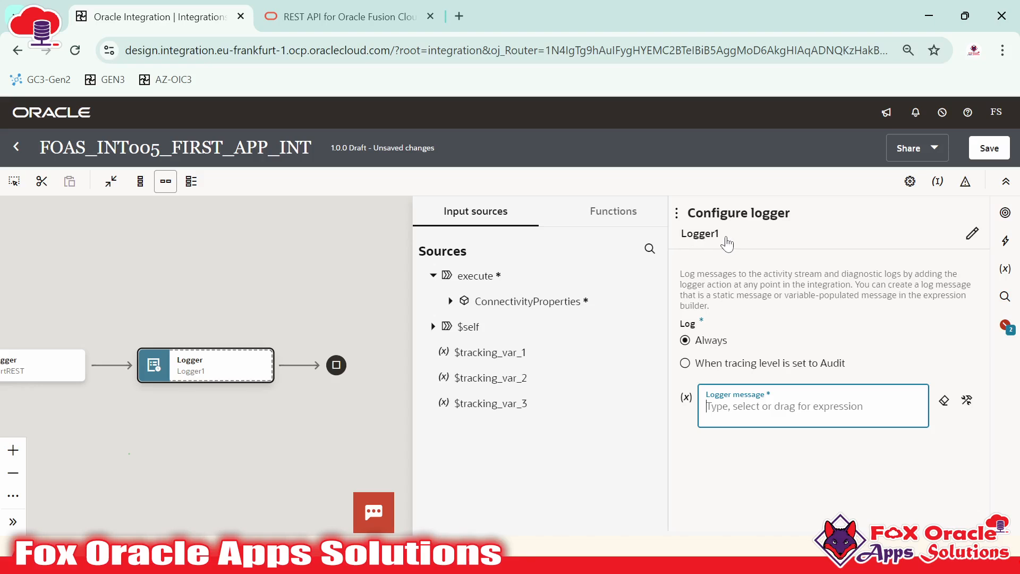
pyautogui.moveTo(81, 292); pyautogui.dragTo(203, 289)
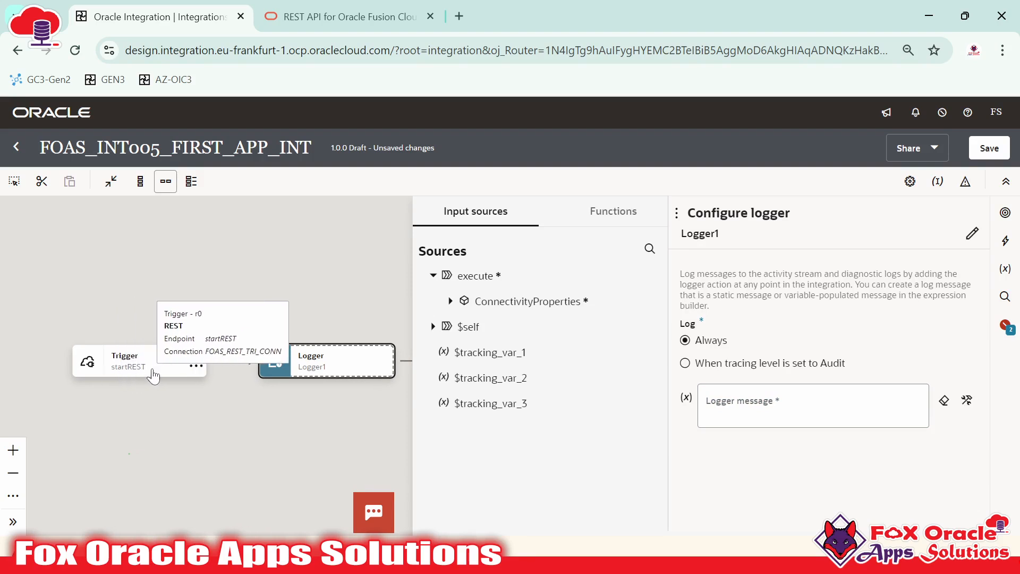
# Rename the Logger1 step to logger_message
pyautogui.click(972, 234)
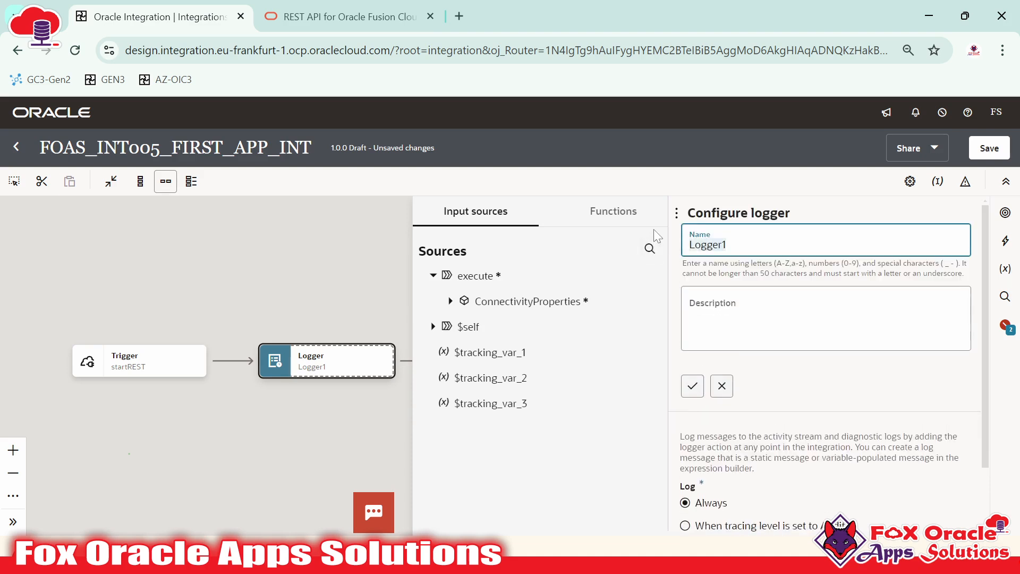
pyautogui.write('logger_mes')
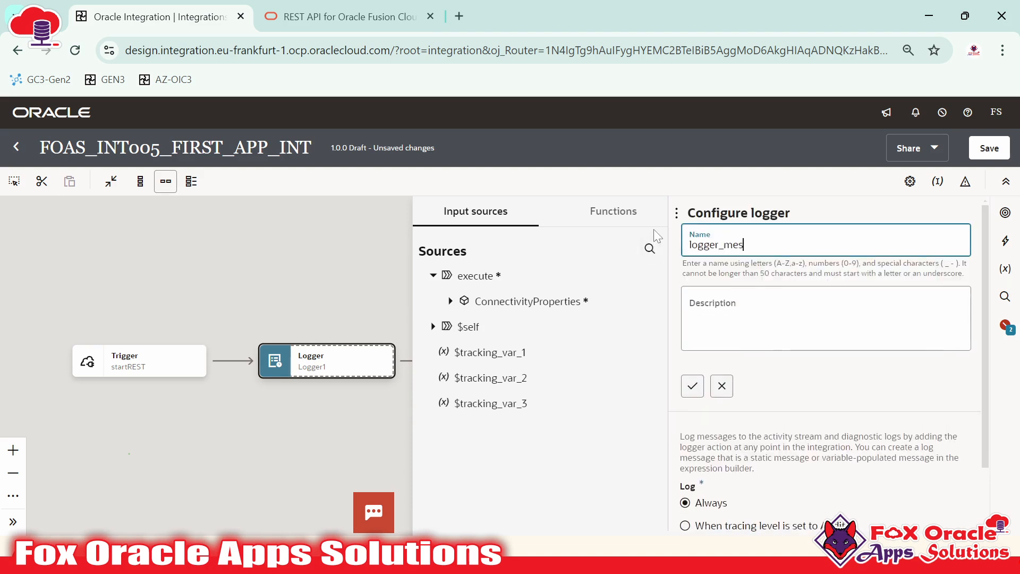
pyautogui.write('sage')
pyautogui.click(690, 387)
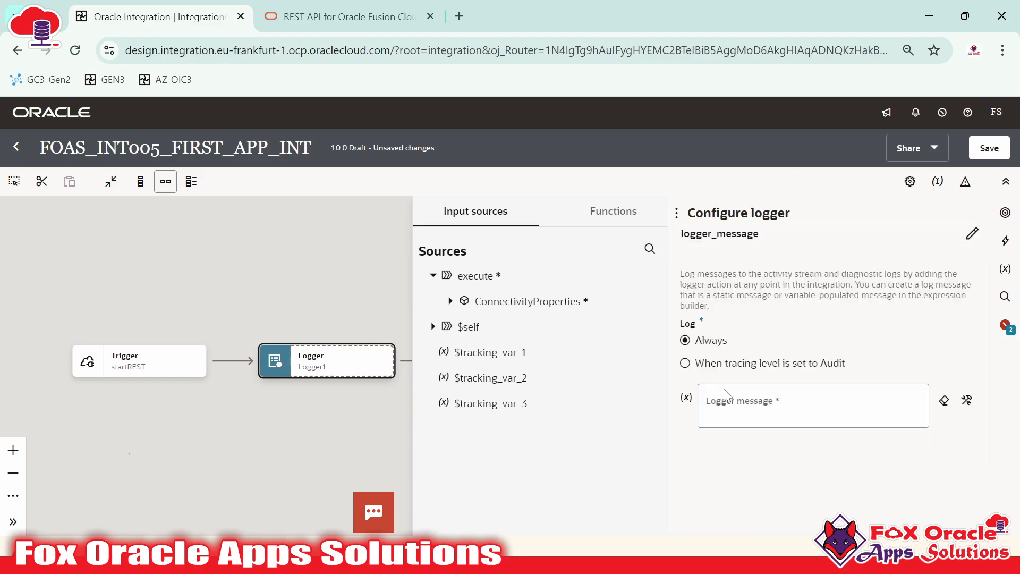
# Set the logger message to 'Hi, This is our first App-Driven (Application) integration.' and save
pyautogui.click(735, 401)
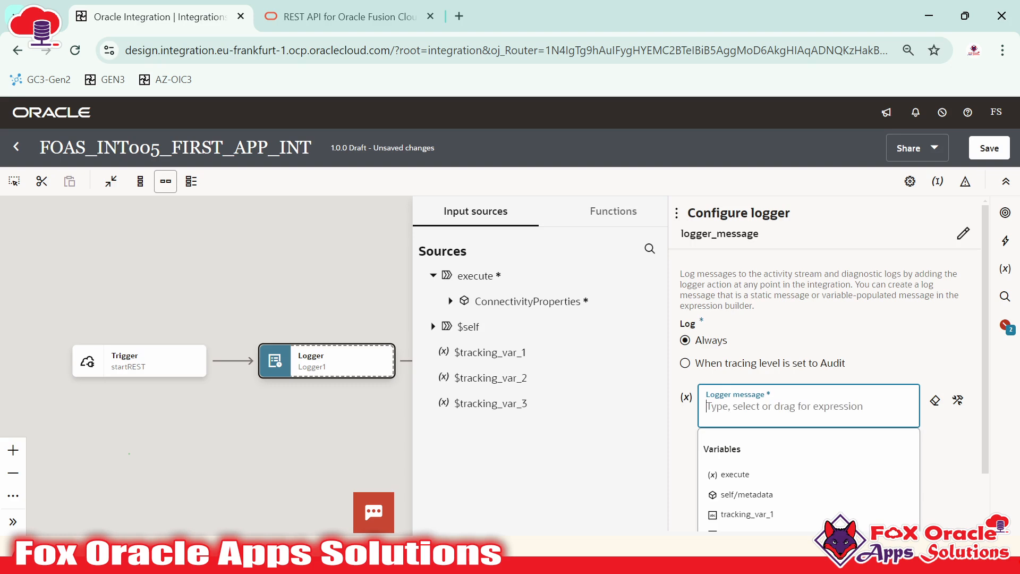
pyautogui.write("'")
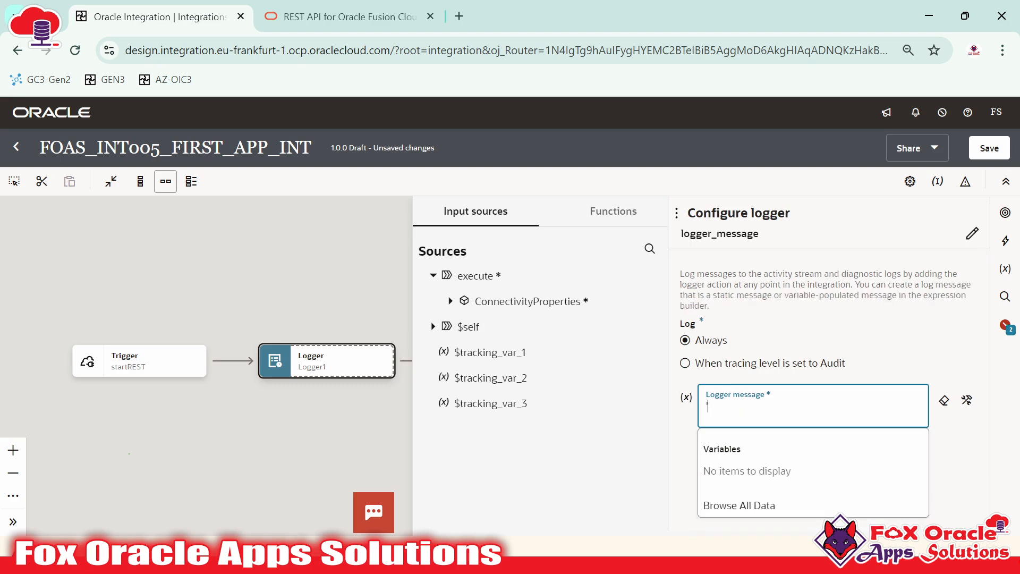
pyautogui.write('Thi')
pyautogui.write(' This is our first')
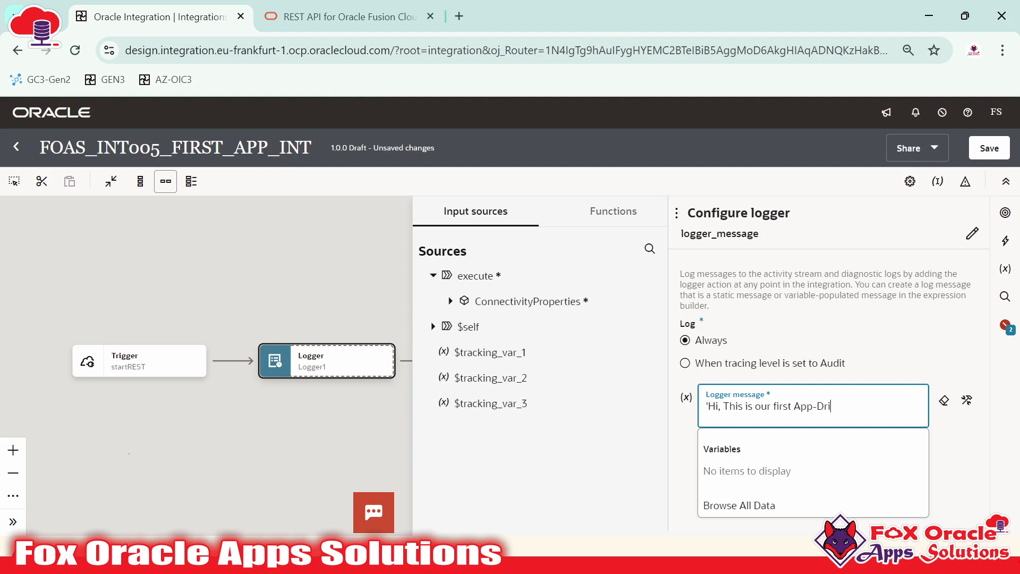
pyautogui.write('App-Driven (Application) inte')
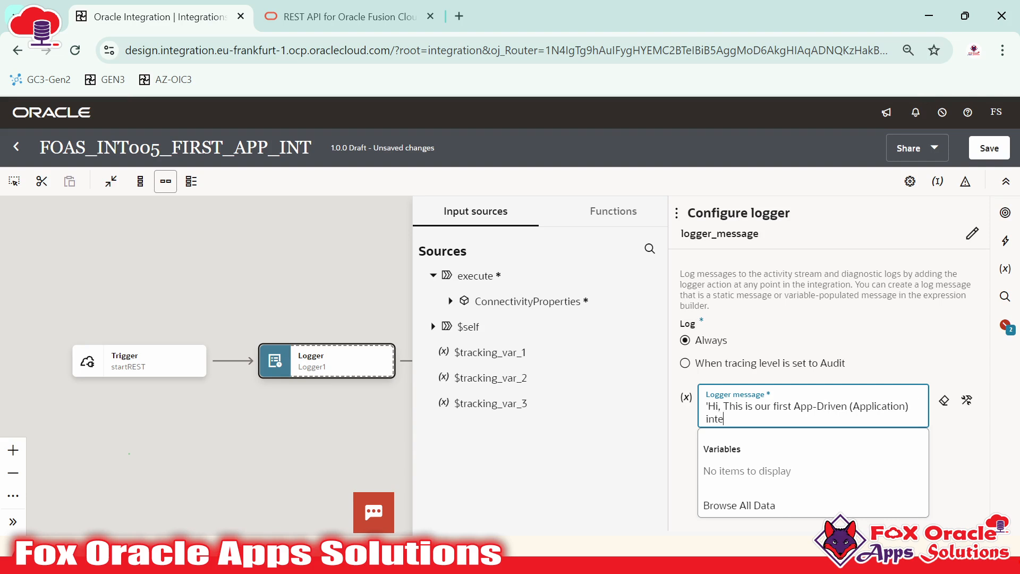
pyautogui.write("gration.'")
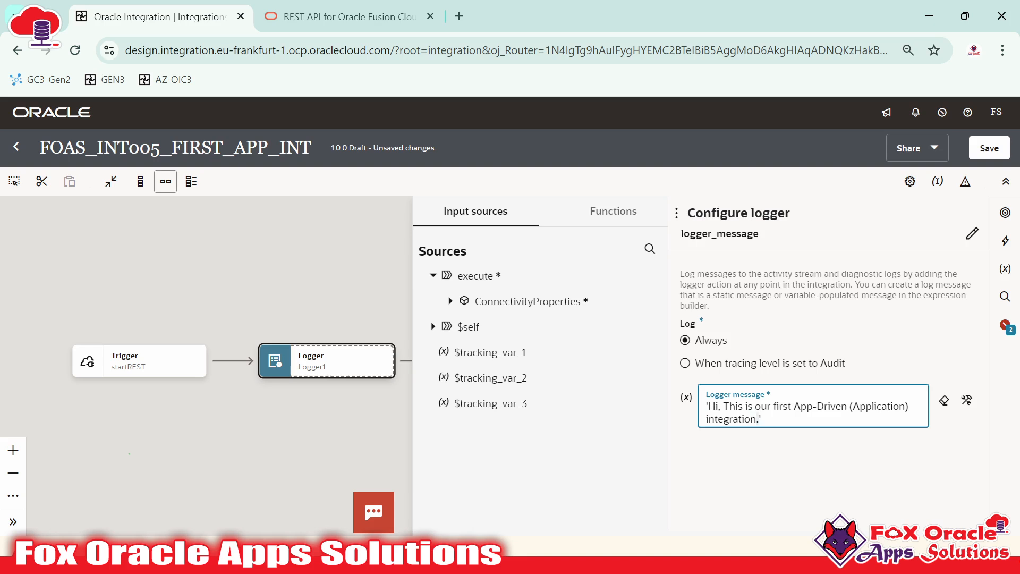
pyautogui.hotkey('ctrl', 'a')
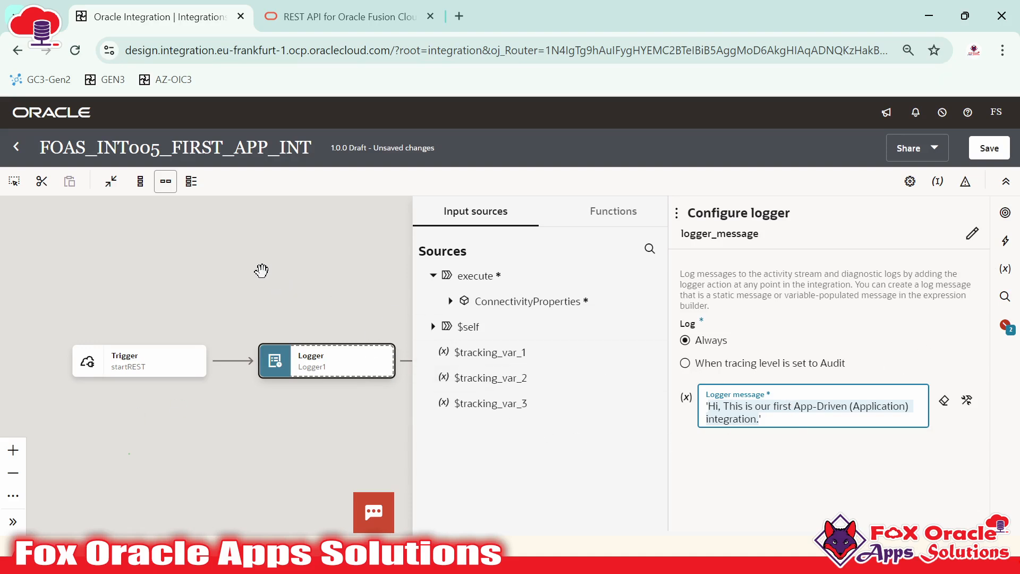
pyautogui.hotkey('ctrl', 's')
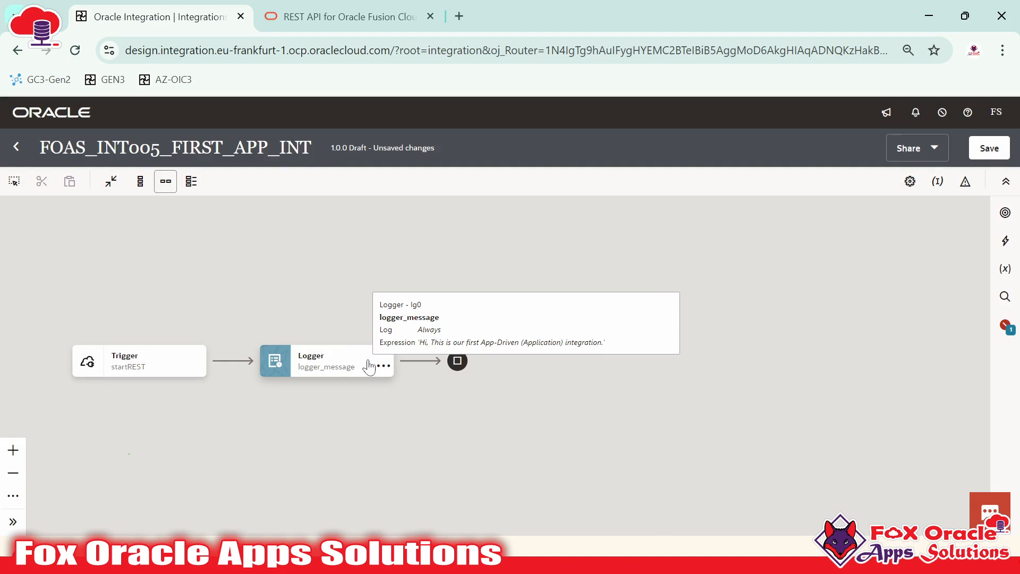
# Centre the Trigger and Logger flow and open the Business Identifiers panel
pyautogui.moveTo(432, 434); pyautogui.dragTo(594, 407)
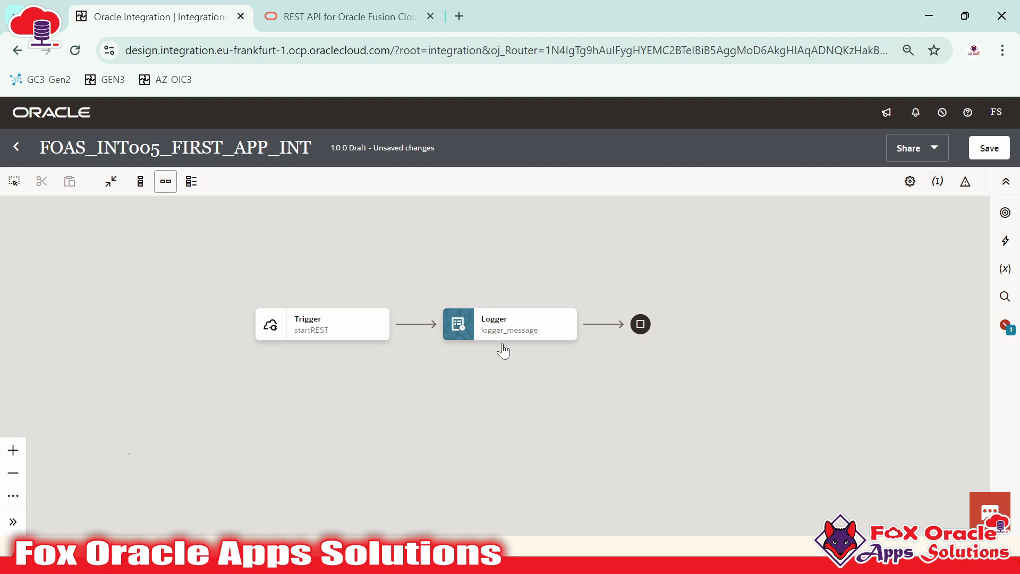
pyautogui.click(938, 184)
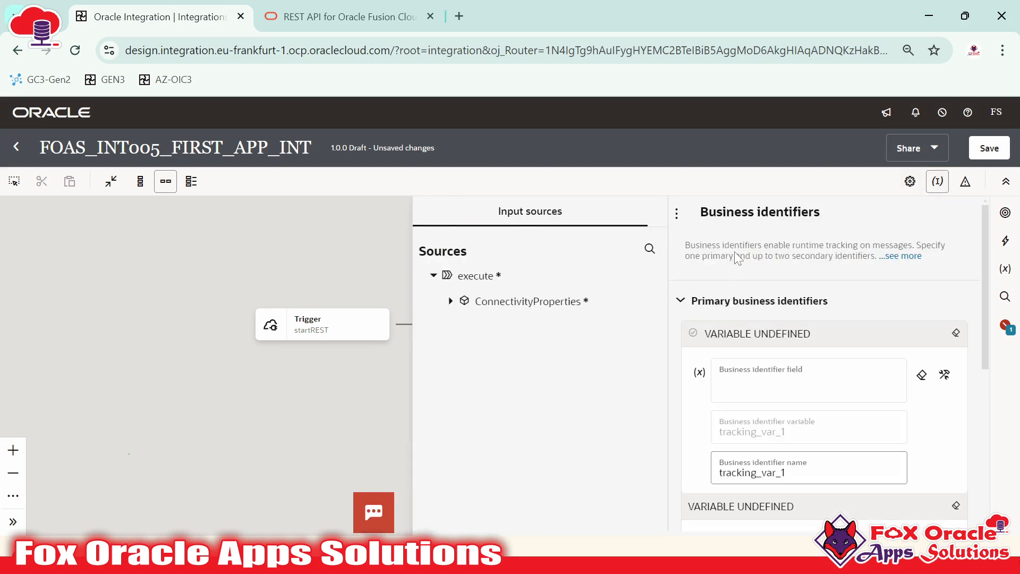
# Review the errors list, then expand ConnectivityProperties > RestAPI in the identifier source tree
pyautogui.click(1012, 334)
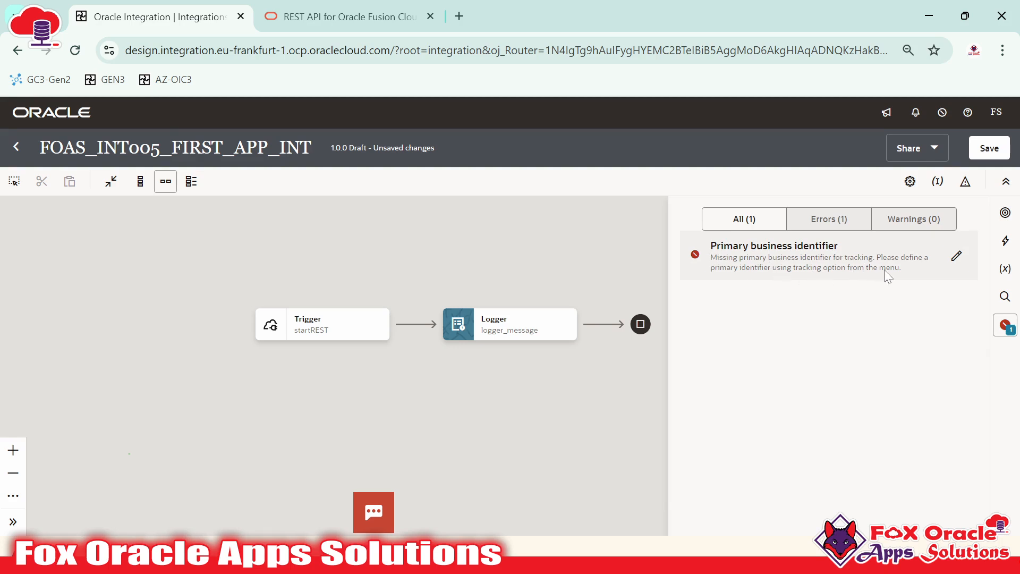
pyautogui.click(938, 183)
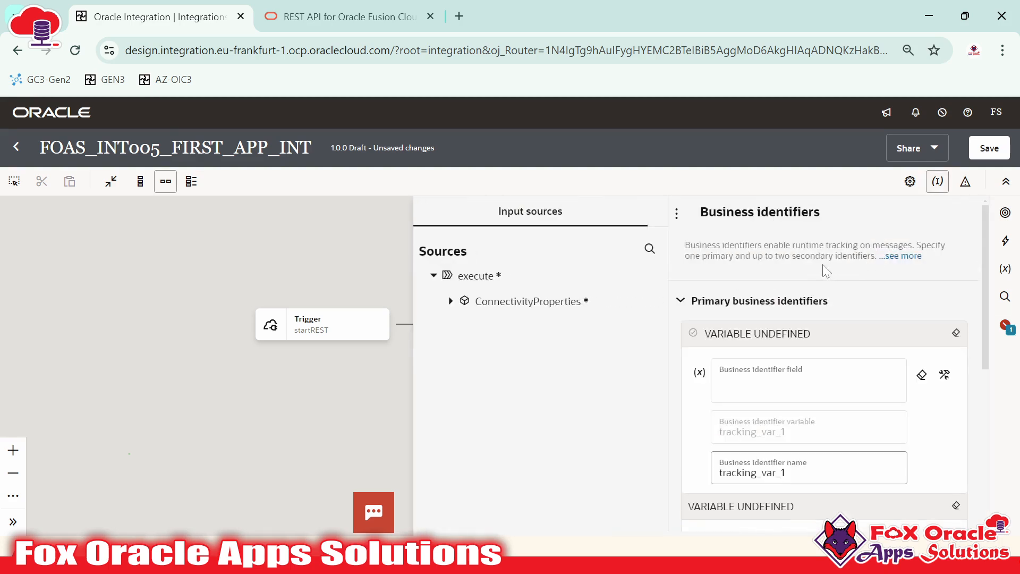
pyautogui.scroll(-4, 765, 398)
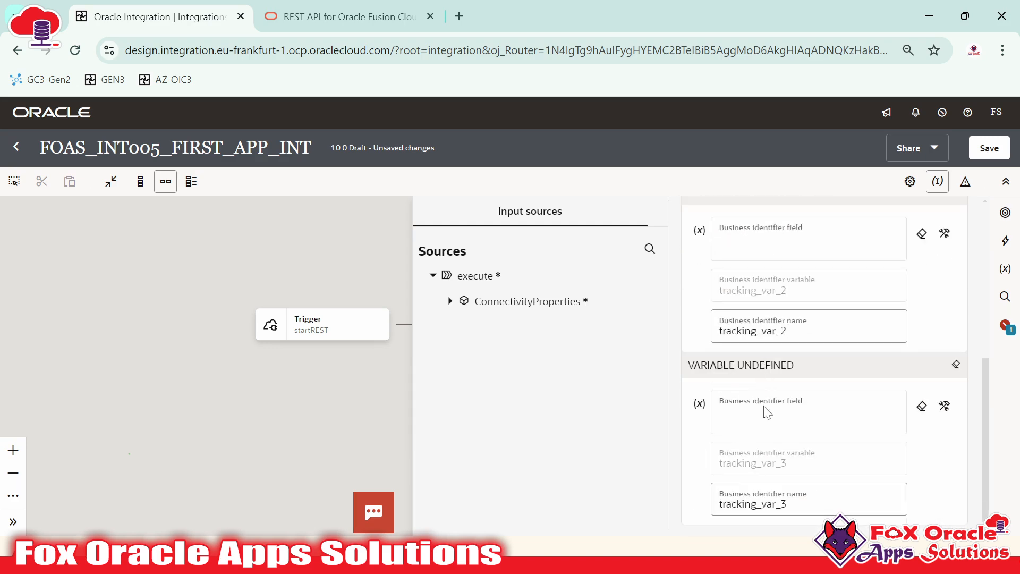
pyautogui.scroll(4, 758, 332)
pyautogui.scroll(-4, 759, 332)
pyautogui.scroll(4, 759, 340)
pyautogui.scroll(-3, 760, 372)
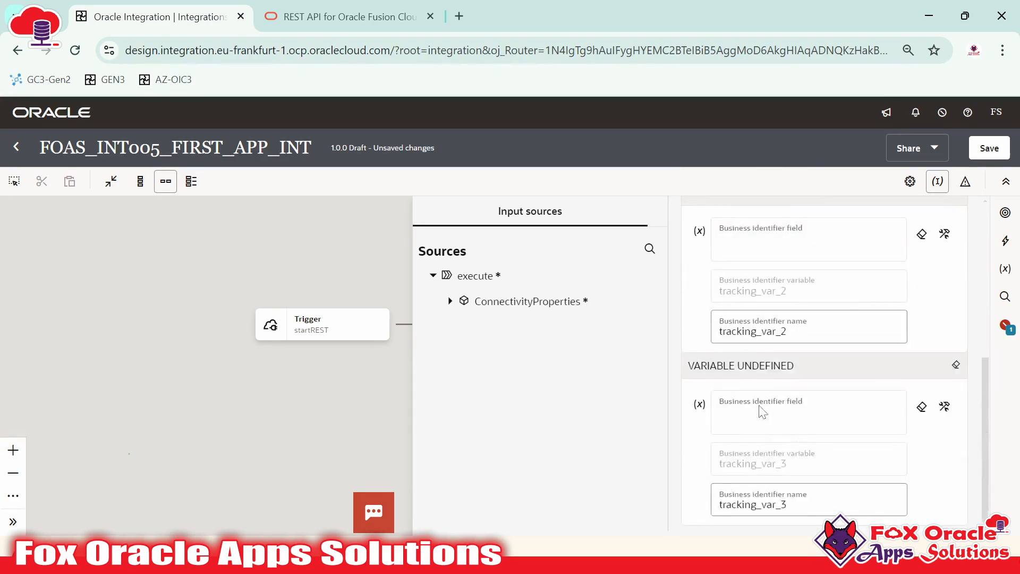
pyautogui.scroll(3, 765, 346)
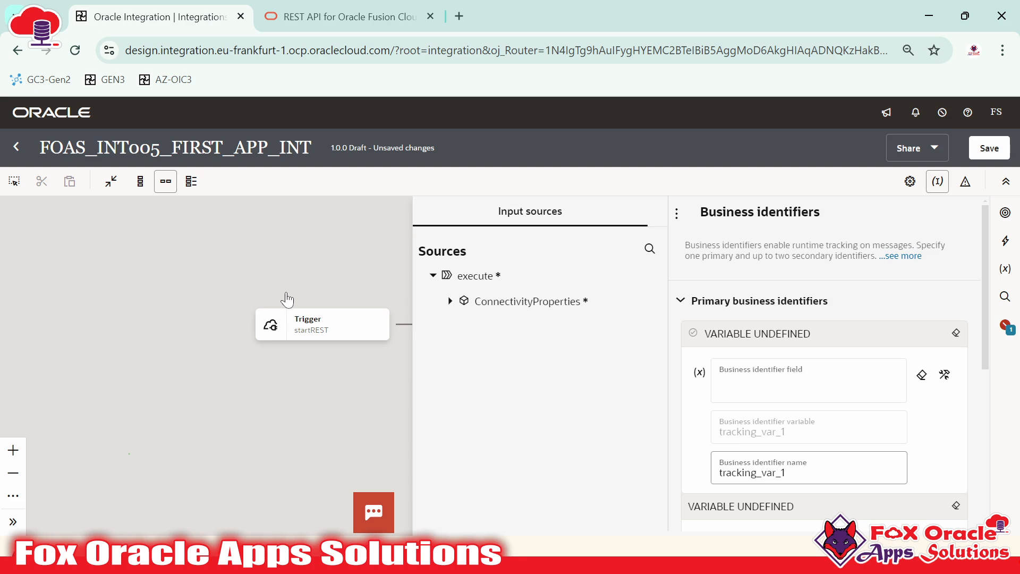
pyautogui.click(451, 301)
pyautogui.click(464, 327)
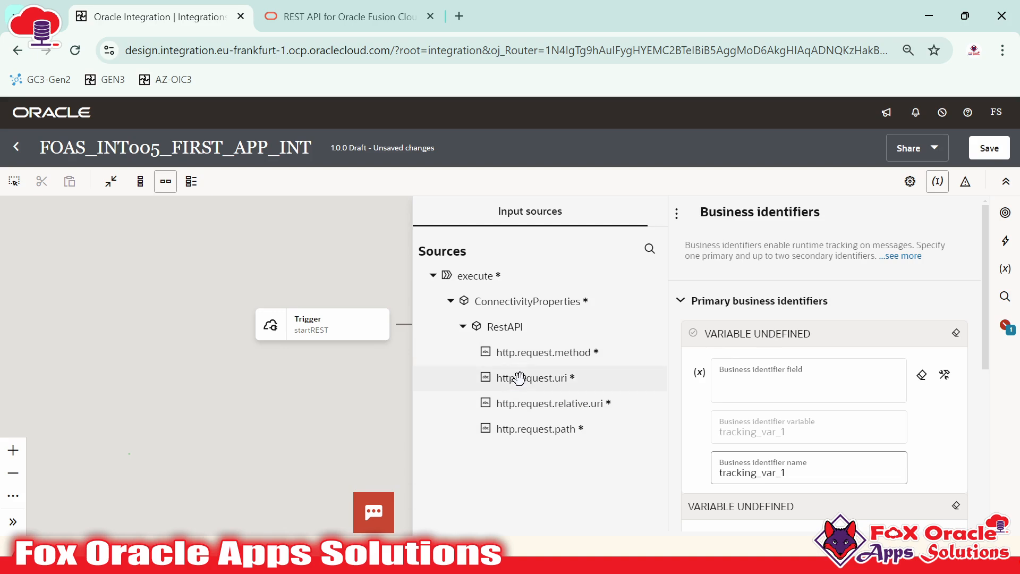
# Make http.request.method the primary business identifier, named INT_METHOD
pyautogui.moveTo(556, 352); pyautogui.dragTo(770, 380)
pyautogui.scroll(-2, 823, 372)
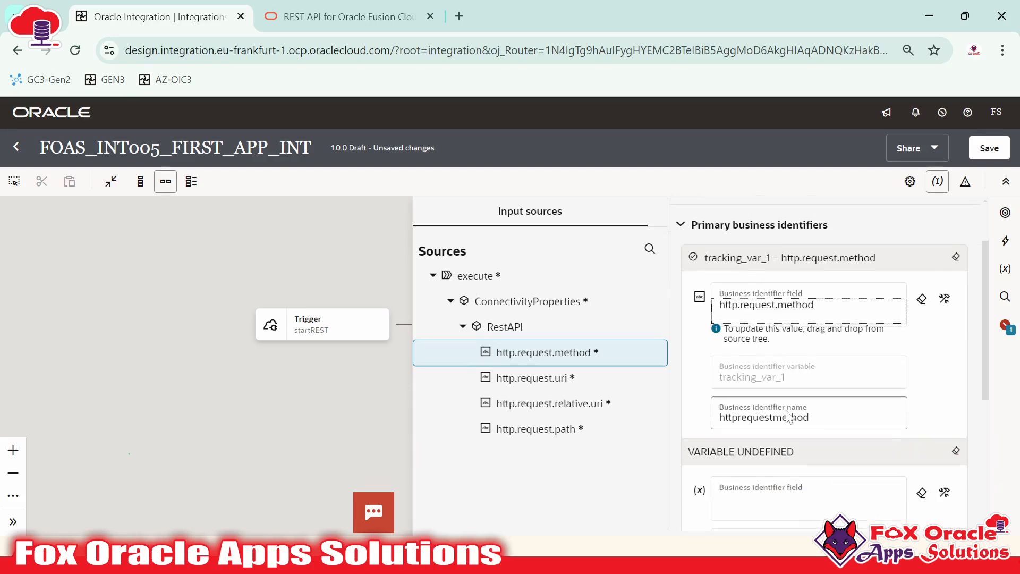
pyautogui.click(741, 414)
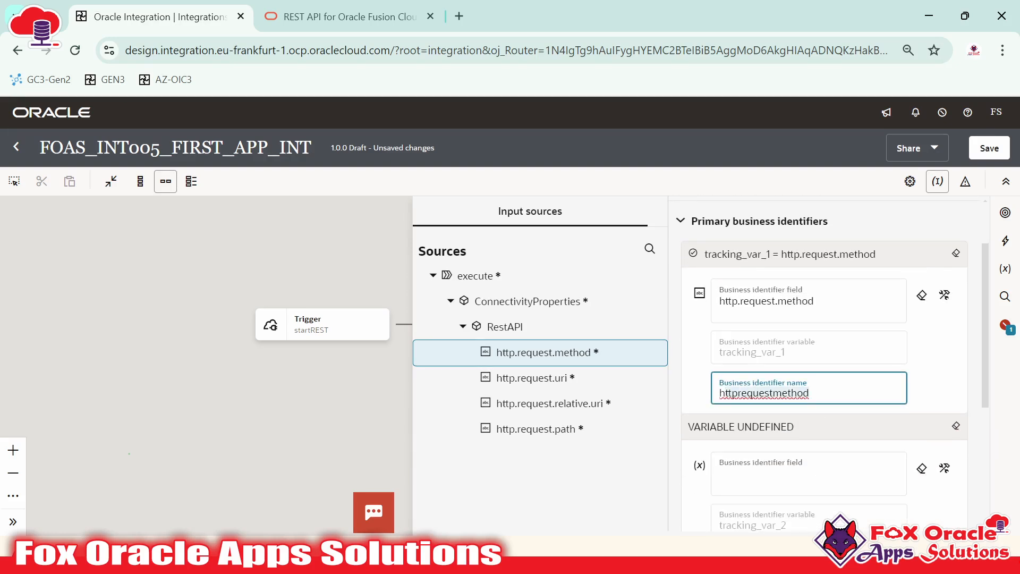
pyautogui.click(808, 393)
pyautogui.hotkey('ctrl', 'a')
pyautogui.write('In')
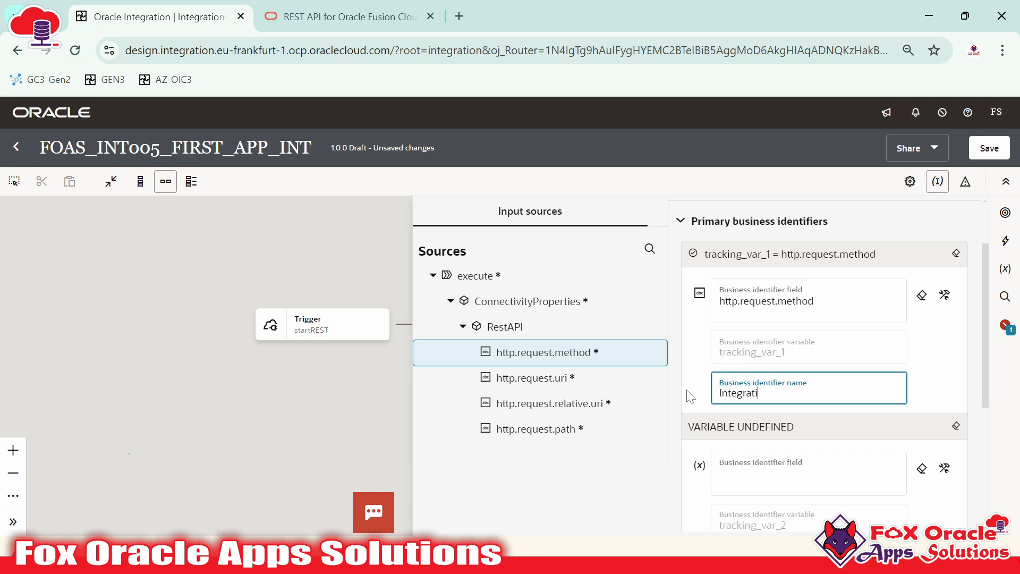
pyautogui.write('T_METHOD')
pyautogui.click(317, 380)
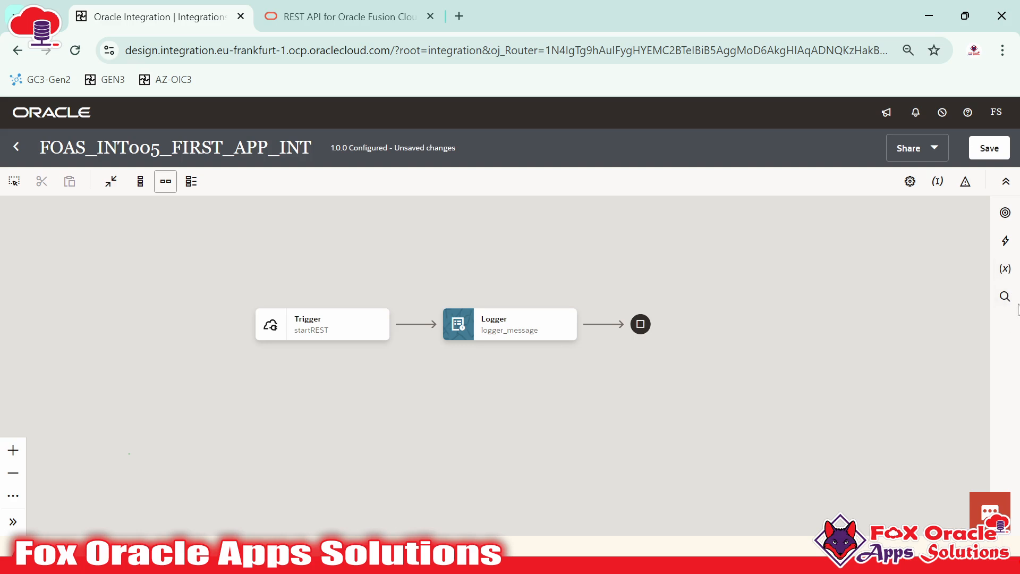
# Save FOAS_INT005_FIRST_APP_INT and go back to the Integrations list
pyautogui.moveTo(501, 231); pyautogui.dragTo(470, 247)
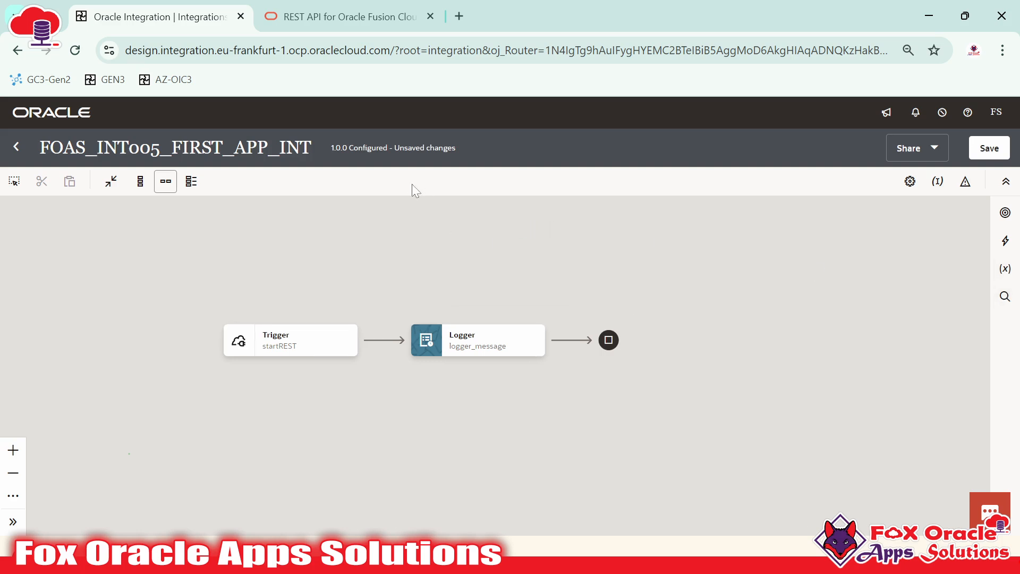
pyautogui.moveTo(380, 148); pyautogui.dragTo(443, 147)
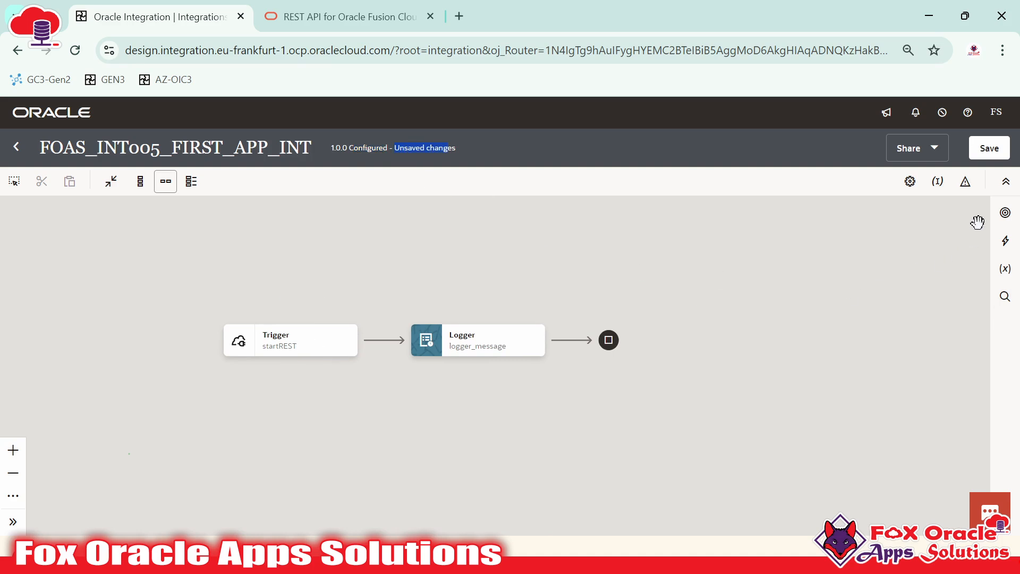
pyautogui.click(989, 151)
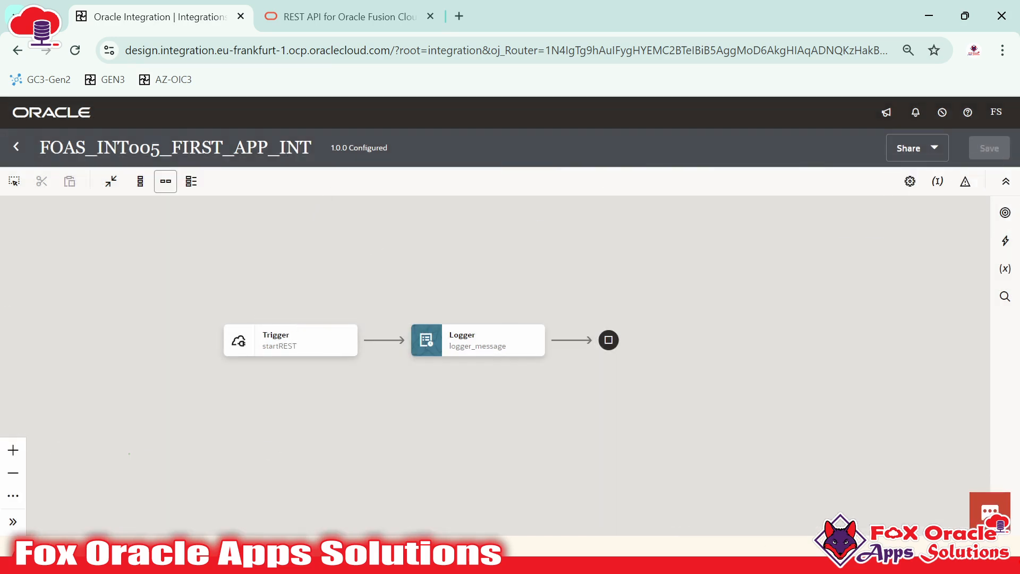
pyautogui.moveTo(349, 148); pyautogui.dragTo(370, 148)
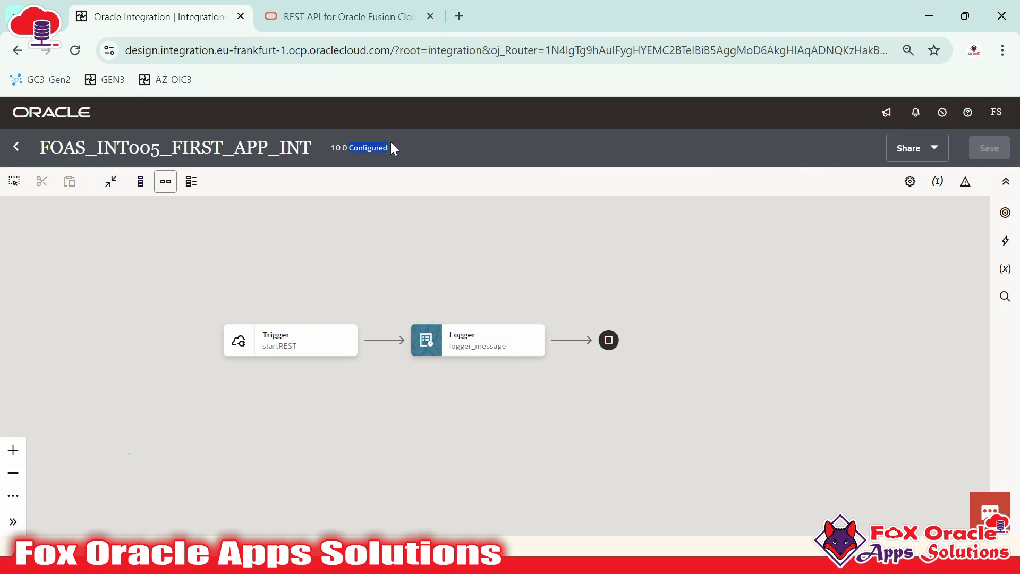
pyautogui.click(20, 147)
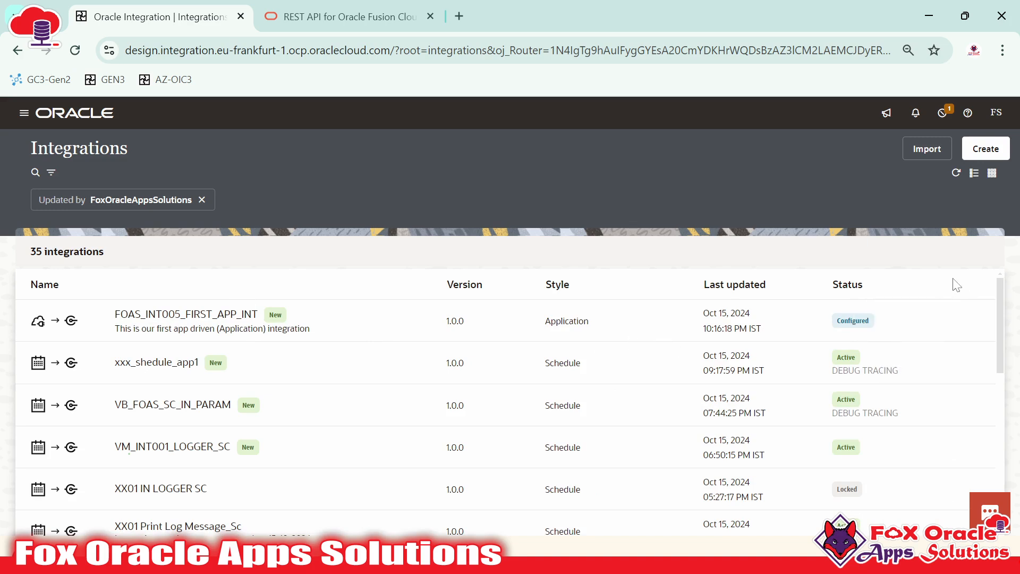
# Activate FOAS_INT005_FIRST_APP_INT with Debug (Not recommended) tracing
pyautogui.click(913, 319)
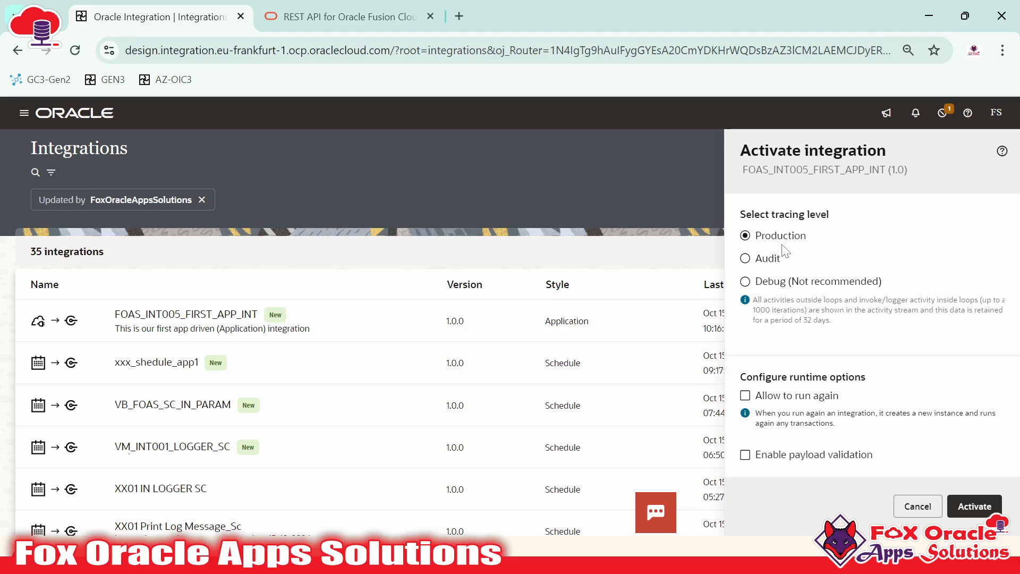
pyautogui.click(759, 285)
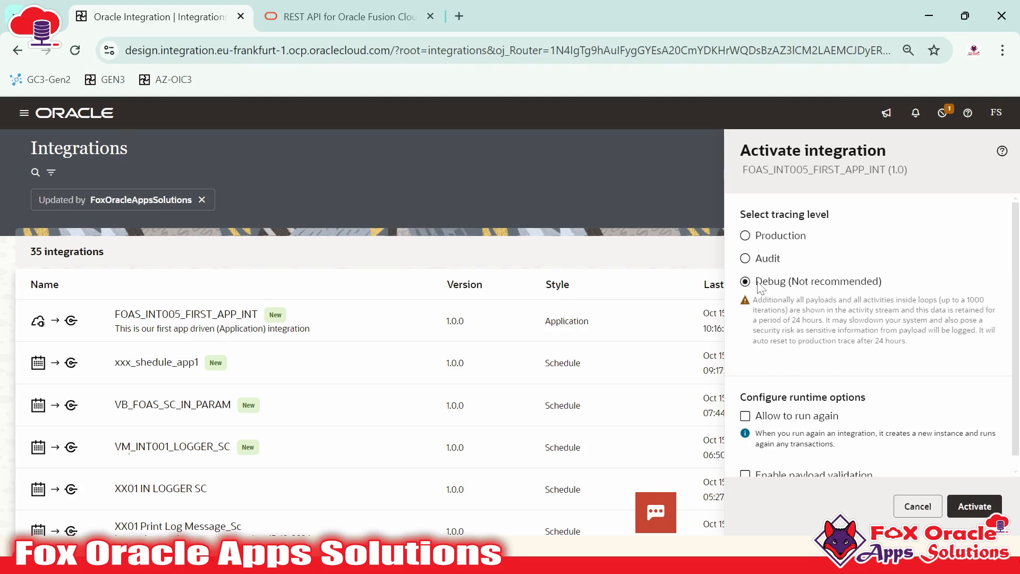
pyautogui.scroll(-1, 893, 424)
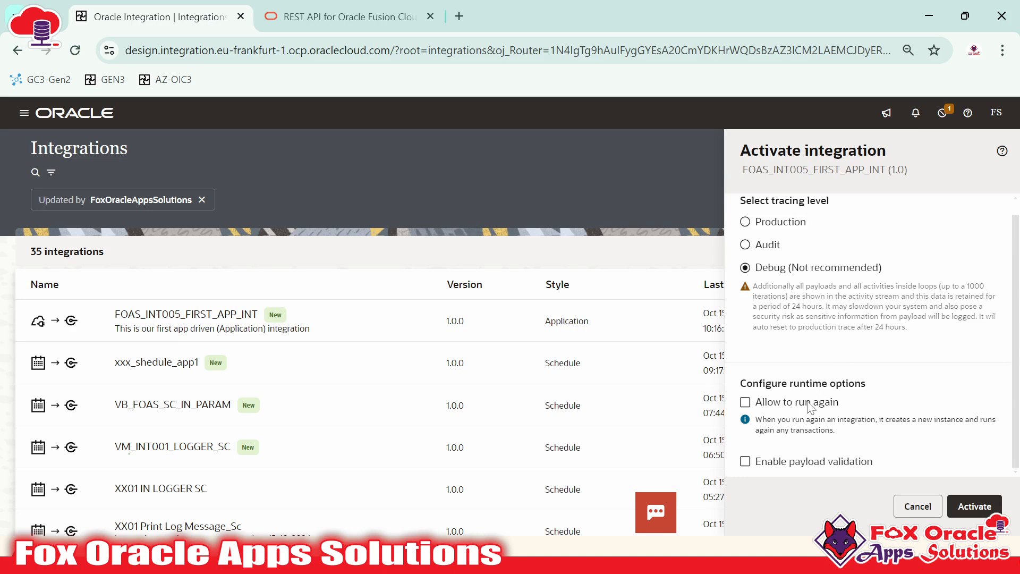
pyautogui.click(961, 502)
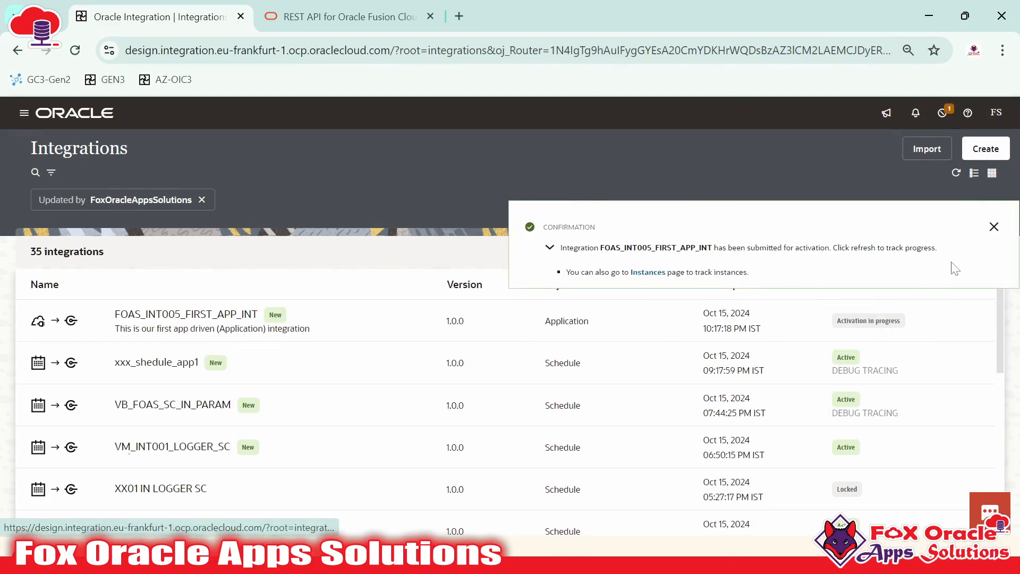
# Refresh the list to confirm activation, then open FOAS_INT005_FIRST_APP_INT's Run page
pyautogui.click(994, 227)
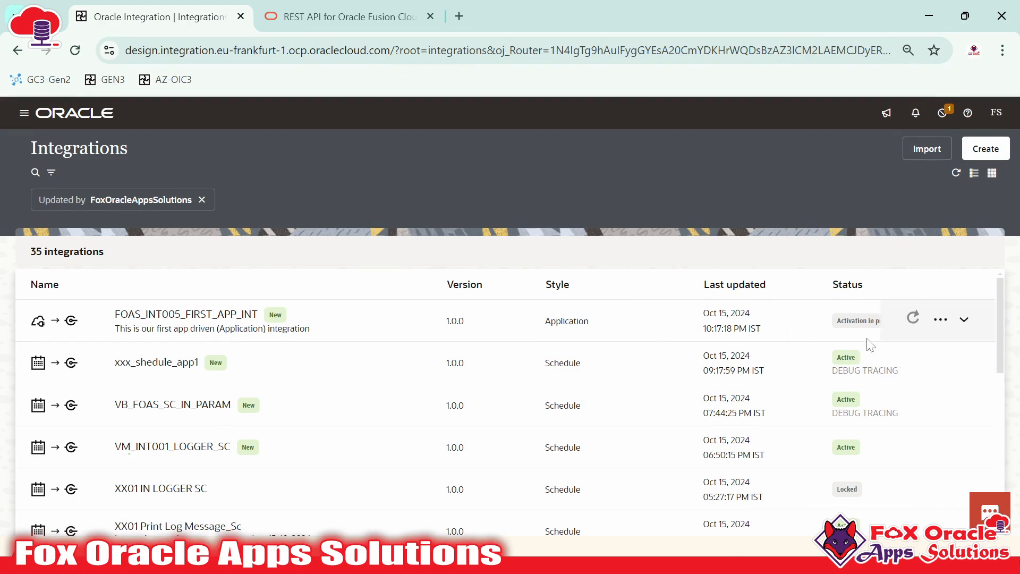
pyautogui.click(956, 173)
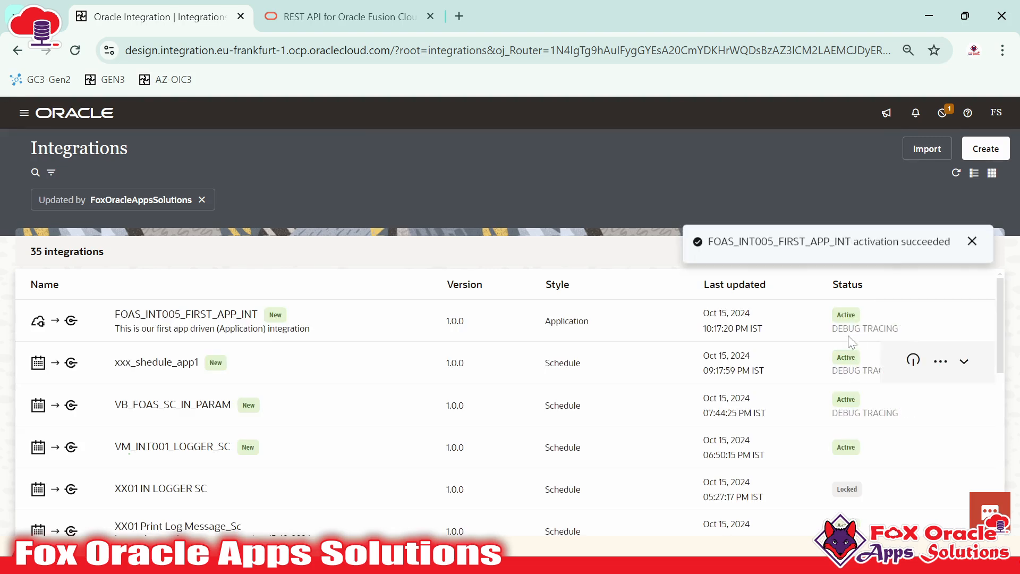
pyautogui.click(998, 221)
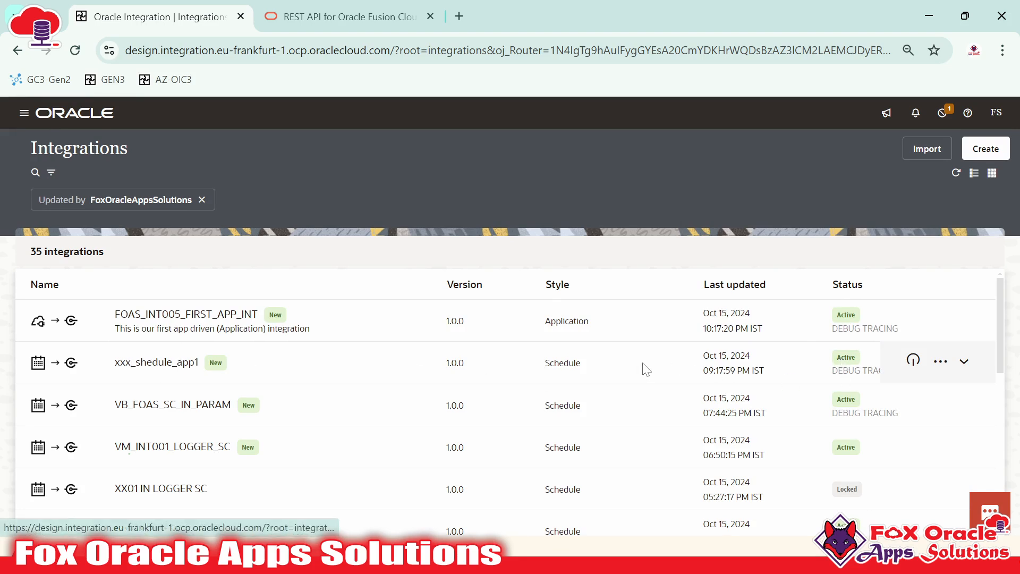
pyautogui.click(944, 369)
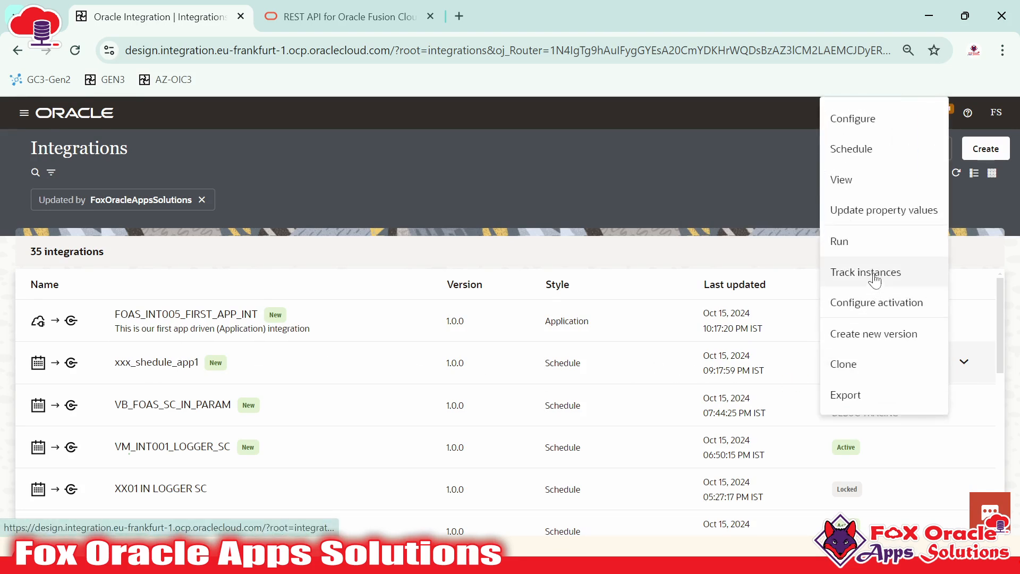
pyautogui.click(736, 251)
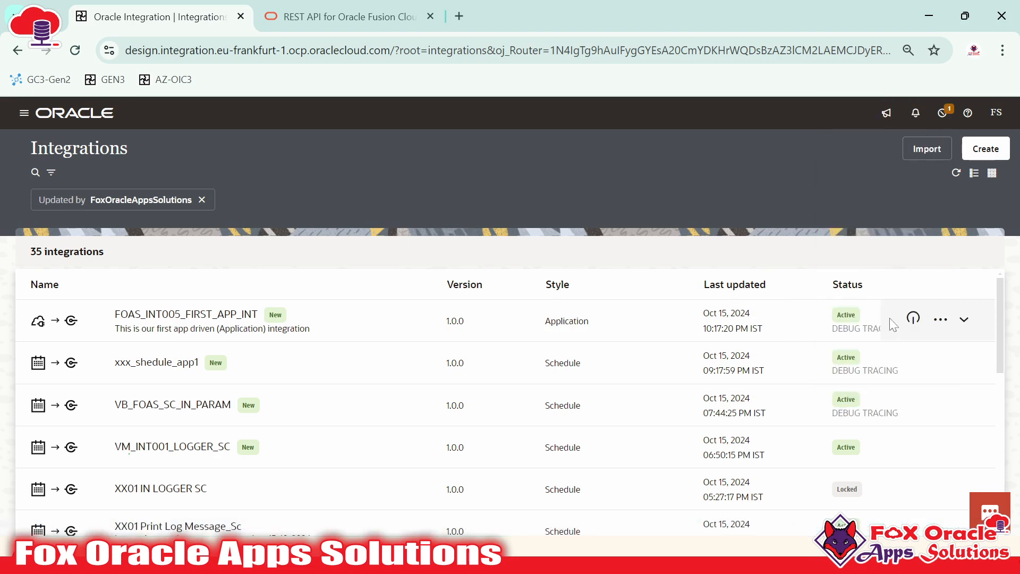
pyautogui.click(944, 321)
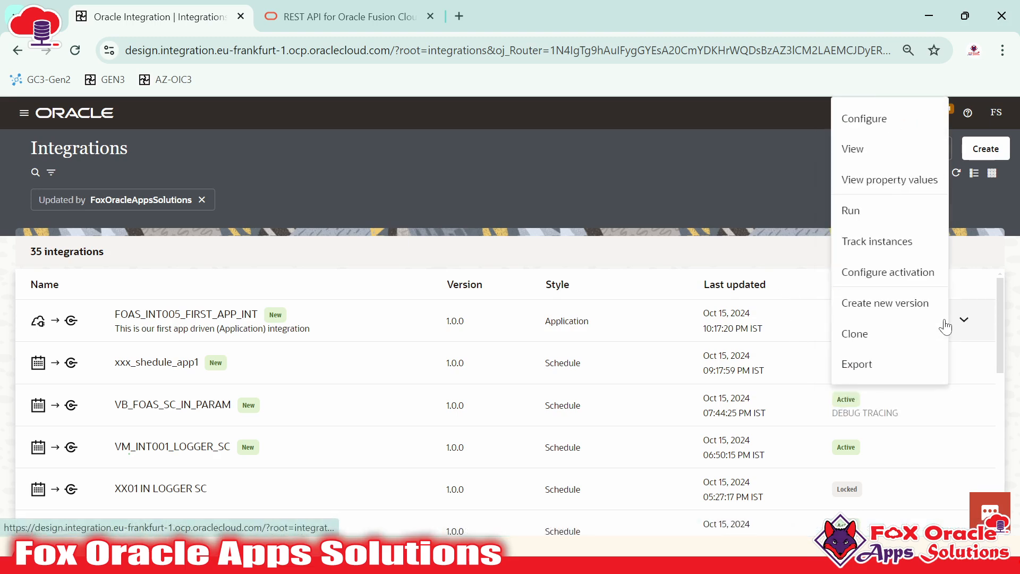
pyautogui.click(863, 215)
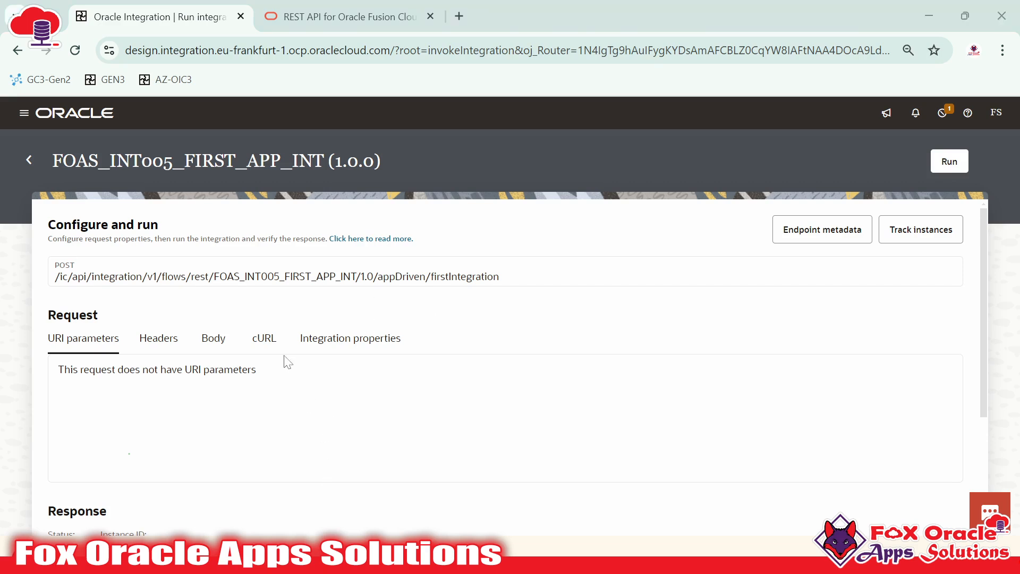
# In Notepad++, select the noted endpoint /appDriven/firstIntegration for comparison
pyautogui.hotkey('alt', 'Tab')
pyautogui.press('End')
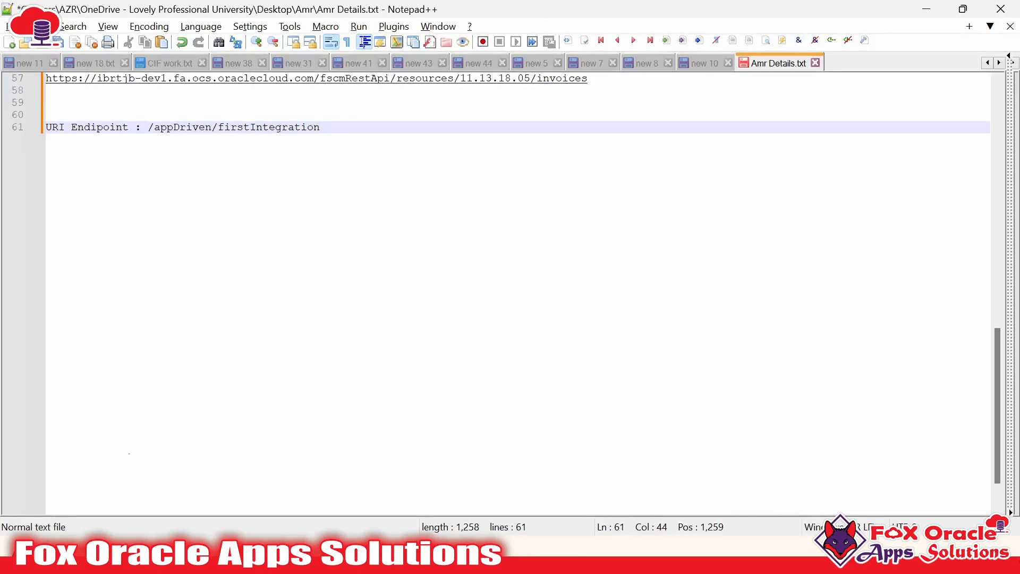
pyautogui.moveTo(148, 127)
pyautogui.mouseDown()
pyautogui.moveTo(320, 127)
pyautogui.moveTo(148, 126)
pyautogui.mouseUp()
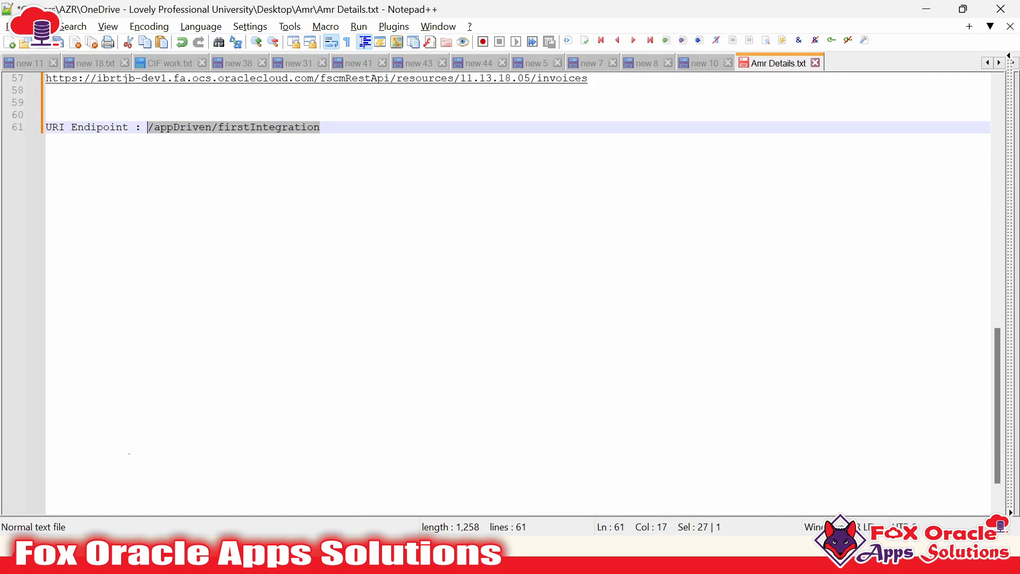
pyautogui.doubleClick(175, 129)
# Back on the integration run page, point out appDriven/firstIntegration in the POST endpoint URL
pyautogui.click(605, 283)
pyautogui.hotkey('alt', 'Tab')
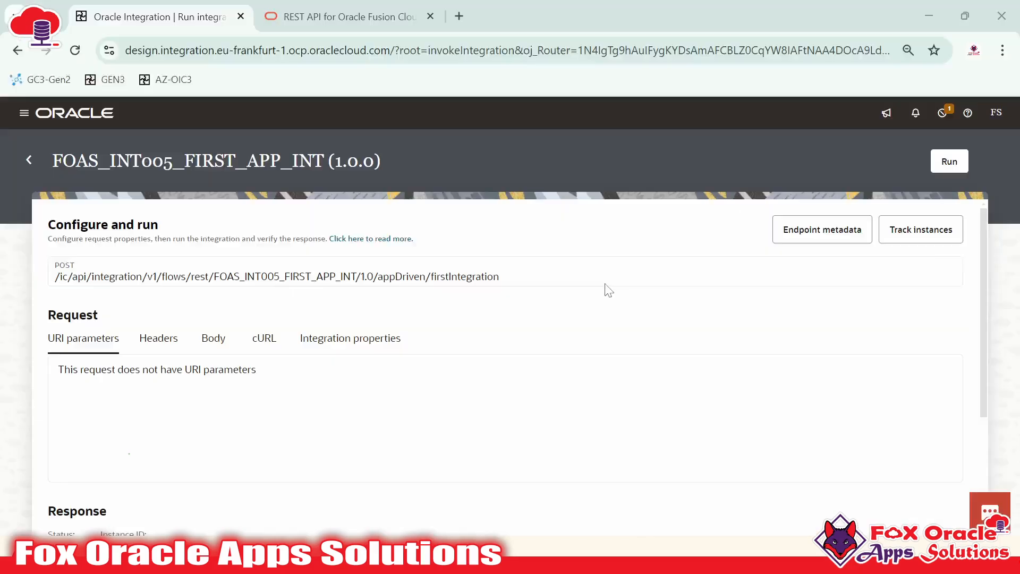
pyautogui.moveTo(378, 276); pyautogui.dragTo(505, 277)
pyautogui.click(398, 286)
pyautogui.moveTo(378, 277); pyautogui.dragTo(500, 277)
# In the REST API docs, highlight 'invoices' in the Update an invoice PATCH path, then return
pyautogui.click(361, 18)
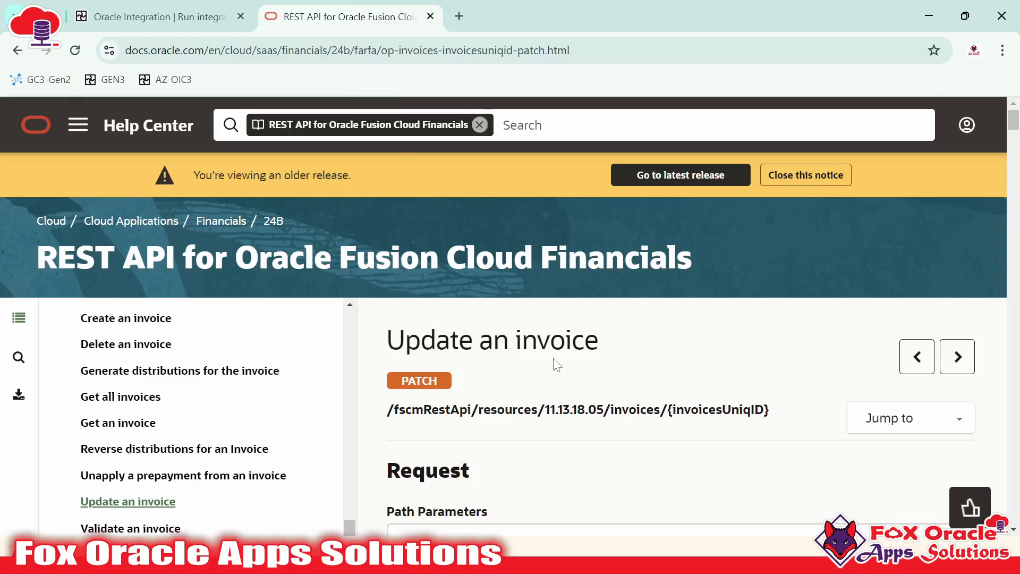
pyautogui.scroll(-1, 555, 361)
pyautogui.moveTo(609, 330); pyautogui.dragTo(659, 330)
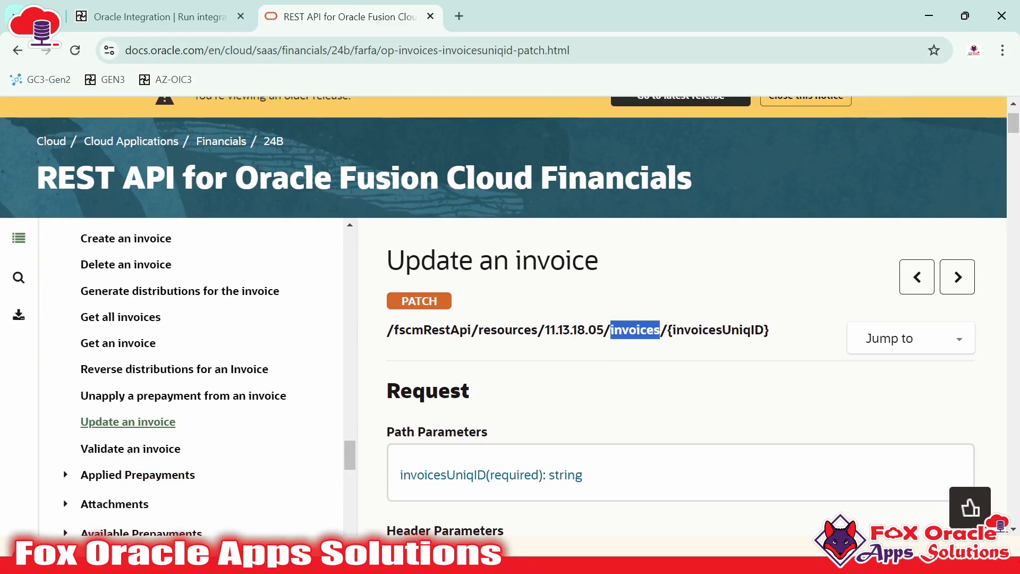
pyautogui.hotkey('ctrl', 'Tab')
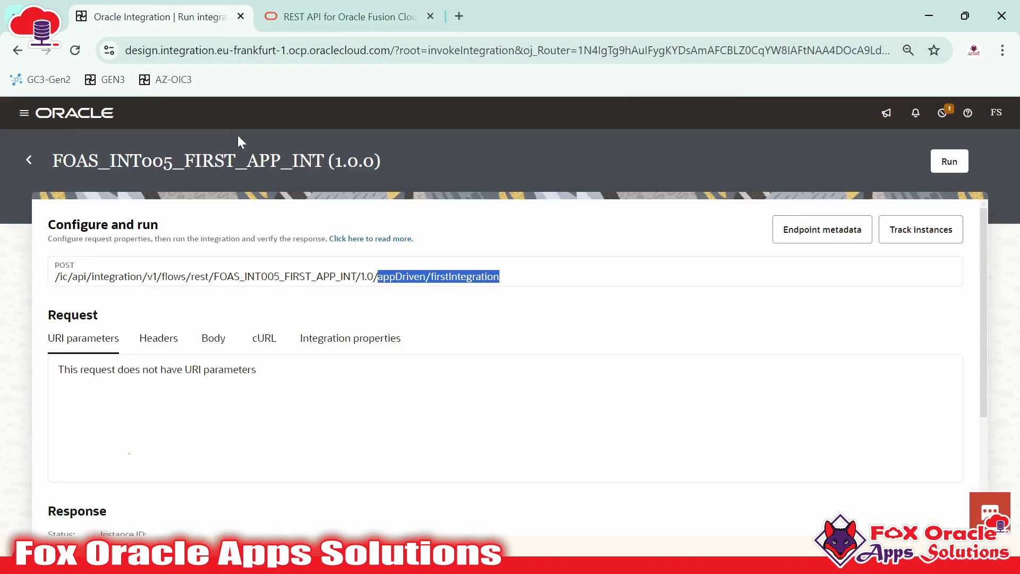
# Copy the full POST endpoint path and paste it on line 68 of Amr Details.txt
pyautogui.click(411, 297)
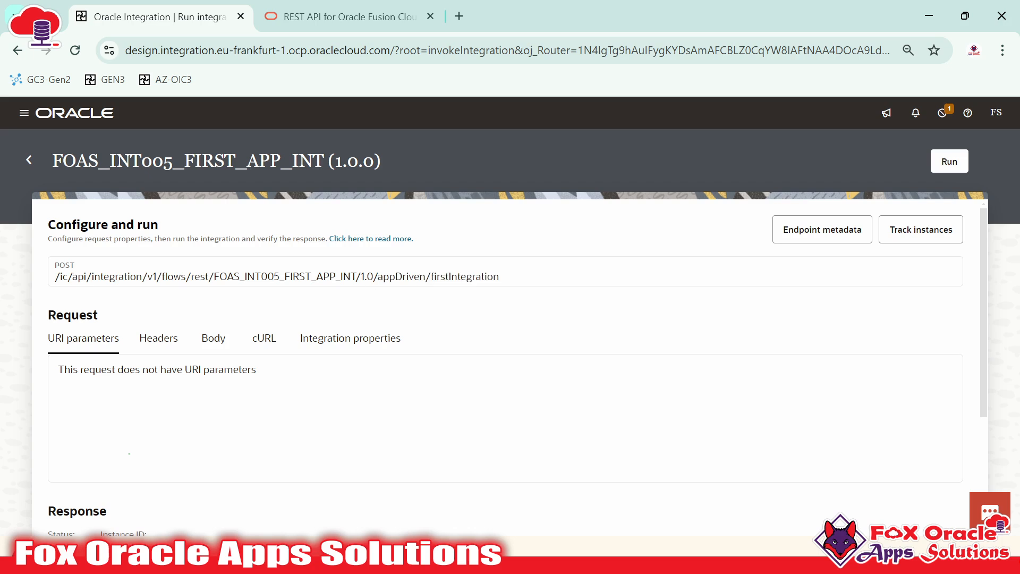
pyautogui.moveTo(55, 277); pyautogui.dragTo(511, 274)
pyautogui.hotkey('ctrl', 'c')
pyautogui.hotkey('alt', 'Tab')
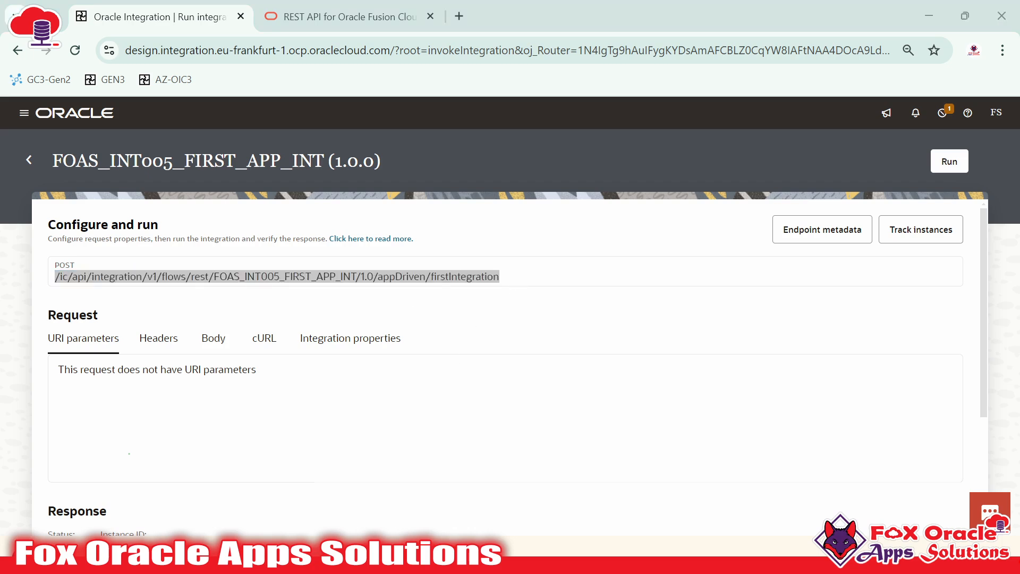
pyautogui.press('Return')
pyautogui.press('Return')
pyautogui.press('Return')
pyautogui.press('Return')
pyautogui.press('Return')
pyautogui.press('Return')
pyautogui.press('Return')
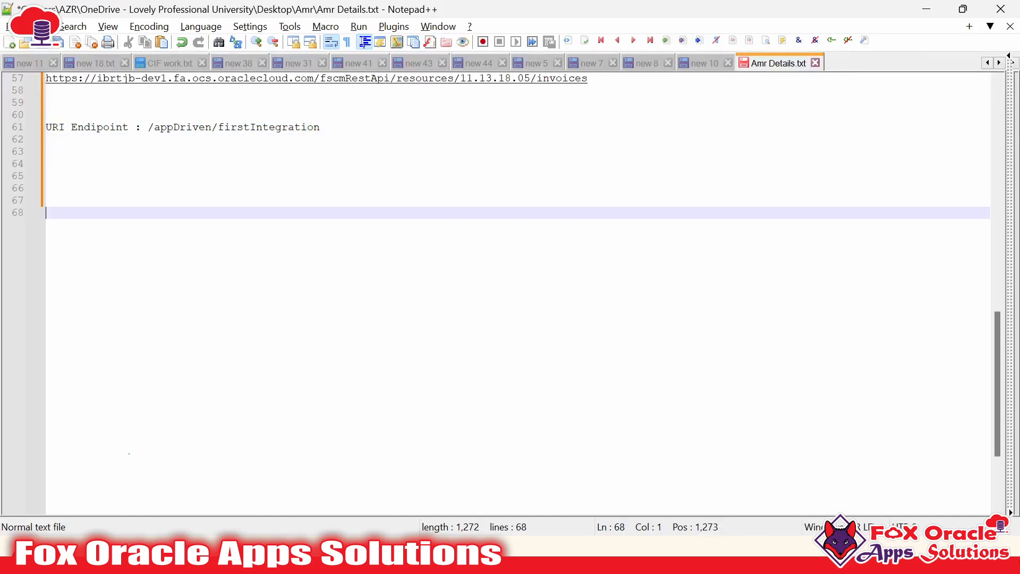
pyautogui.hotkey('ctrl', 'v')
# Review the pasted /ic/api/.../appDriven/firstIntegration path on line 68 against the host name on line 57
pyautogui.click(454, 213)
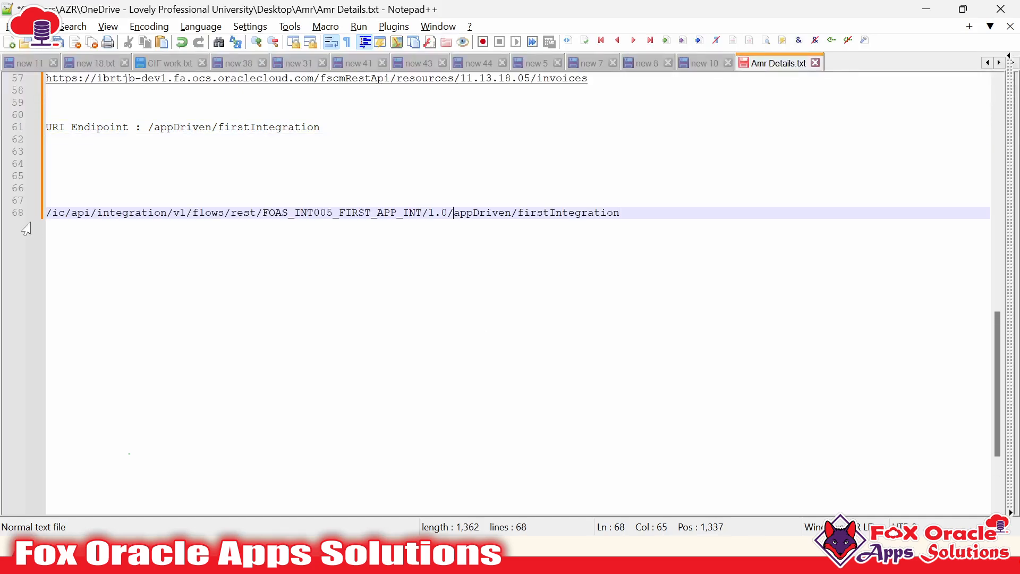
pyautogui.click(52, 213)
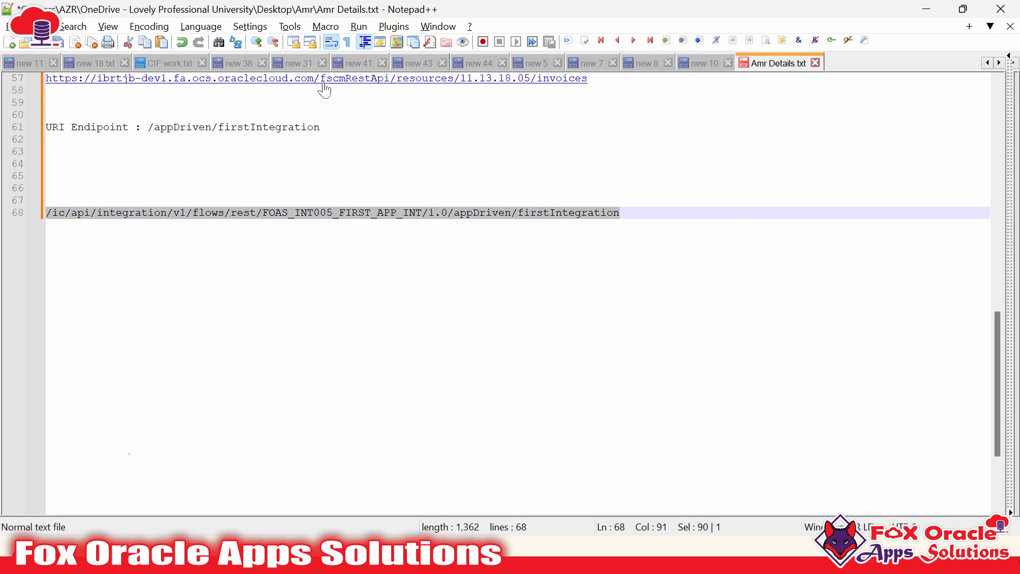
pyautogui.moveTo(315, 81); pyautogui.dragTo(27, 85)
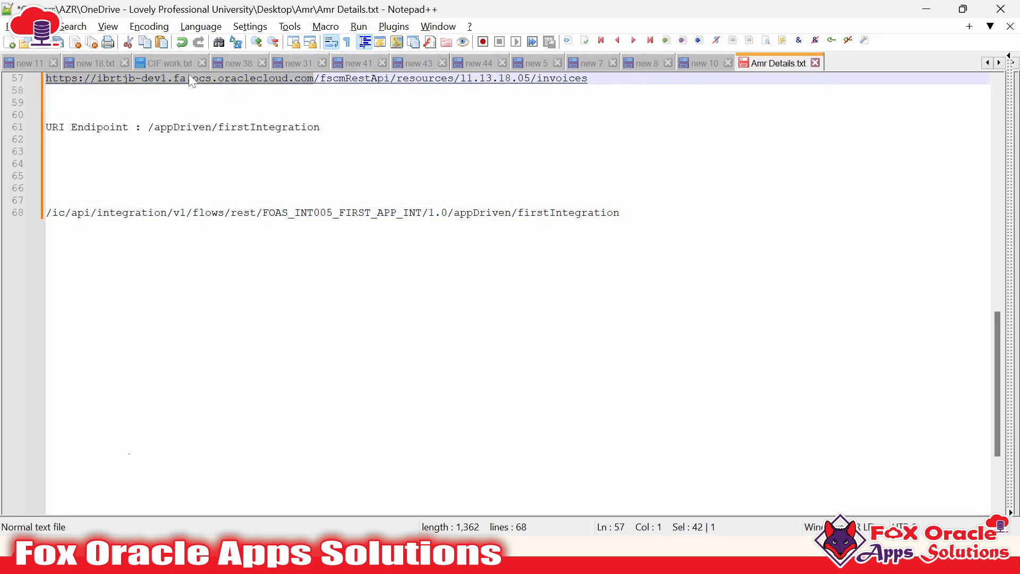
pyautogui.click(47, 214)
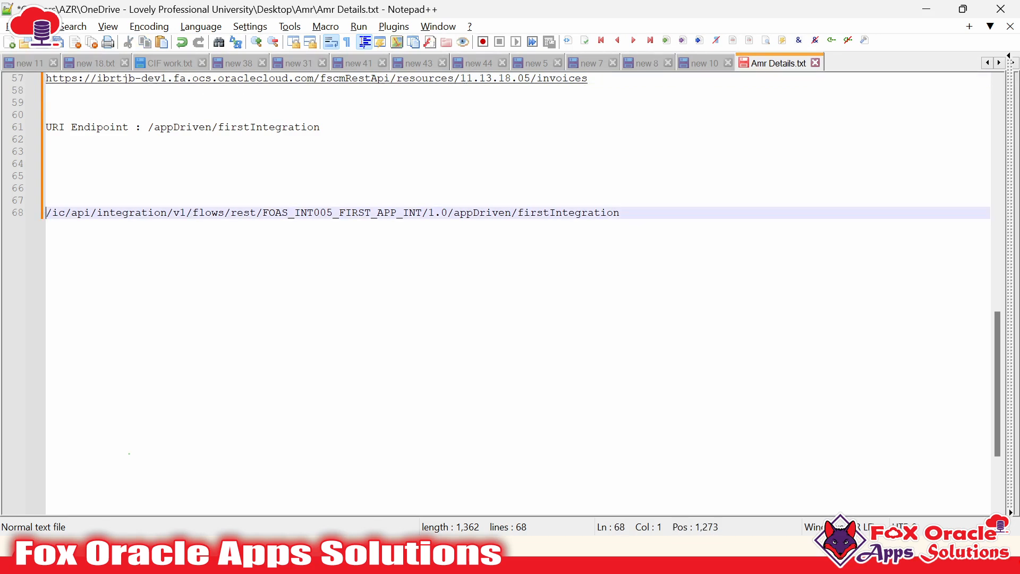
pyautogui.moveTo(619, 213); pyautogui.dragTo(45, 212)
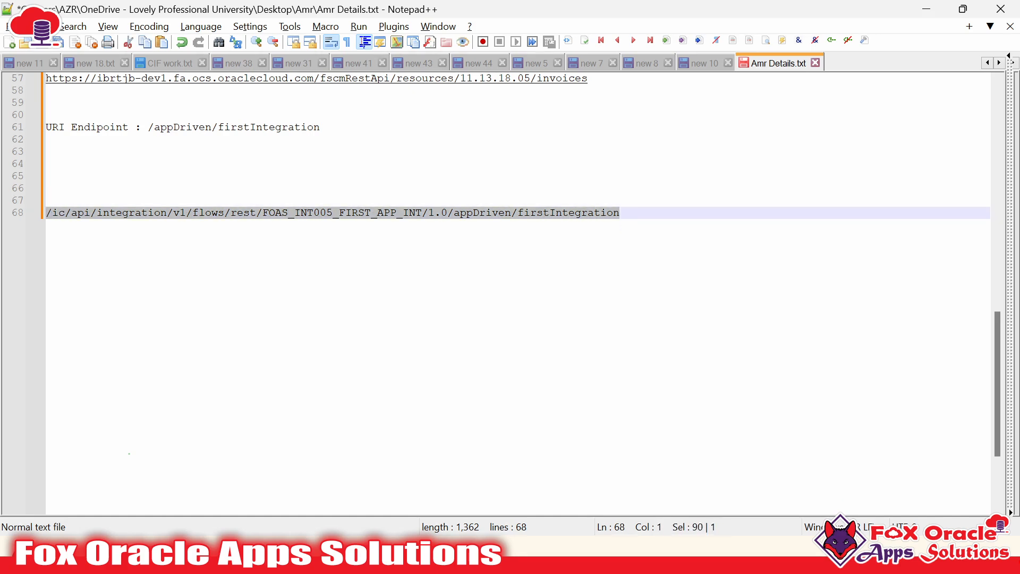
pyautogui.click(167, 213)
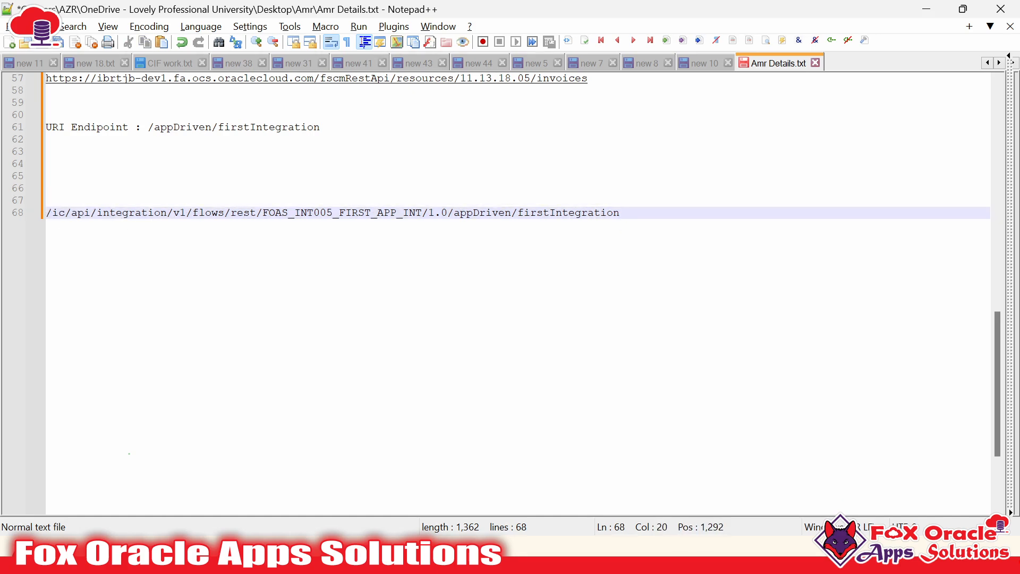
pyautogui.click(620, 212)
pyautogui.click(358, 213)
pyautogui.hotkey('alt', 'Tab')
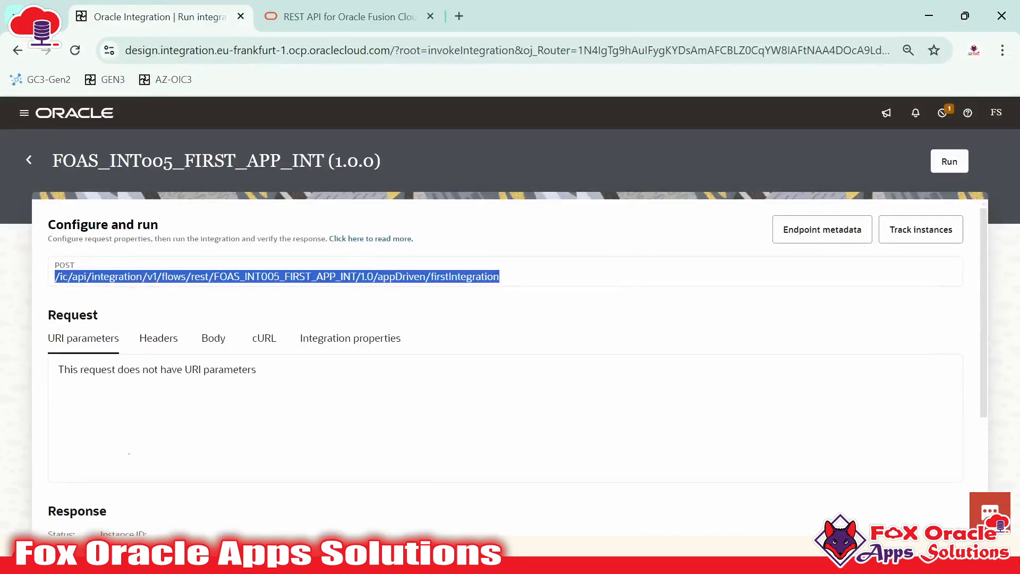
# Review the POST endpoint path and confirm the request has no body
pyautogui.click(541, 294)
pyautogui.moveTo(55, 276); pyautogui.dragTo(551, 290)
pyautogui.moveTo(55, 265); pyautogui.dragTo(80, 267)
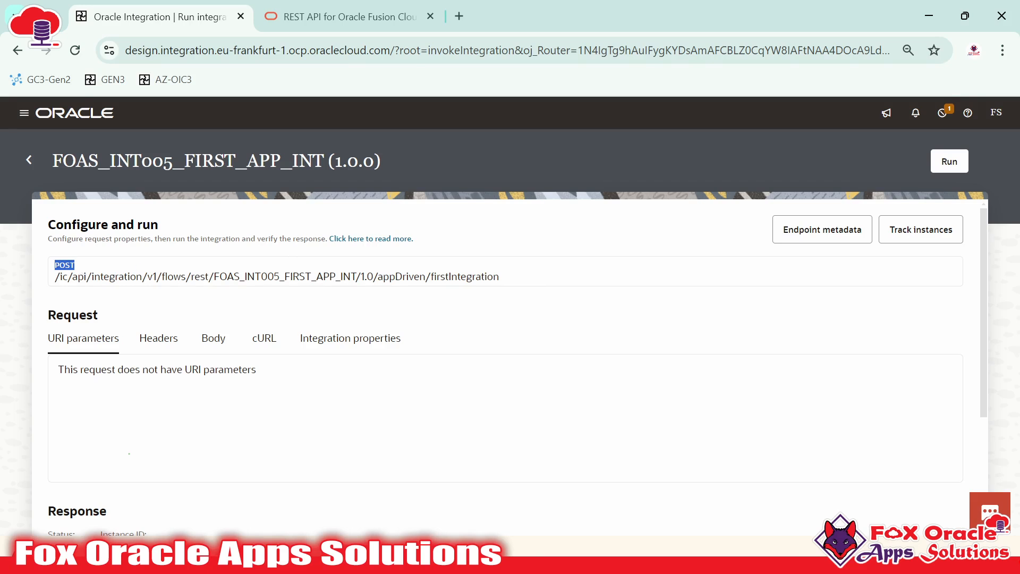
pyautogui.scroll(-1, 306, 296)
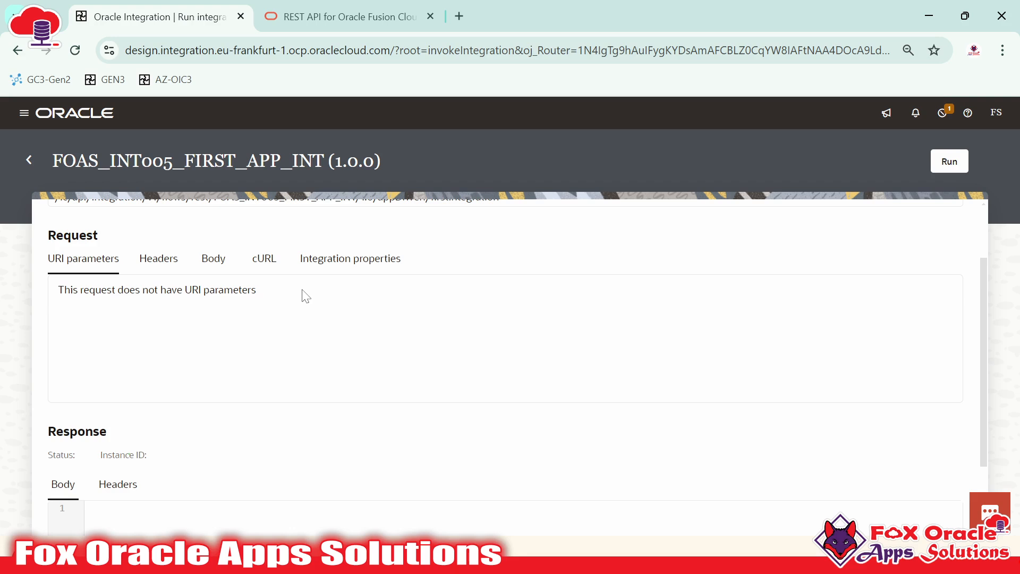
pyautogui.click(212, 261)
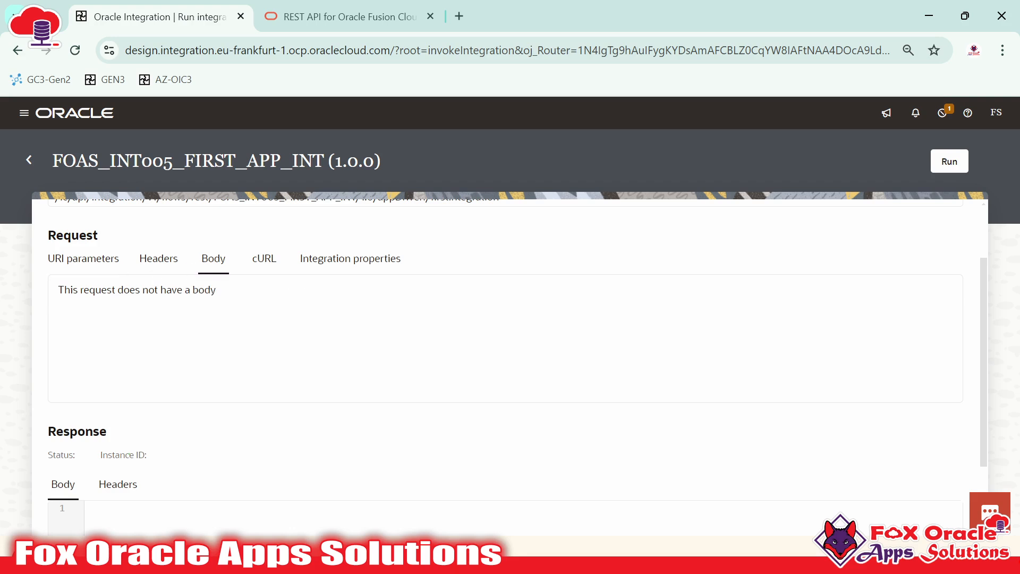
pyautogui.moveTo(106, 290); pyautogui.dragTo(226, 319)
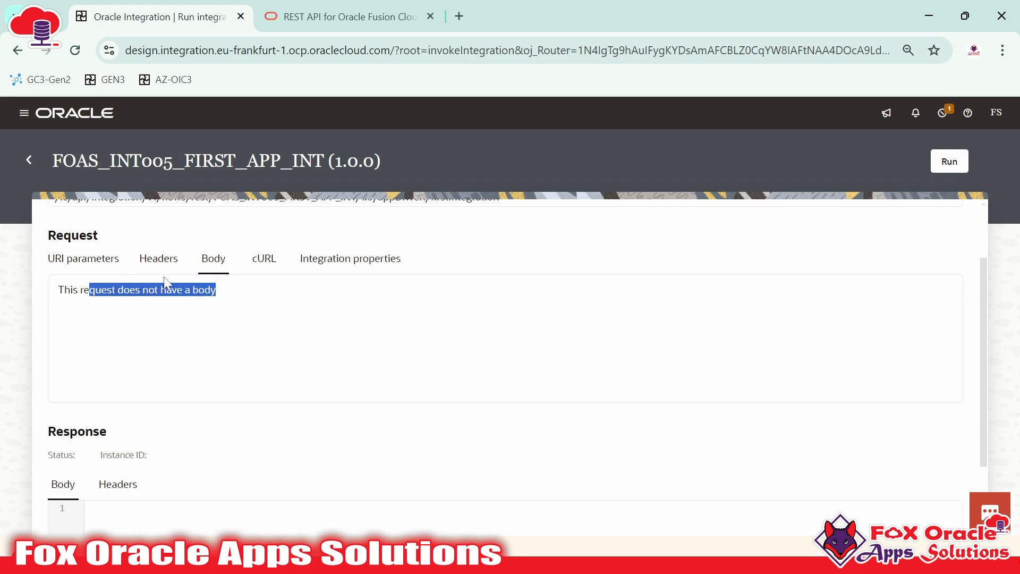
# Confirm the request has no URI parameters, no header parameters and no integration properties
pyautogui.scroll(2, 510, 345)
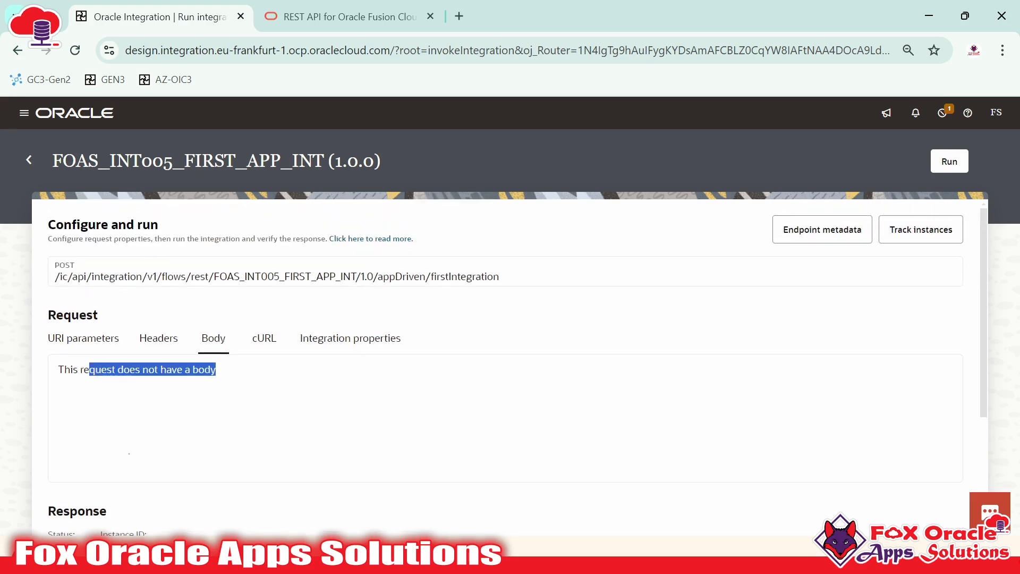
pyautogui.click(83, 338)
pyautogui.moveTo(59, 375); pyautogui.dragTo(352, 401)
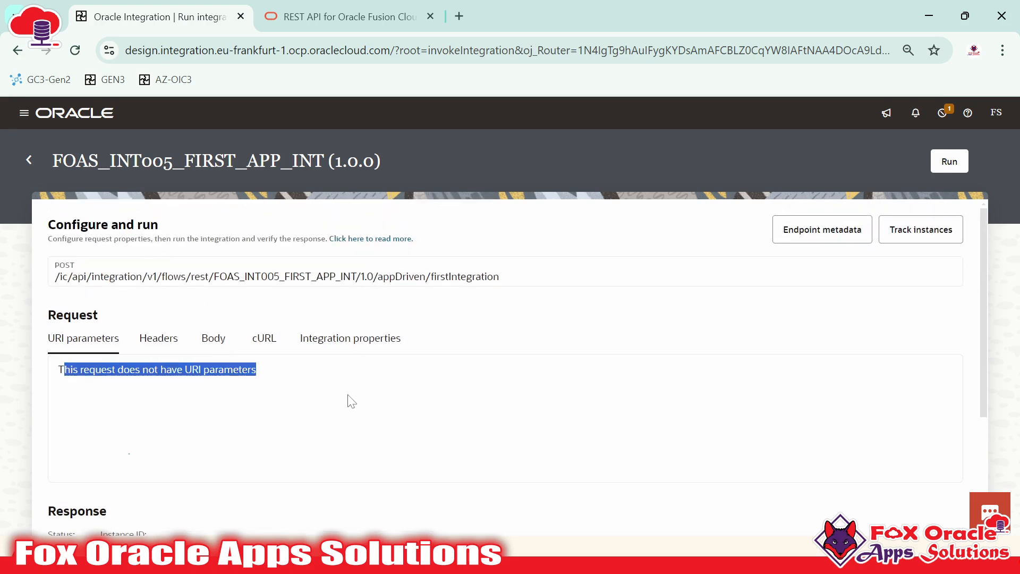
pyautogui.click(287, 390)
pyautogui.click(159, 345)
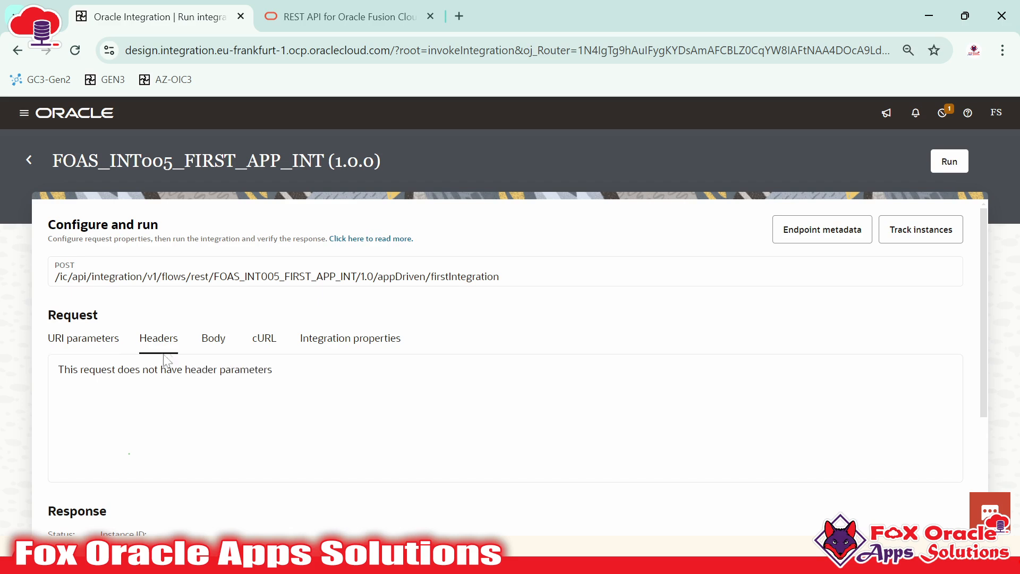
pyautogui.moveTo(171, 394); pyautogui.dragTo(325, 396)
pyautogui.click(350, 339)
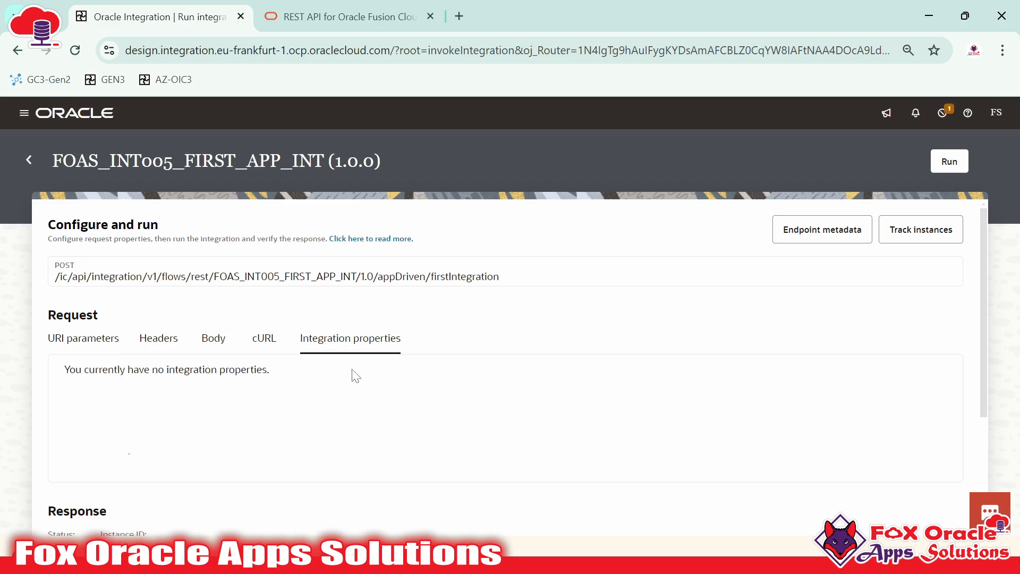
pyautogui.moveTo(184, 372); pyautogui.dragTo(330, 375)
pyautogui.click(330, 376)
# Check the Response section, then start a test run of FOAS_INT005_FIRST_APP_INT
pyautogui.scroll(-3, 391, 295)
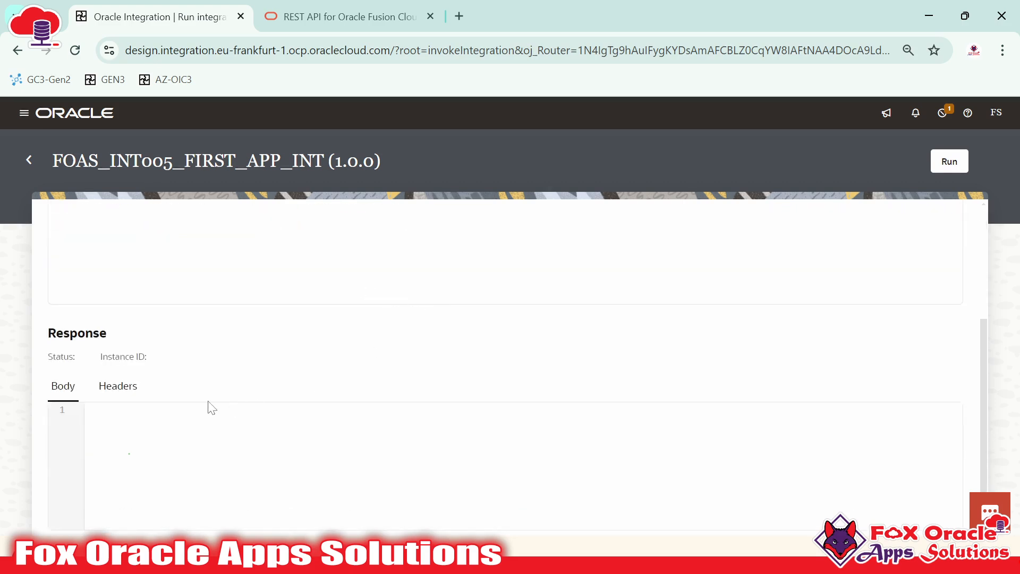
pyautogui.moveTo(47, 334); pyautogui.dragTo(113, 336)
pyautogui.click(138, 410)
pyautogui.scroll(3, 151, 437)
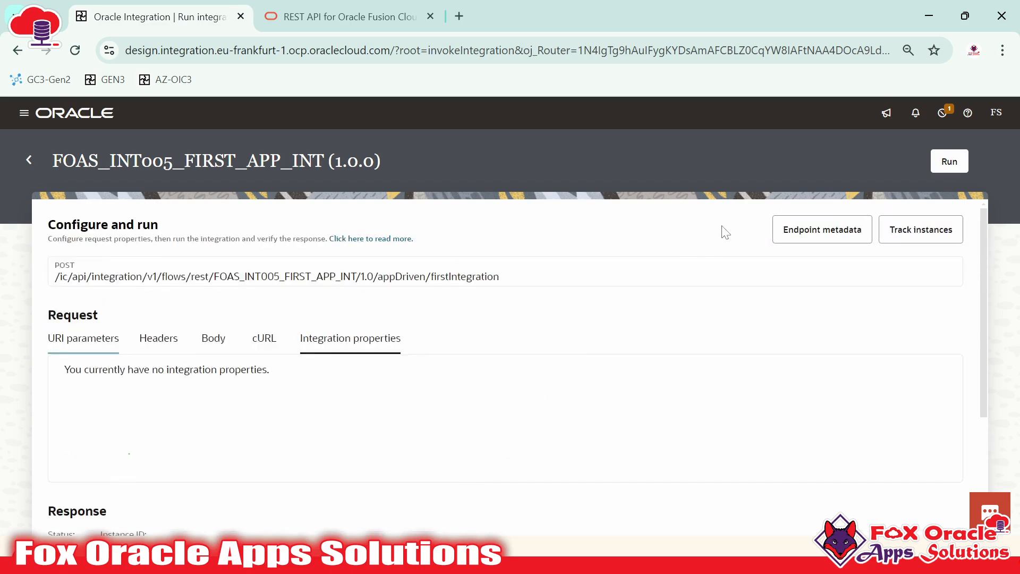
pyautogui.click(947, 162)
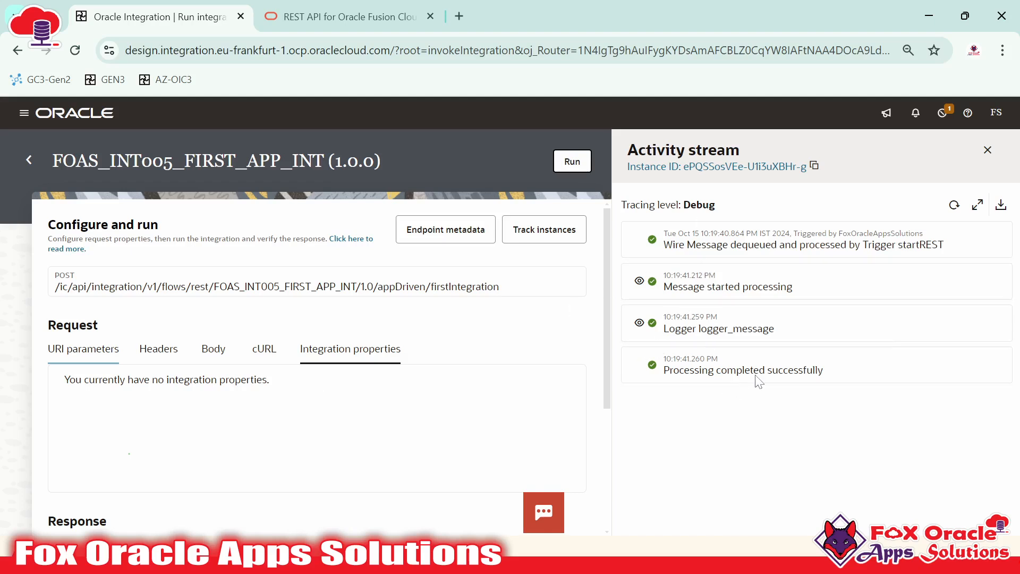
# Refresh the activity stream and point out the startREST trigger entry
pyautogui.click(953, 206)
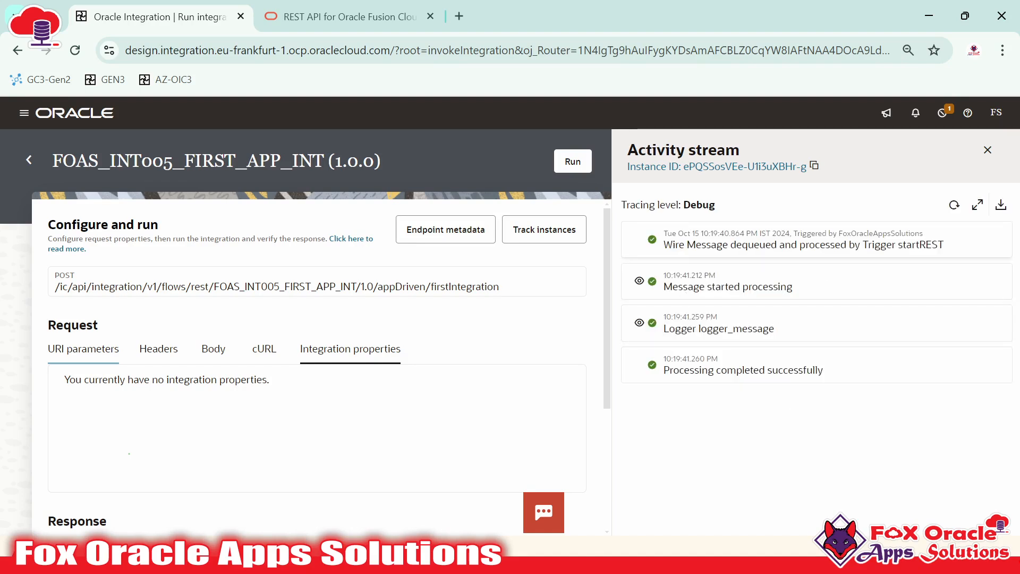
pyautogui.moveTo(898, 245); pyautogui.dragTo(938, 245)
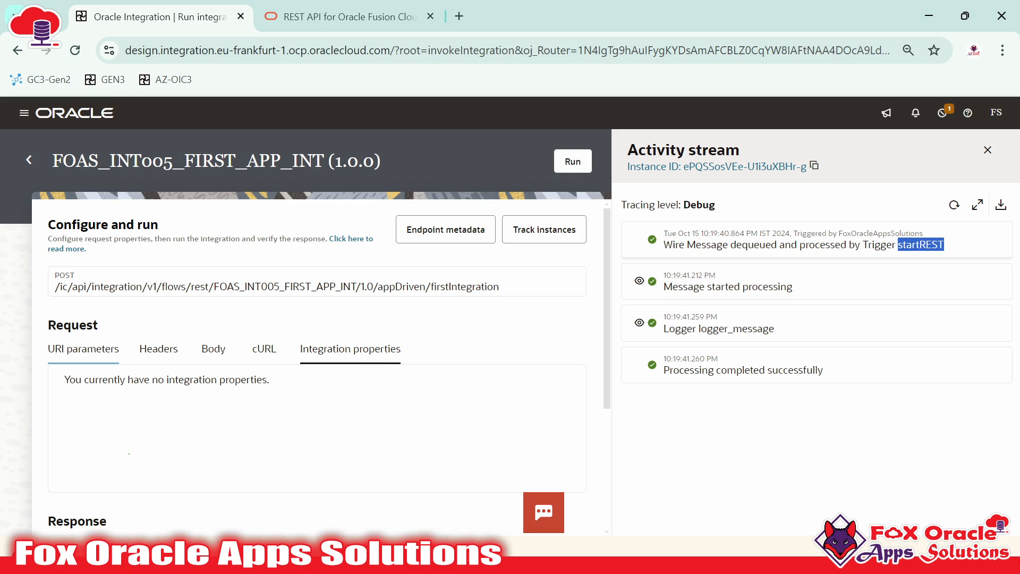
pyautogui.click(945, 246)
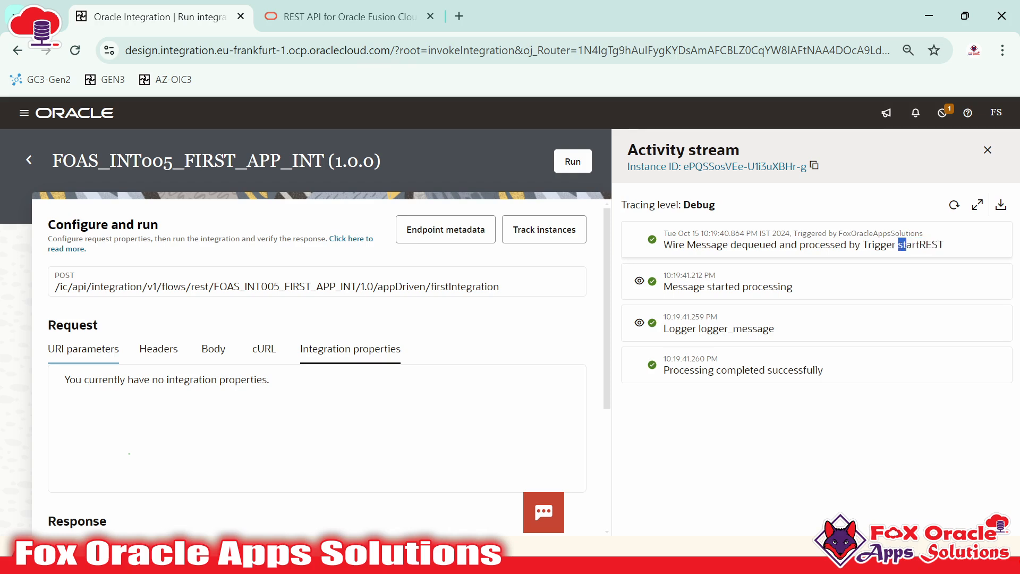
pyautogui.moveTo(863, 244); pyautogui.dragTo(944, 244)
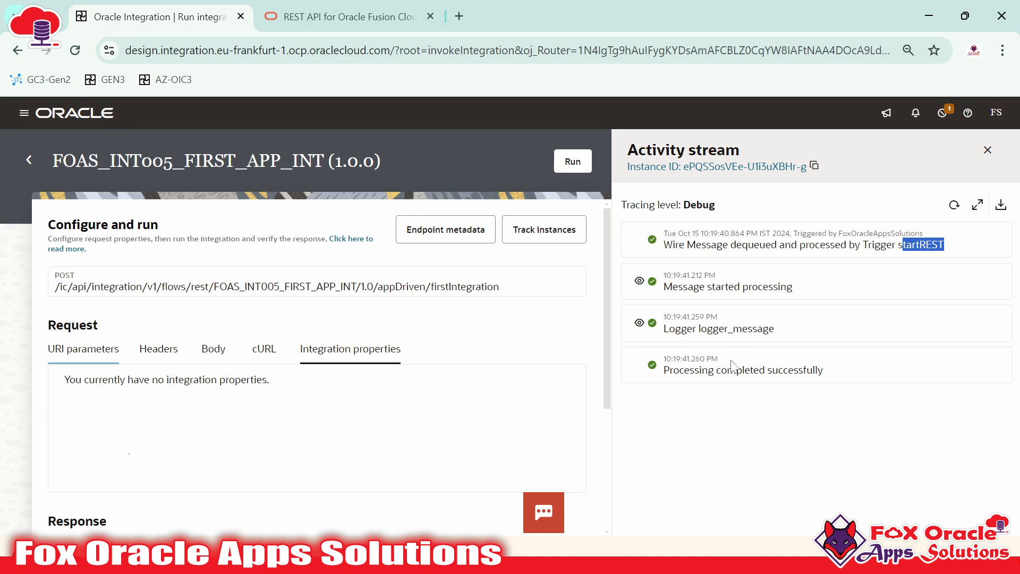
# Expand the payload of the 'Message started processing' activity entry
pyautogui.click(641, 281)
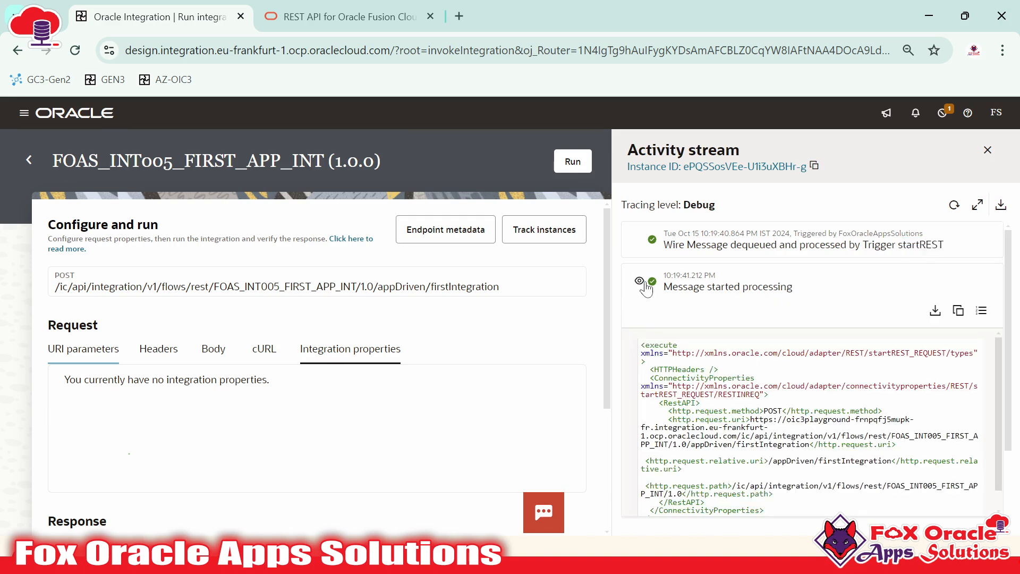
pyautogui.click(640, 281)
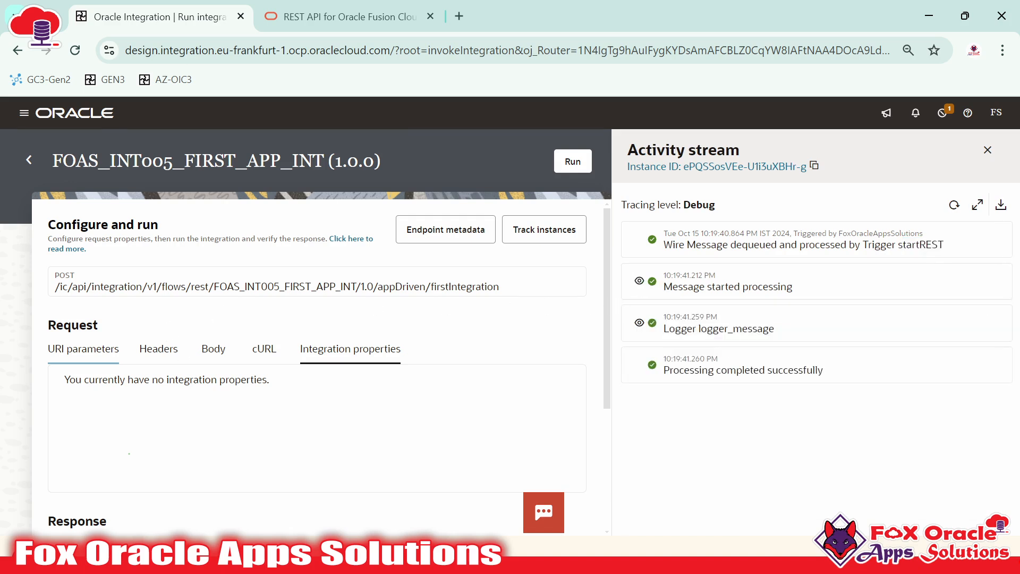
pyautogui.moveTo(55, 287); pyautogui.dragTo(429, 277)
pyautogui.moveTo(61, 271); pyautogui.dragTo(80, 270)
pyautogui.click(662, 286)
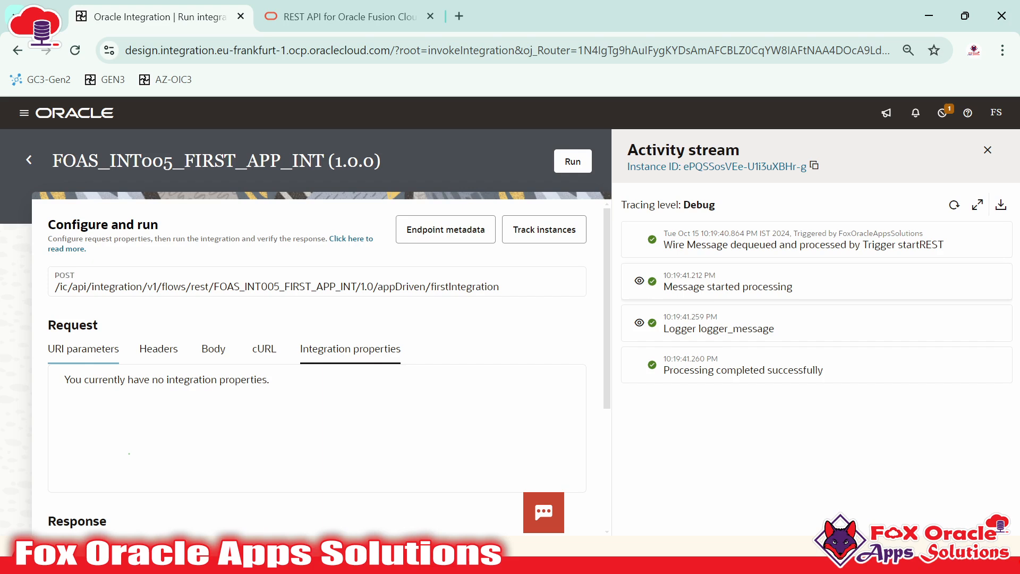
pyautogui.moveTo(663, 286); pyautogui.dragTo(787, 286)
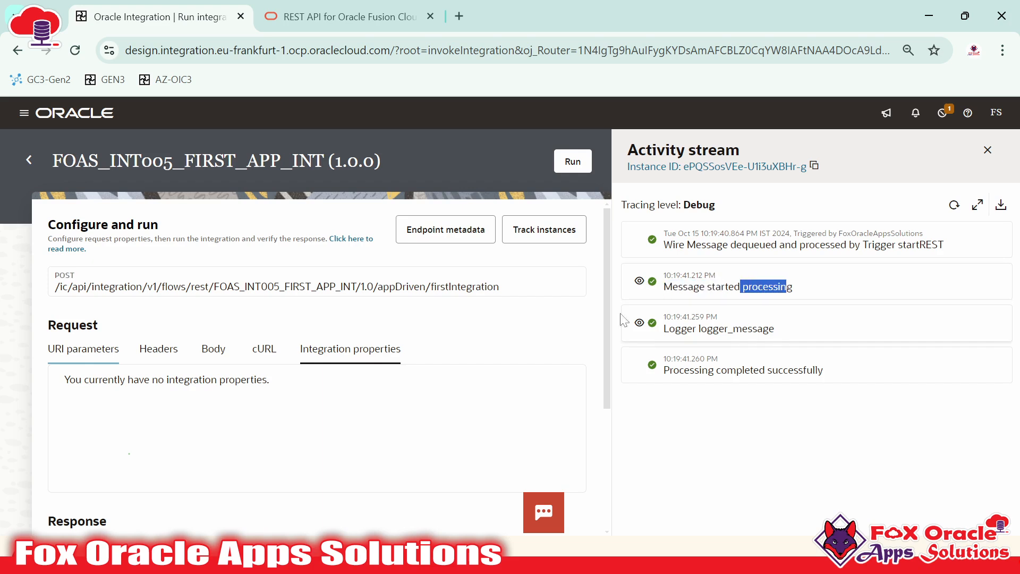
pyautogui.click(639, 280)
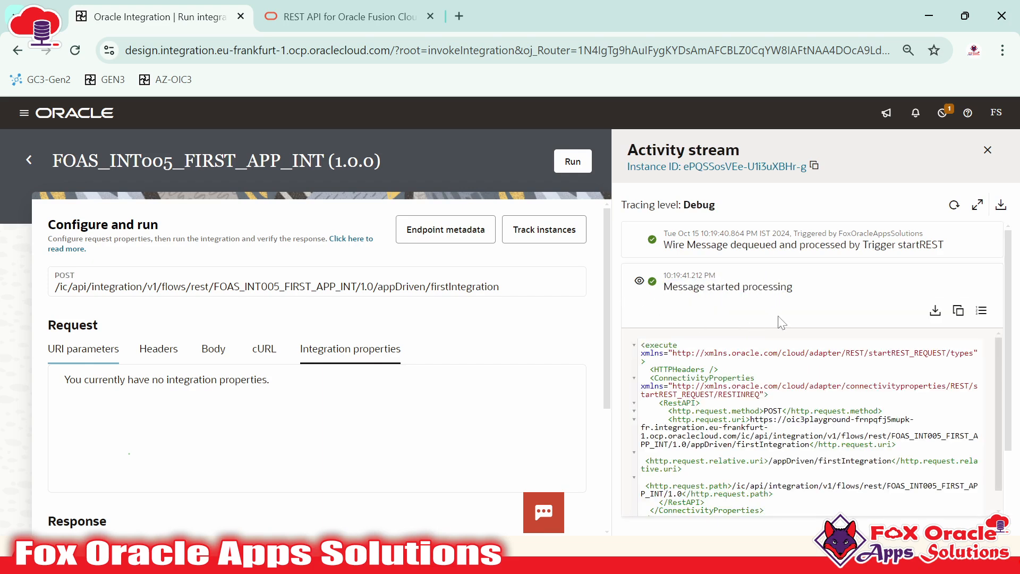
# Examine the payload, pointing out the integration title and http.request.method value POST
pyautogui.scroll(-1, 813, 422)
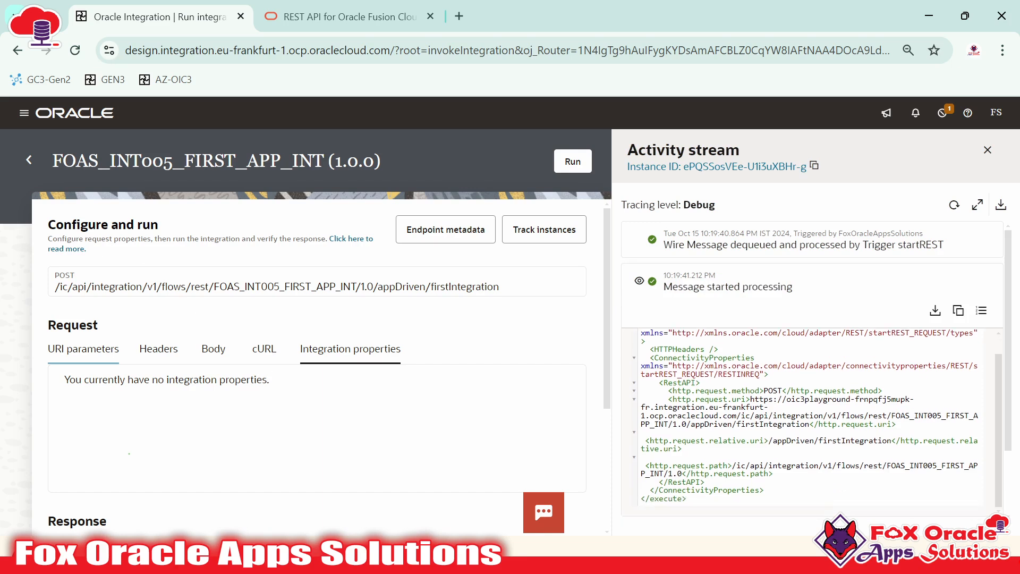
pyautogui.moveTo(52, 160); pyautogui.dragTo(357, 161)
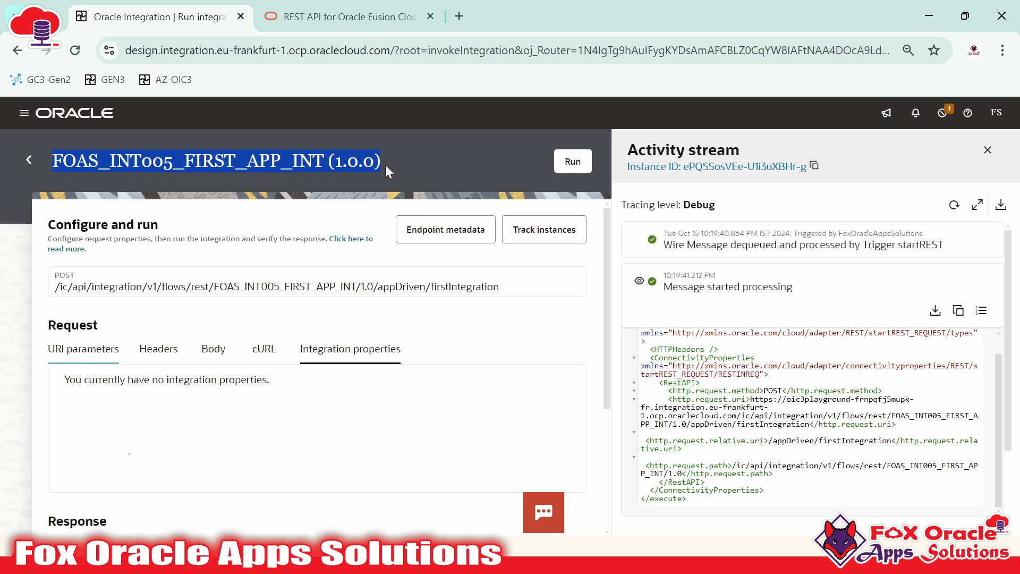
pyautogui.click(712, 372)
pyautogui.scroll(1, 712, 372)
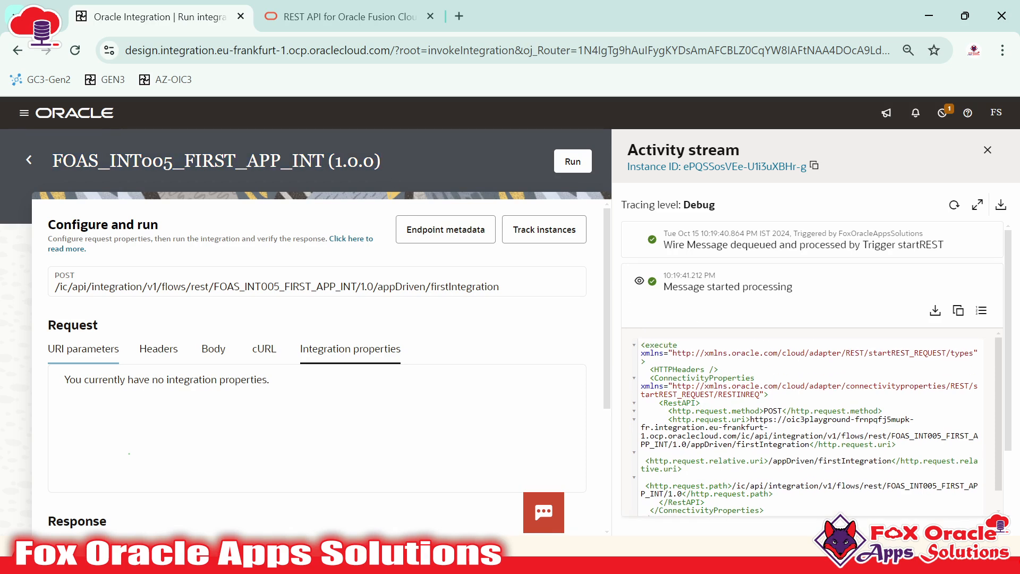
pyautogui.scroll(-1, 813, 422)
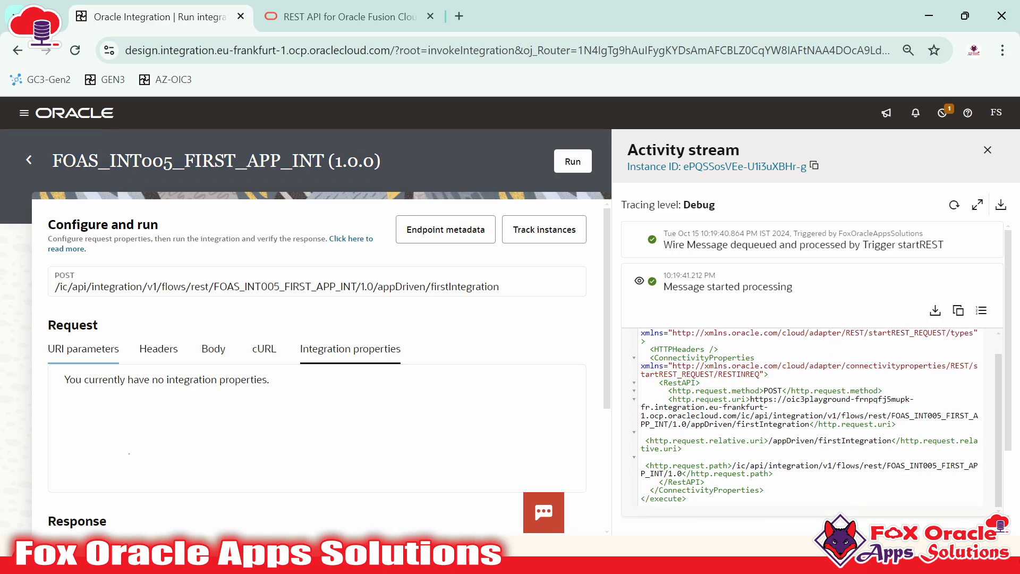
pyautogui.doubleClick(773, 391)
pyautogui.click(760, 391)
pyautogui.moveTo(759, 391); pyautogui.dragTo(677, 391)
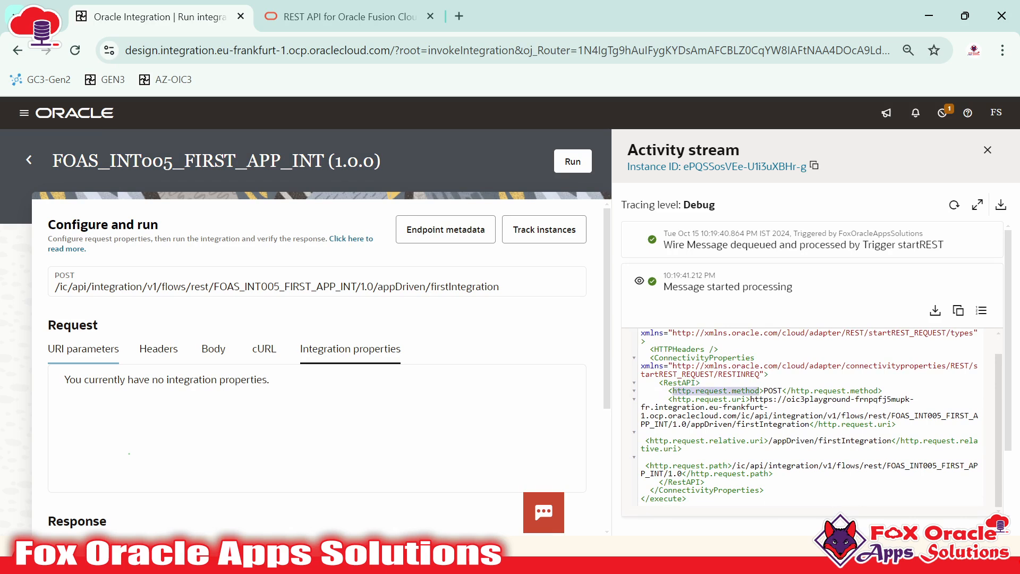
pyautogui.click(712, 392)
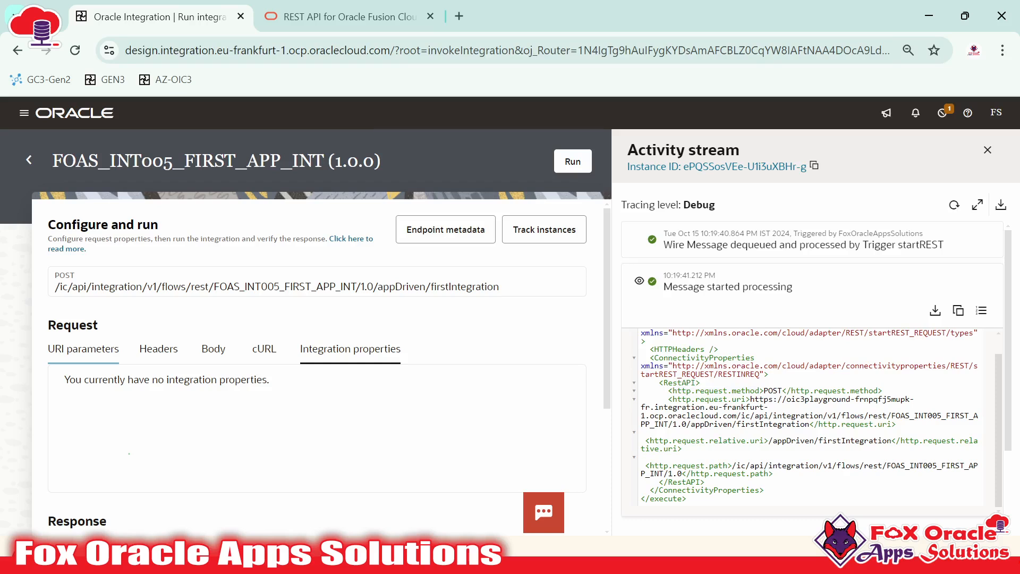
pyautogui.doubleClick(773, 390)
pyautogui.moveTo(695, 399); pyautogui.dragTo(718, 399)
pyautogui.click(718, 399)
# Copy the full http.request.uri value and paste it on line 66 of the notes
pyautogui.moveTo(764, 399); pyautogui.dragTo(808, 415)
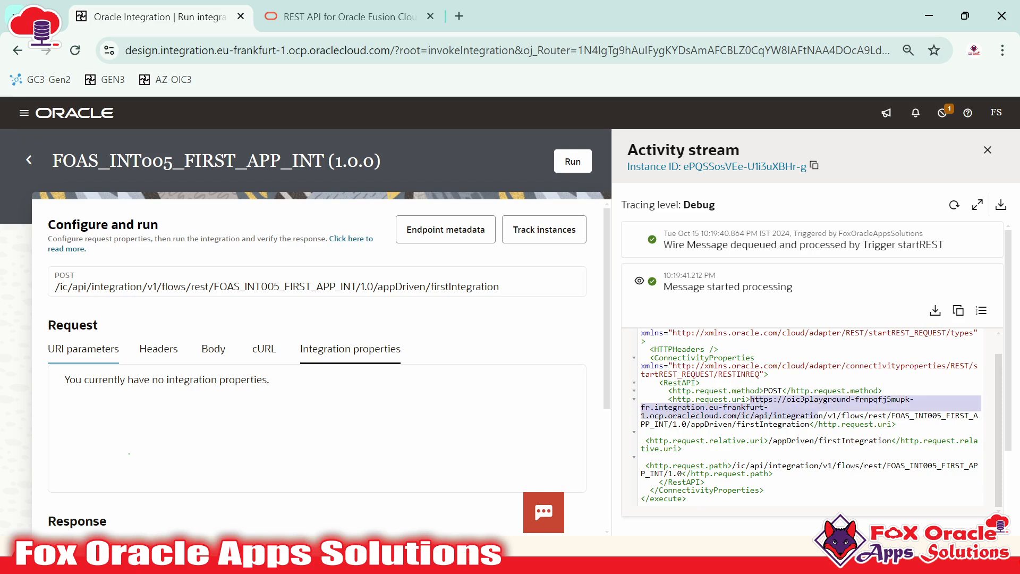
pyautogui.moveTo(641, 424); pyautogui.dragTo(809, 423)
pyautogui.hotkey('ctrl', 'c')
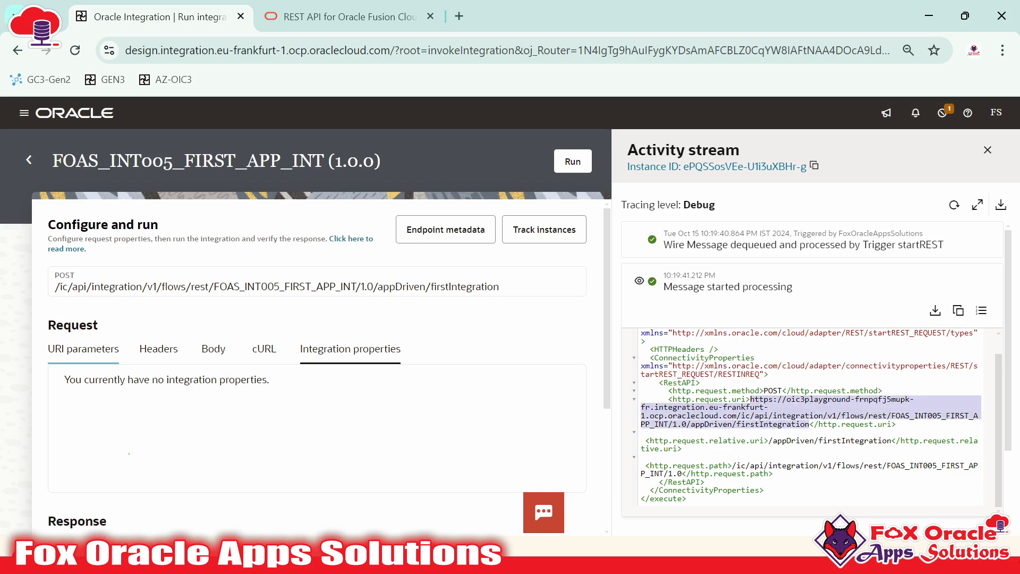
pyautogui.hotkey('alt', 'Tab')
pyautogui.hotkey('ctrl', 'v')
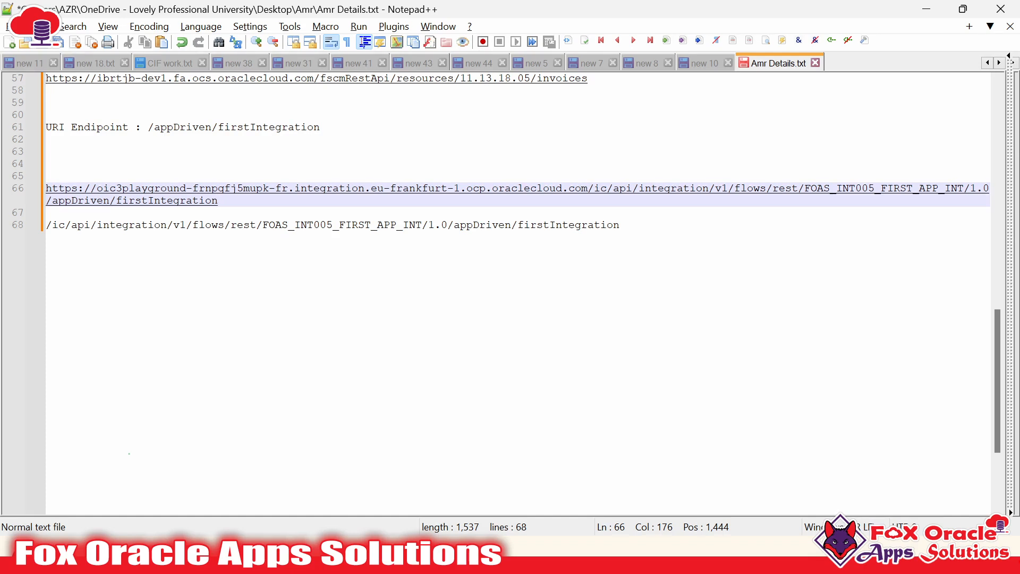
# Select the pasted request URL on line 66 of Amr Details.txt
pyautogui.hotkey('shift', 'Left')
pyautogui.hotkey('shift', 'Left')
pyautogui.hotkey('shift', 'Left')
pyautogui.hotkey('shift', 'Left')
pyautogui.hotkey('shift', 'Left')
pyautogui.hotkey('shift', 'Left')
pyautogui.hotkey('shift', 'Left')
pyautogui.hotkey('shift', 'Left')
pyautogui.hotkey('shift', 'Left')
pyautogui.hotkey('shift', 'Left')
pyautogui.hotkey('shift', 'Left')
pyautogui.hotkey('shift', 'Left')
pyautogui.hotkey('shift', 'Left')
pyautogui.hotkey('shift', 'Left')
pyautogui.hotkey('shift', 'Left')
pyautogui.hotkey('shift', 'Left')
pyautogui.hotkey('shift', 'Left')
pyautogui.hotkey('shift', 'Left')
pyautogui.hotkey('shift', 'Left')
pyautogui.hotkey('shift', 'Left')
pyautogui.hotkey('shift', 'Home')
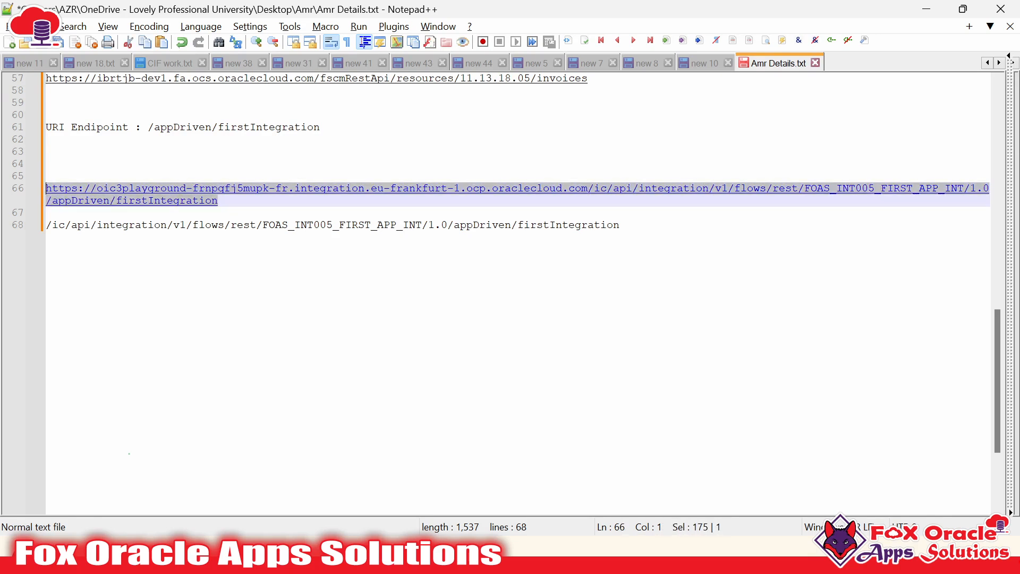
pyautogui.hotkey('alt', 'Tab')
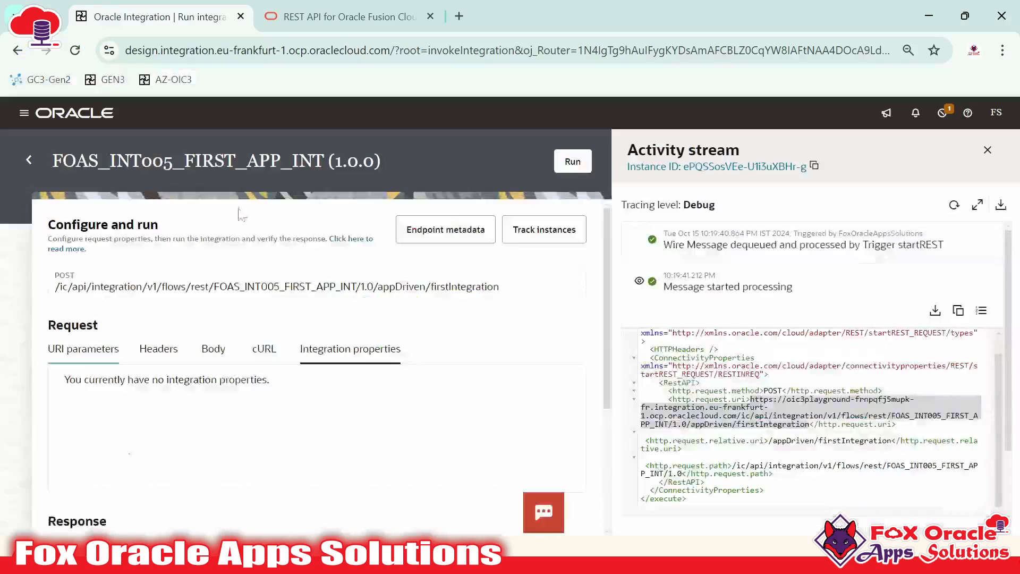
pyautogui.moveTo(52, 161); pyautogui.dragTo(374, 161)
pyautogui.hotkey('alt', 'Tab')
pyautogui.click(220, 212)
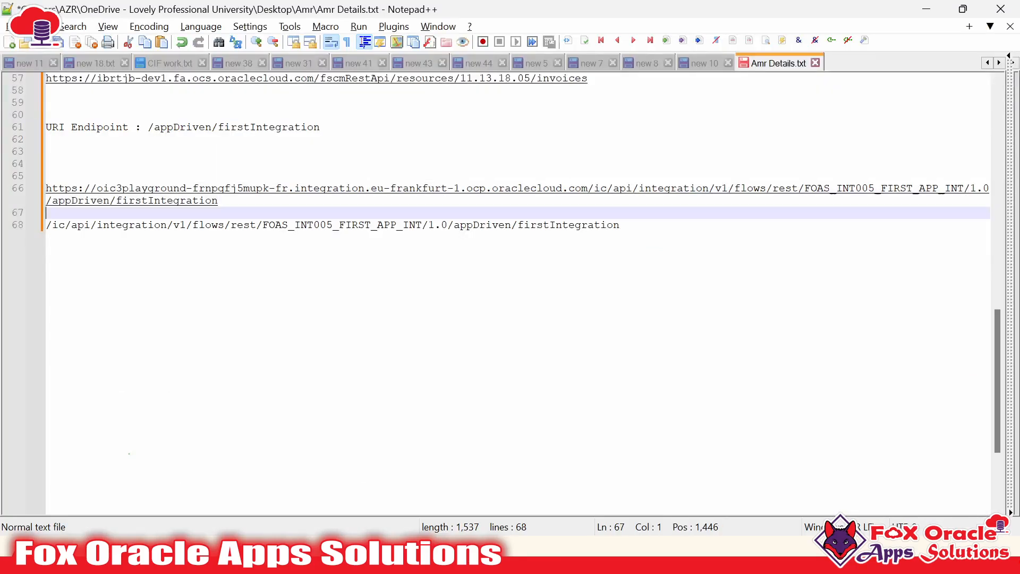
pyautogui.click(219, 201)
pyautogui.hotkey('shift', 'Up')
pyautogui.hotkey('shift', 'Up')
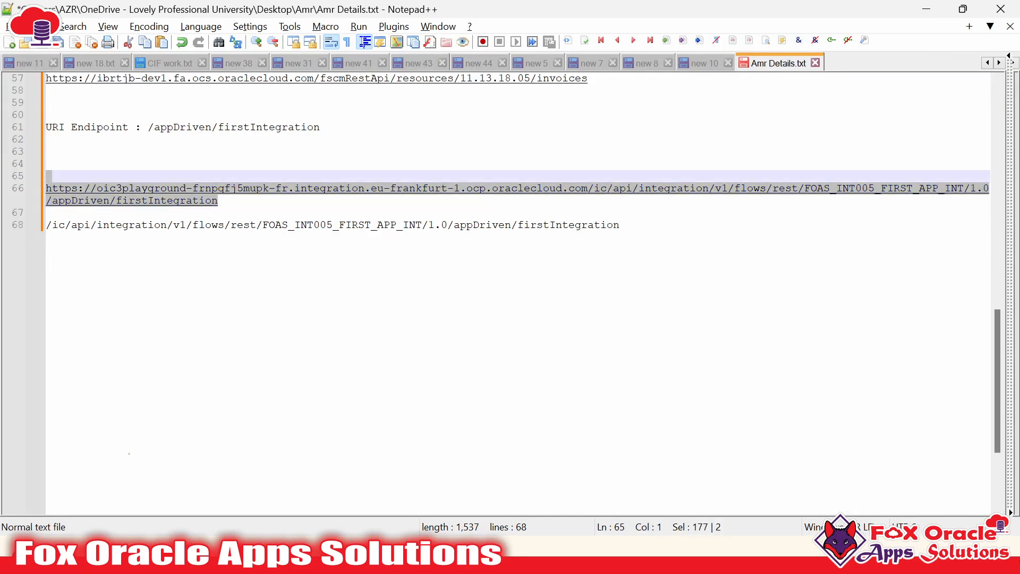
pyautogui.hotkey('shift', 'Down')
# Break down the URL: host up to /ic/api/, /v1/flows/rest/, integration name and version, /appDriven/firstIntegration
pyautogui.moveTo(218, 201); pyautogui.dragTo(46, 202)
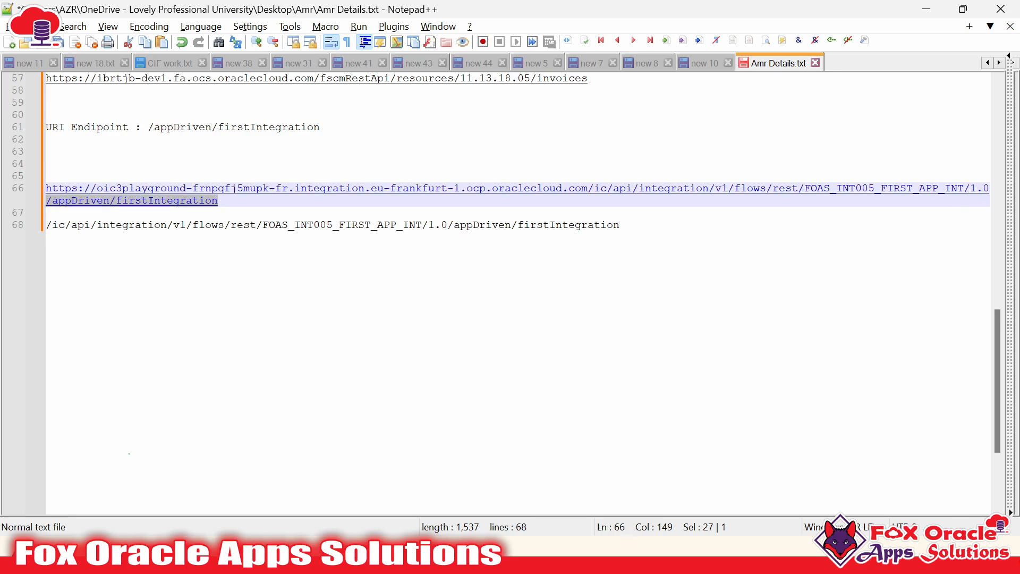
pyautogui.moveTo(811, 191); pyautogui.dragTo(989, 200)
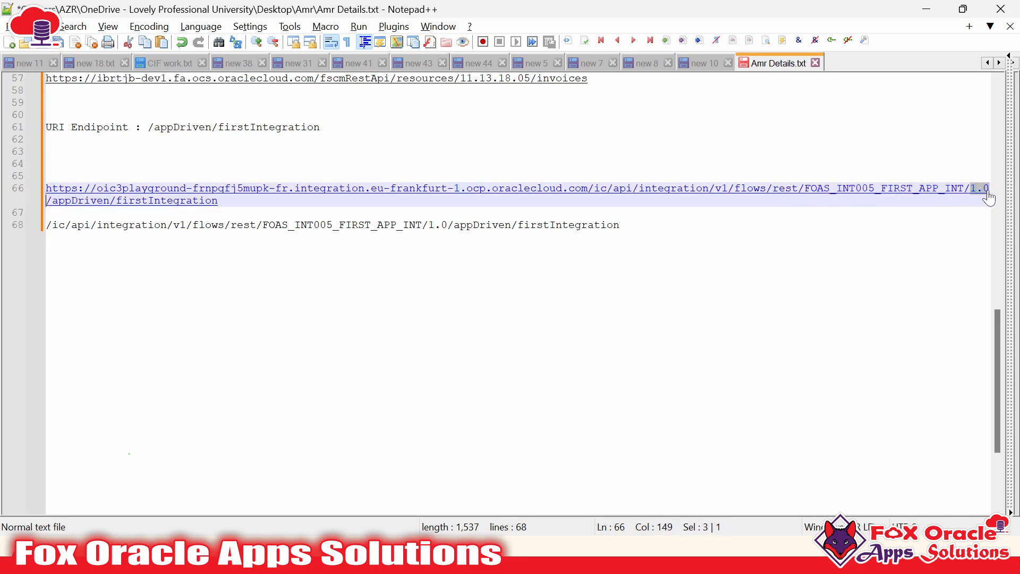
pyautogui.moveTo(804, 192); pyautogui.dragTo(702, 198)
pyautogui.click(692, 198)
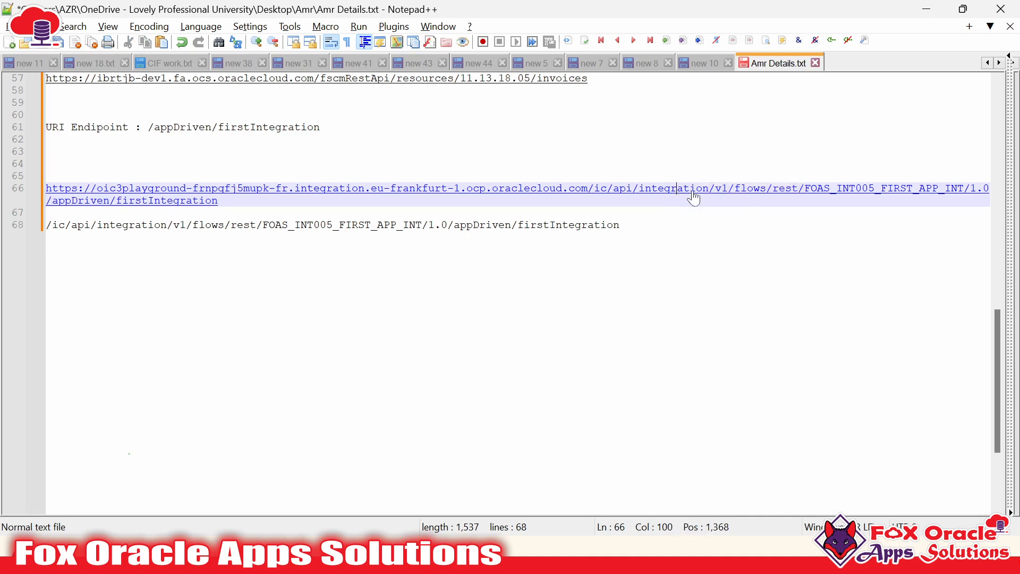
pyautogui.click(767, 198)
pyautogui.moveTo(769, 196); pyautogui.dragTo(779, 196)
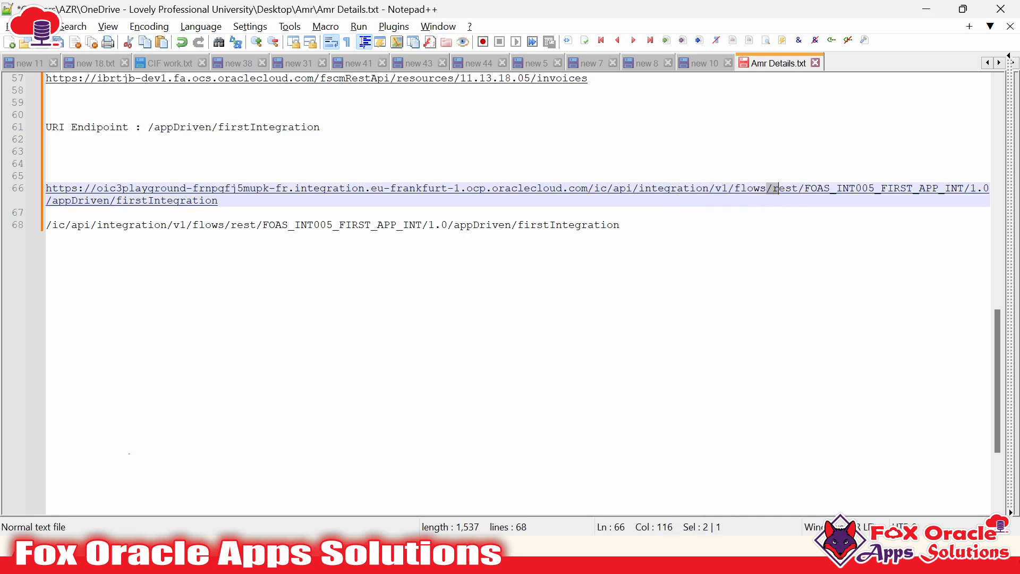
pyautogui.click(642, 196)
pyautogui.moveTo(642, 197); pyautogui.dragTo(46, 192)
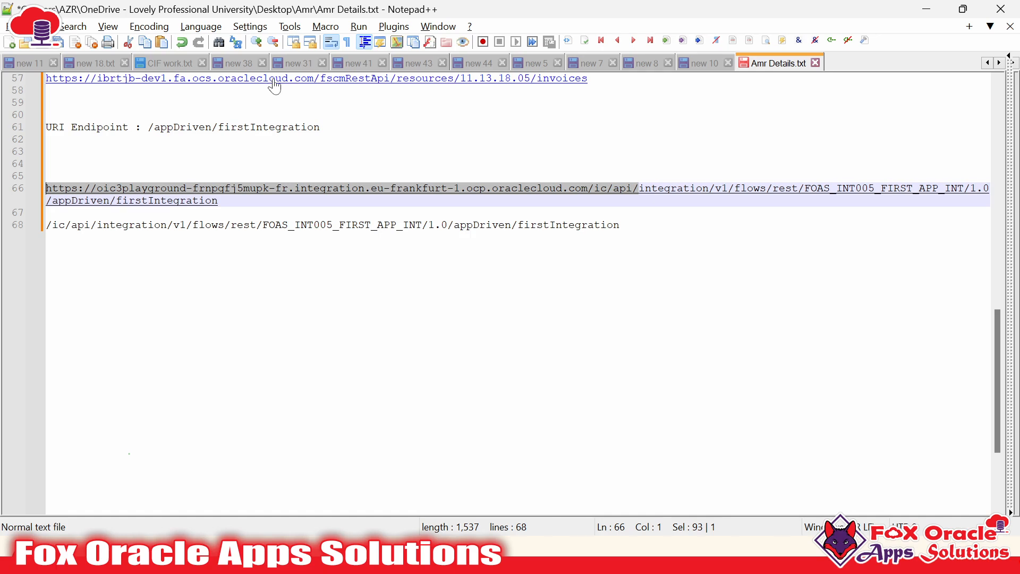
pyautogui.click(621, 224)
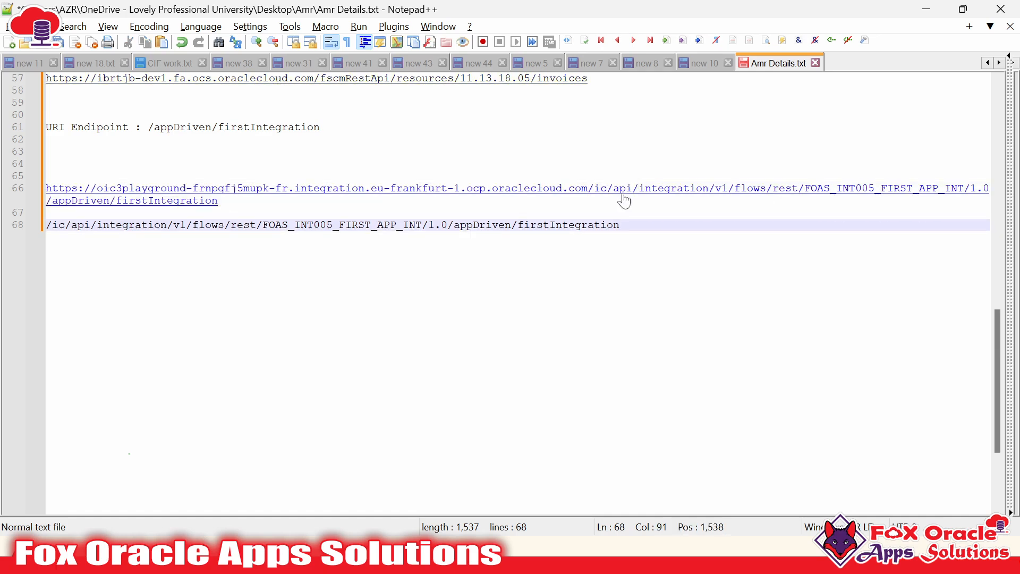
pyautogui.press('Up')
pyautogui.press('Up')
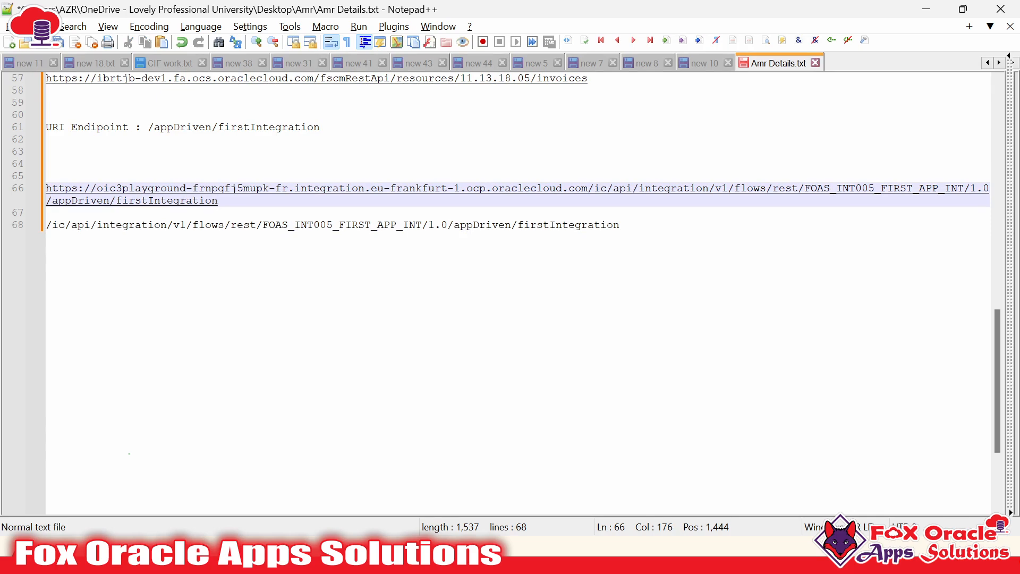
pyautogui.hotkey('alt', 'Tab')
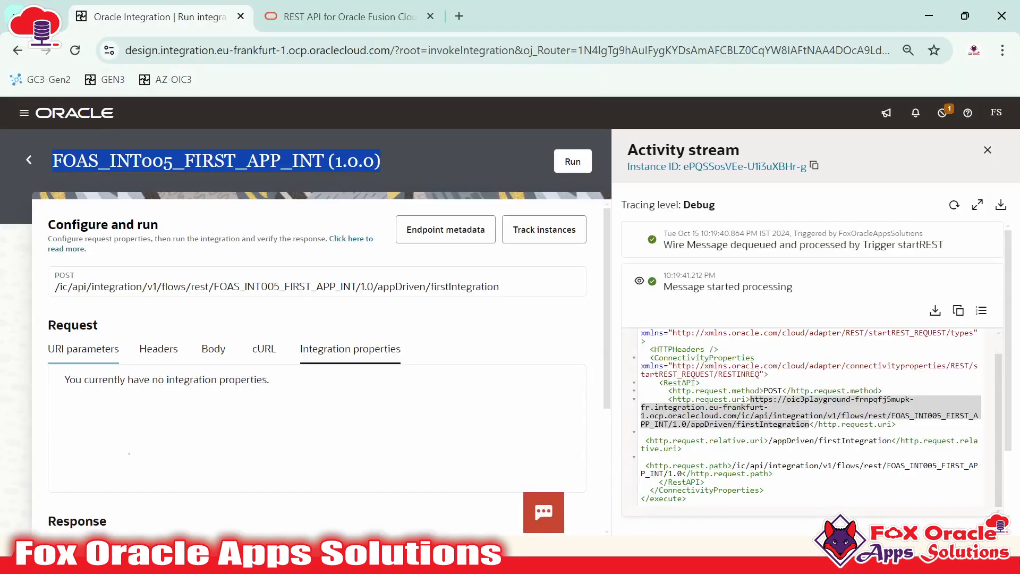
# In the request payload, point out the /appDriven/firstIntegration relative path and http.request.path value
pyautogui.click(756, 360)
pyautogui.doubleClick(756, 361)
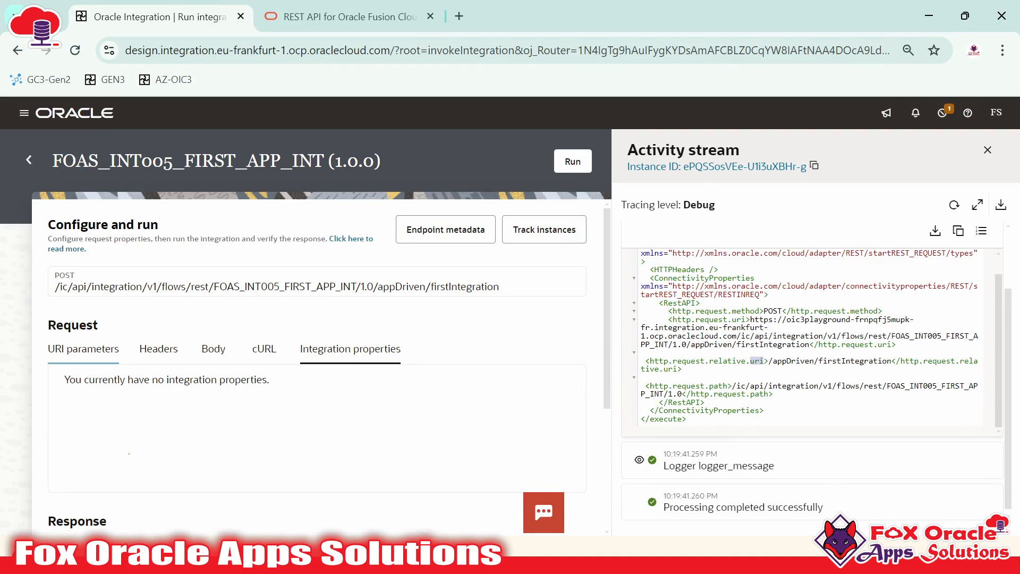
pyautogui.doubleClick(756, 361)
pyautogui.click(756, 361)
pyautogui.moveTo(769, 361); pyautogui.dragTo(881, 361)
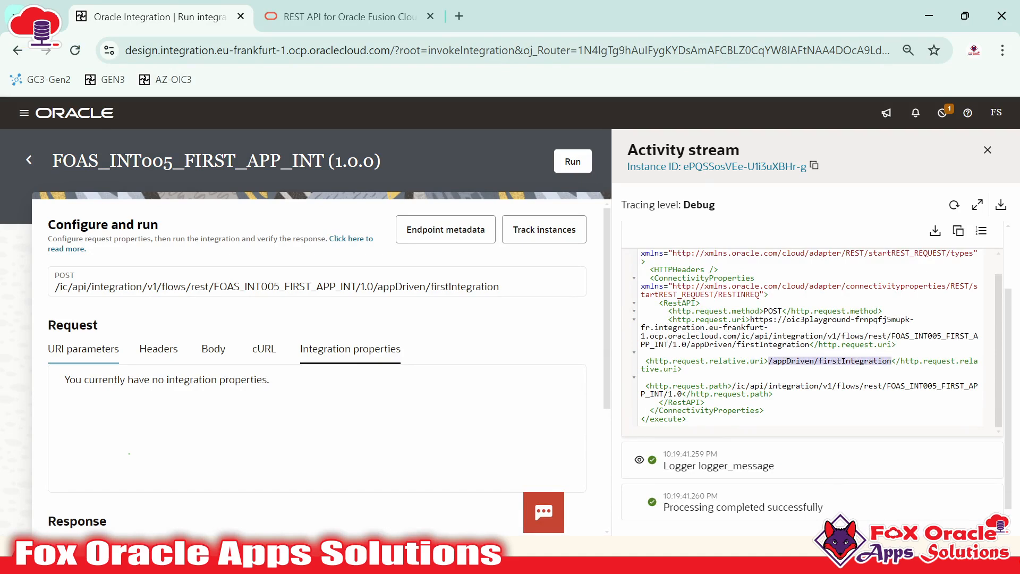
pyautogui.moveTo(732, 386); pyautogui.dragTo(686, 393)
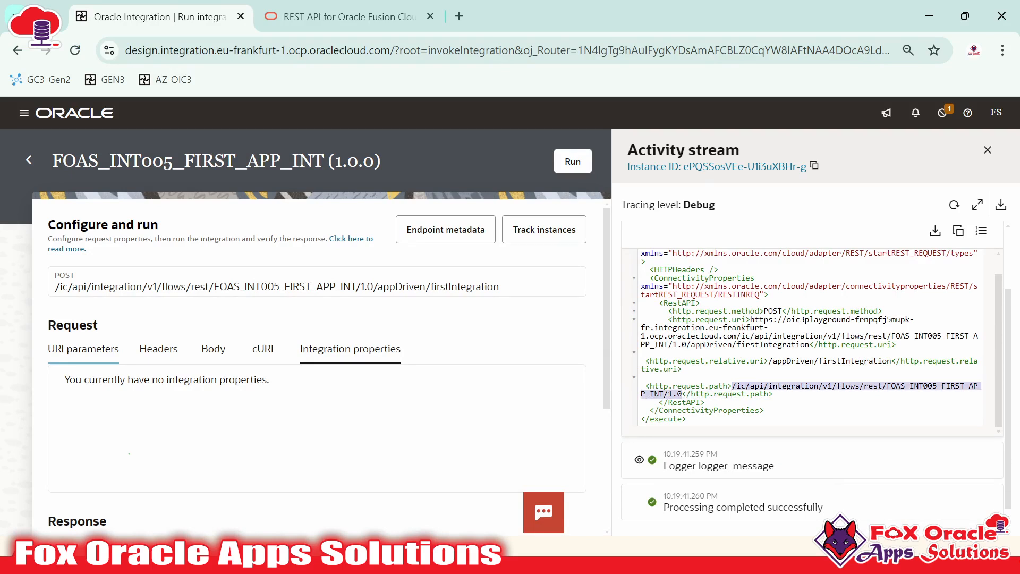
pyautogui.moveTo(768, 361); pyautogui.dragTo(772, 394)
pyautogui.click(775, 394)
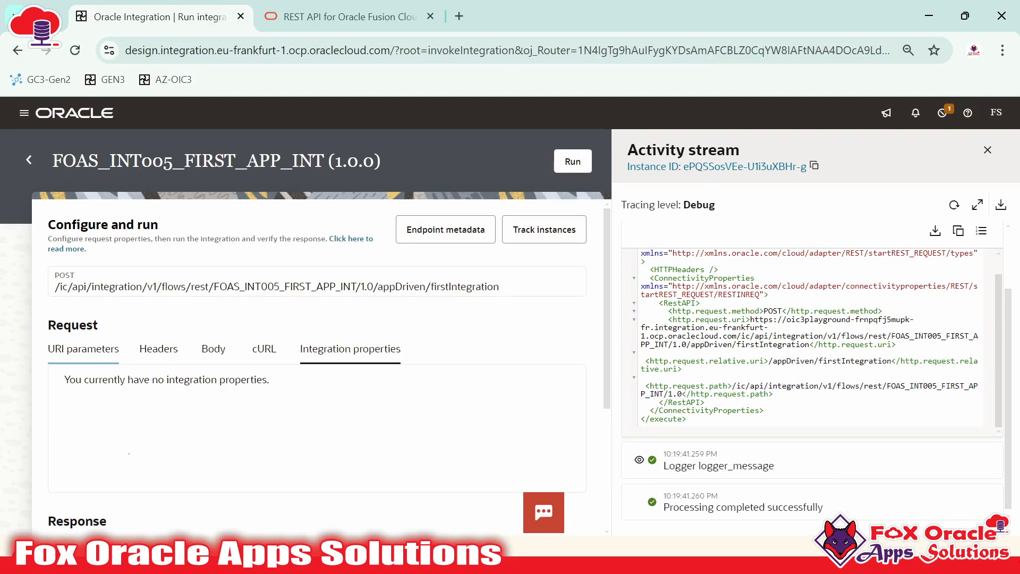
pyautogui.moveTo(728, 336); pyautogui.dragTo(745, 345)
pyautogui.scroll(3, 746, 345)
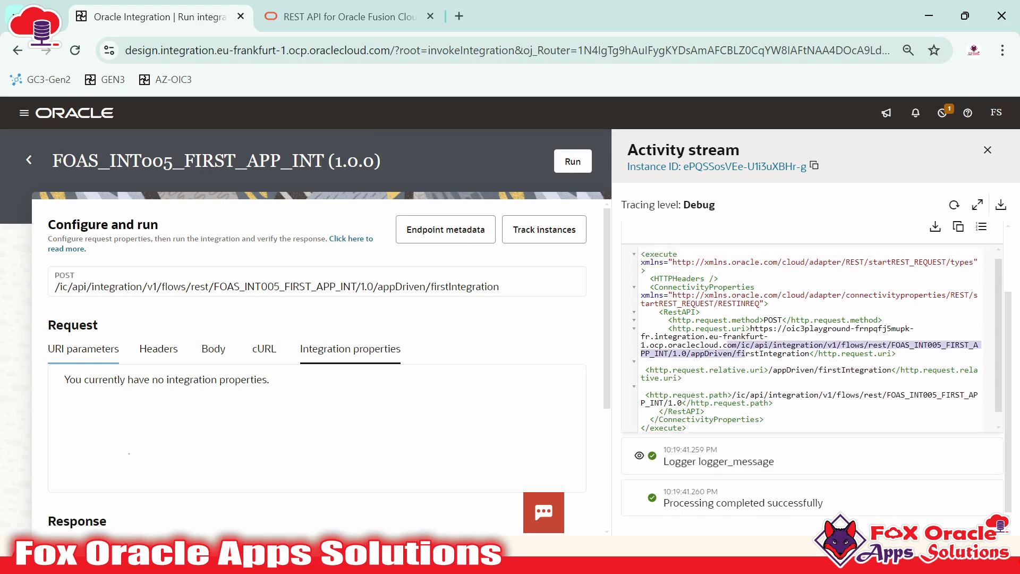
# Collapse the started-processing payload and expand logger_message to show 'Hi, This is our first App-Driven (Application) integration.'
pyautogui.click(639, 278)
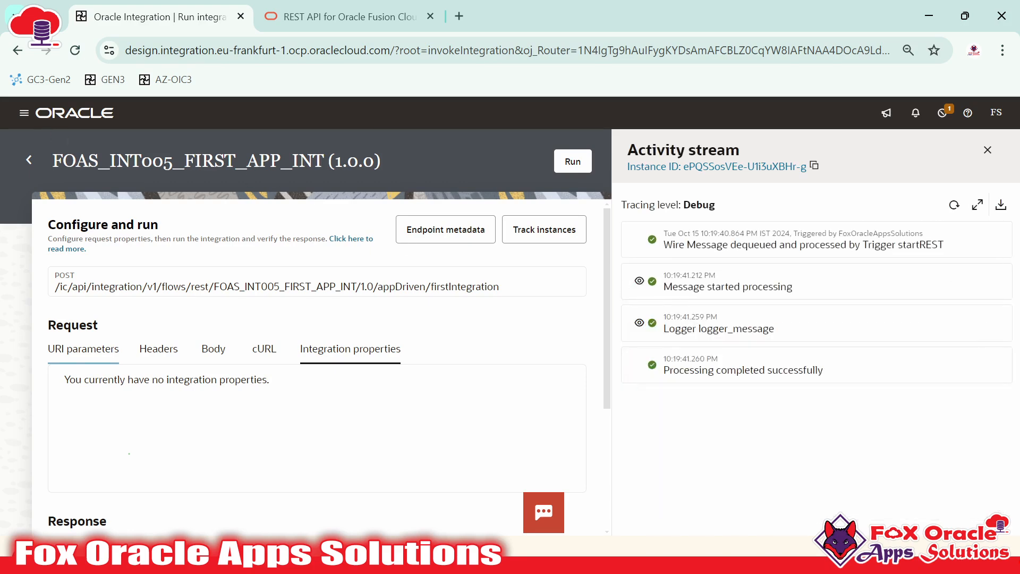
pyautogui.moveTo(51, 161); pyautogui.dragTo(313, 161)
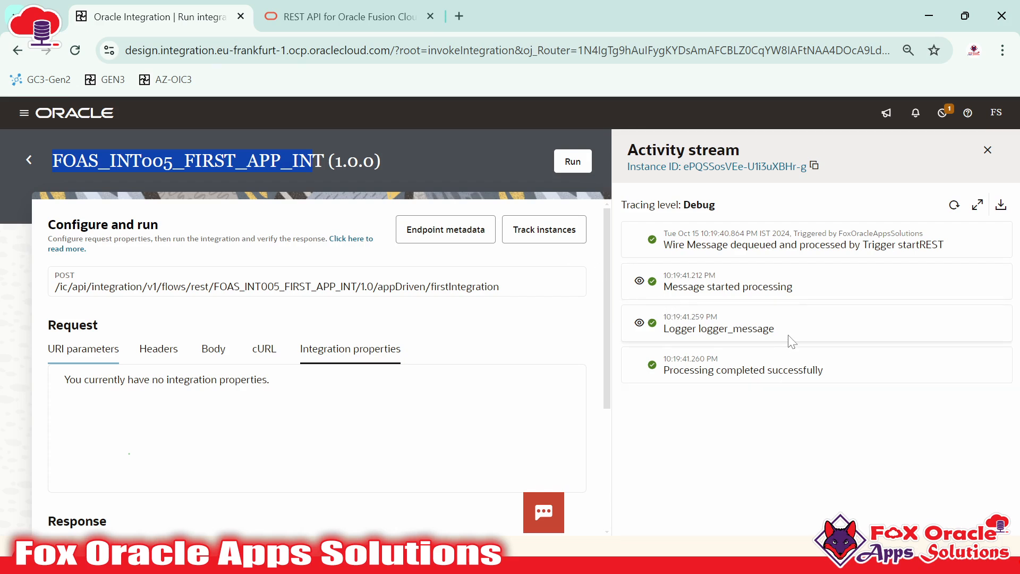
pyautogui.moveTo(700, 329); pyautogui.dragTo(775, 330)
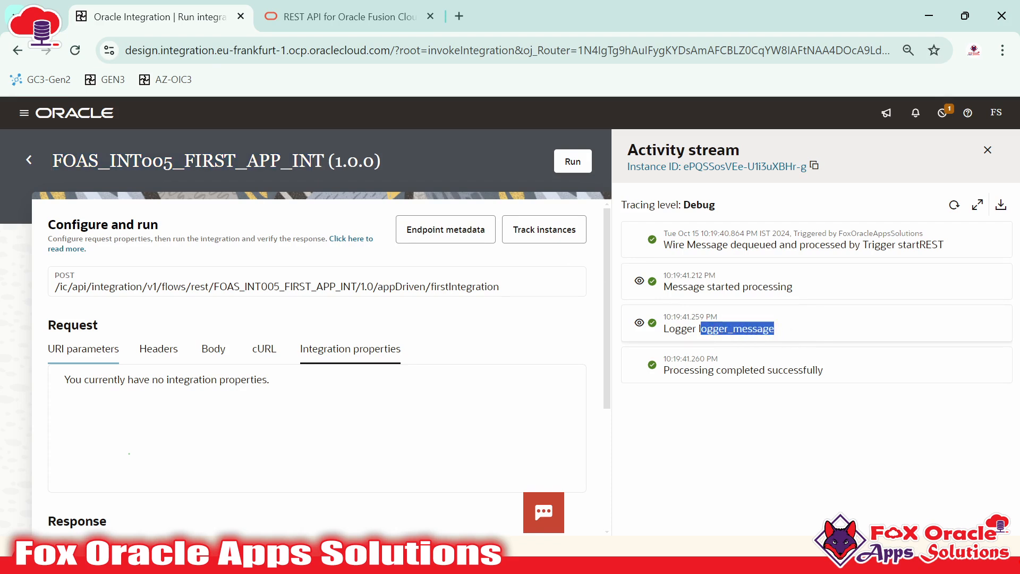
pyautogui.click(676, 340)
pyautogui.click(640, 324)
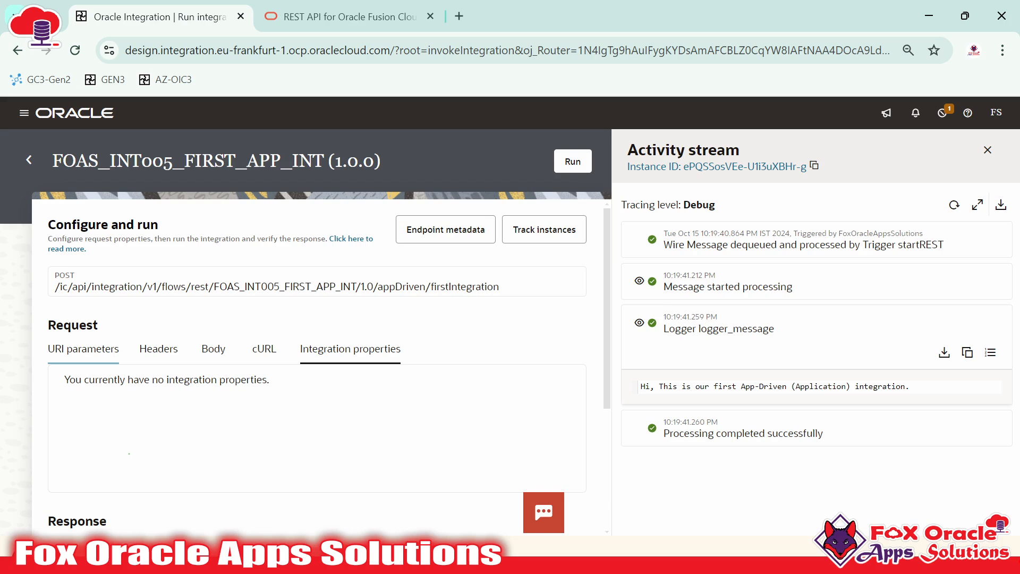
pyautogui.moveTo(641, 386); pyautogui.dragTo(755, 387)
pyautogui.click(691, 386)
pyautogui.click(755, 387)
pyautogui.moveTo(827, 386); pyautogui.dragTo(910, 387)
pyautogui.click(910, 386)
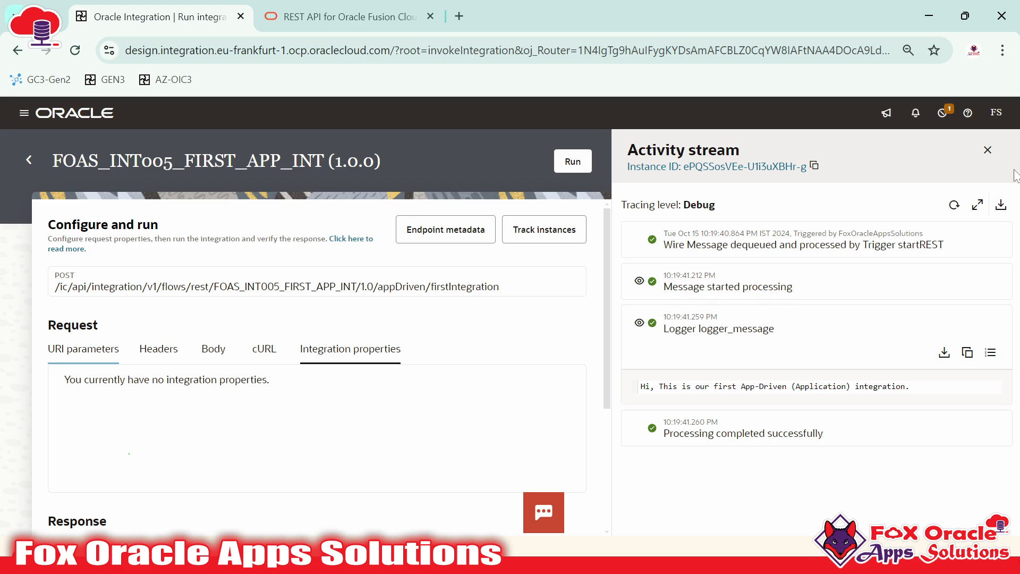
# Close the activity stream panel and bring up this integration's tracked instances
pyautogui.click(988, 149)
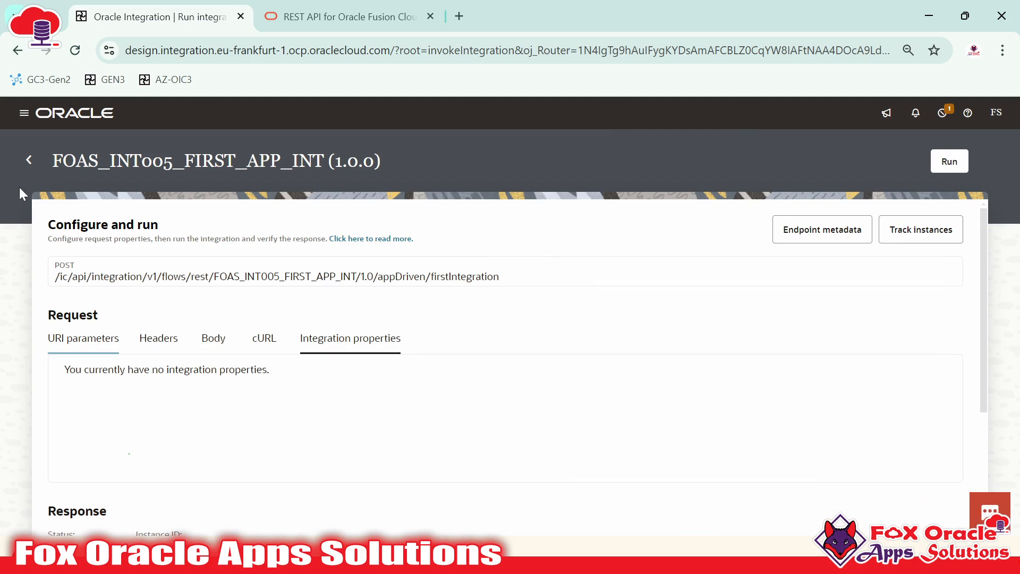
pyautogui.click(23, 113)
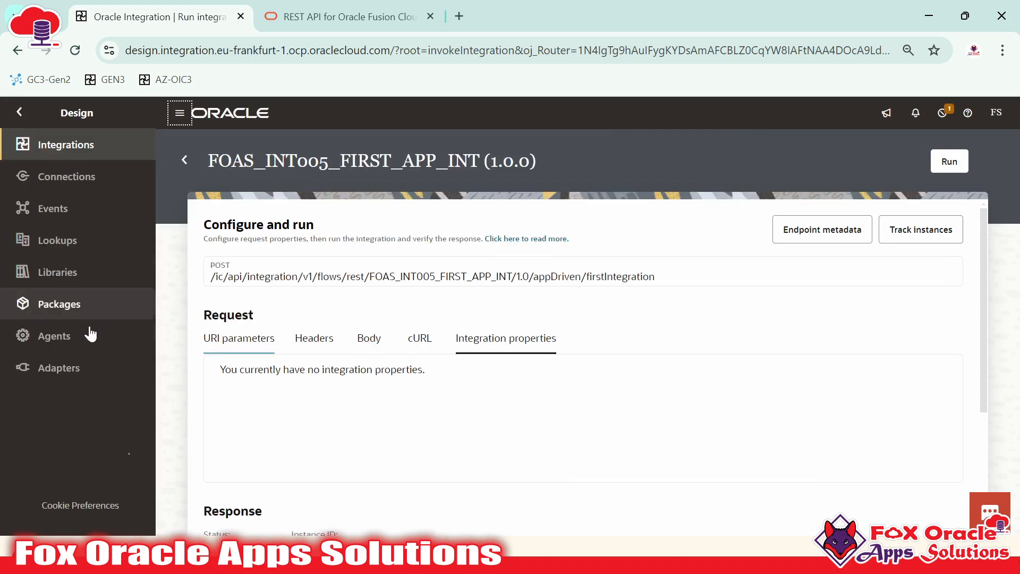
pyautogui.click(179, 113)
pyautogui.click(23, 114)
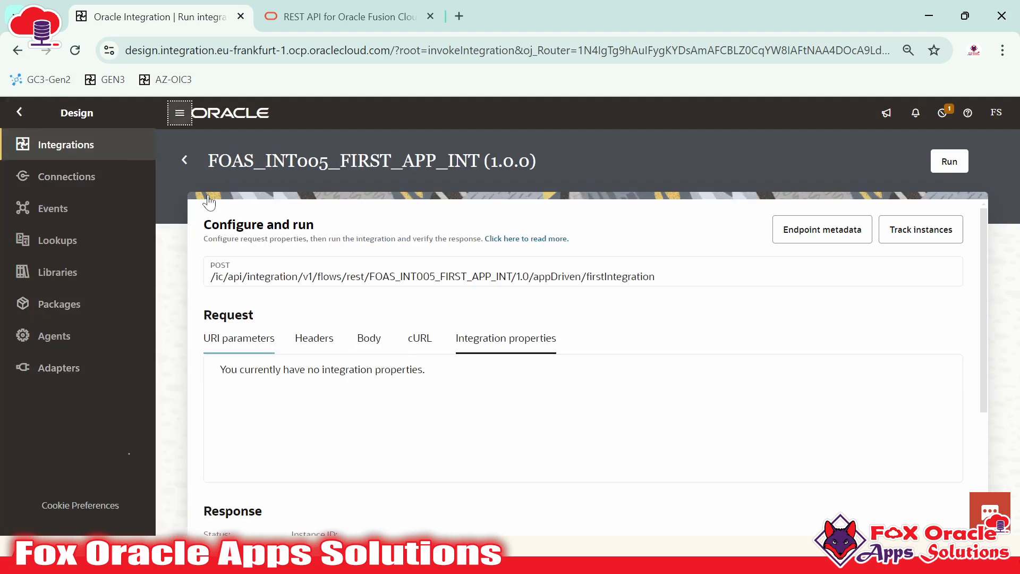
pyautogui.click(180, 113)
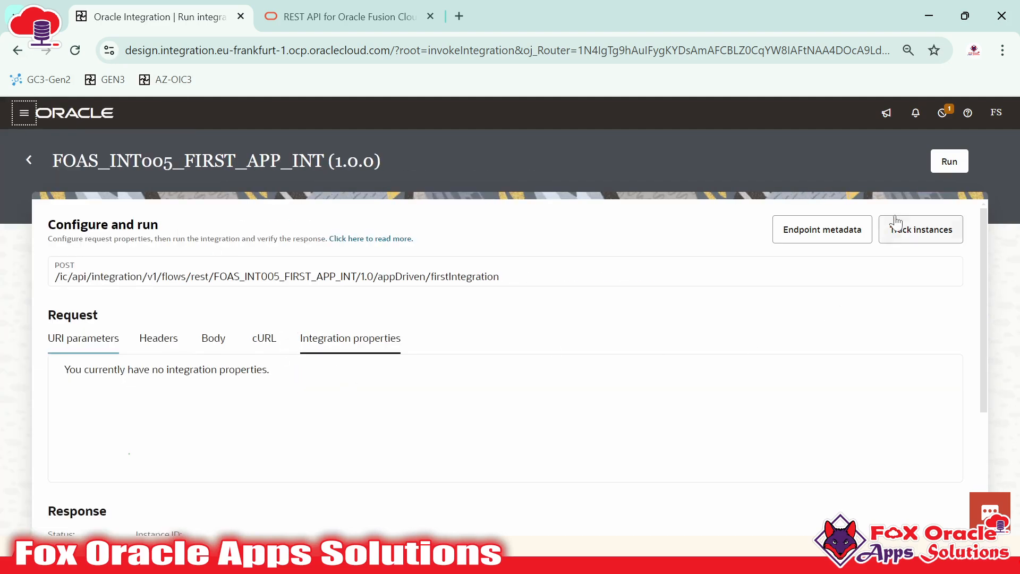
pyautogui.click(914, 239)
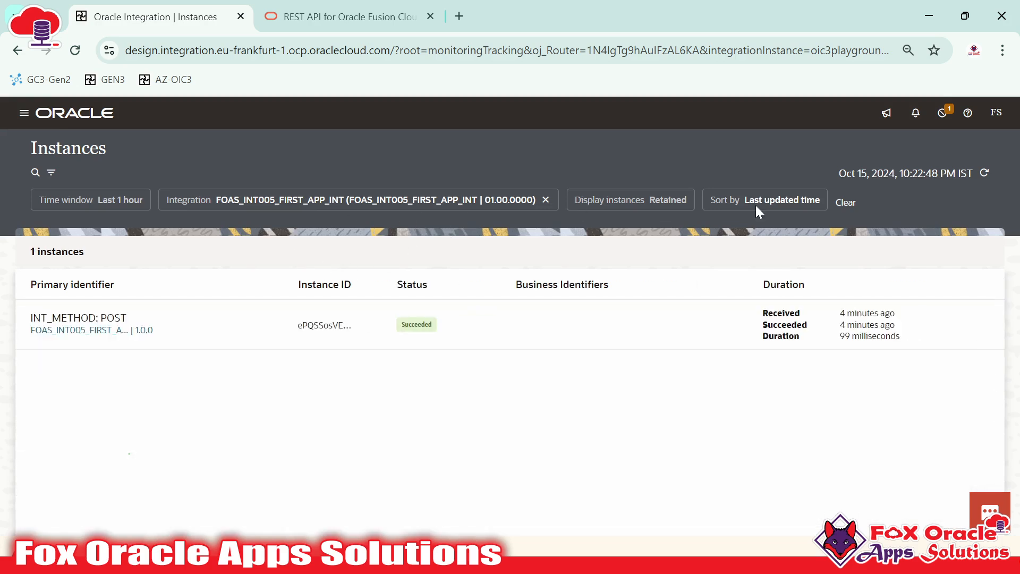
# Open the succeeded POST instance's activity stream from the Instances page, review it, and close it
pyautogui.moveTo(30, 148); pyautogui.dragTo(113, 149)
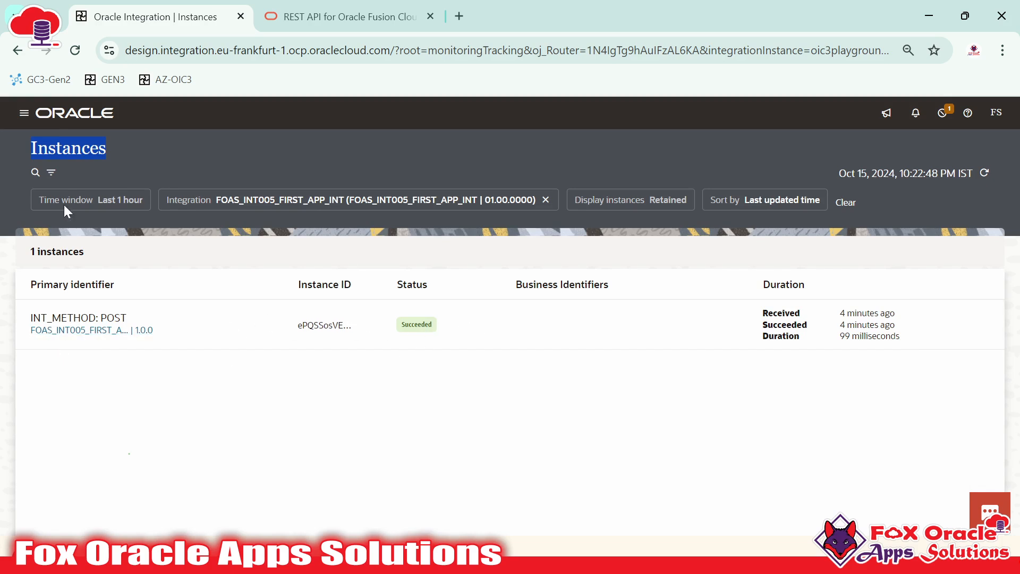
pyautogui.click(113, 150)
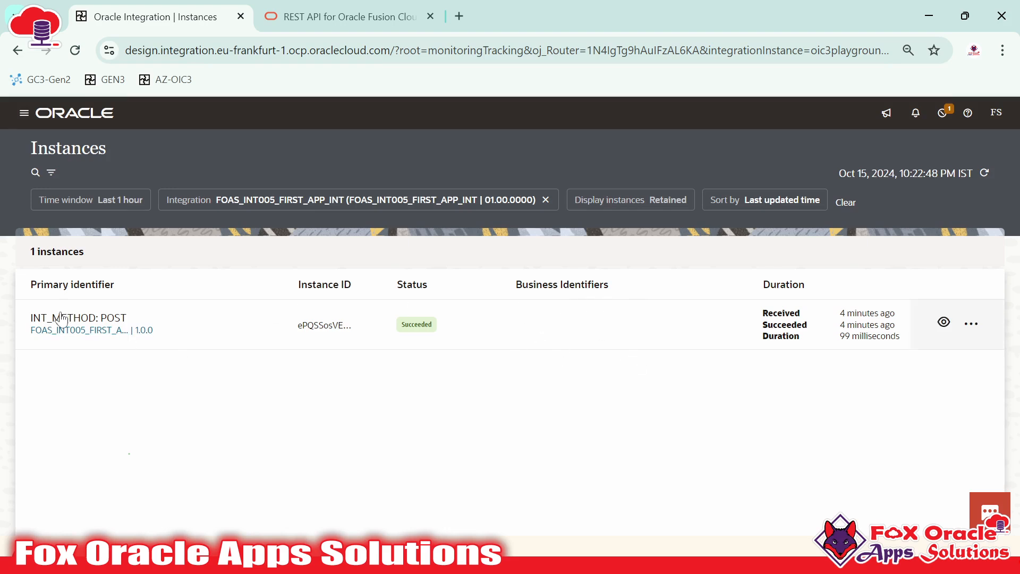
pyautogui.click(944, 323)
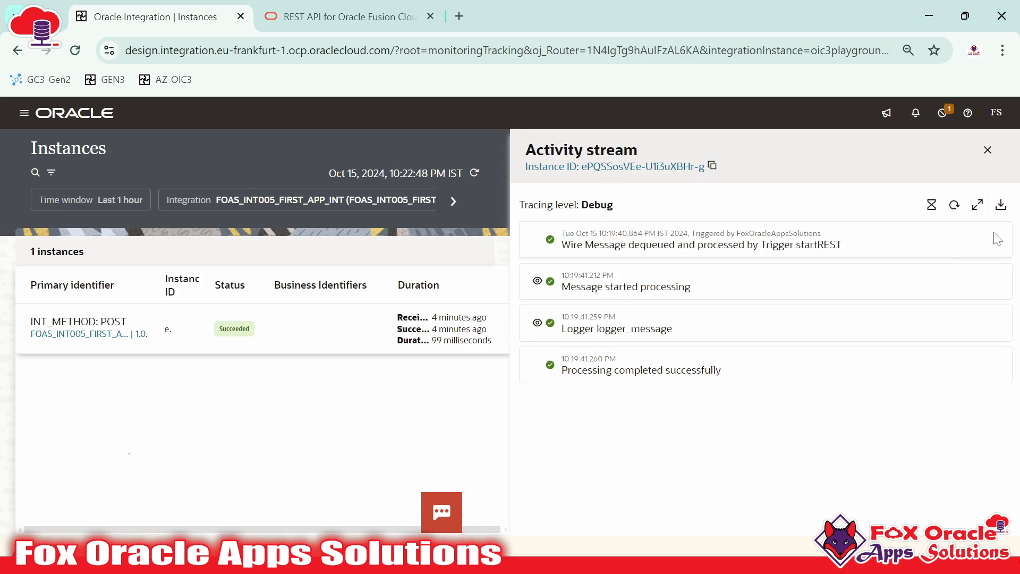
pyautogui.click(987, 149)
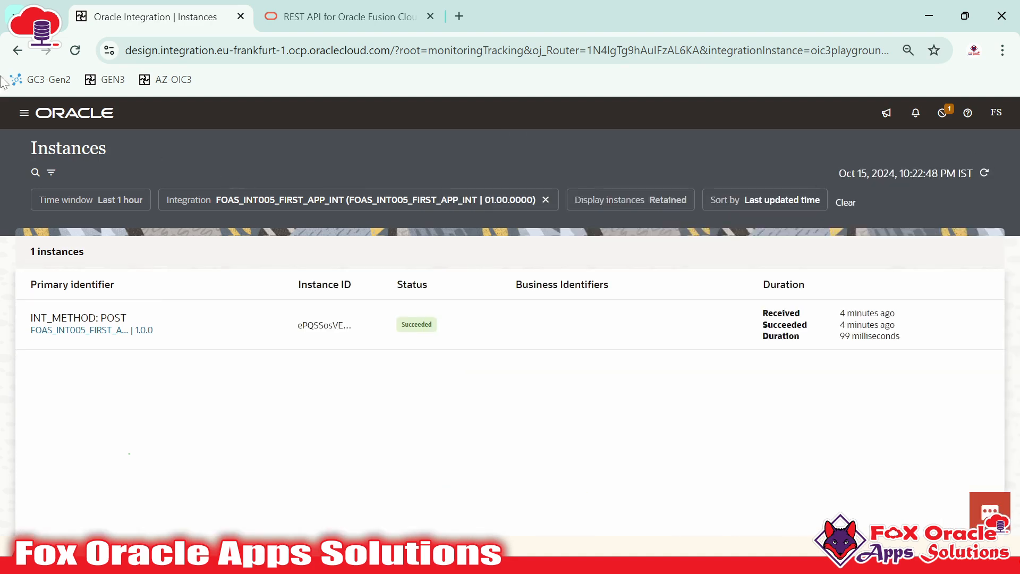
# Go to Design > Integrations, dismiss the low-resources notice, and advance to slide '5. Create your first Application Integration'
pyautogui.click(24, 113)
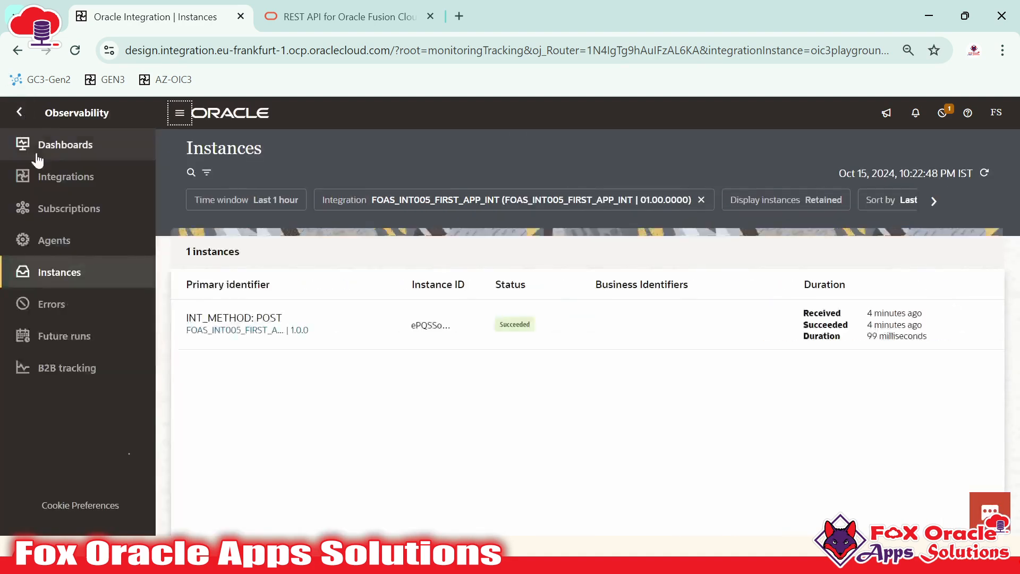
pyautogui.click(30, 121)
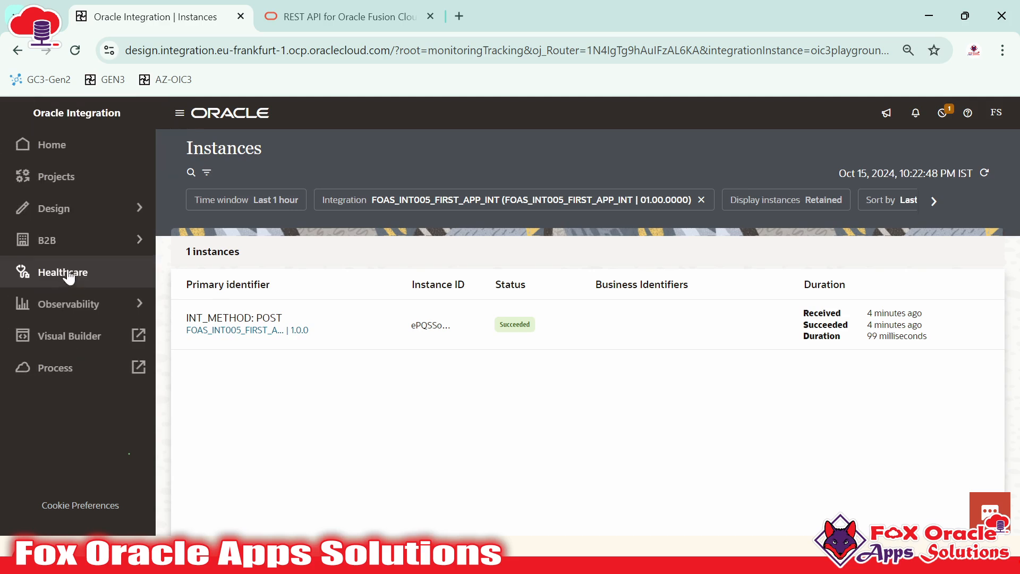
pyautogui.click(96, 237)
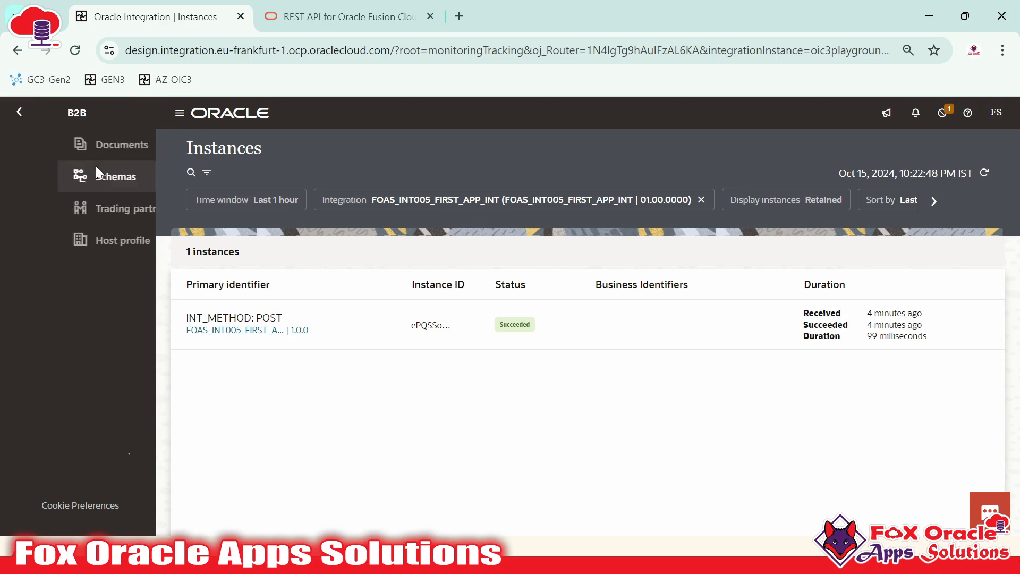
pyautogui.click(19, 111)
pyautogui.click(52, 208)
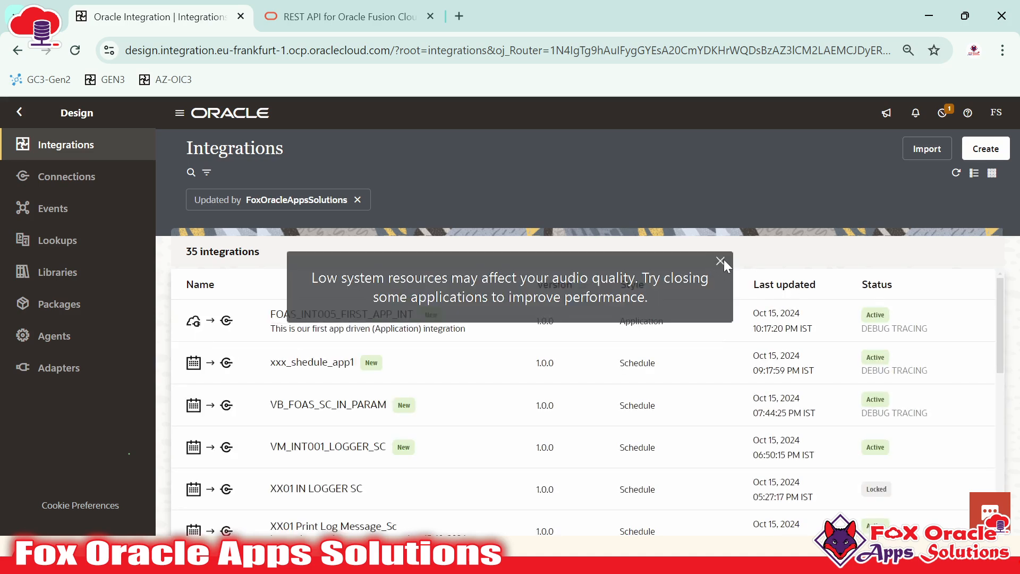
pyautogui.click(721, 261)
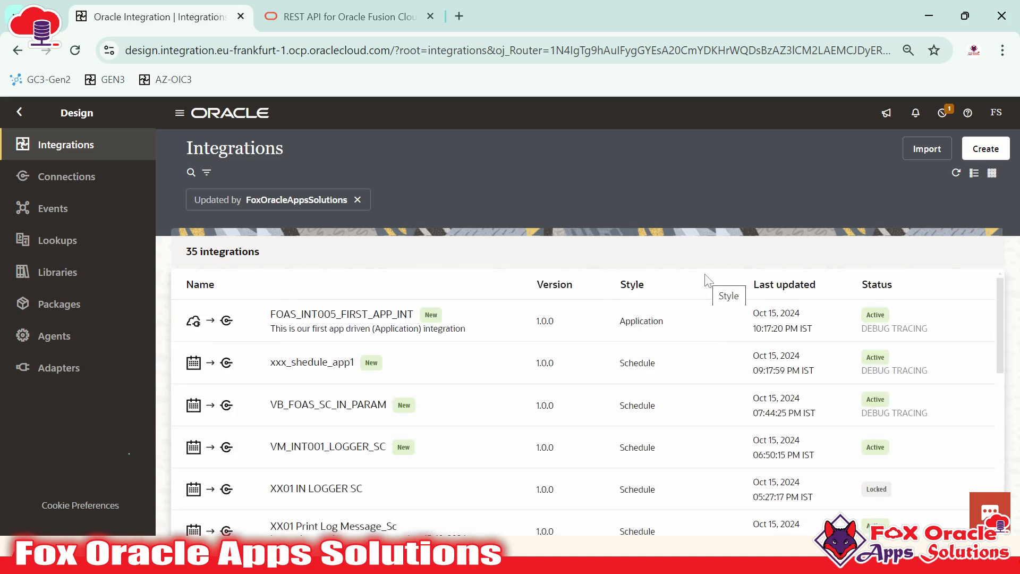
pyautogui.hotkey('alt', 'Tab')
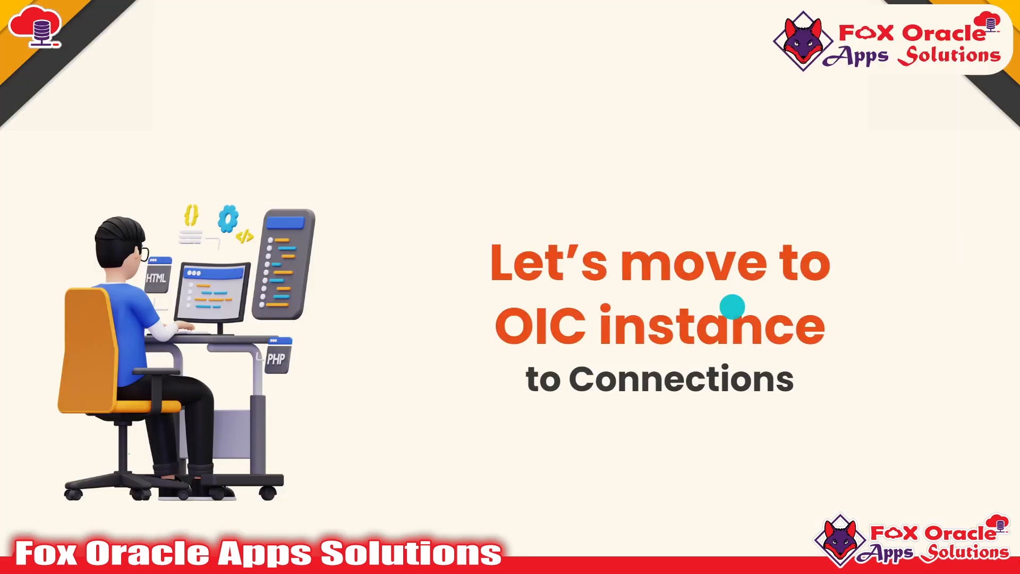
pyautogui.click(845, 320)
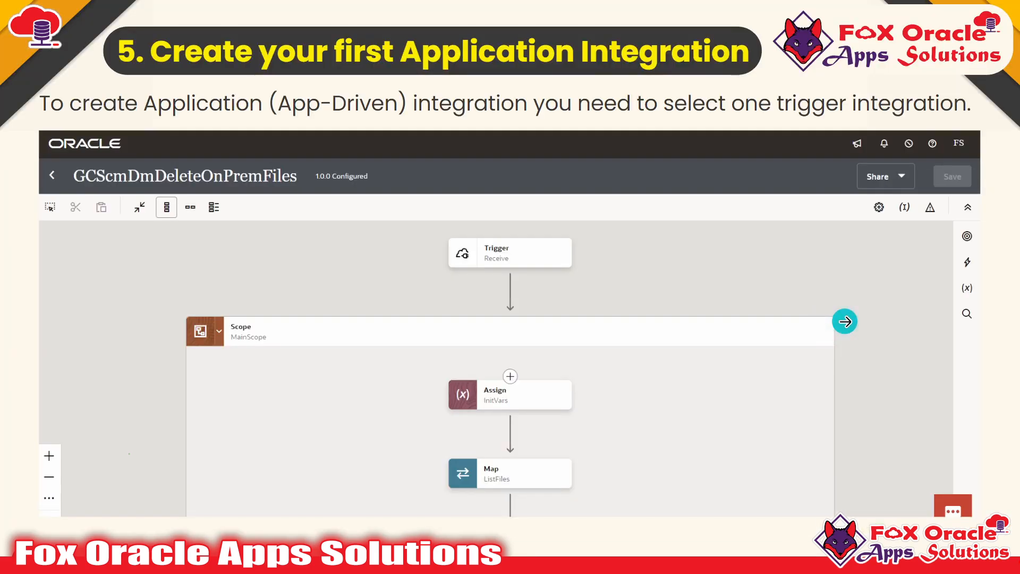